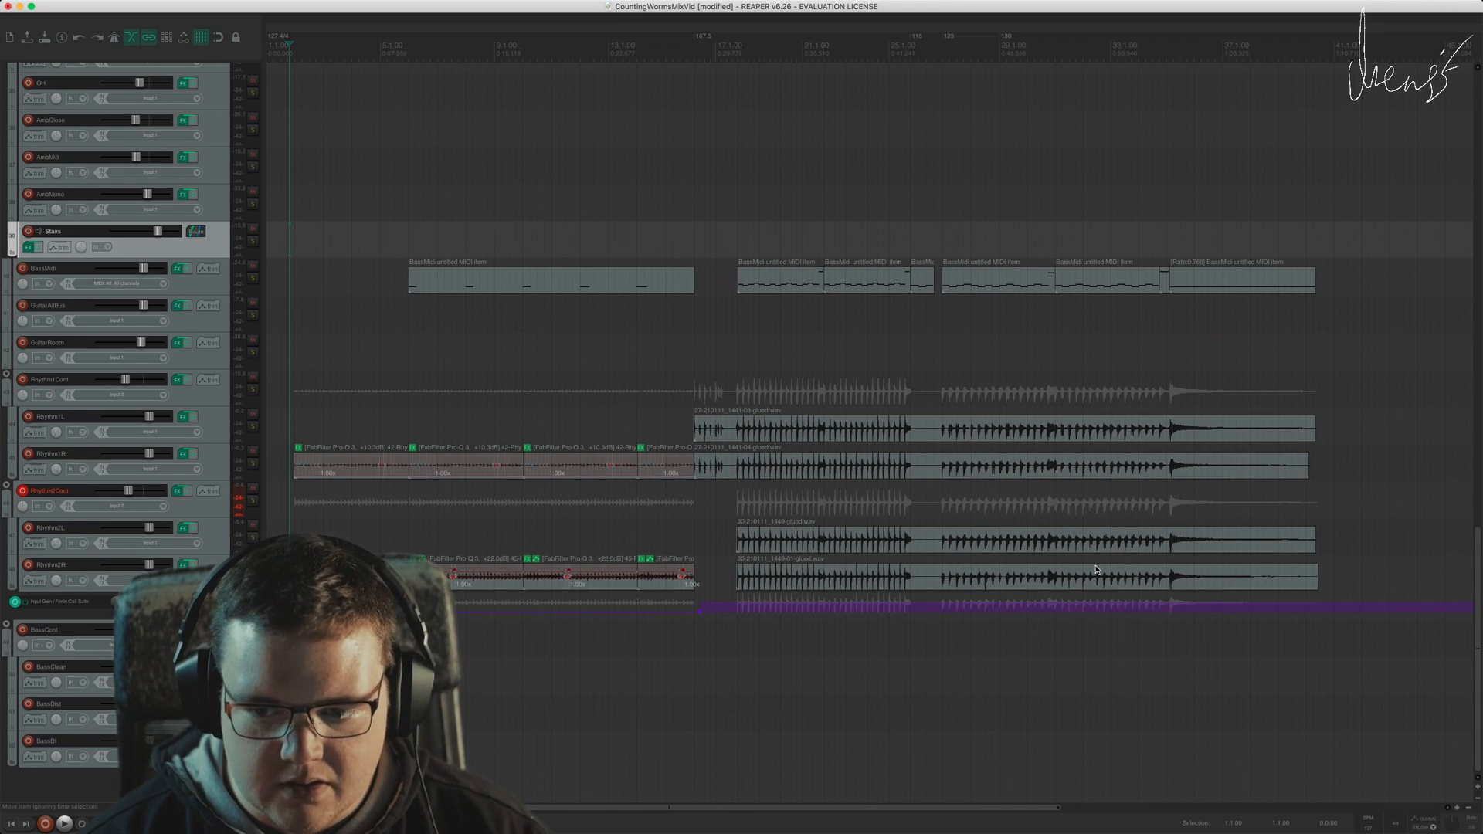
Step: Solo the Superior Drummer 3 track near the beginning of the track list
drag(1475, 595, 1475, 131)
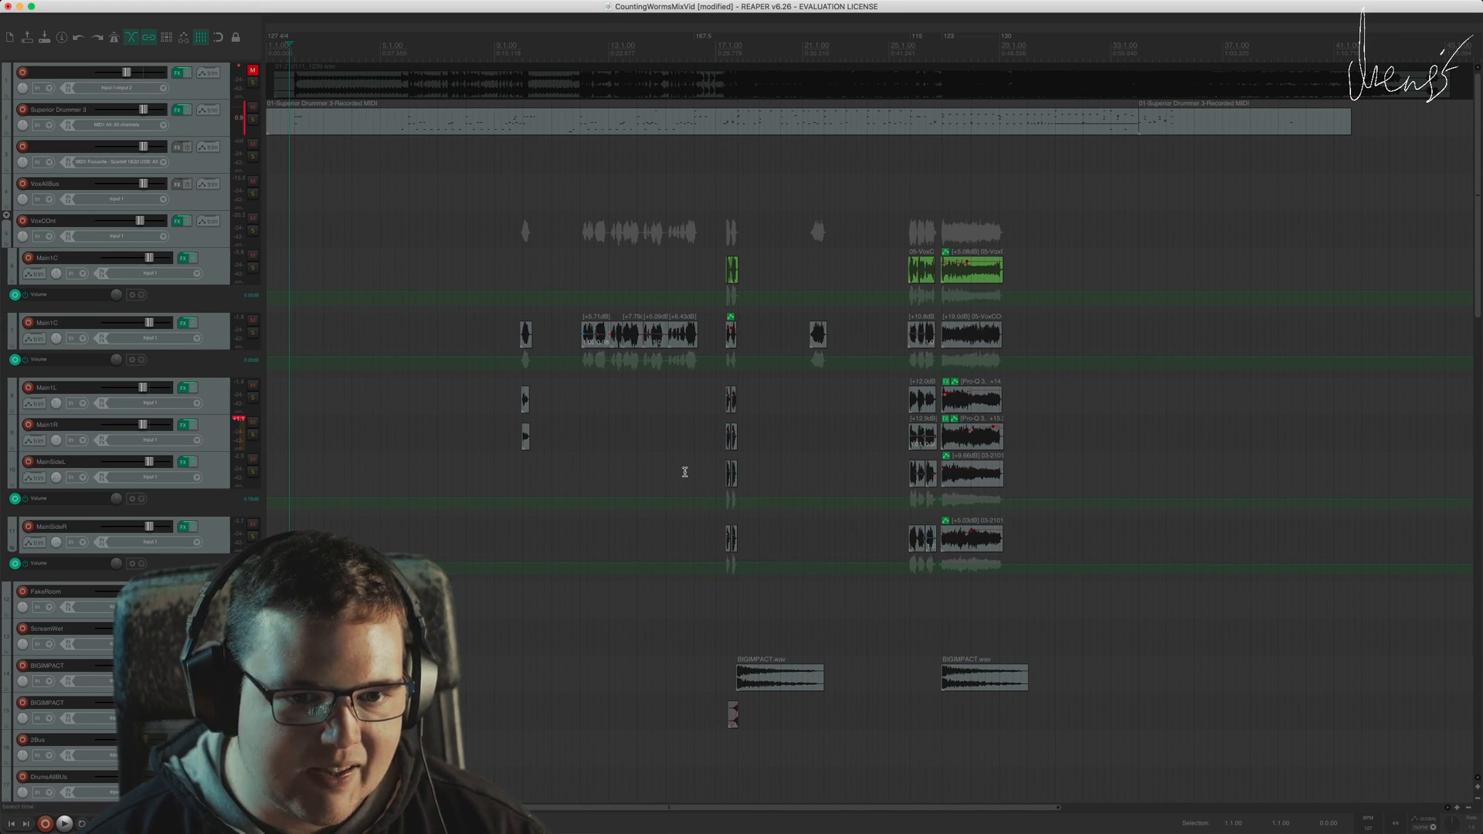
key(super+m)
key(super+m)
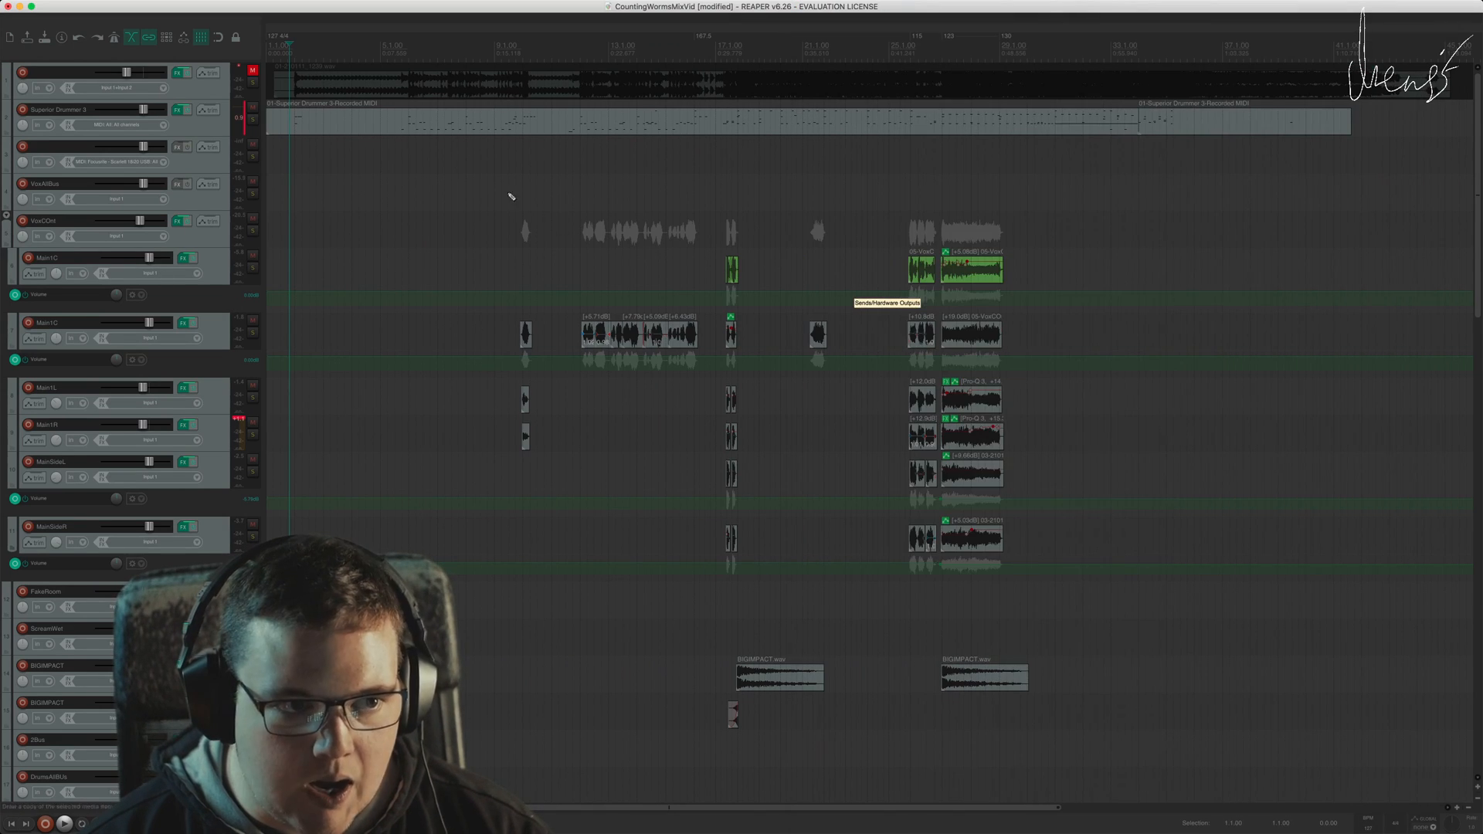
click(252, 119)
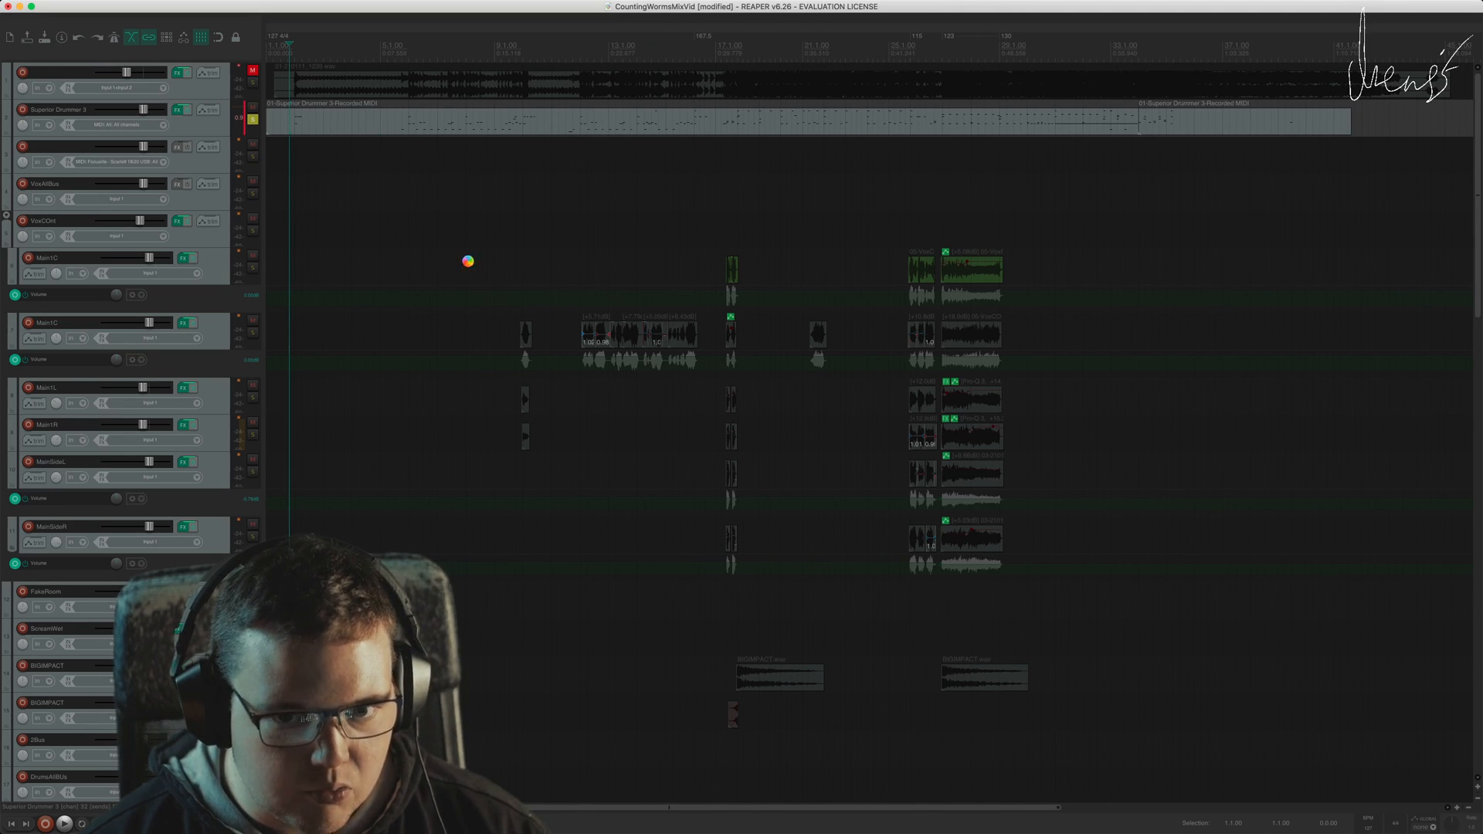
Step: Reposition and resize the Superior Drummer 3 plugin window over the arrangement and look at its Tracker page
drag(683, 255, 612, 136)
drag(1044, 633, 1063, 656)
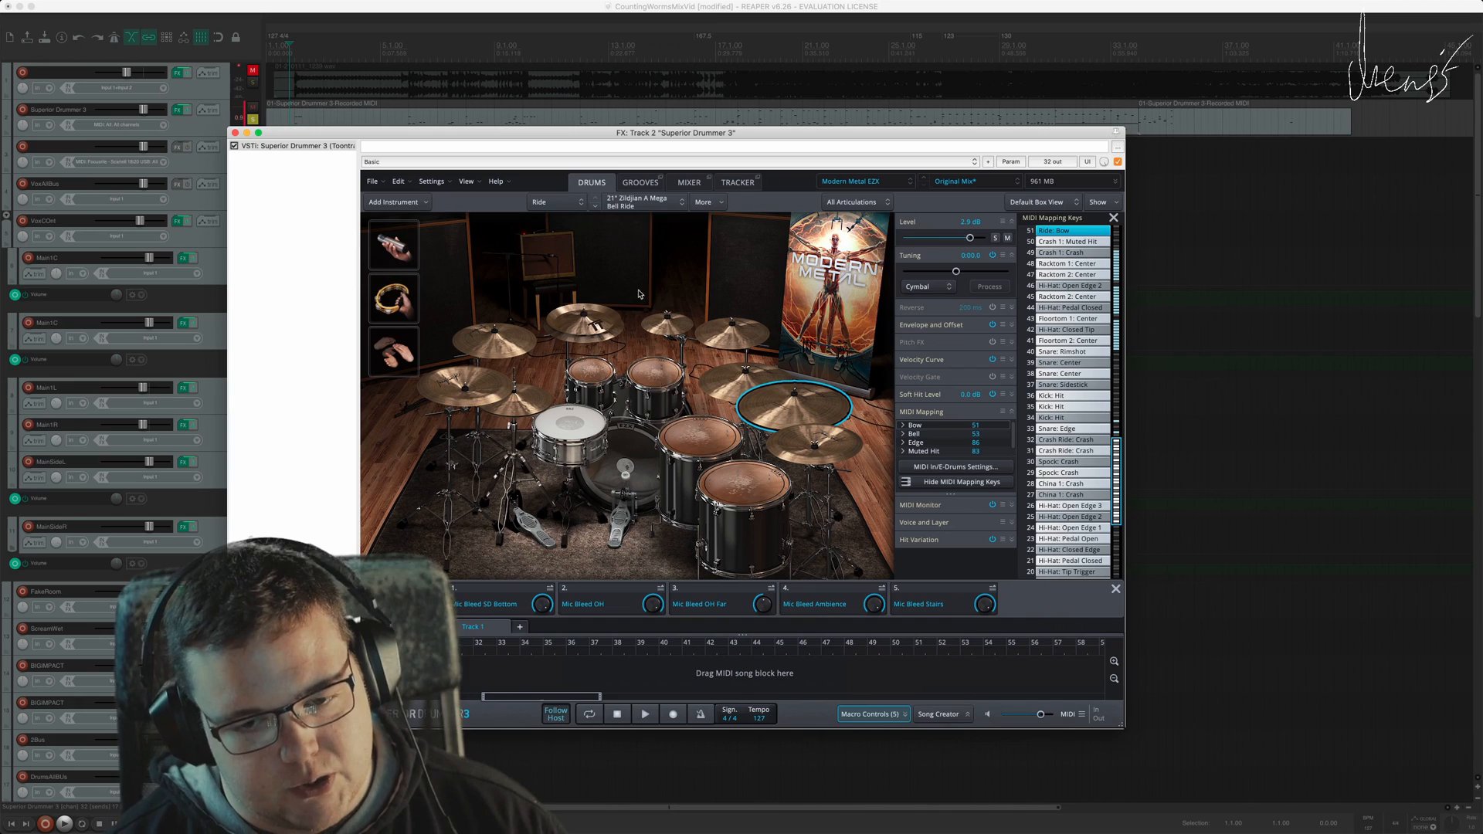
click(737, 182)
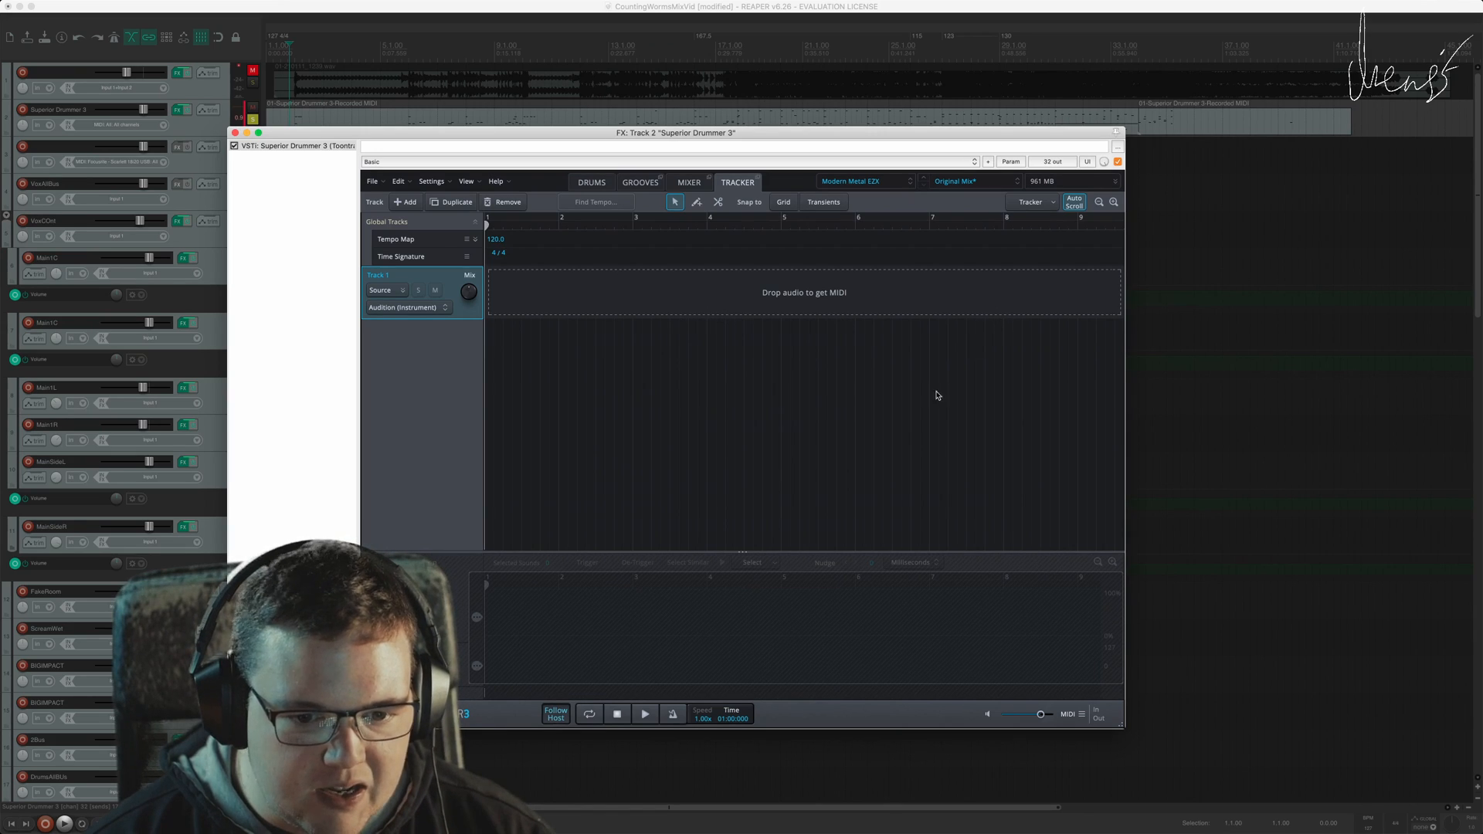
click(590, 183)
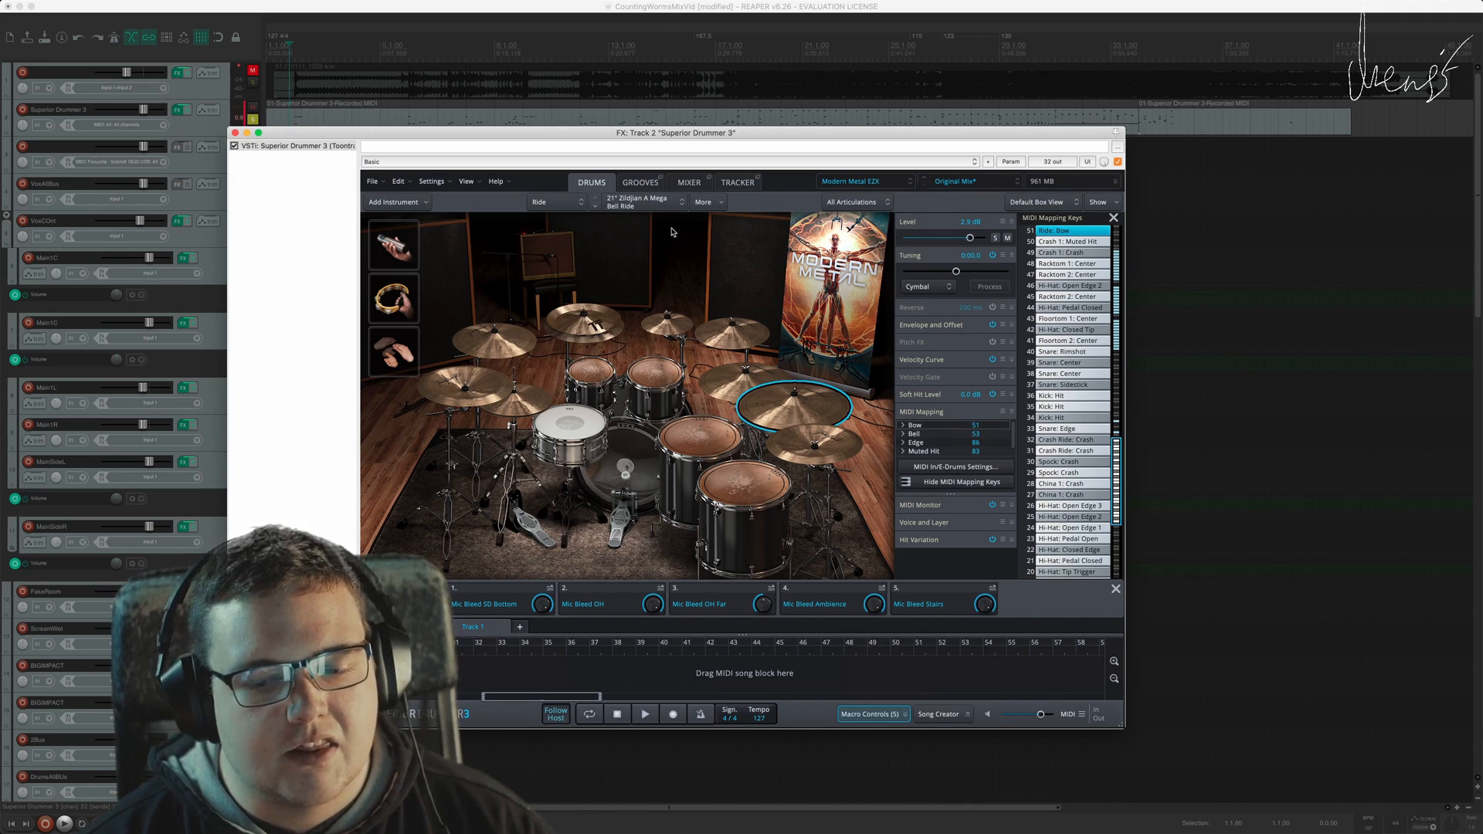
Step: Examine the Distortion and Modulation effects available for the Hi-Hat channel in the drum plugin's mixer
click(691, 184)
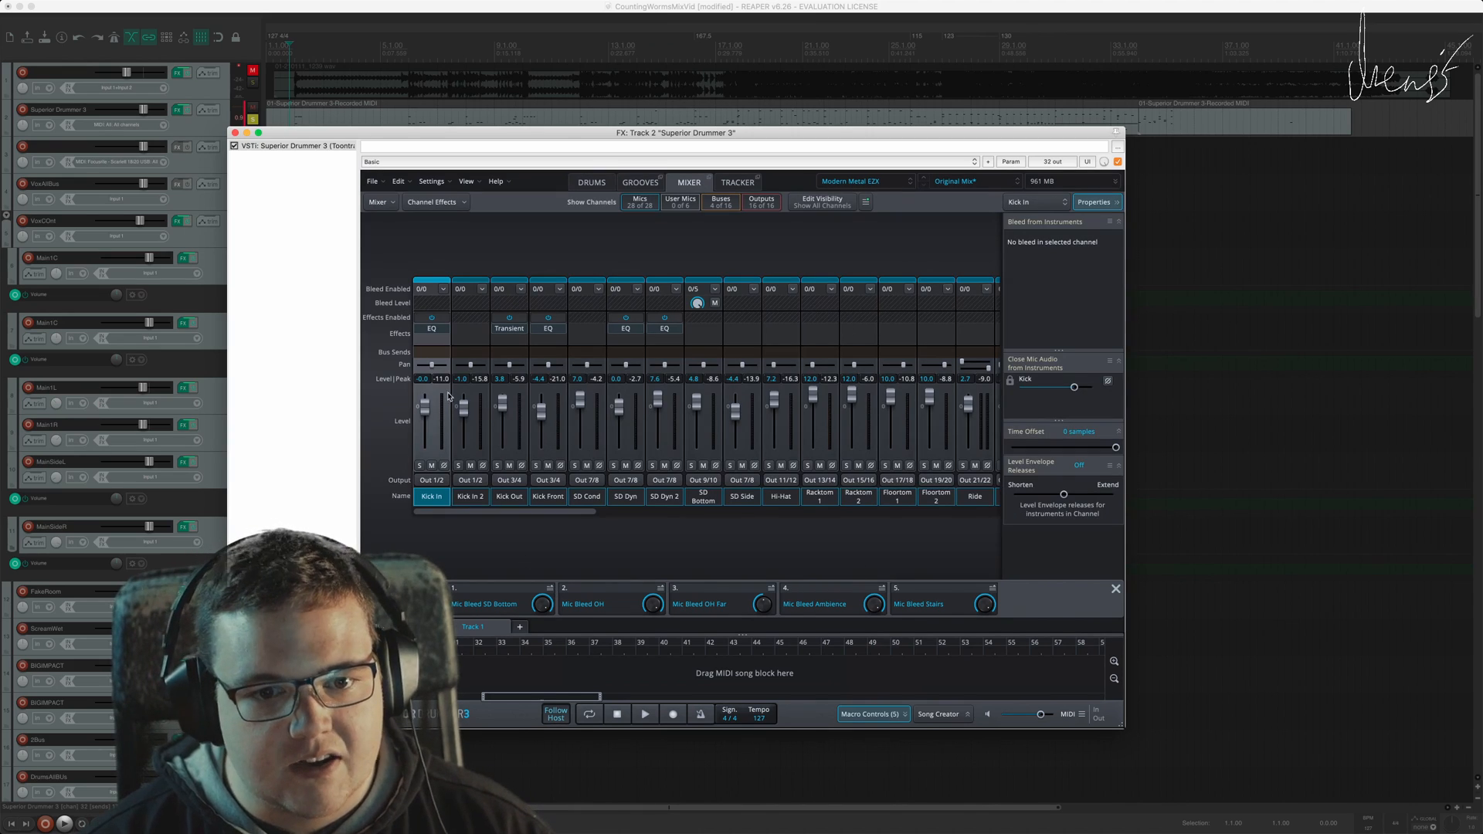
click(781, 329)
mouse_move(755, 359)
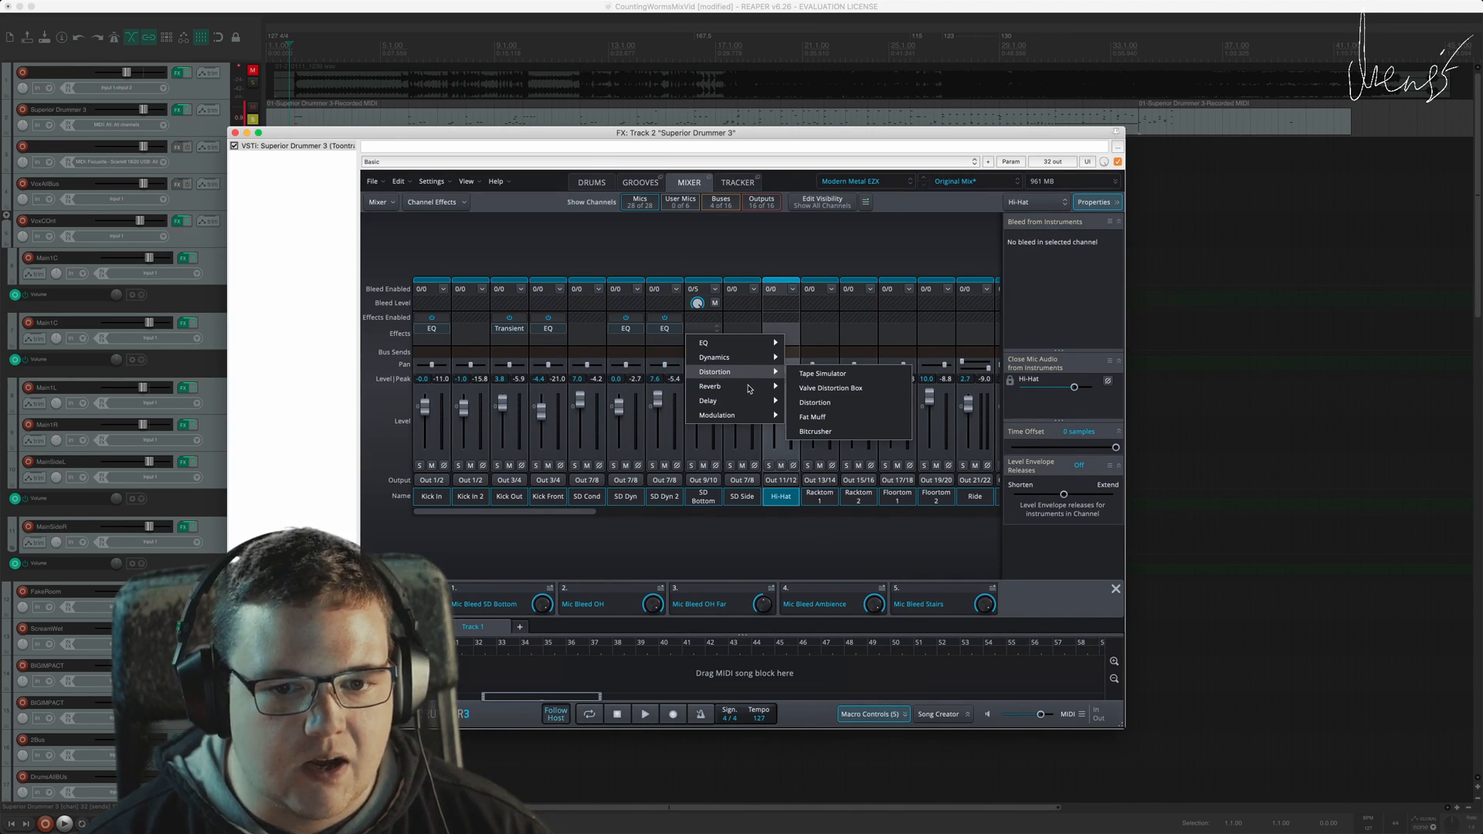
mouse_move(748, 418)
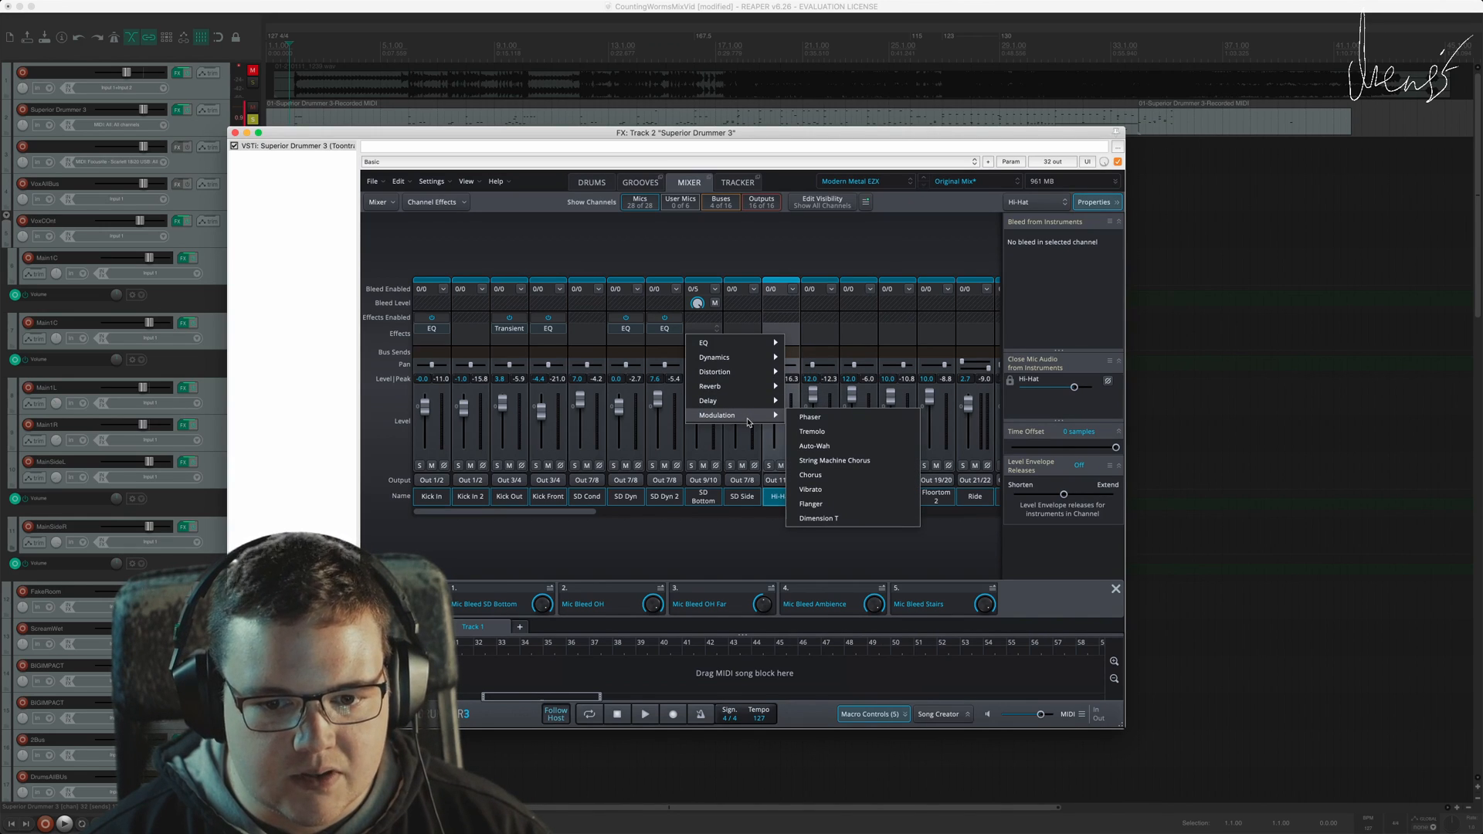
click(706, 328)
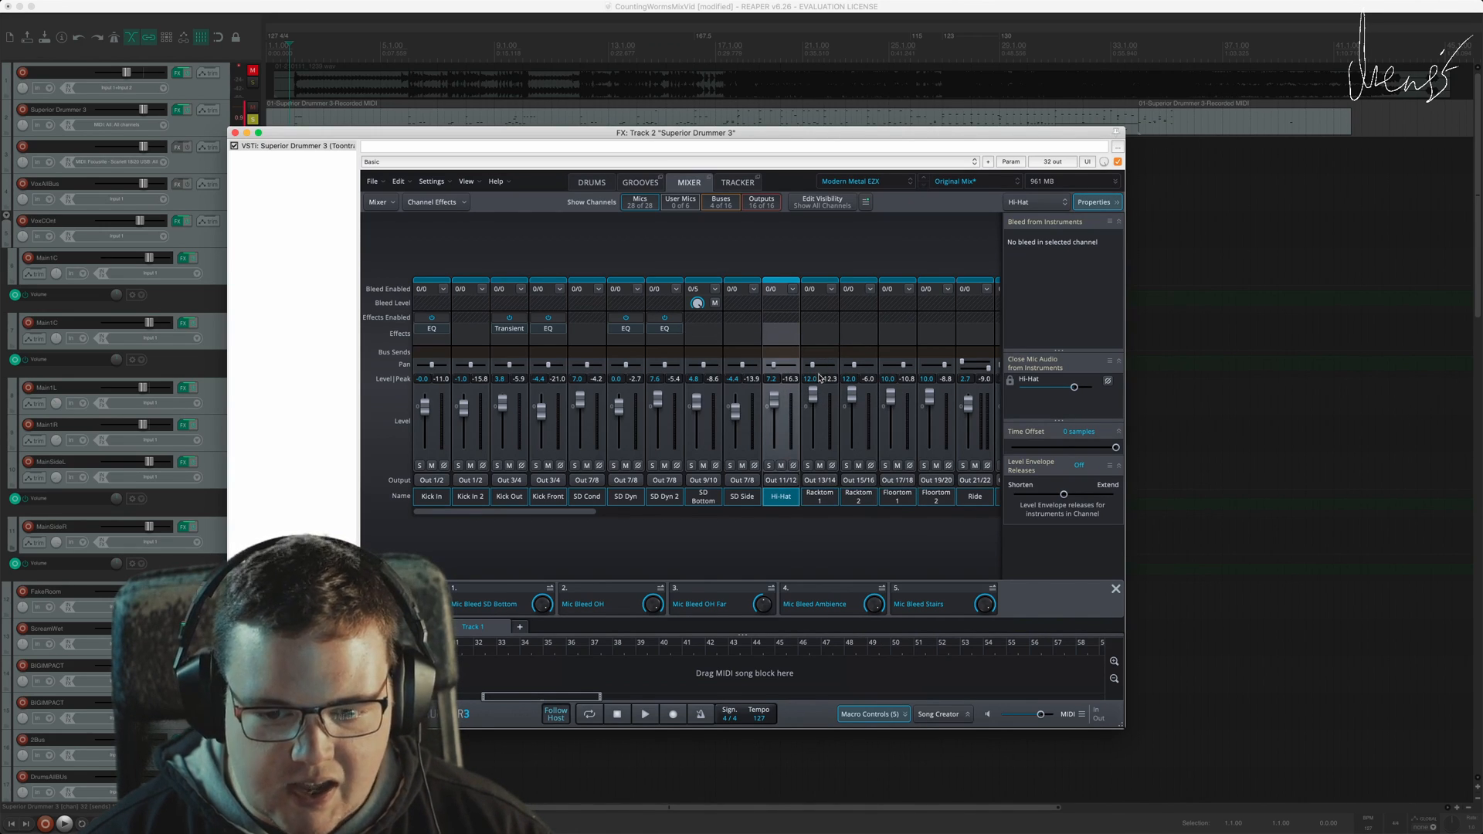
Step: Review the installed drum libraries from the drum kit view and select the kick drum
mouse_move(585, 516)
mouse_down()
mouse_move(861, 513)
mouse_move(580, 513)
mouse_up()
click(591, 183)
click(822, 418)
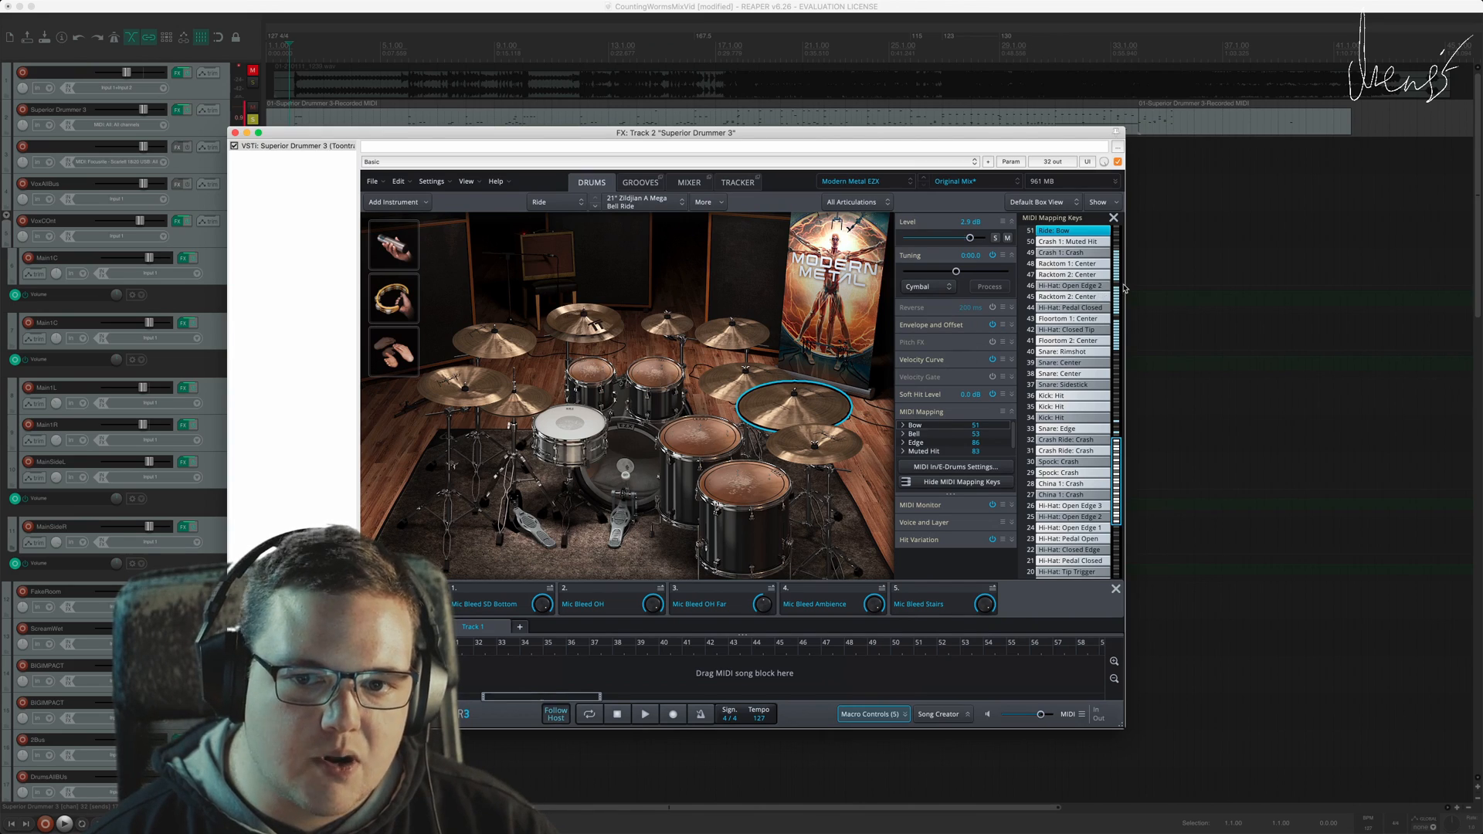
click(875, 182)
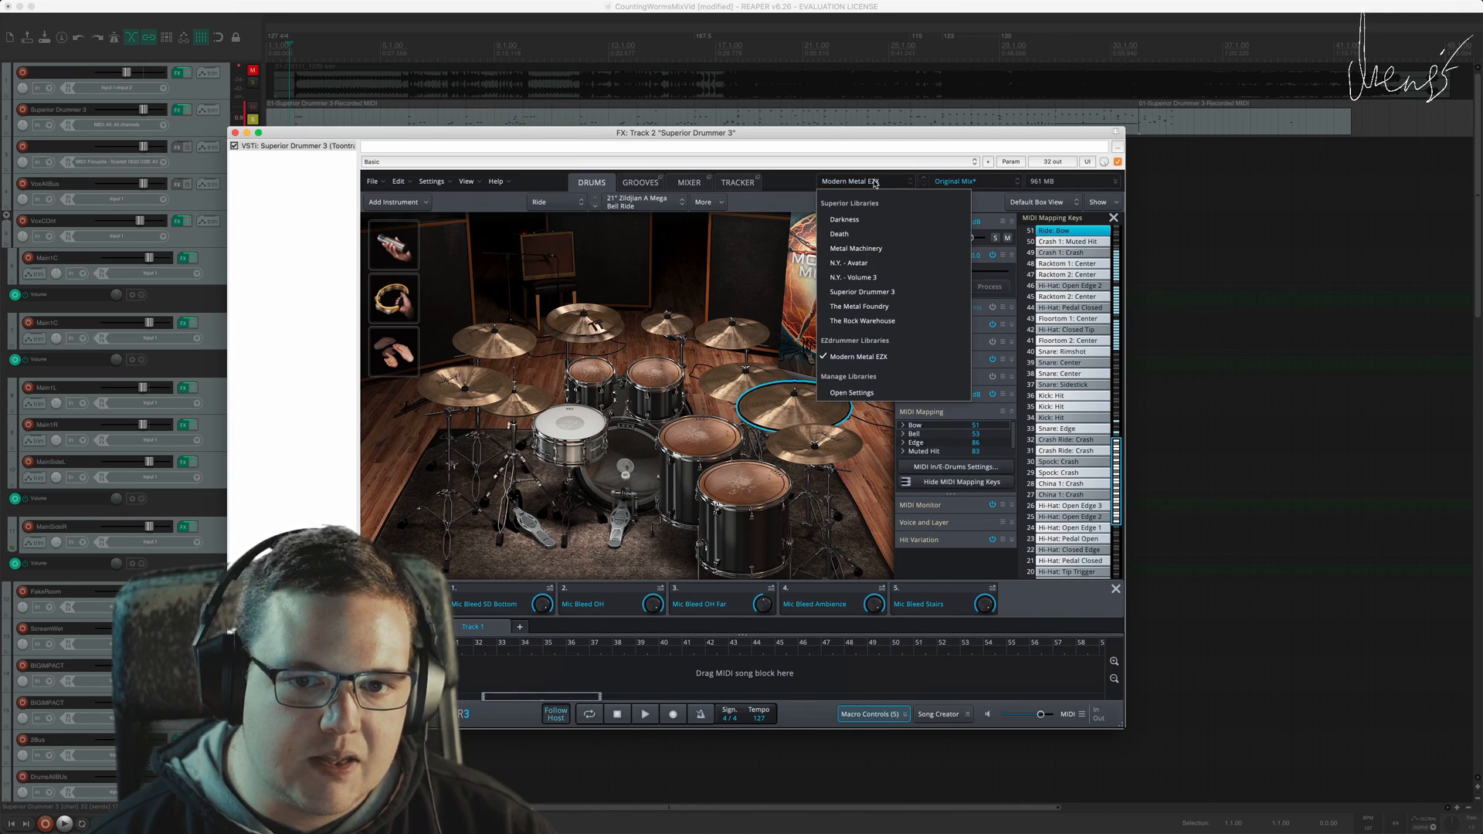
click(875, 182)
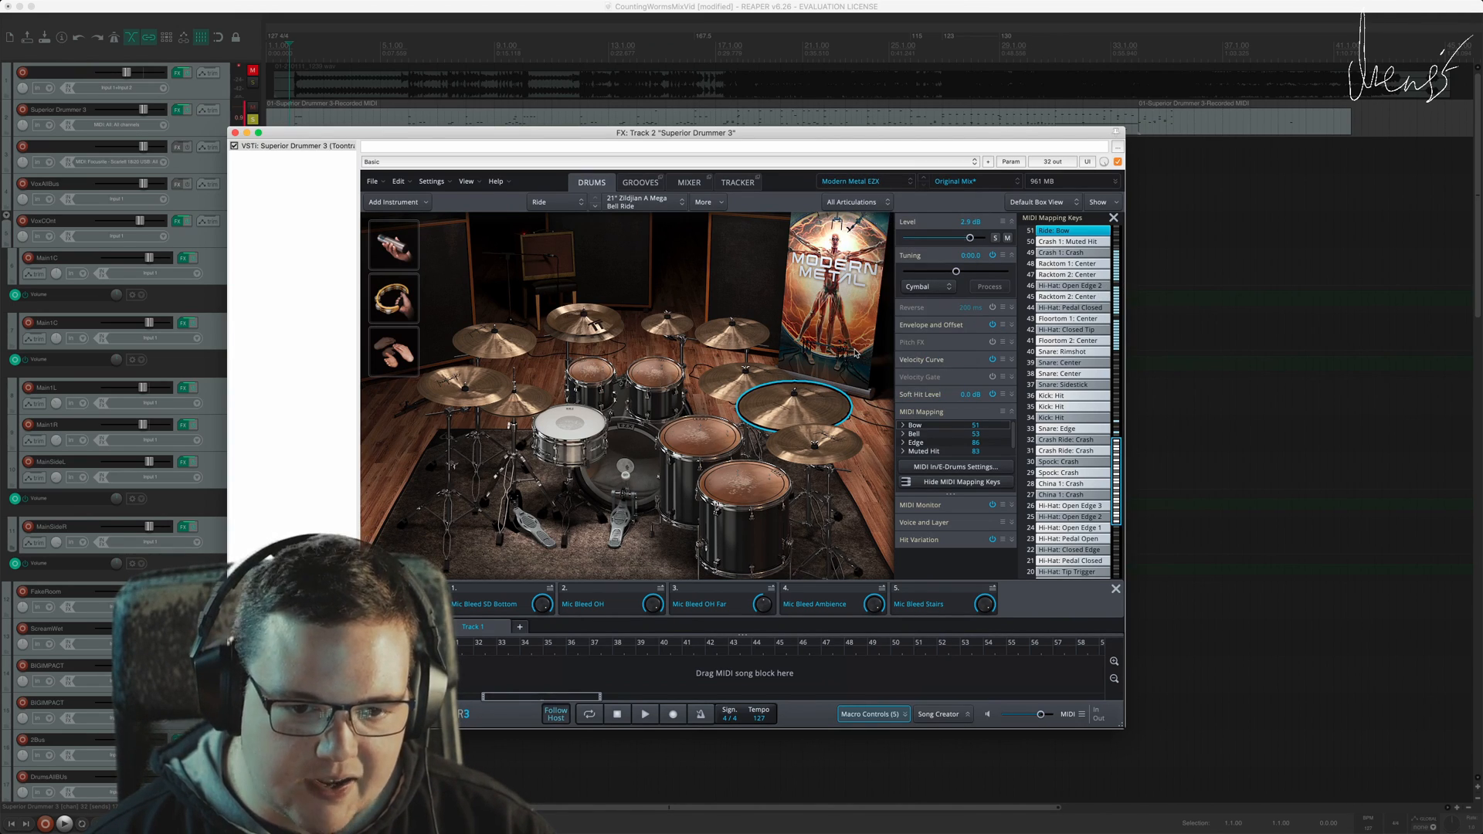
click(609, 500)
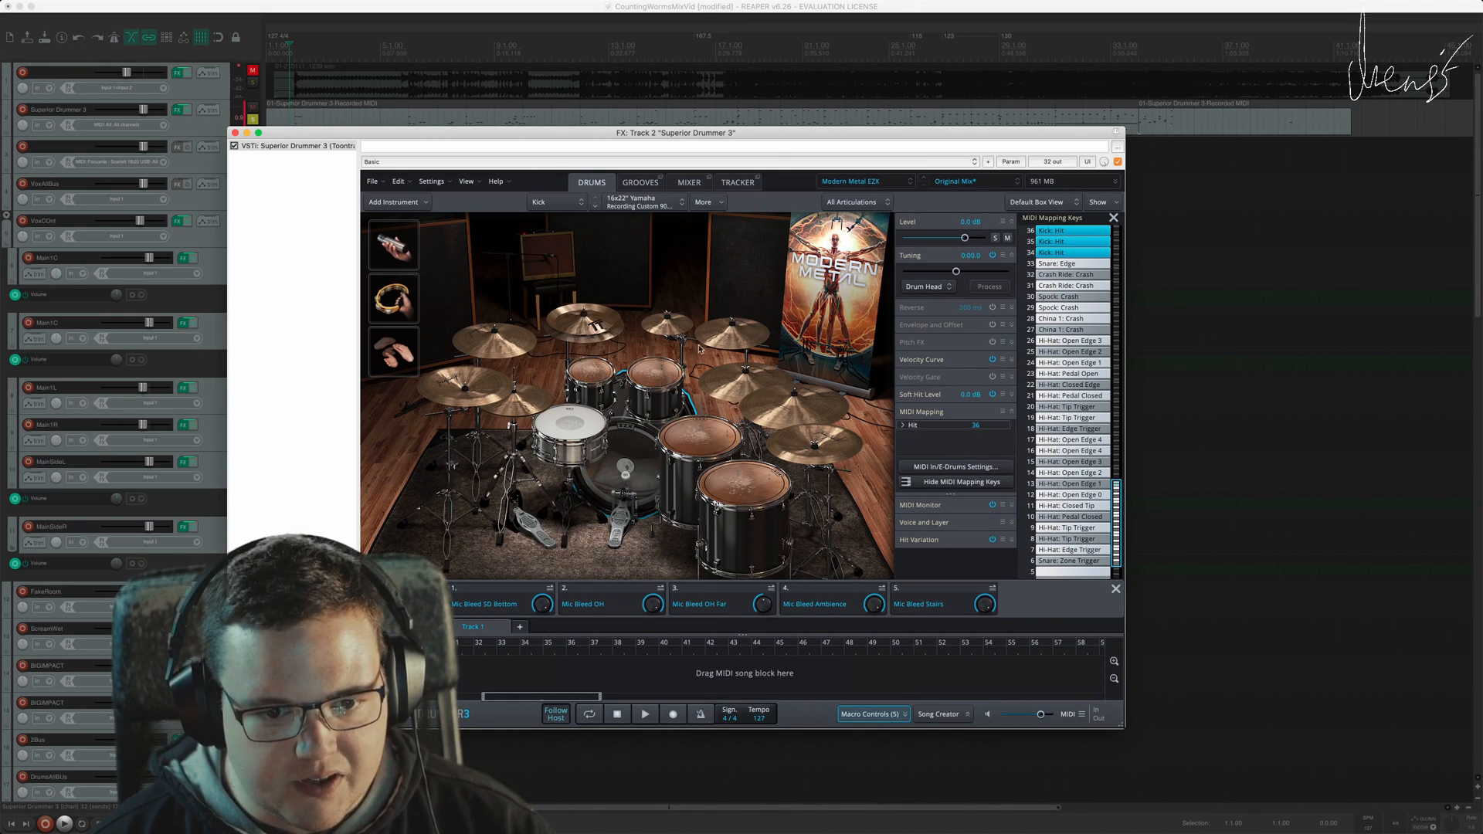
right_click(629, 460)
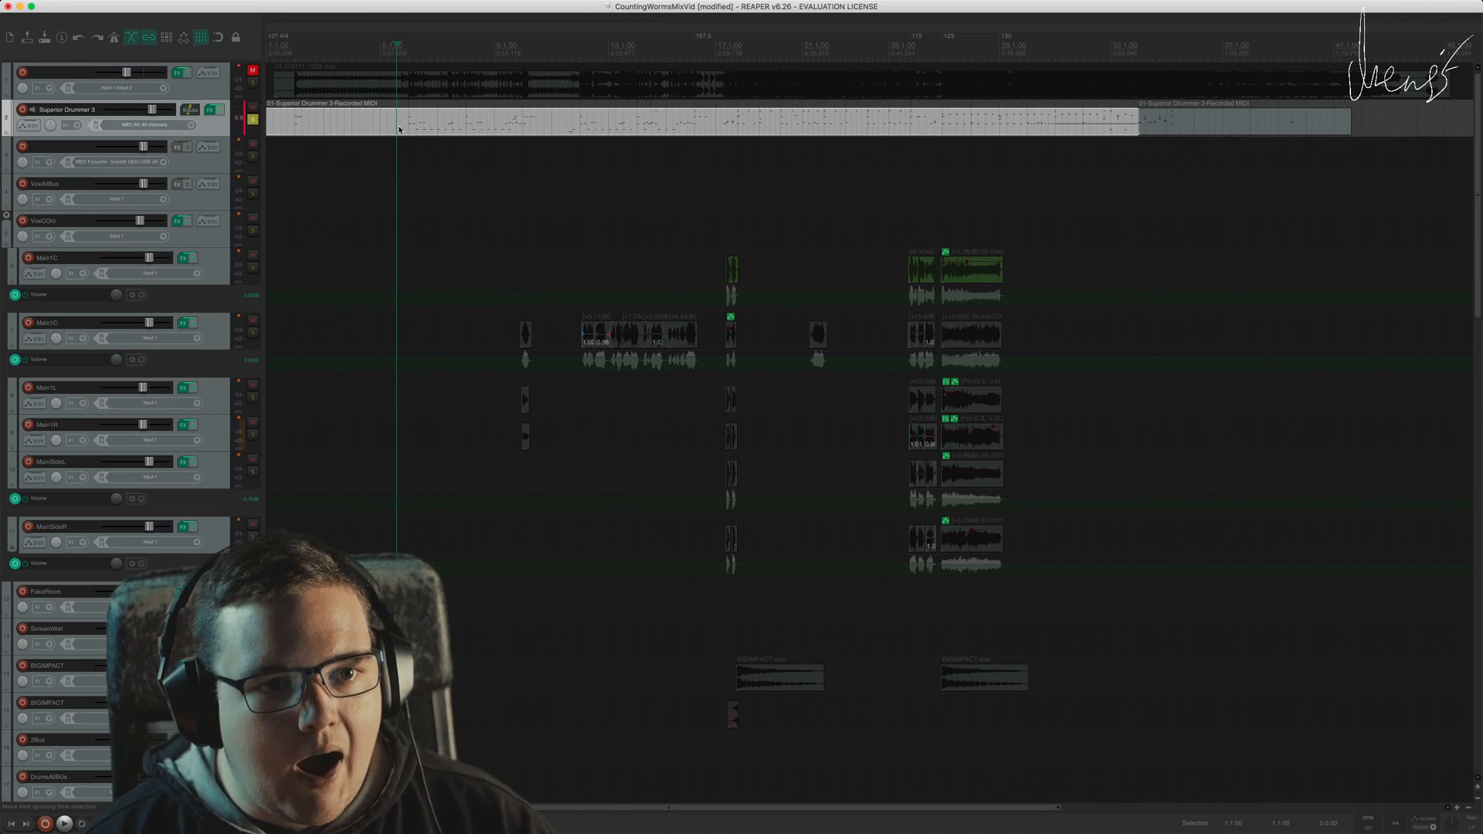
Step: Place the edit cursor at about measure 5, on the empty track below the drum MIDI
click(399, 129)
click(398, 133)
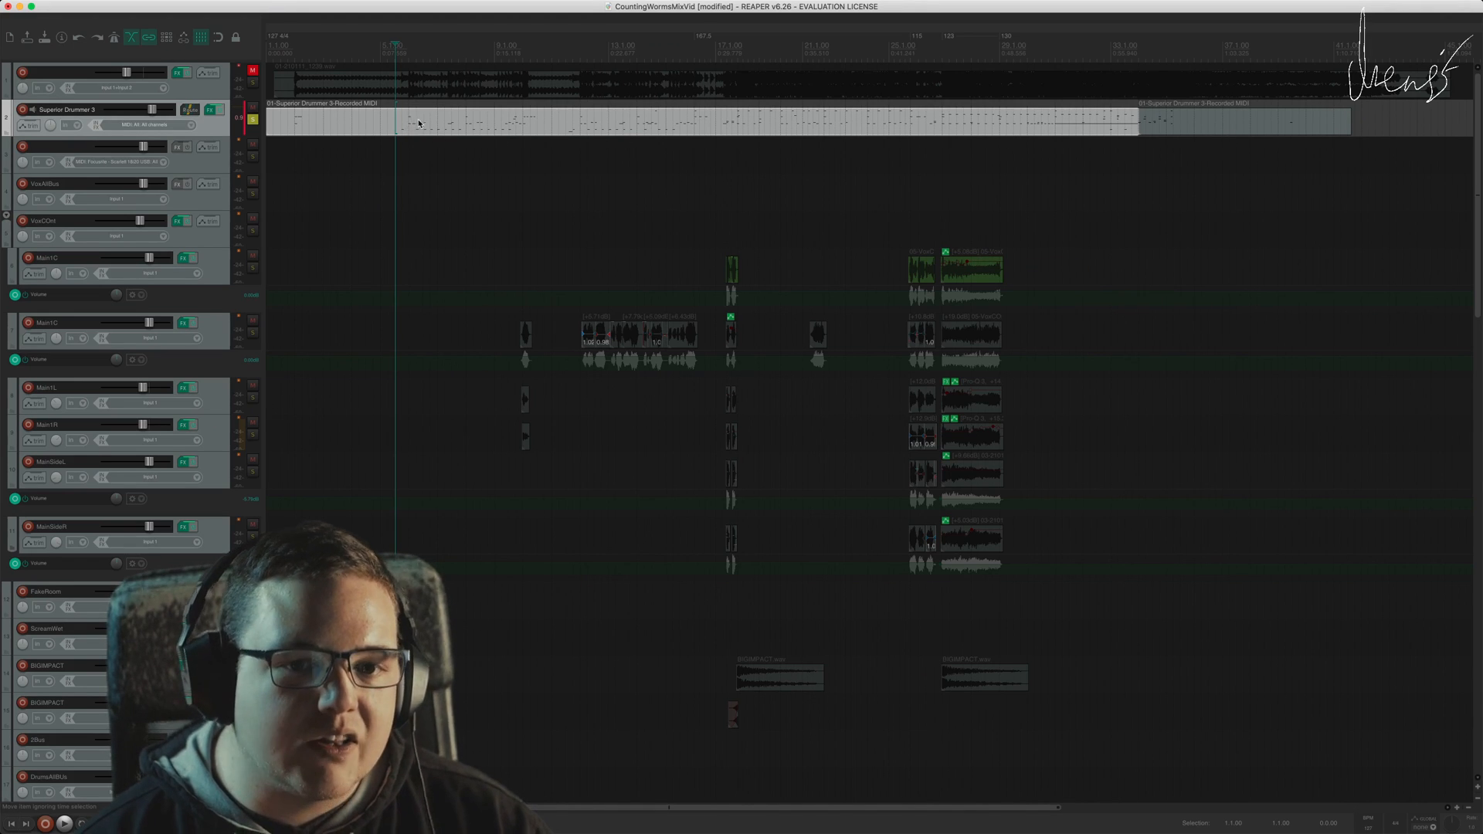
click(399, 156)
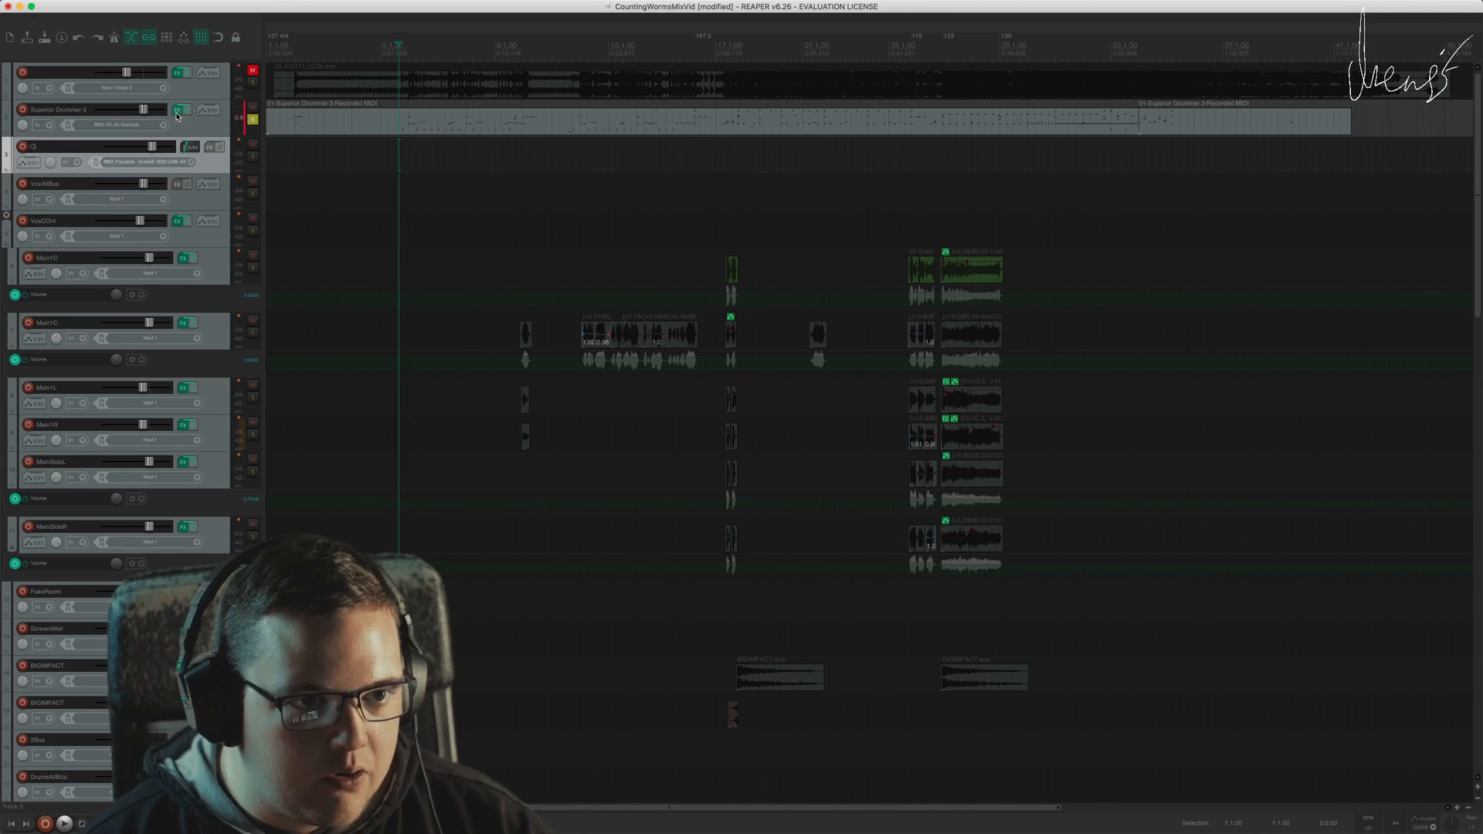
Step: Reopen the Superior Drummer 3 mixer and examine the EQ and Transient effects on the kick and snare channels
click(177, 110)
click(683, 183)
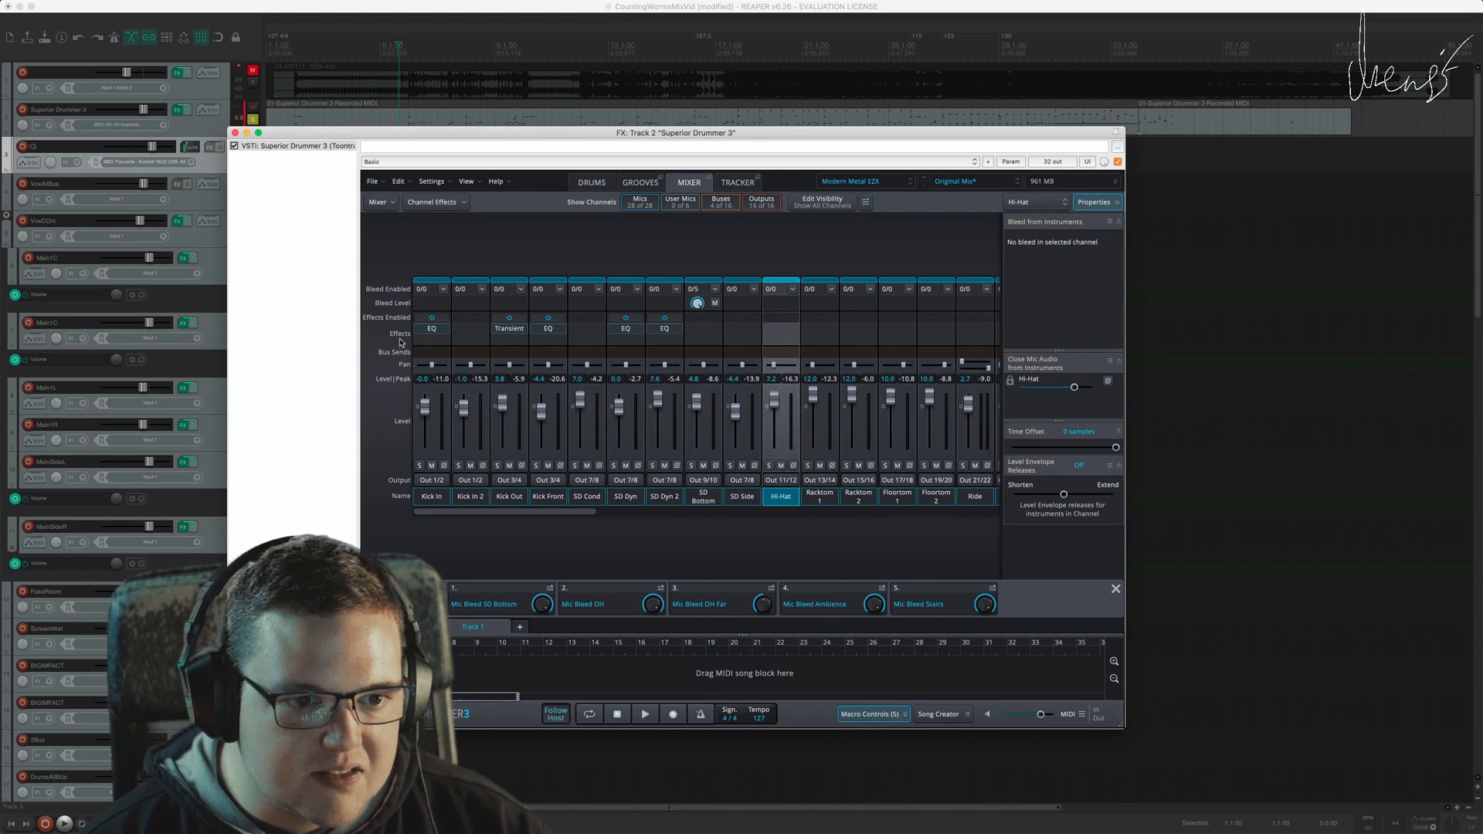
mouse_move(512, 332)
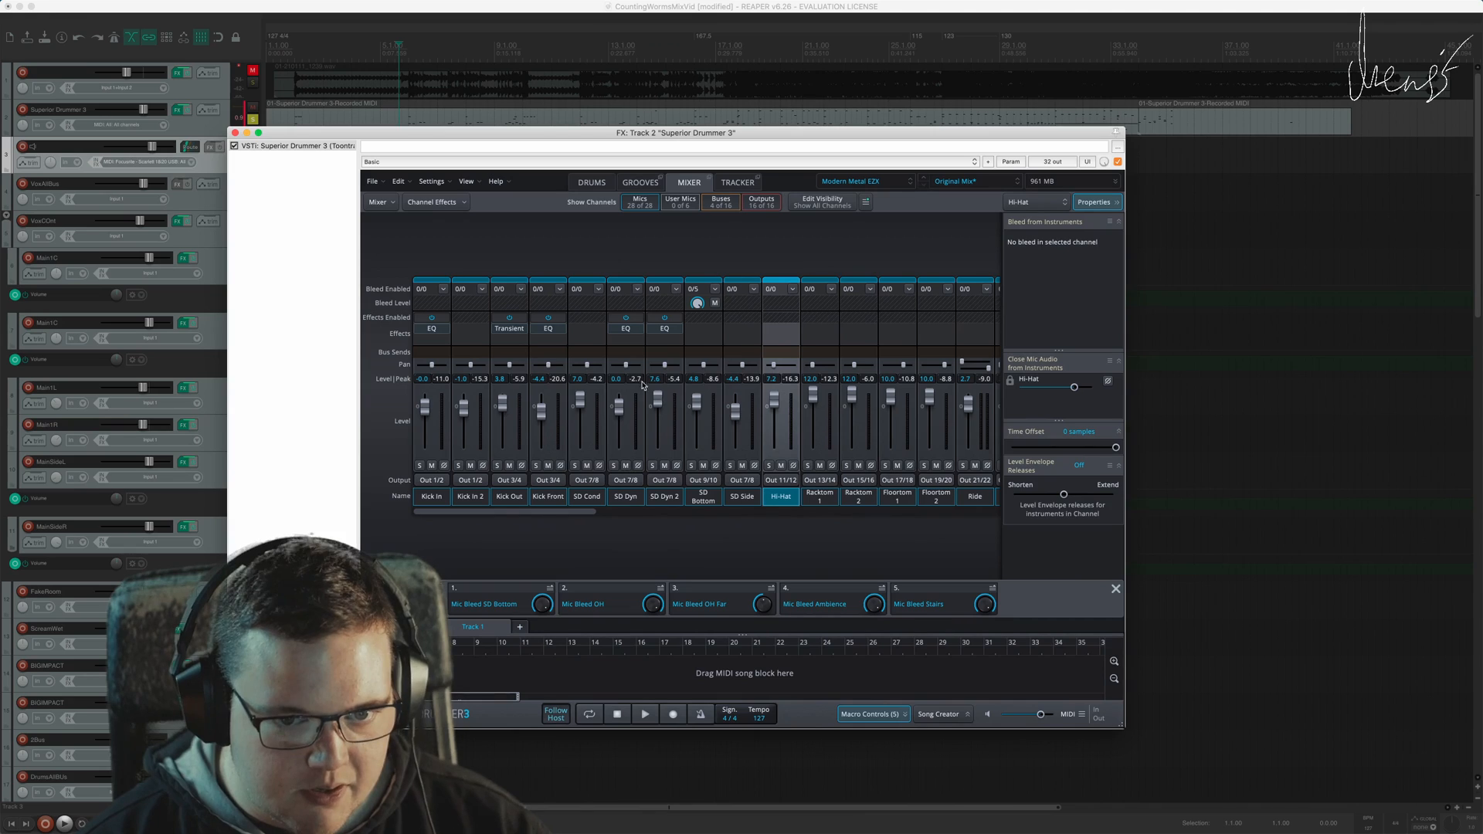
mouse_move(660, 334)
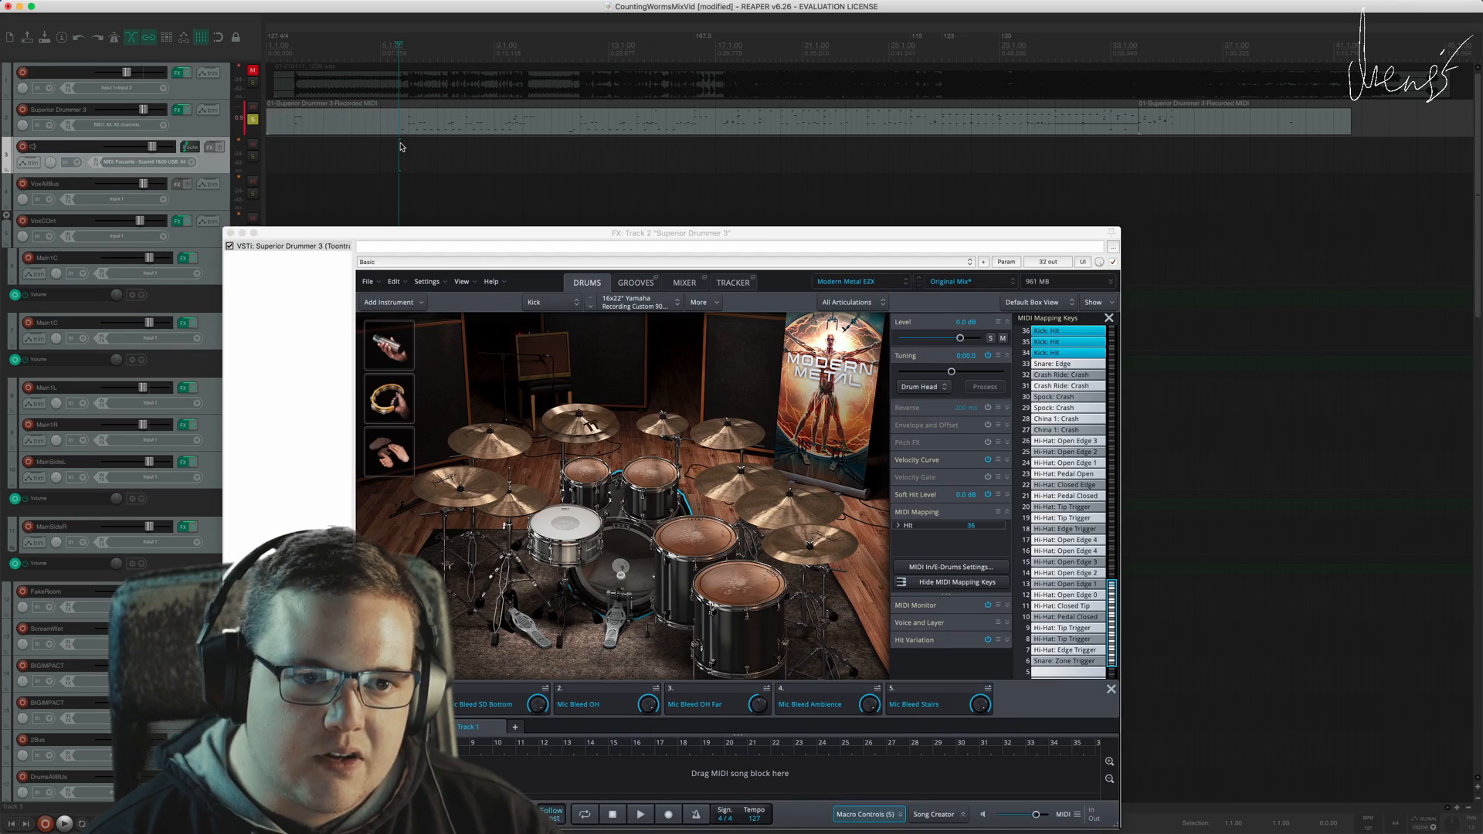
Step: Play the soloed drums from the edit cursor and check the signal reaching the individual drum tracks
key(space)
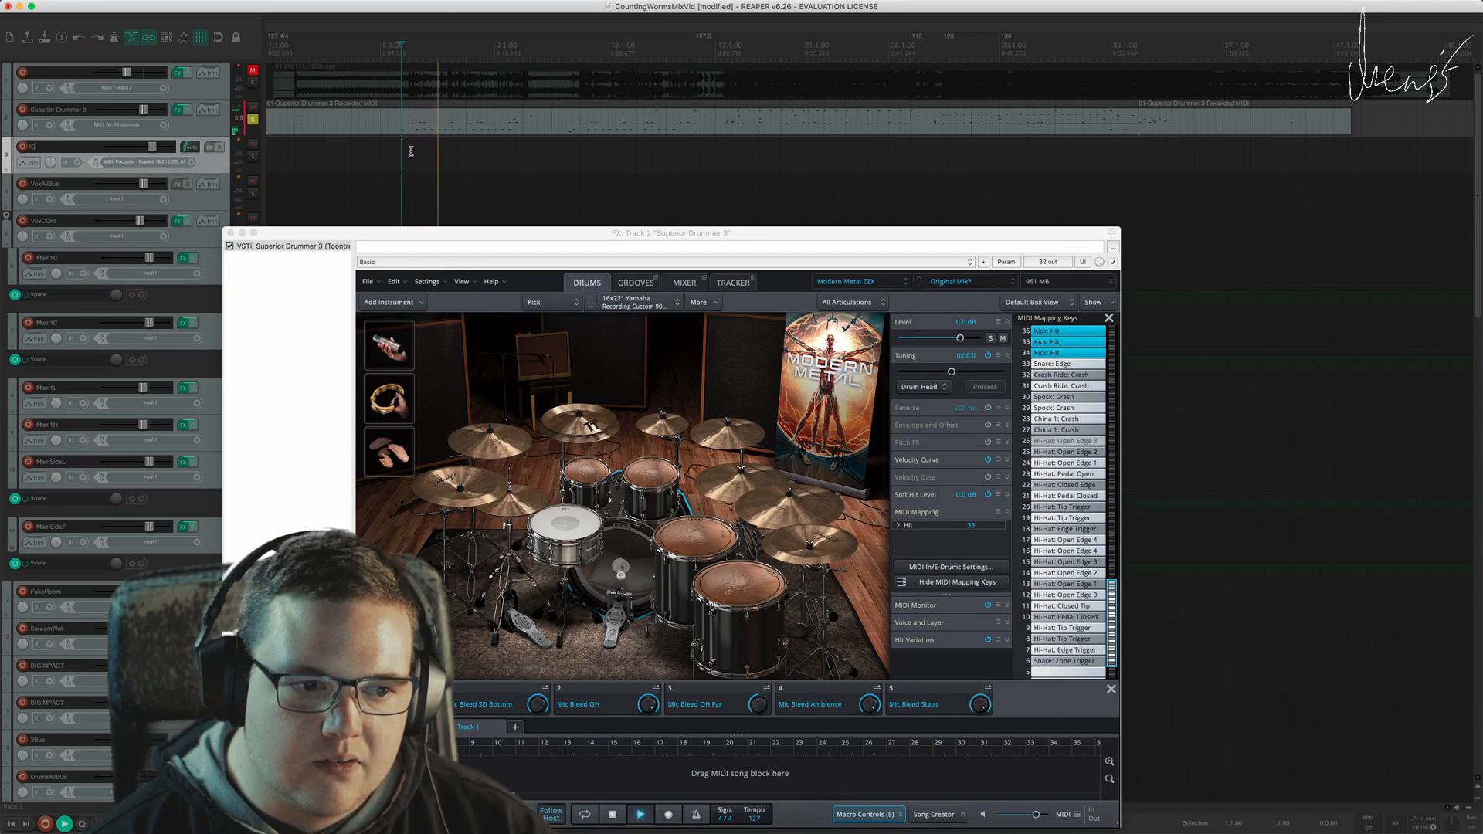
drag(444, 239, 481, 116)
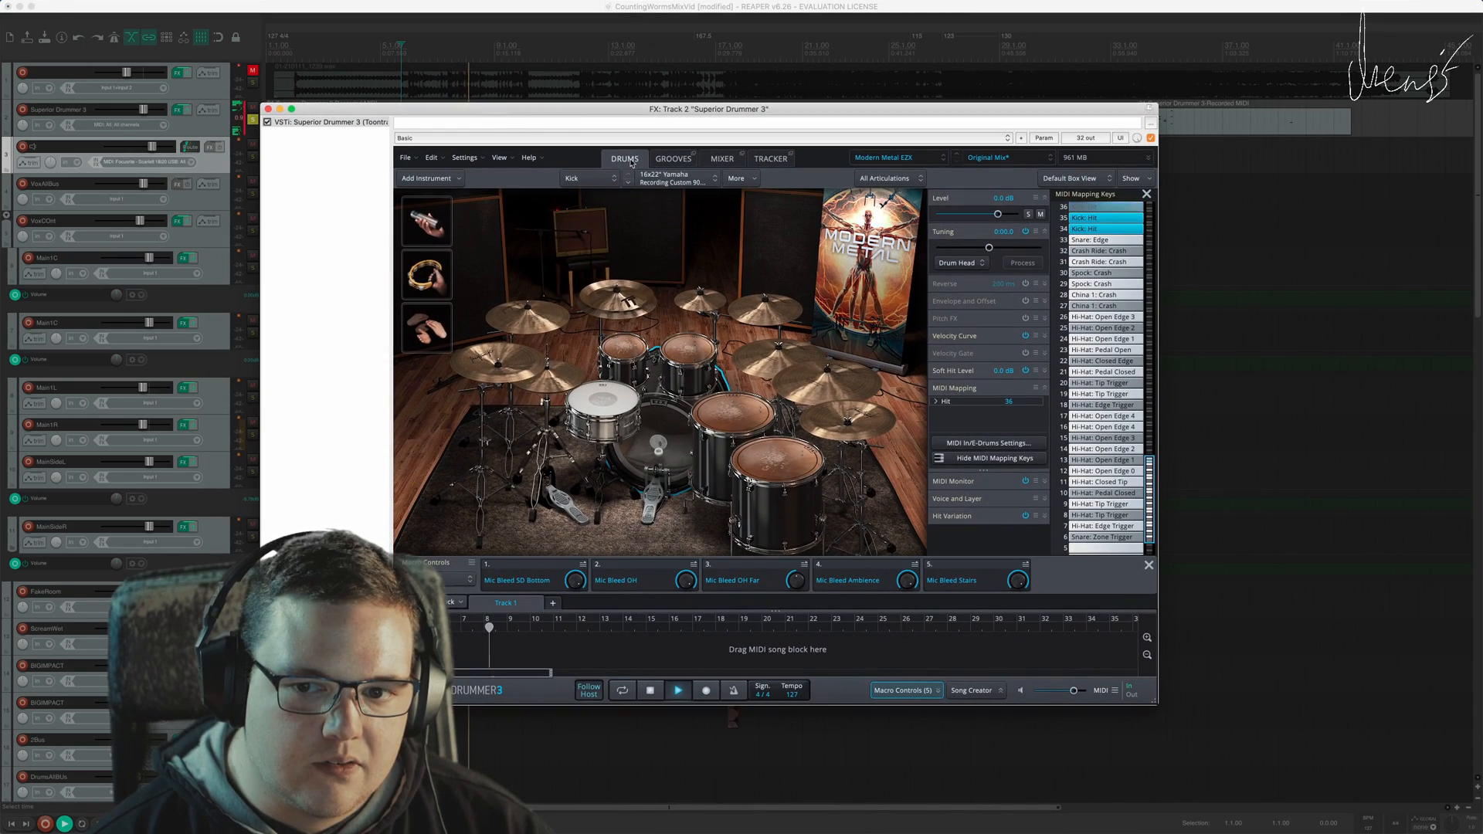
drag(1478, 229, 1462, 534)
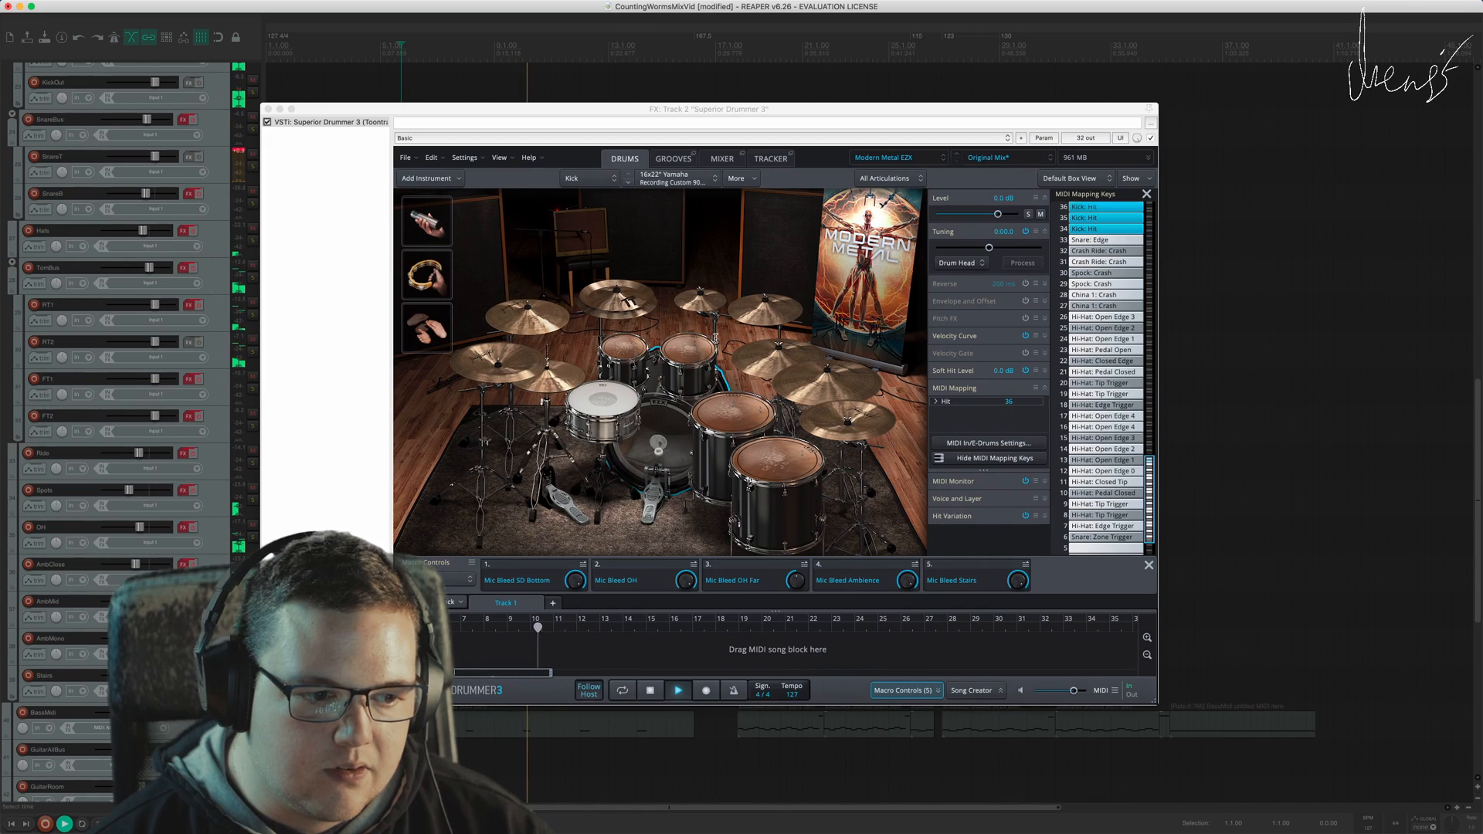
Step: Review the output routing of the drum mixer channels, from the kick mics through to the overhead and ambience mics
click(723, 159)
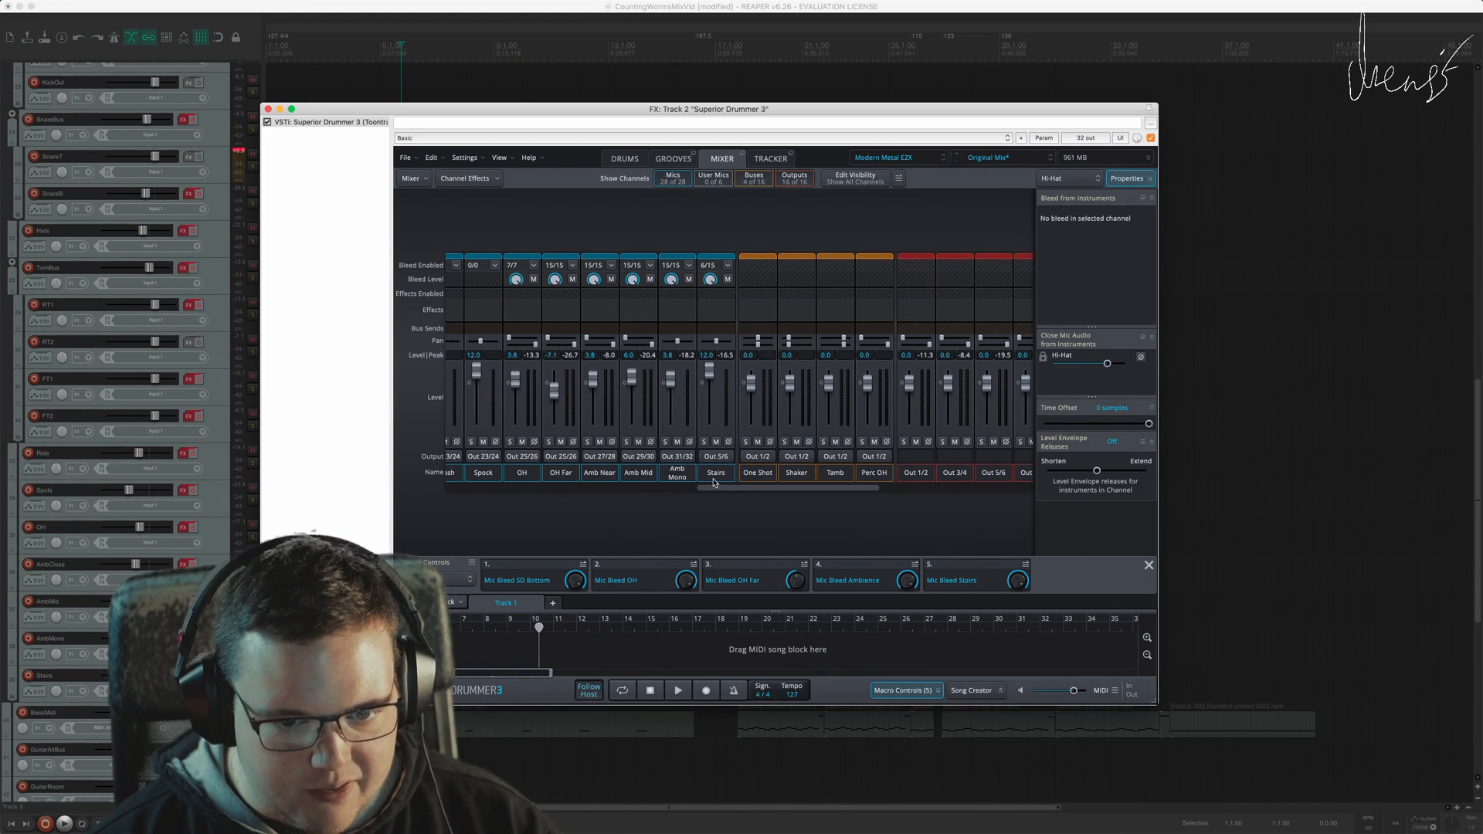
drag(731, 491, 473, 482)
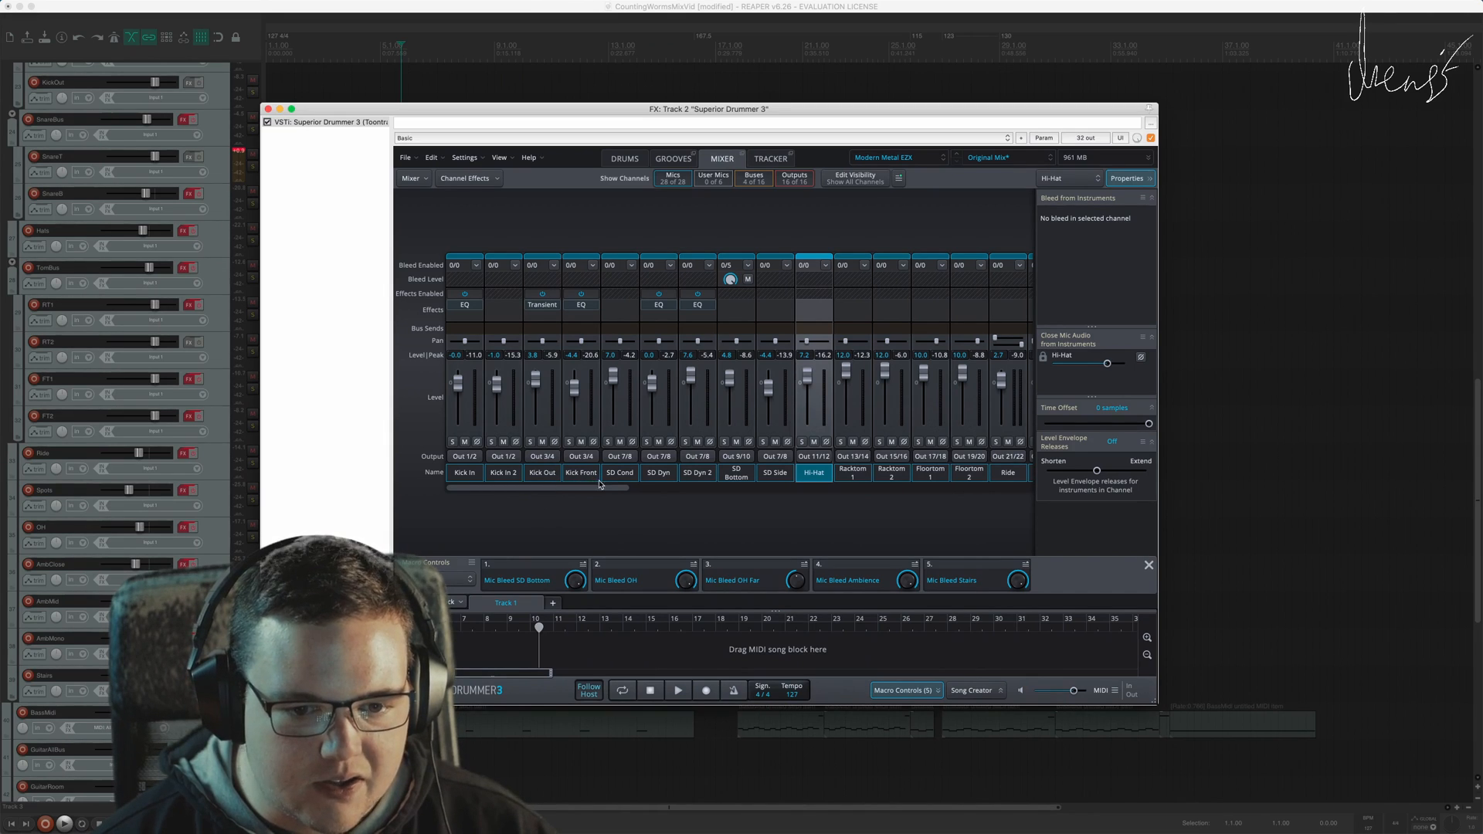
scroll(605, 492, right, 5)
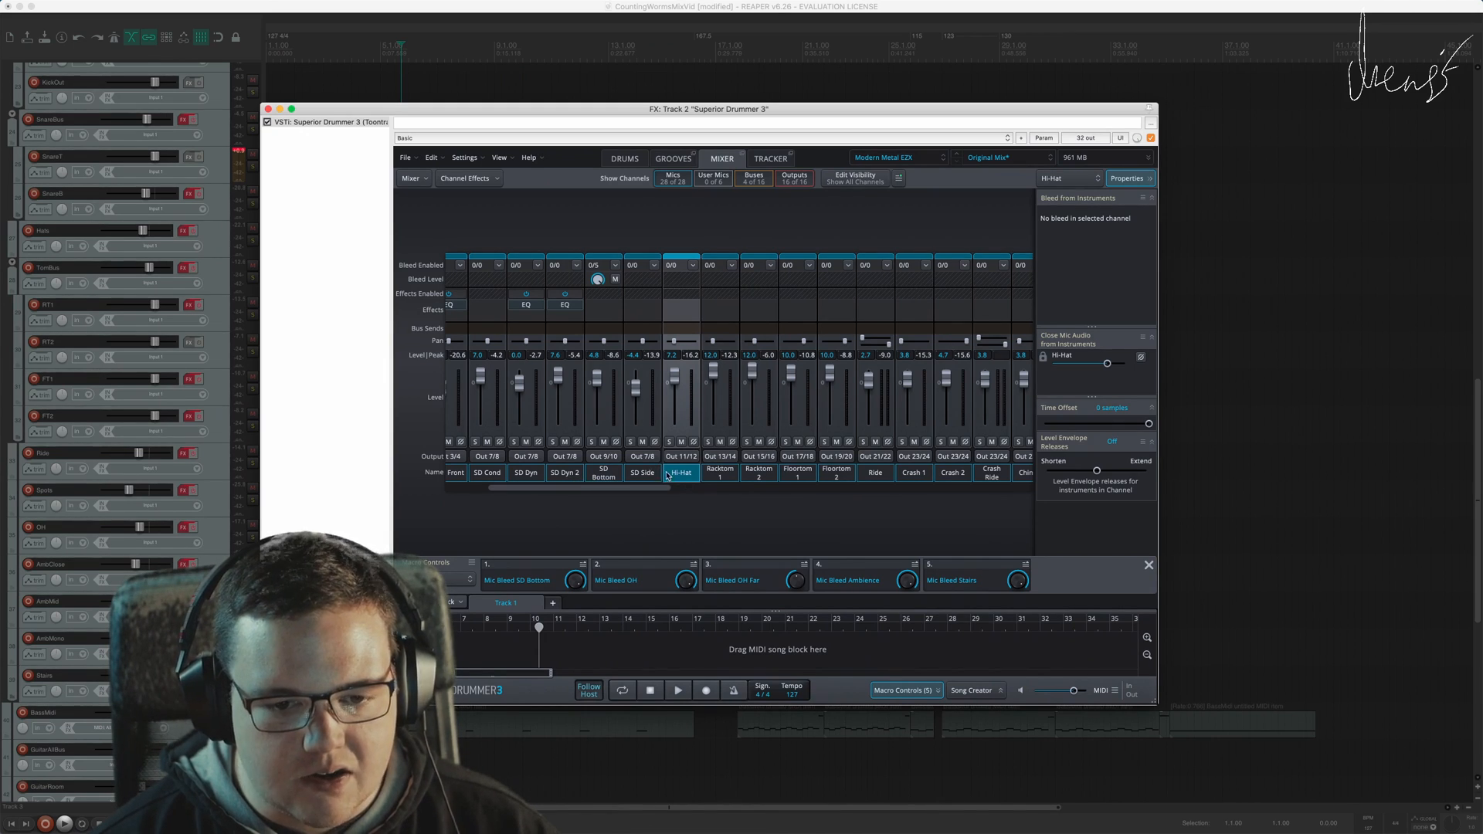
scroll(662, 490, right, 2)
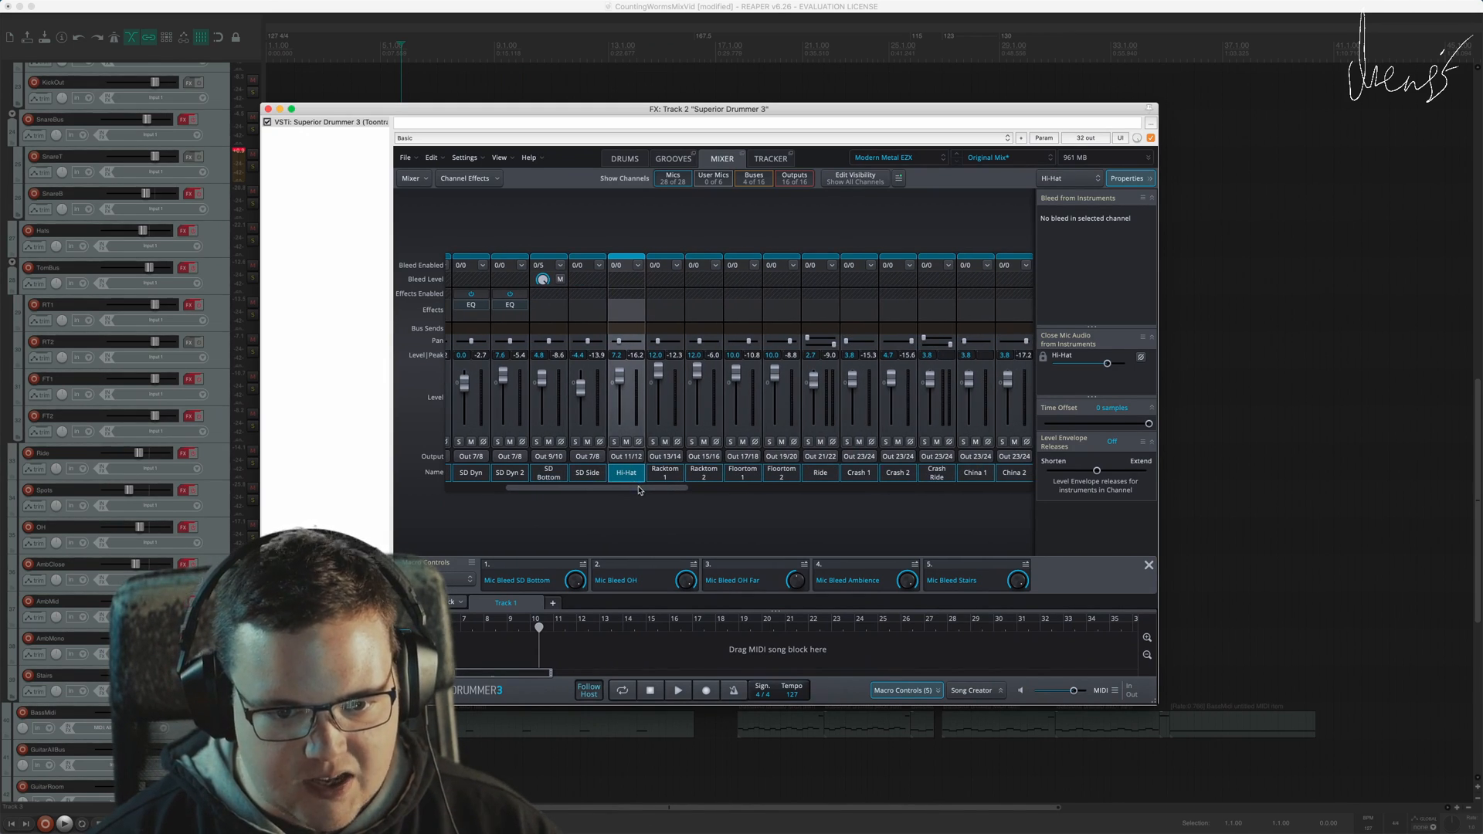
scroll(639, 490, right, 3)
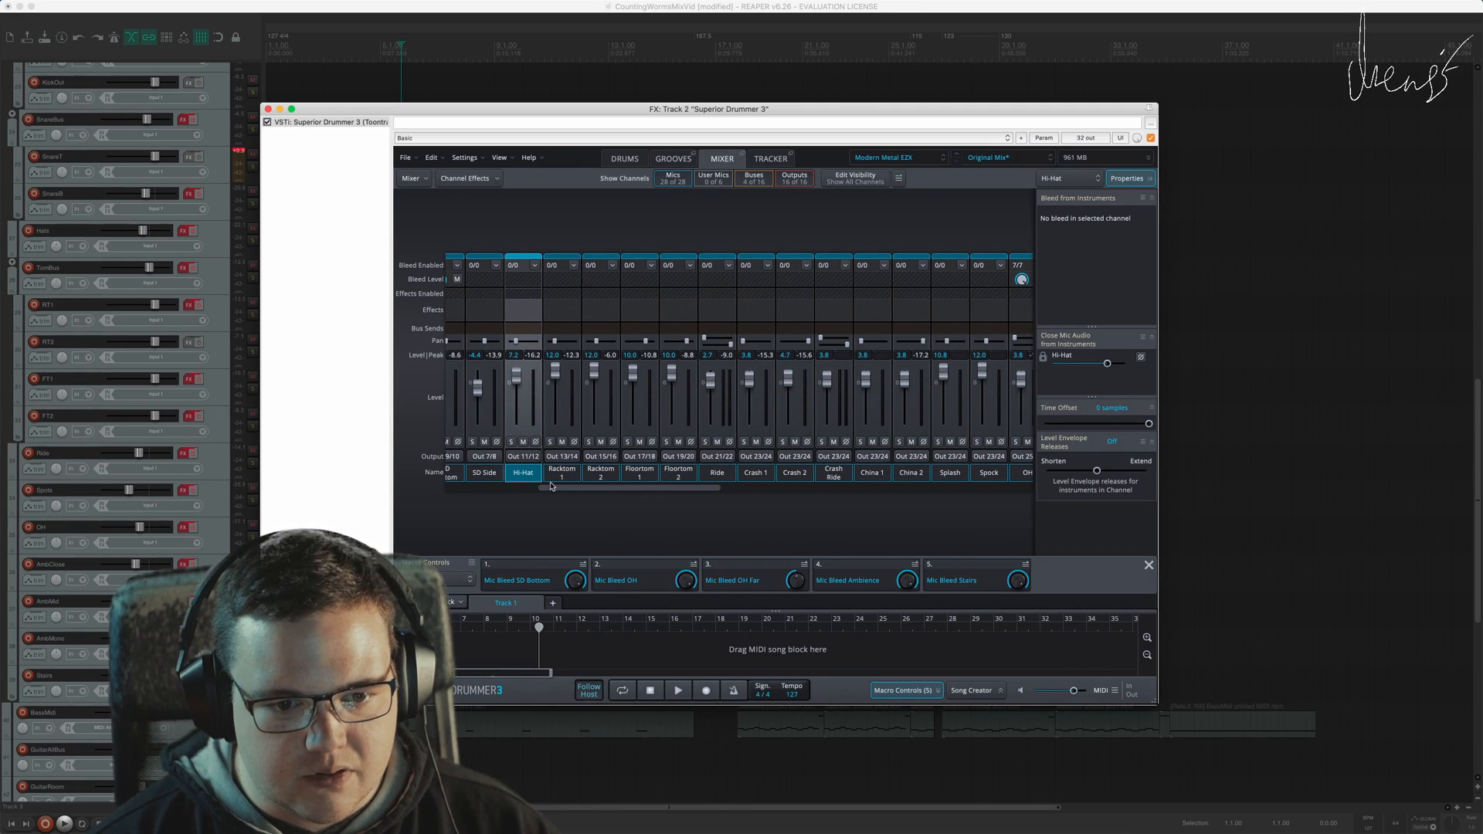
scroll(699, 489, right, 6)
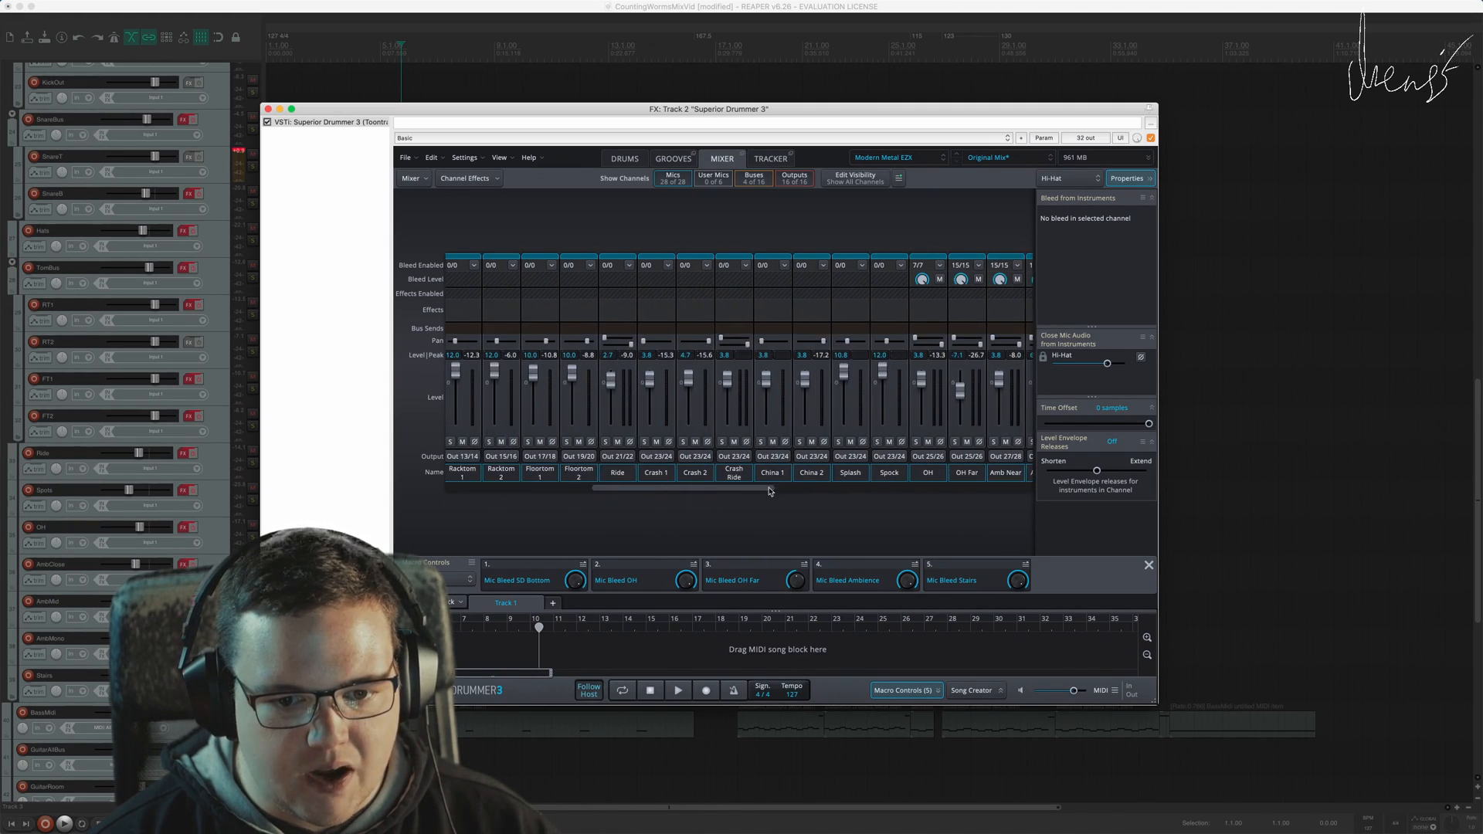
Step: Select the OH mixer channel and examine its instrument bleed and close mic properties
click(645, 472)
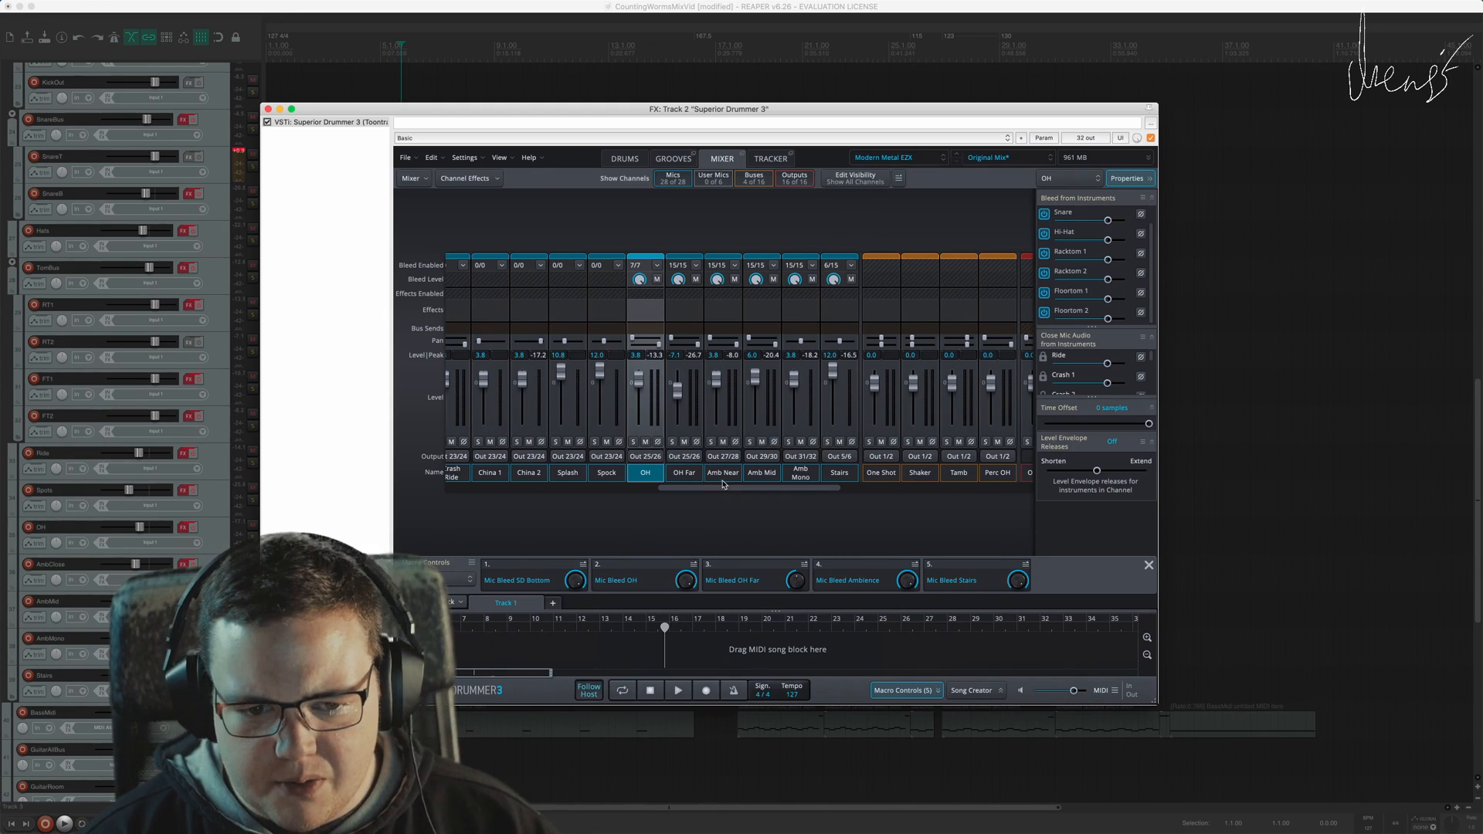
drag(681, 487, 634, 496)
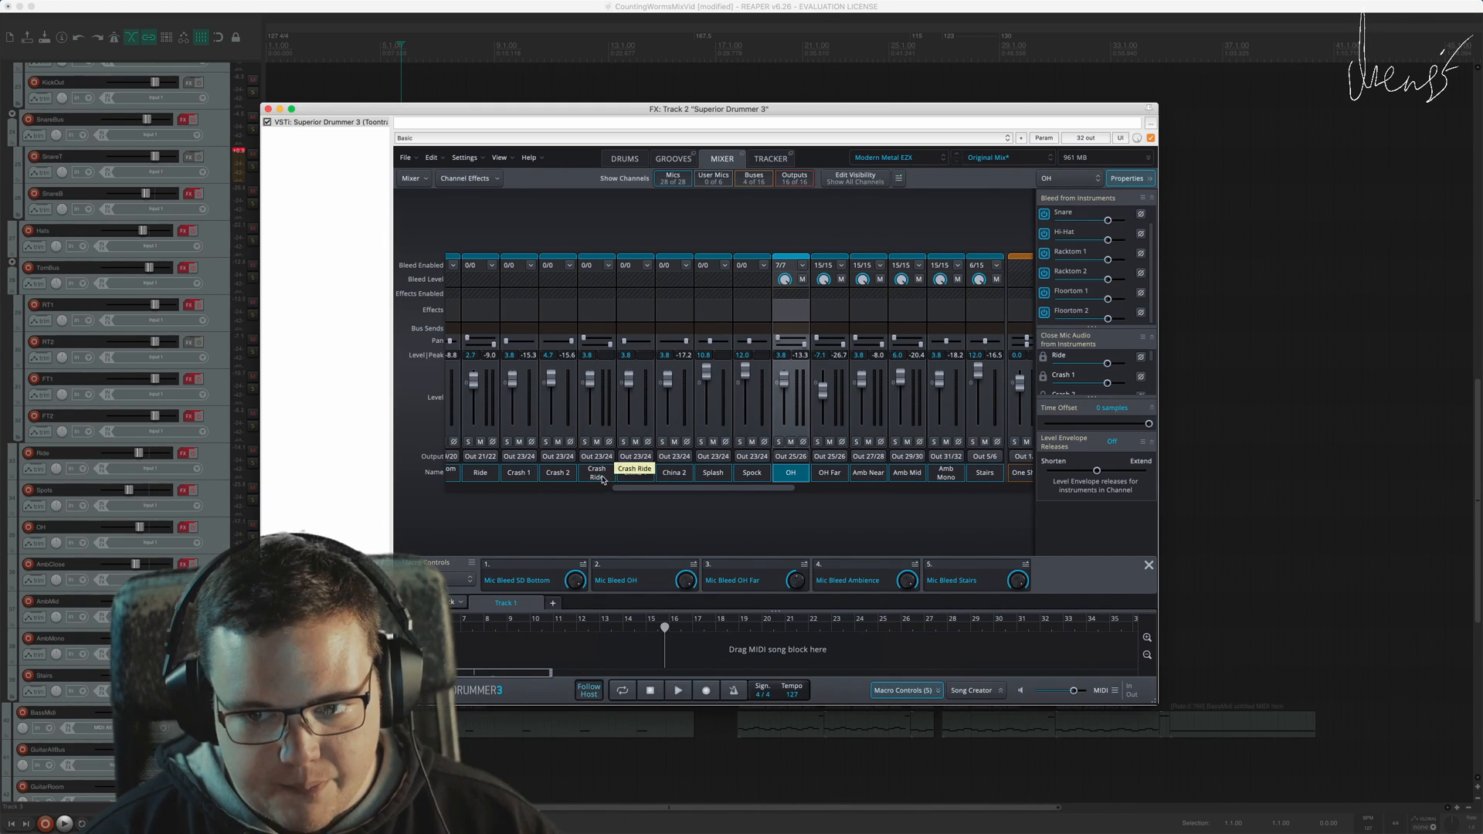
drag(1149, 361, 1150, 398)
scroll(1090, 359, up, 5)
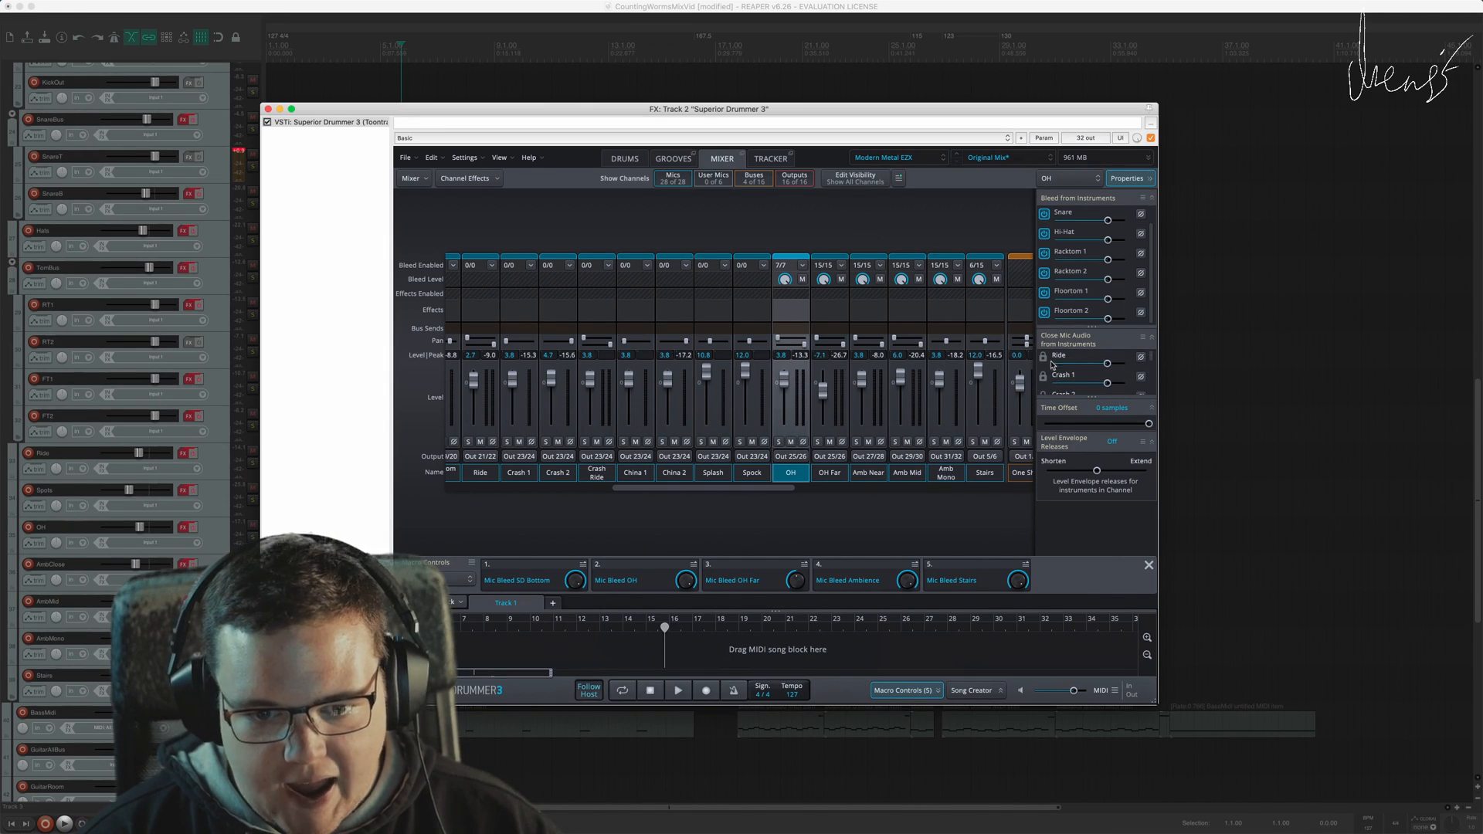
Step: Select the Stairs mixer channel to examine its bleed properties, and return to the kick channels
click(827, 473)
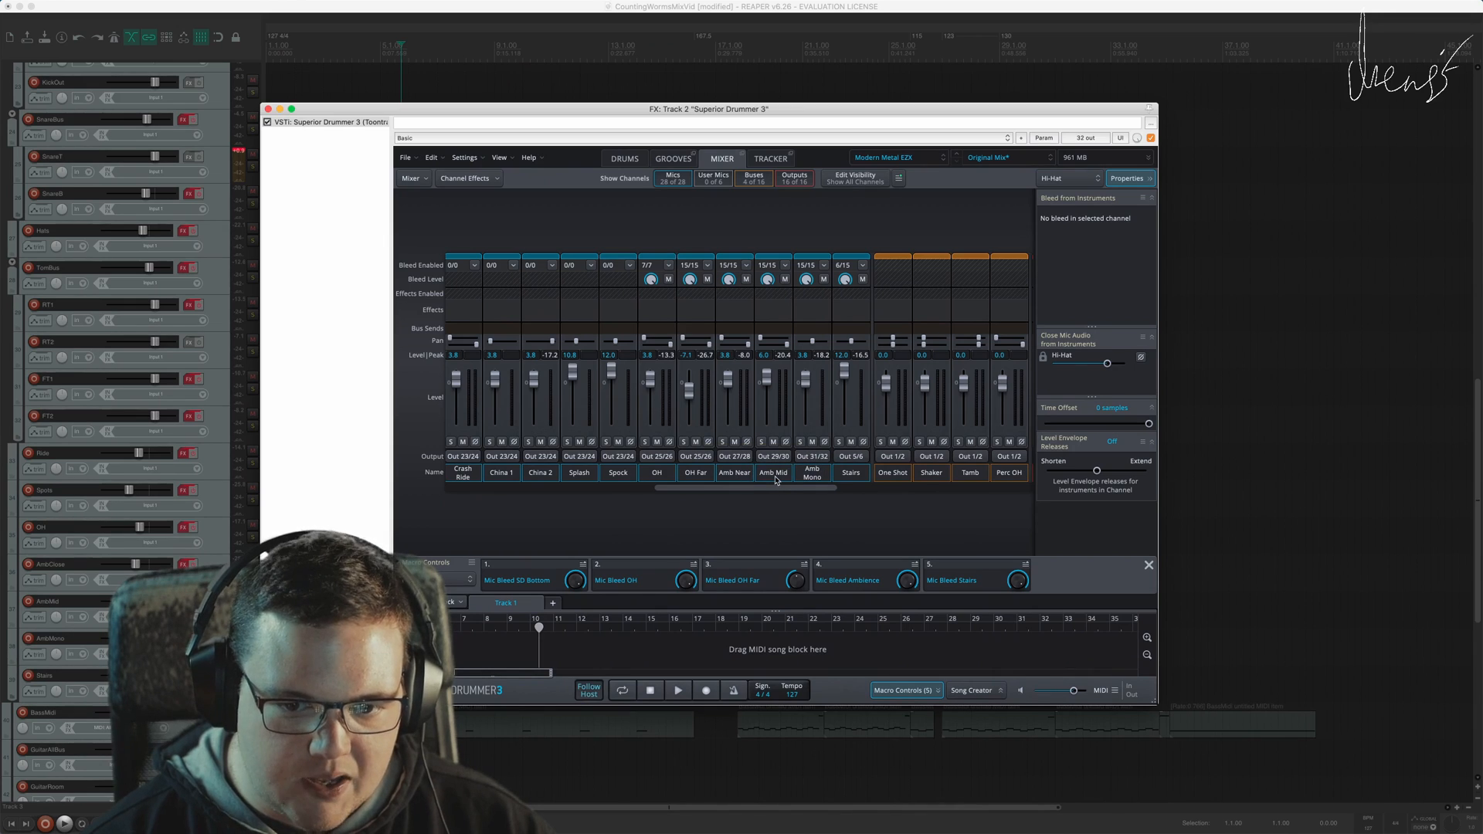
drag(852, 475, 759, 479)
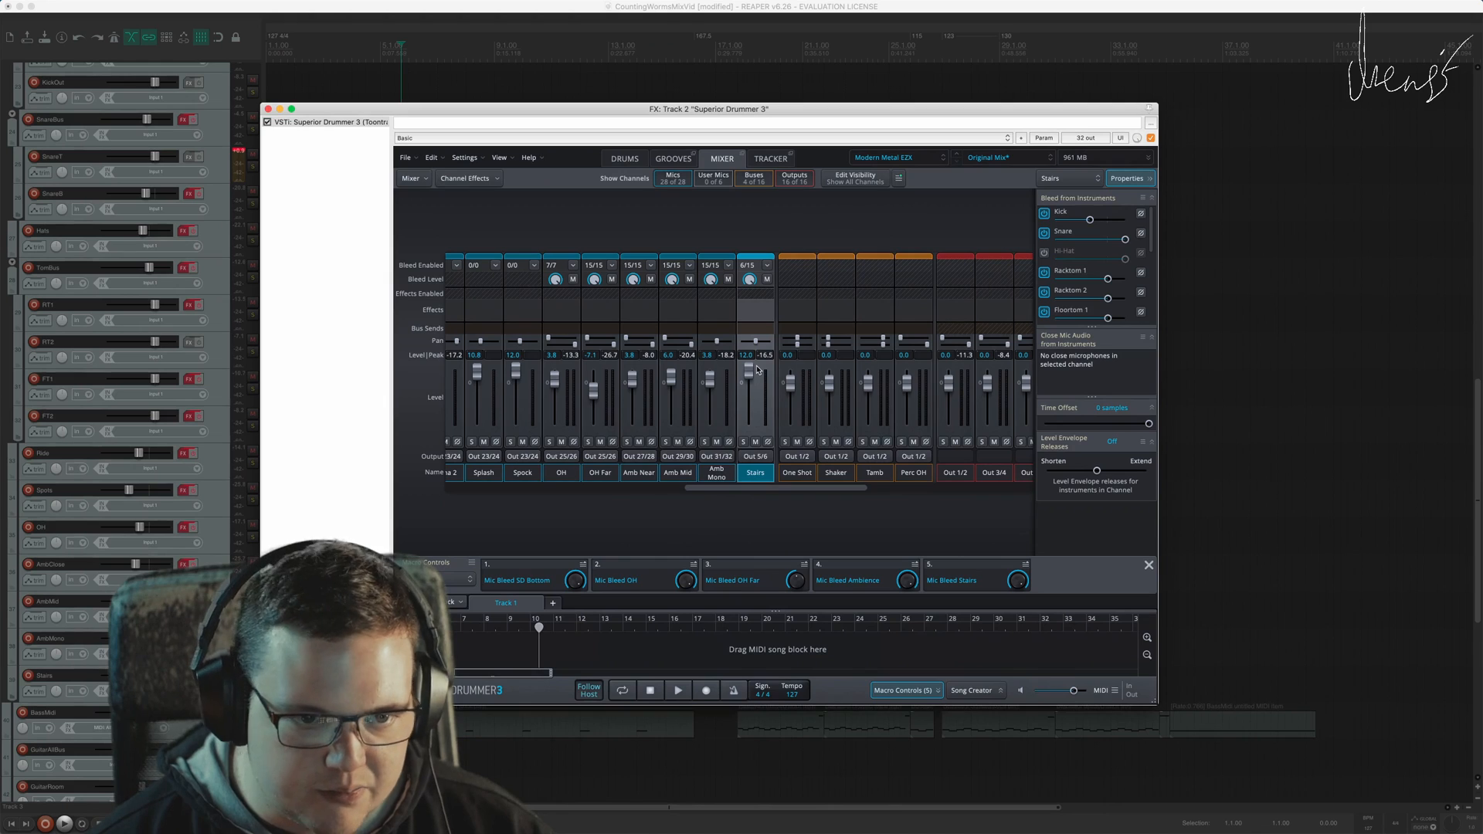
scroll(753, 357, left, 10)
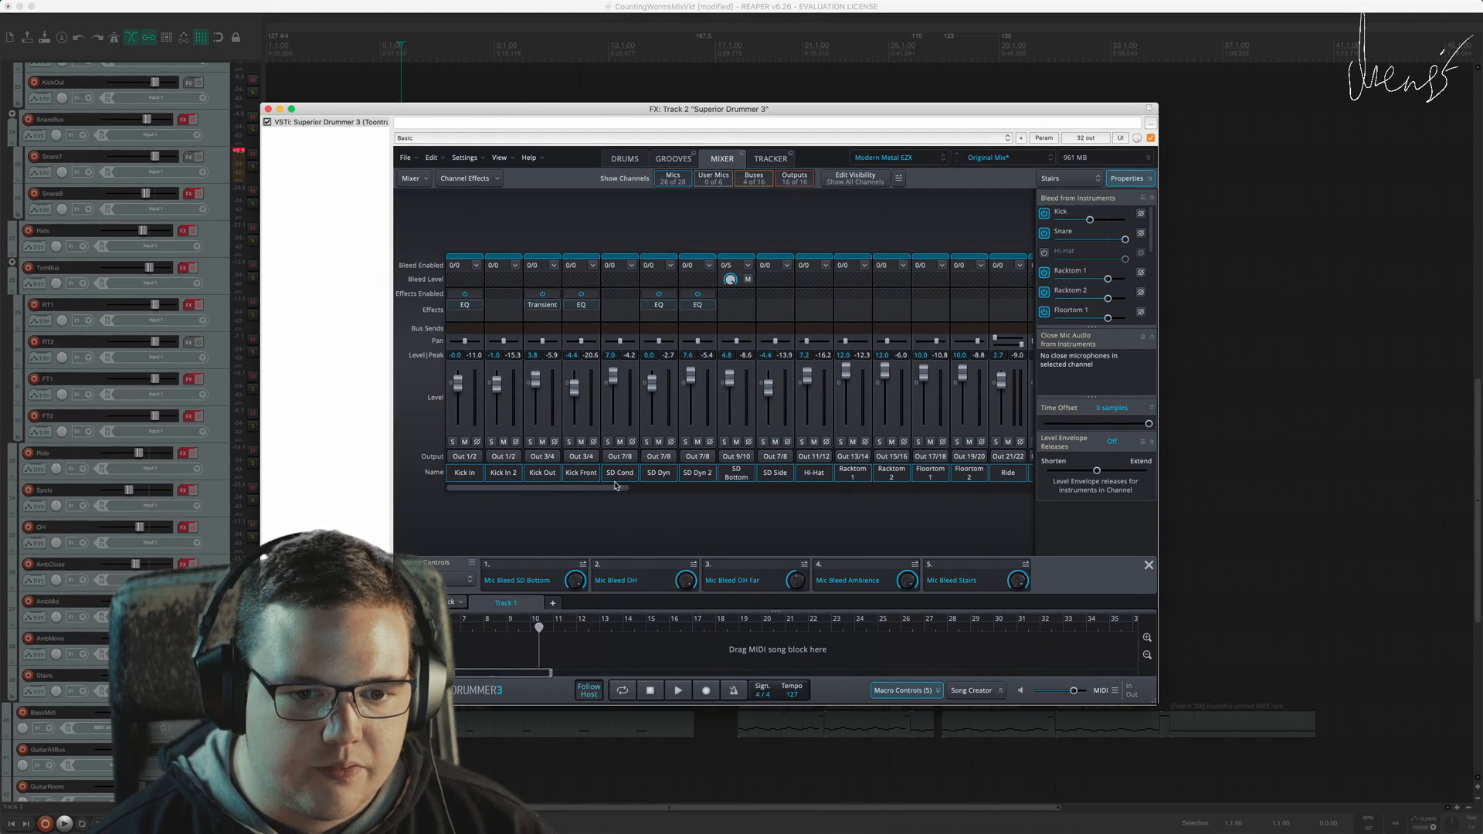
Step: Review the Stairs channel's bleed from each instrument, and return to the kick channels in the mixer
drag(623, 490, 825, 492)
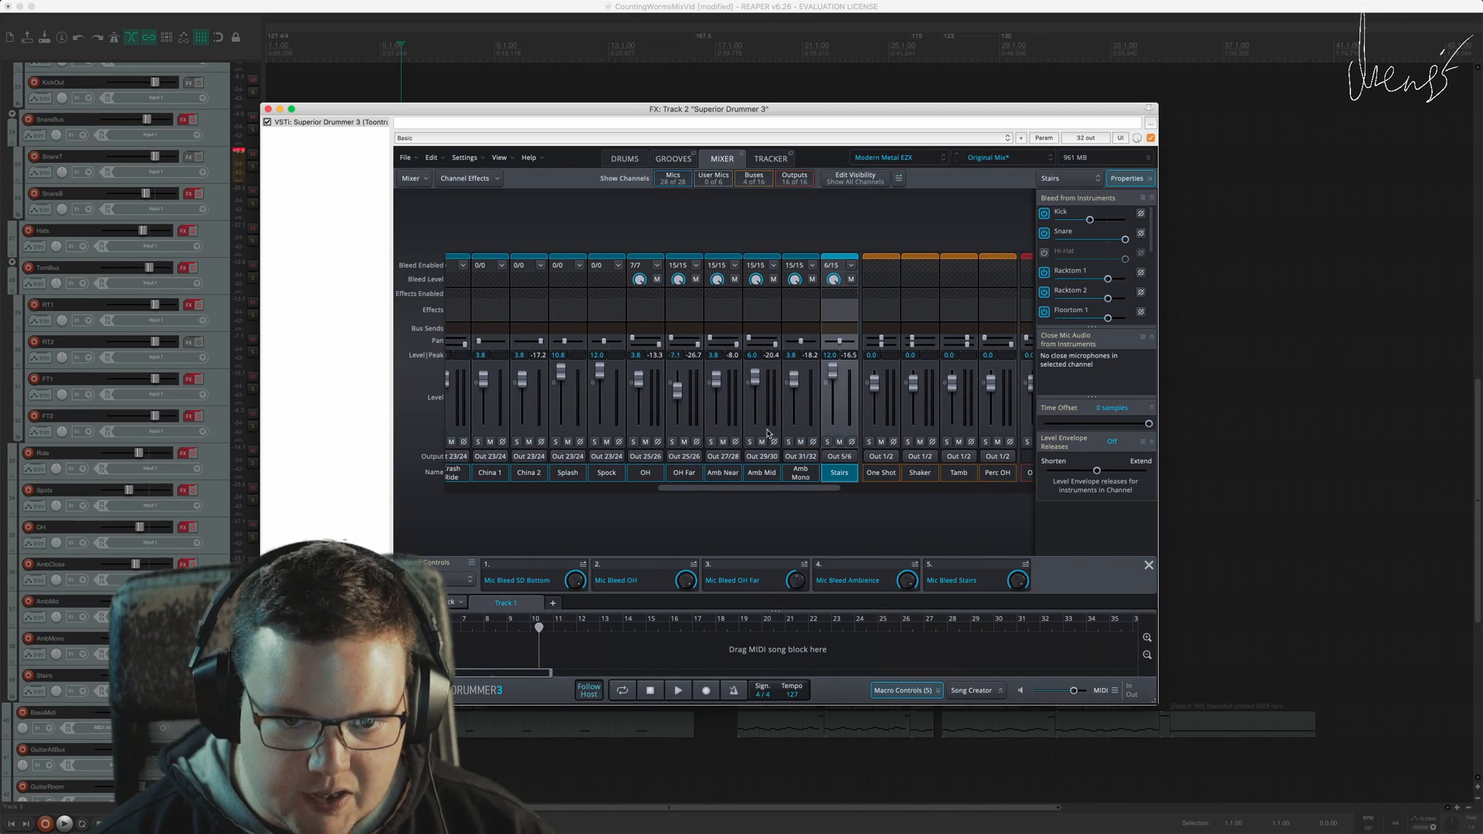
click(658, 460)
click(889, 270)
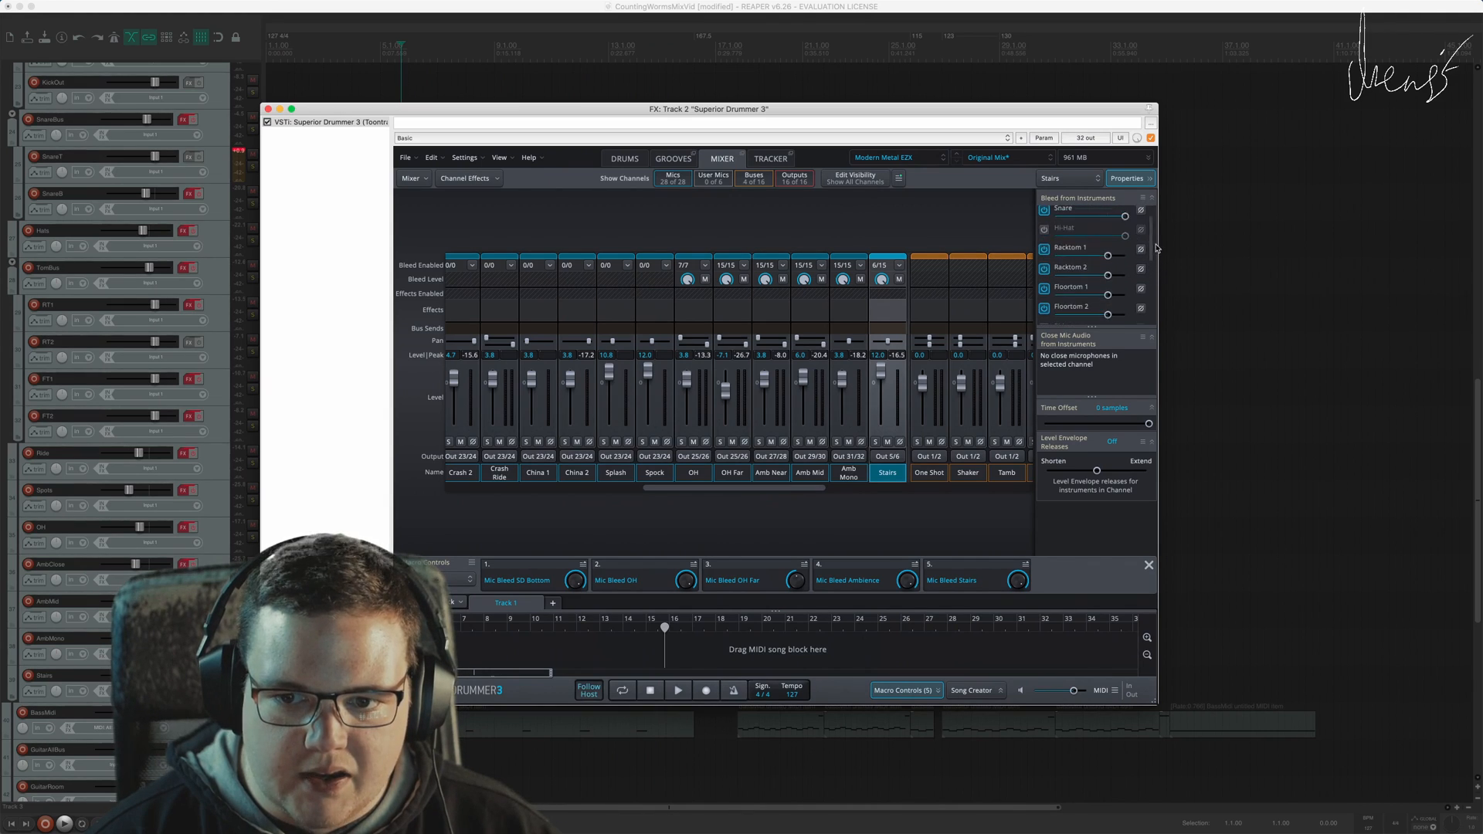
scroll(1151, 226, down, 2)
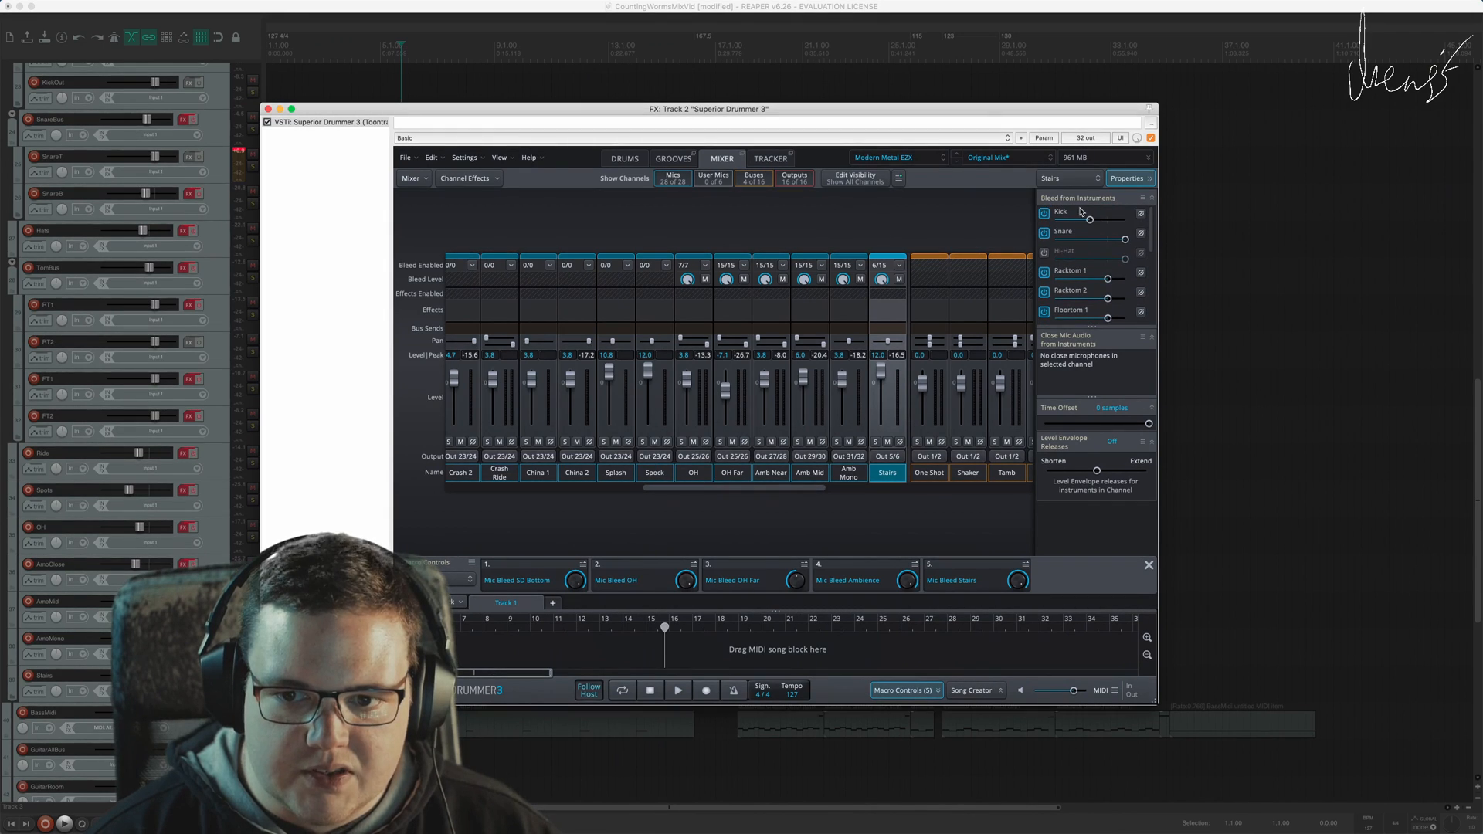
scroll(1085, 247, up, 2)
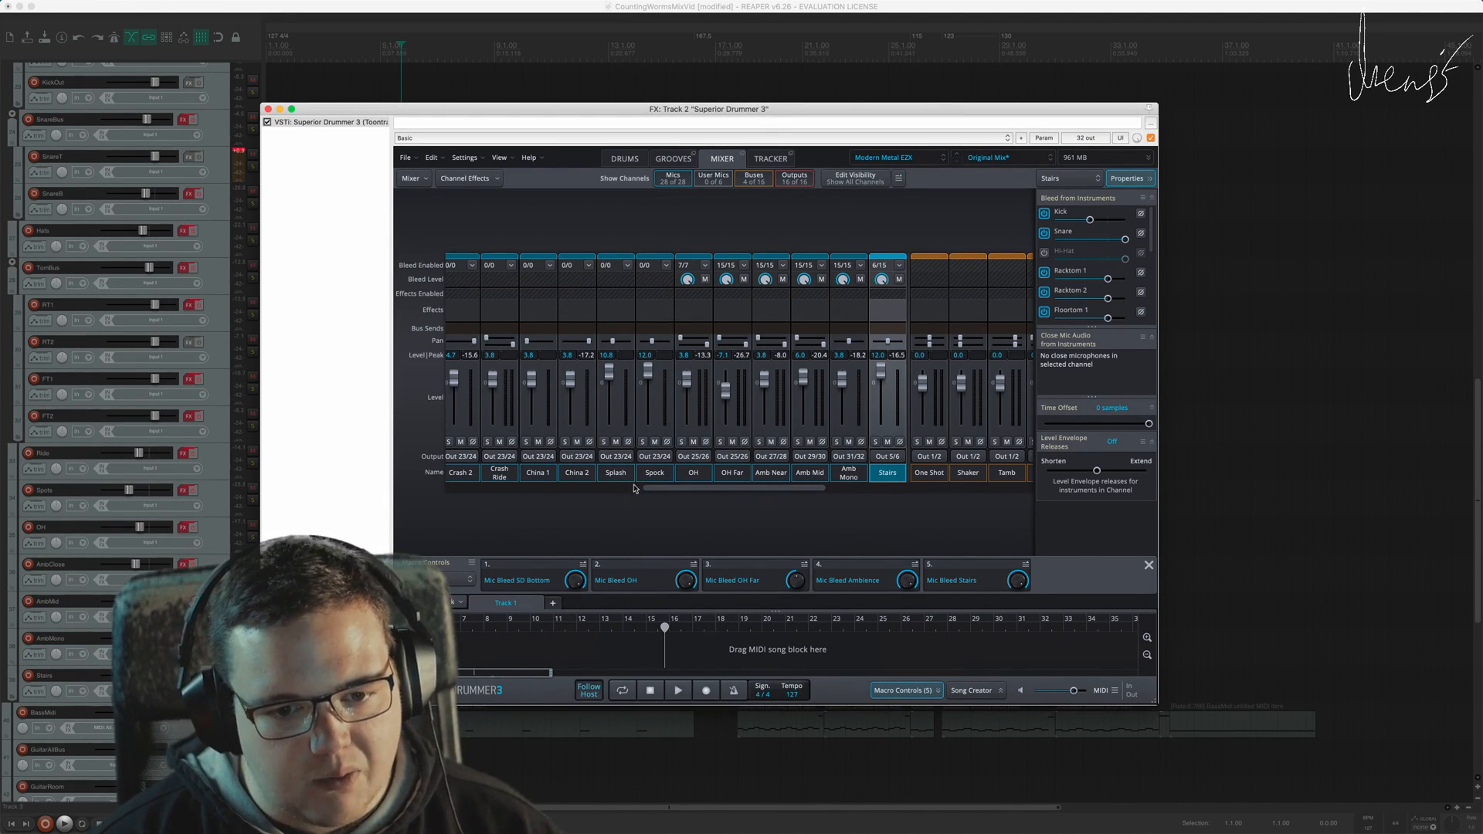
drag(687, 491, 427, 491)
Step: Audition the drums with the kit in view, and set the playback position at about measure 17
key(space)
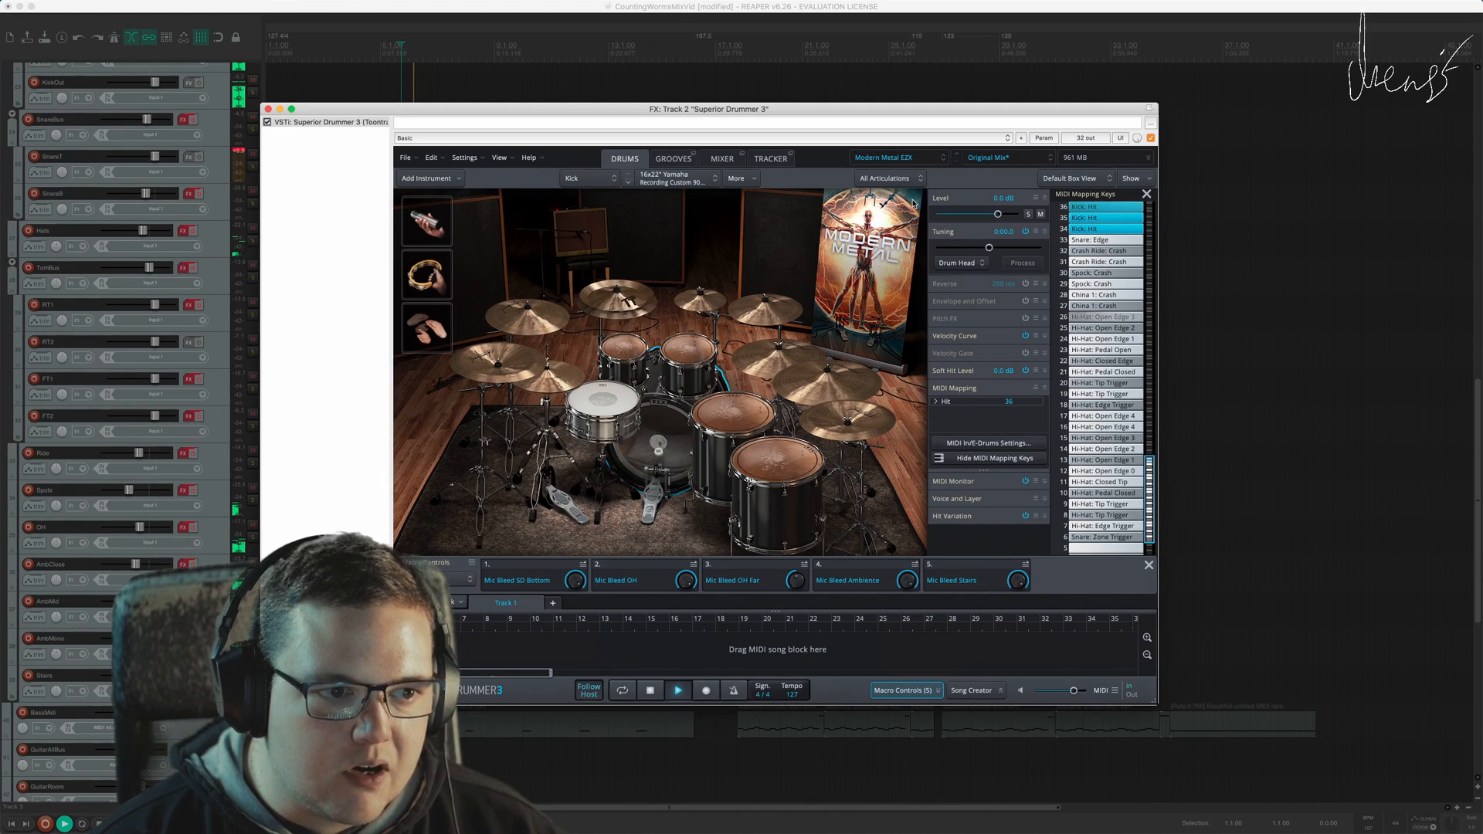
drag(1479, 397, 1479, 92)
drag(560, 113, 597, 184)
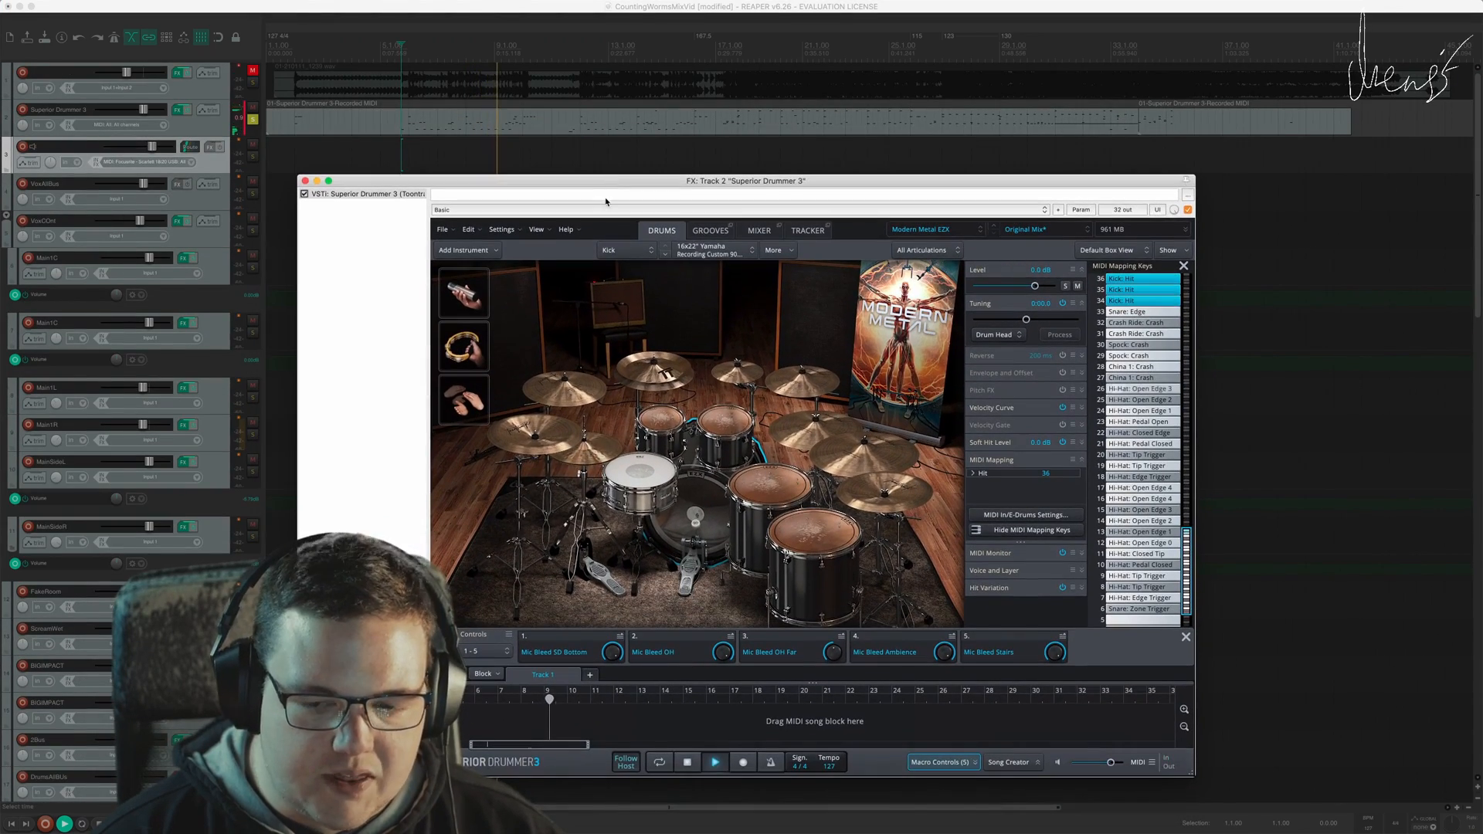
click(706, 57)
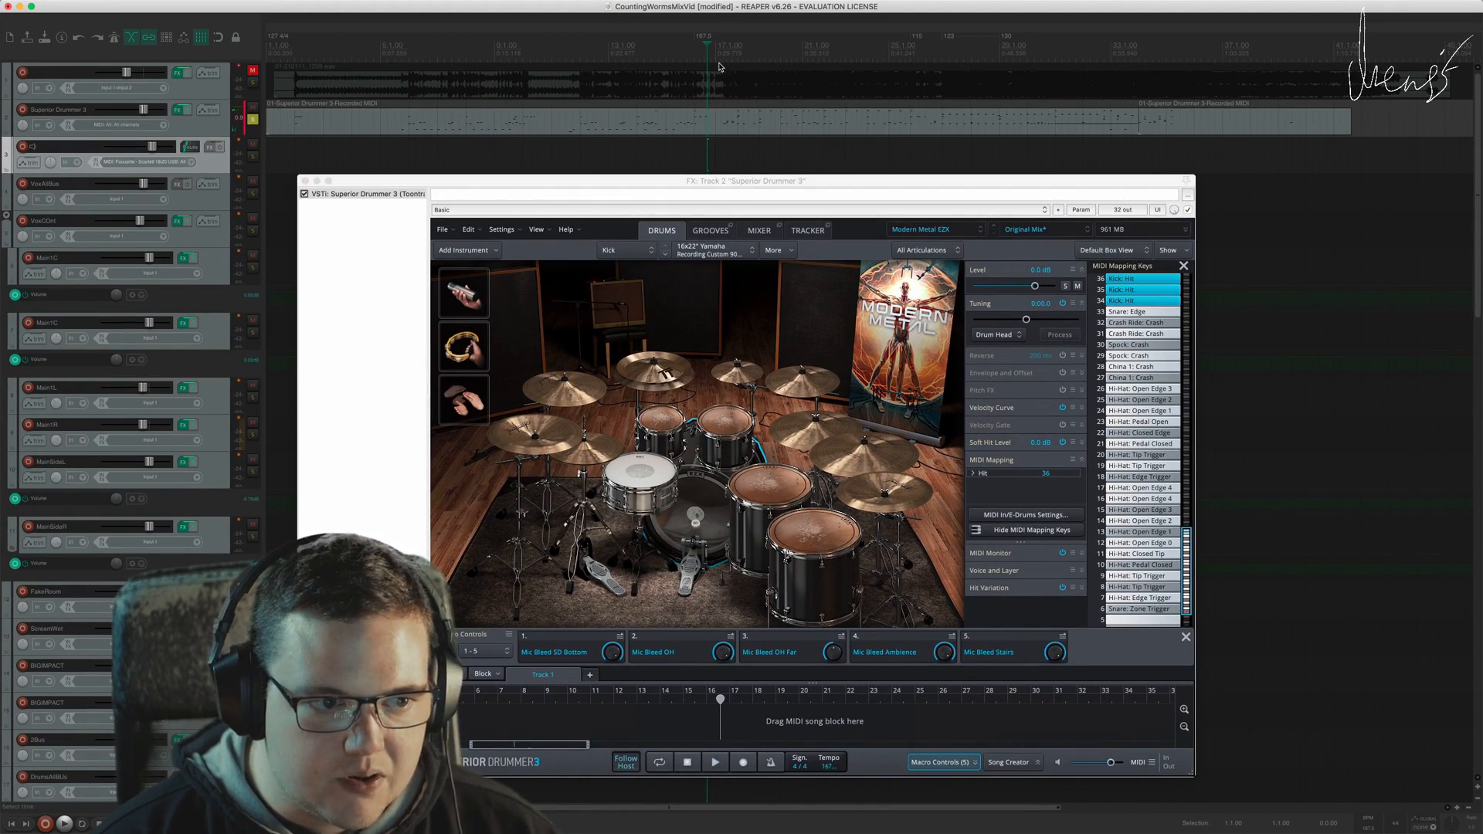
scroll(749, 65, up, 3)
click(897, 59)
key(space)
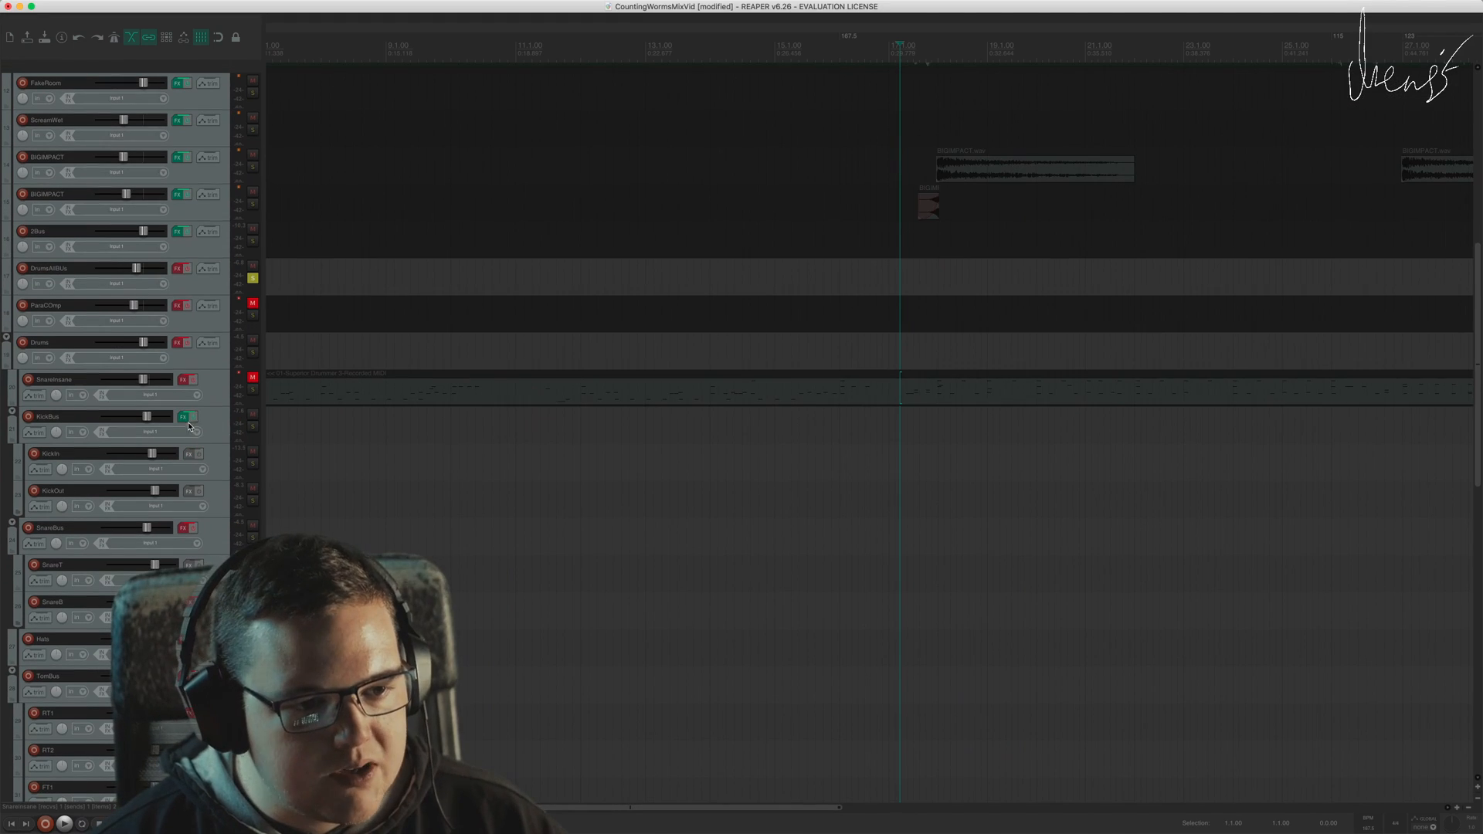
Step: Open the KickBus track's Pro-Q 3 and compare the playing drums with the bus effects bypassed and enabled
click(181, 419)
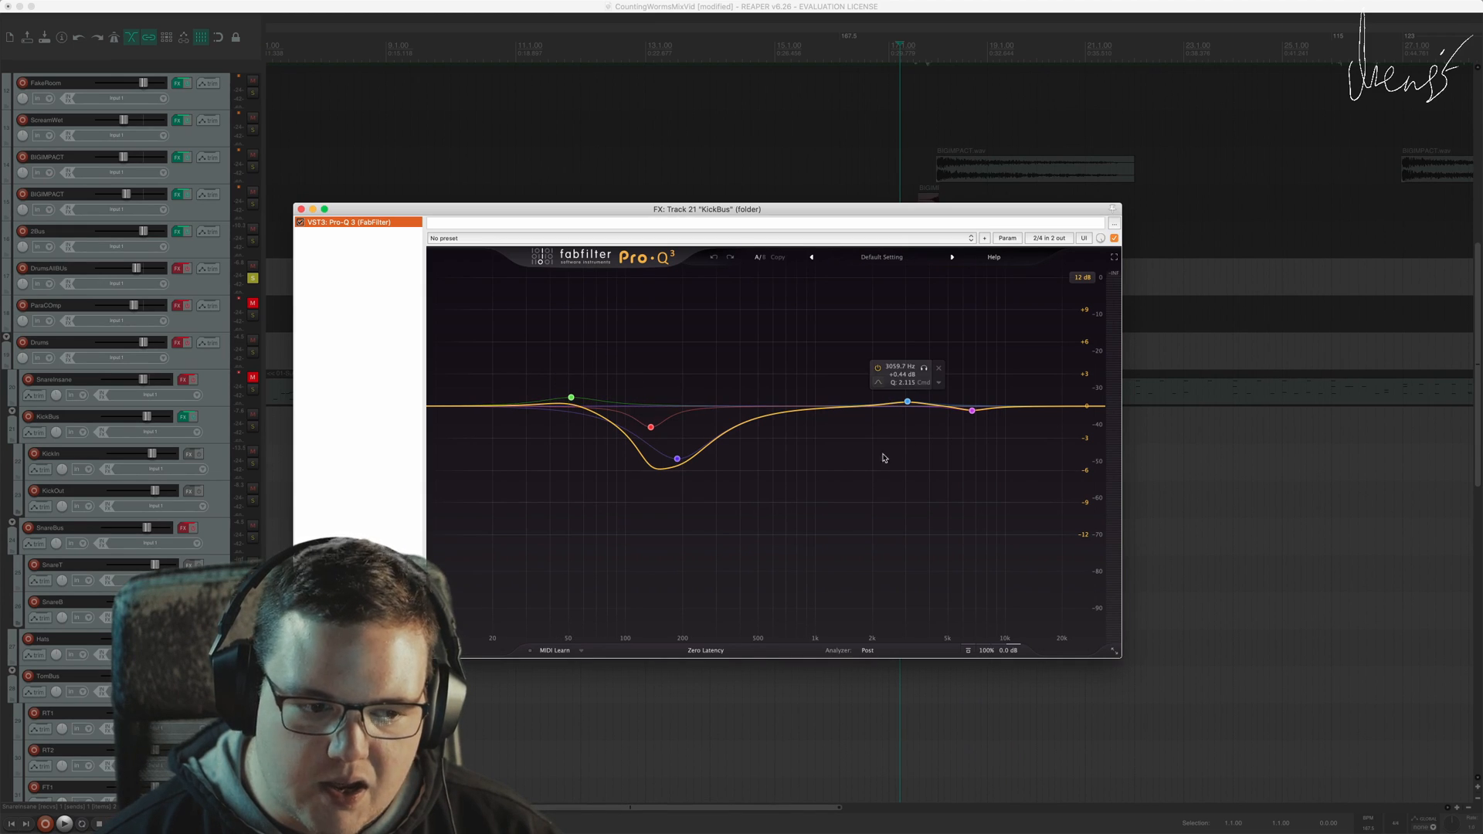
drag(490, 208, 647, 467)
key(space)
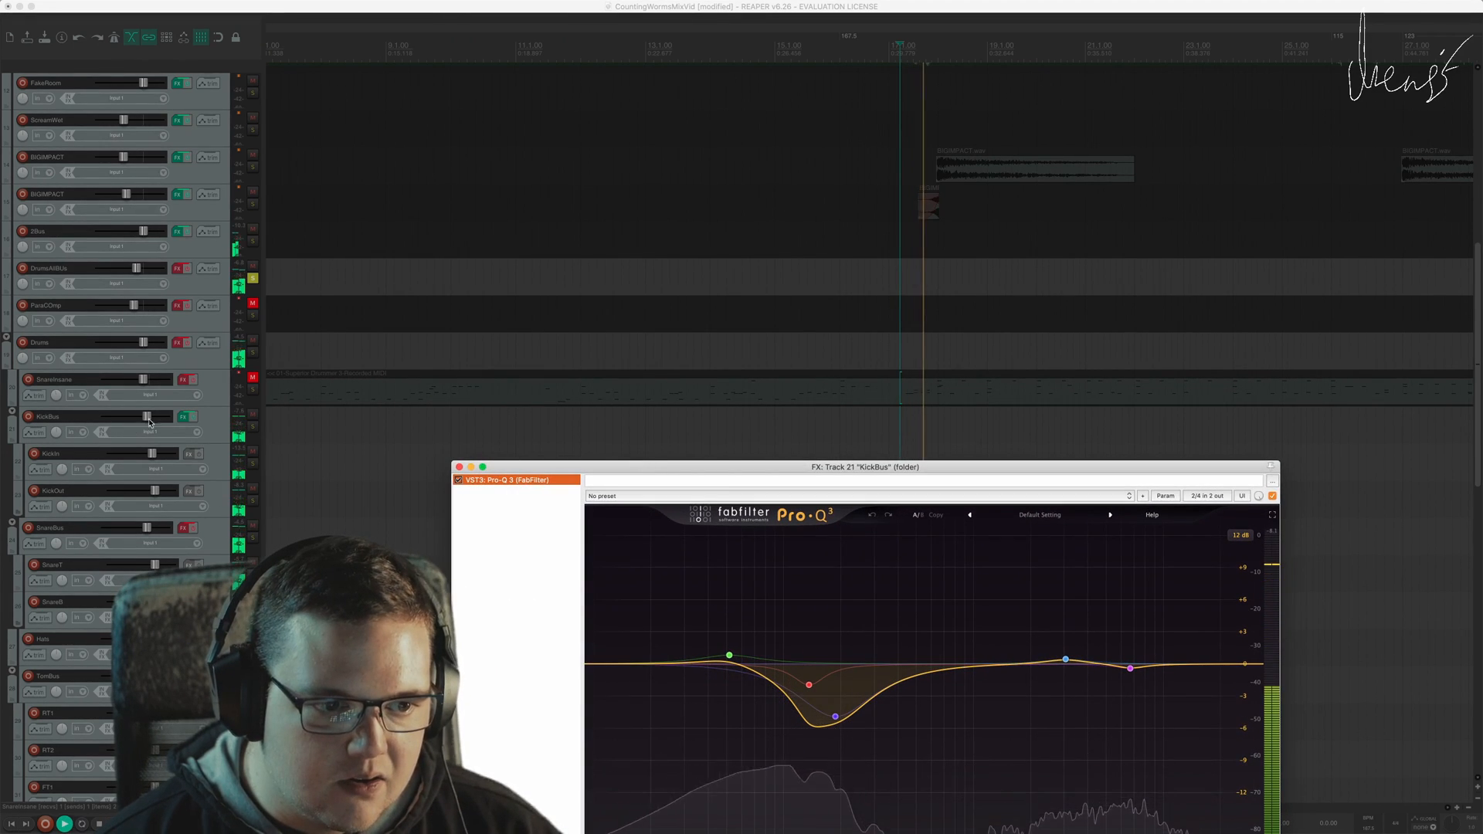
click(195, 418)
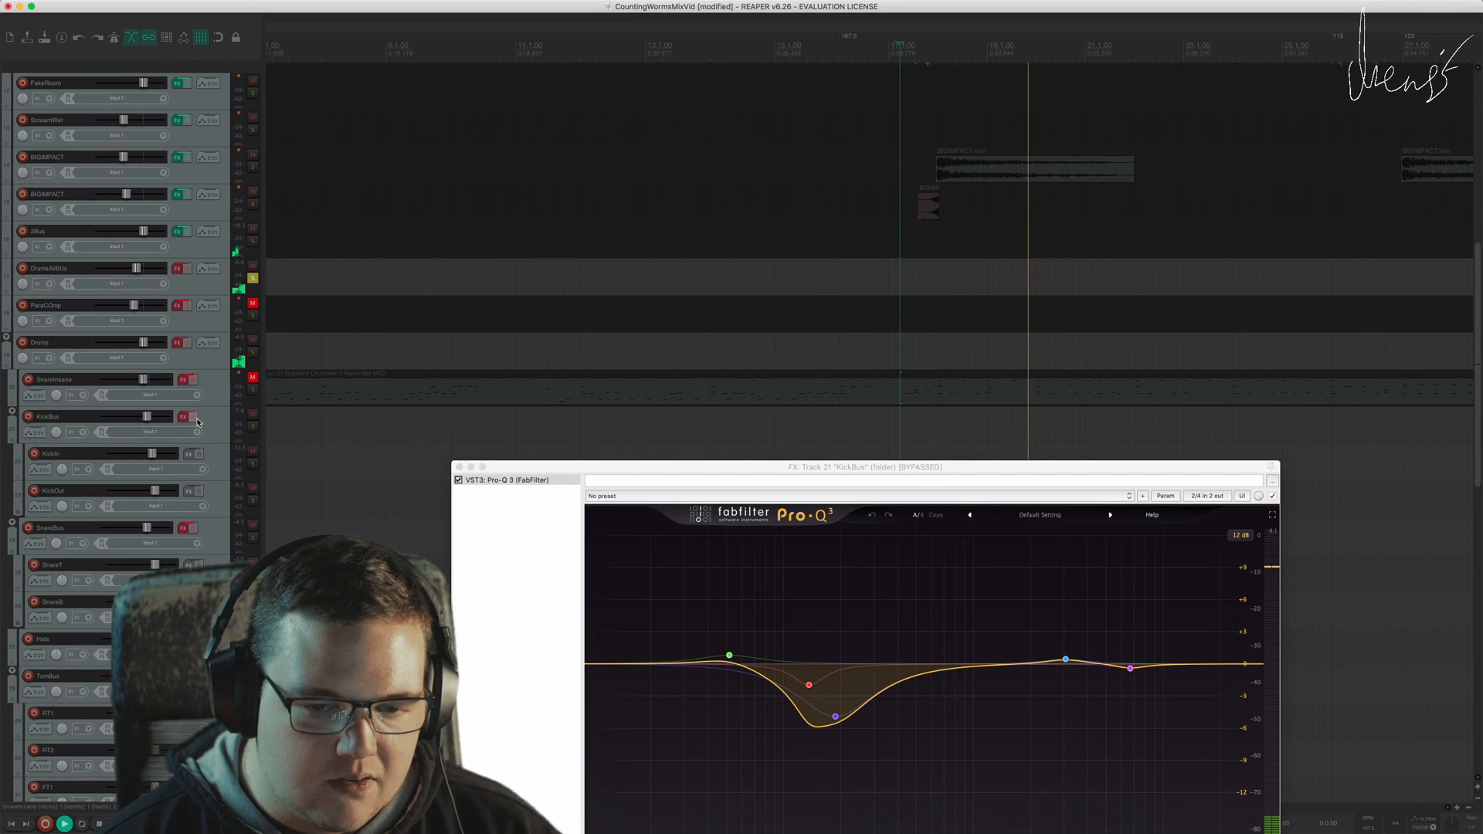
click(196, 419)
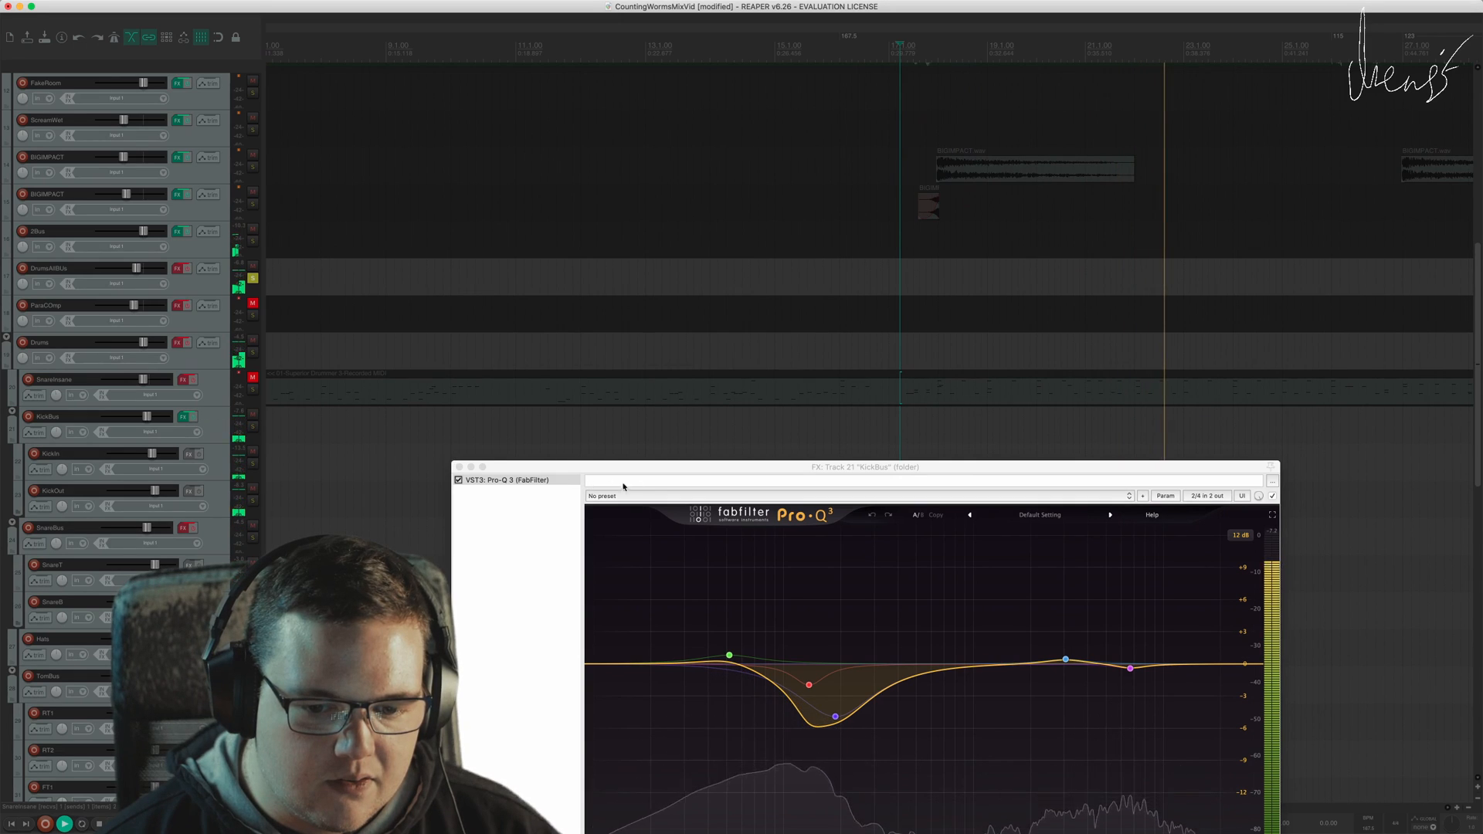
key(space)
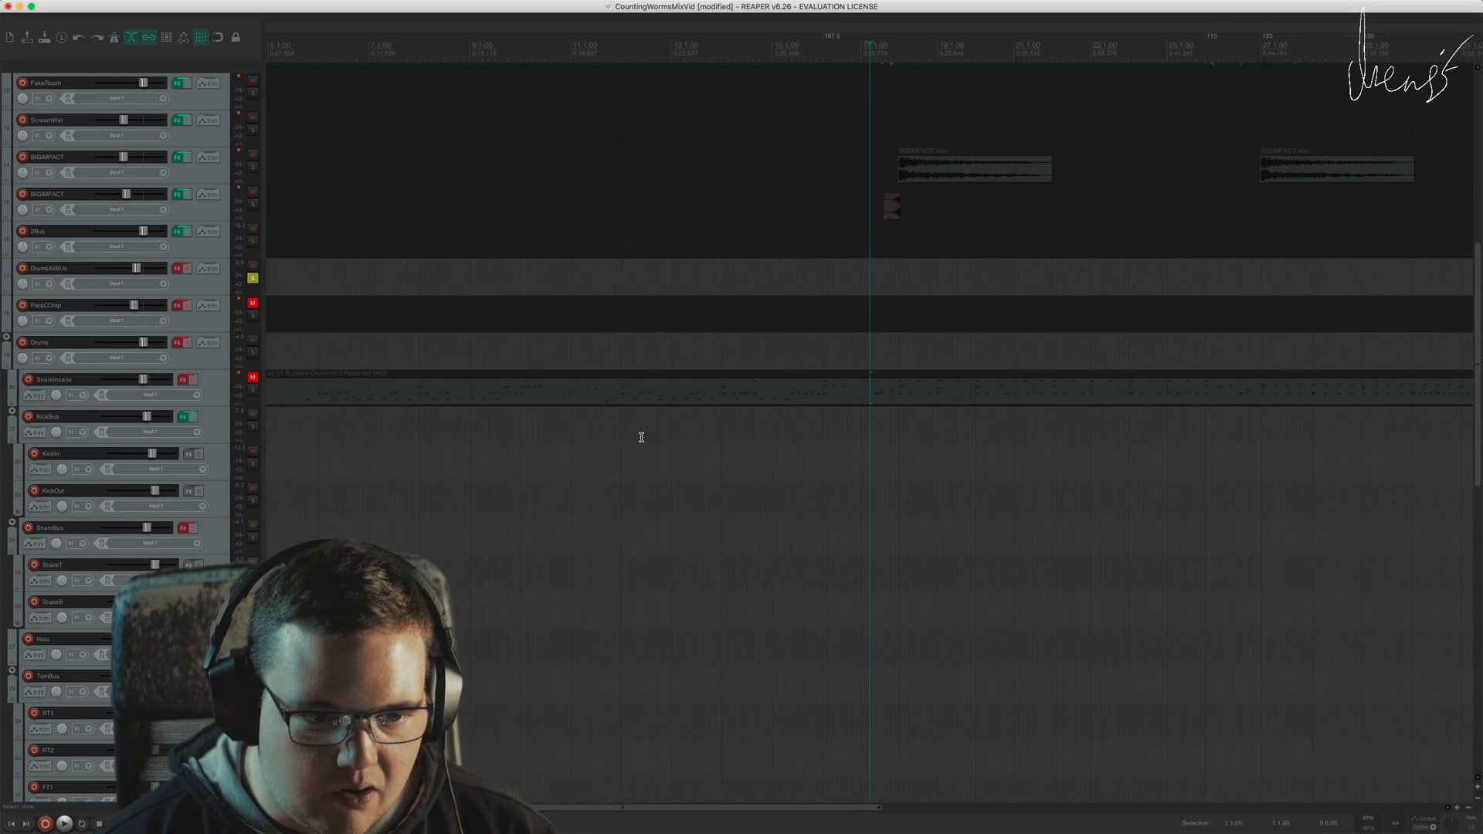
Step: Move the edit cursor to just before measure 6 and audition the drums from there
scroll(647, 436, down, 2)
click(450, 418)
scroll(452, 418, up, 2)
key(space)
key(space)
key(space)
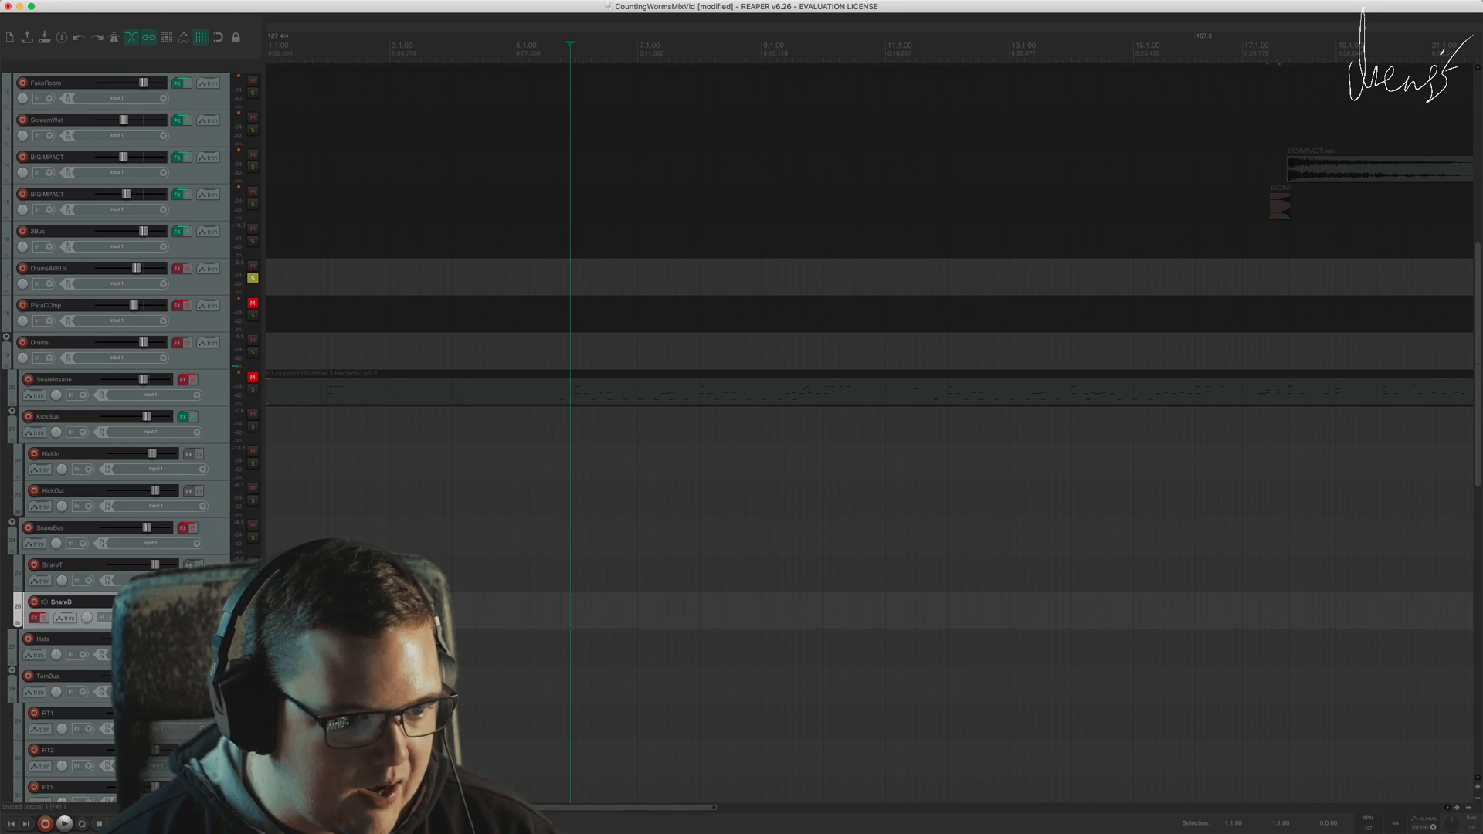
Step: Reopen Superior Drummer 3 from its track and examine the EQ on the SD Dyn snare channel
click(213, 579)
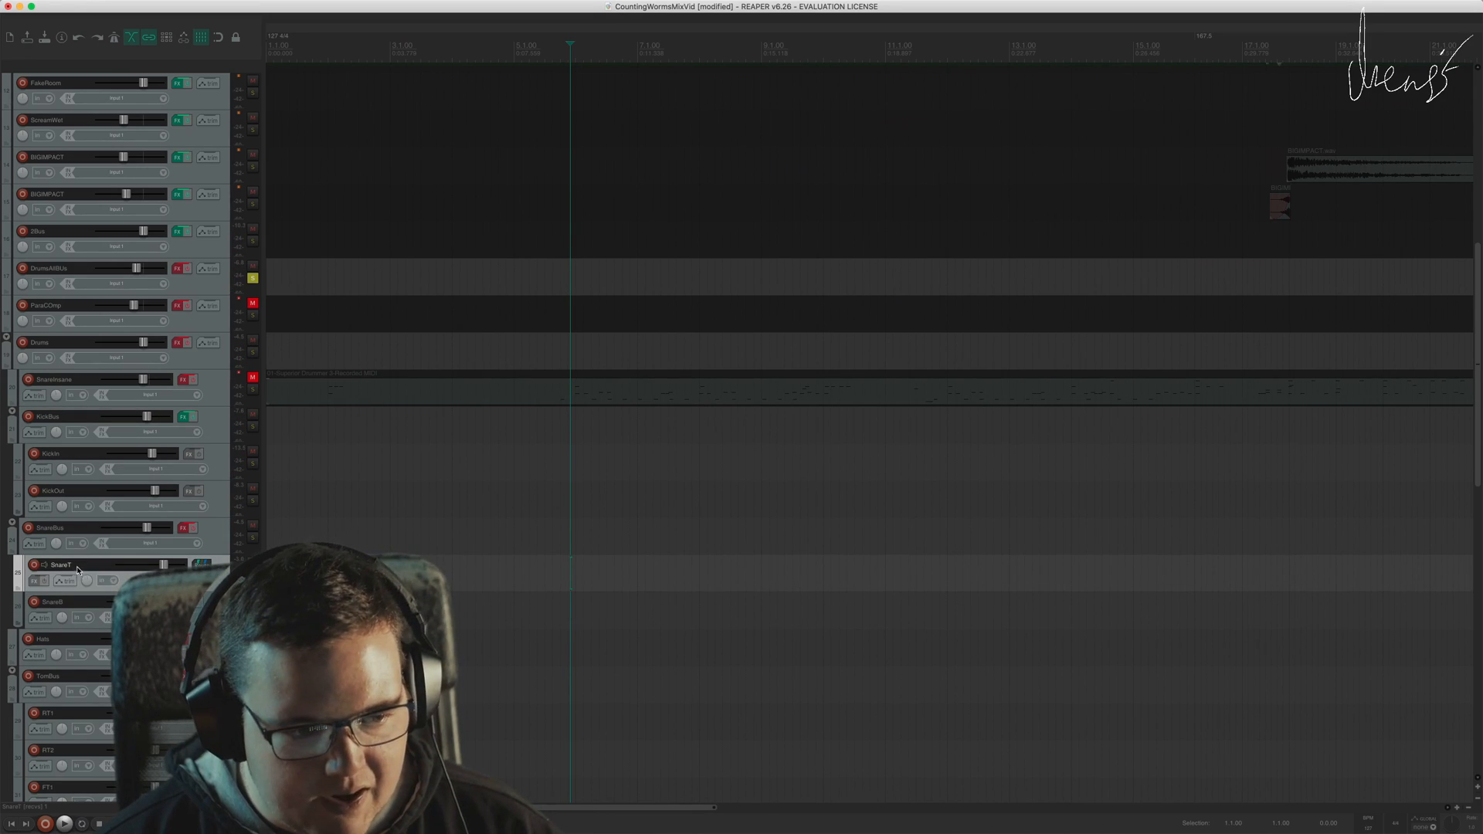
scroll(214, 266, up, 10)
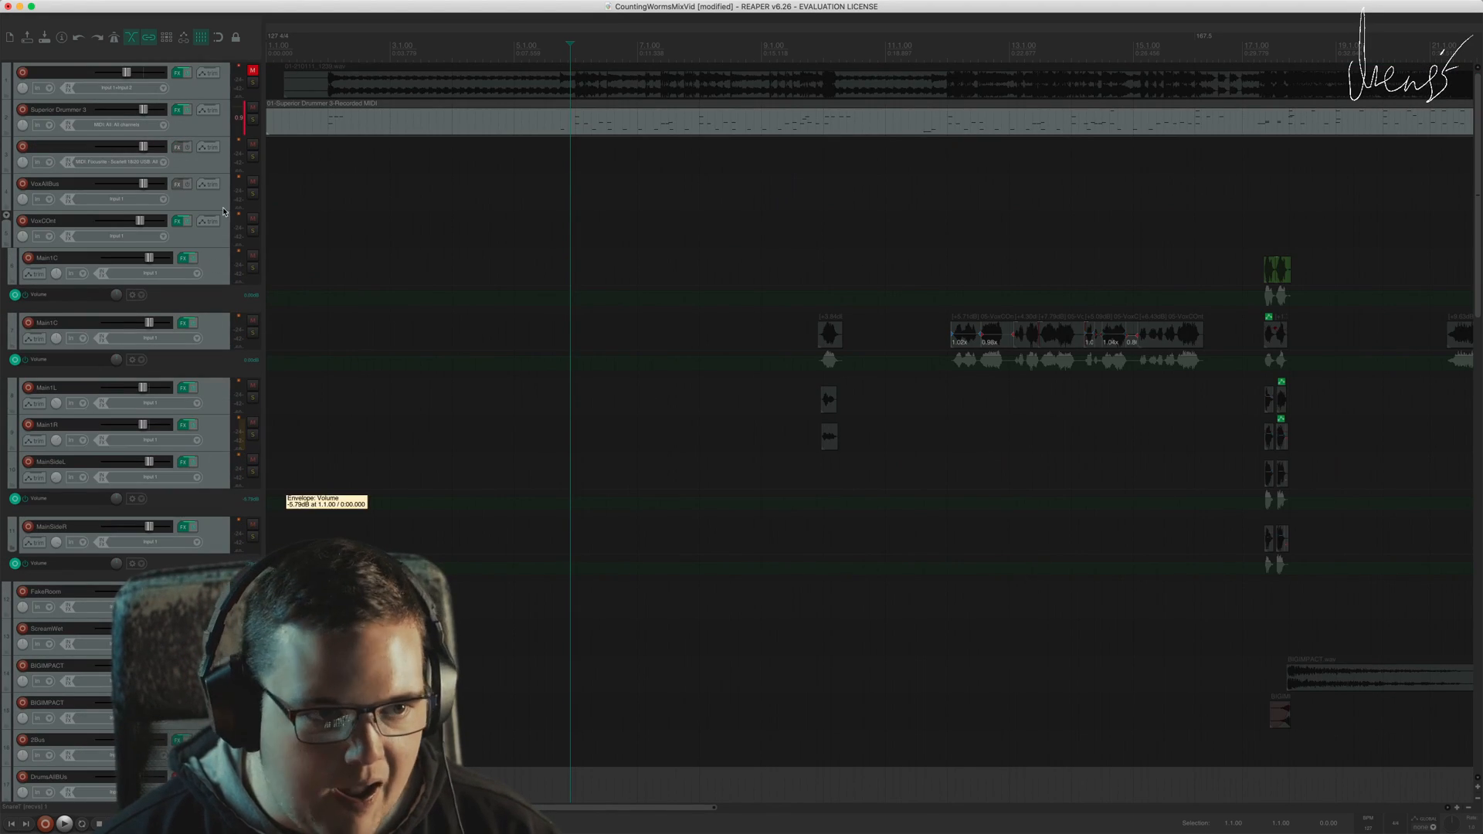
click(184, 110)
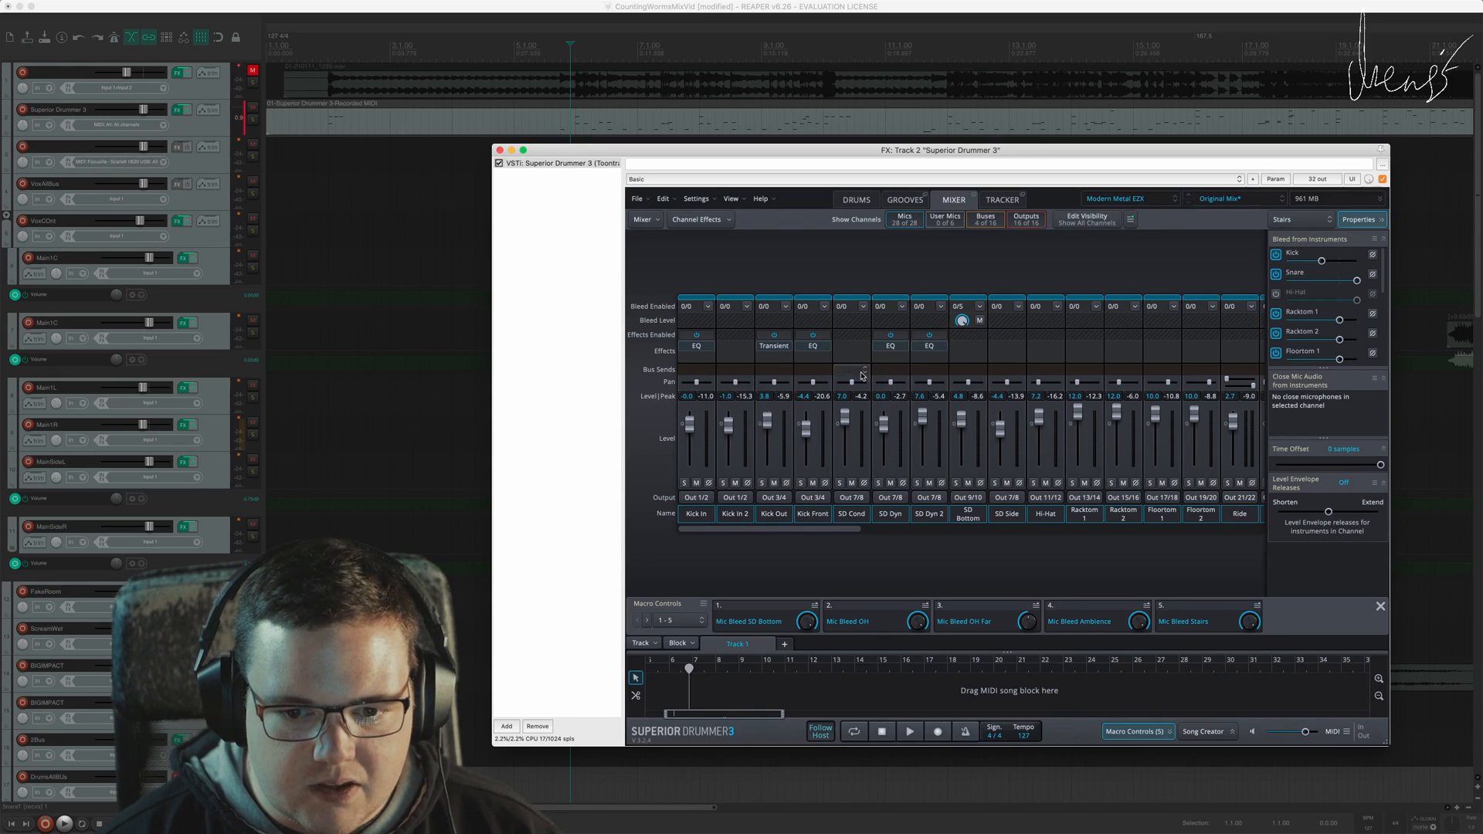
click(892, 350)
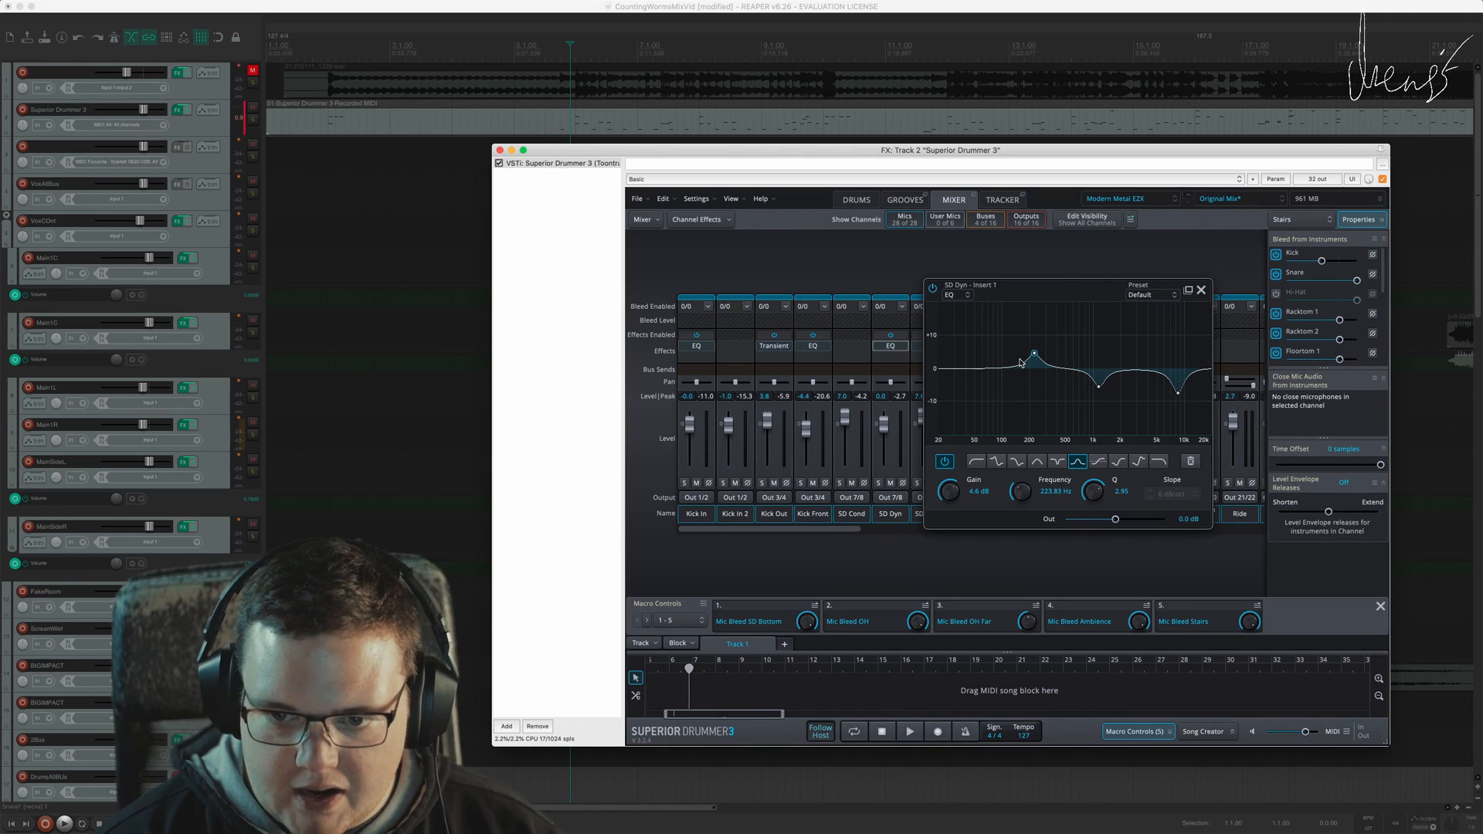
click(1201, 291)
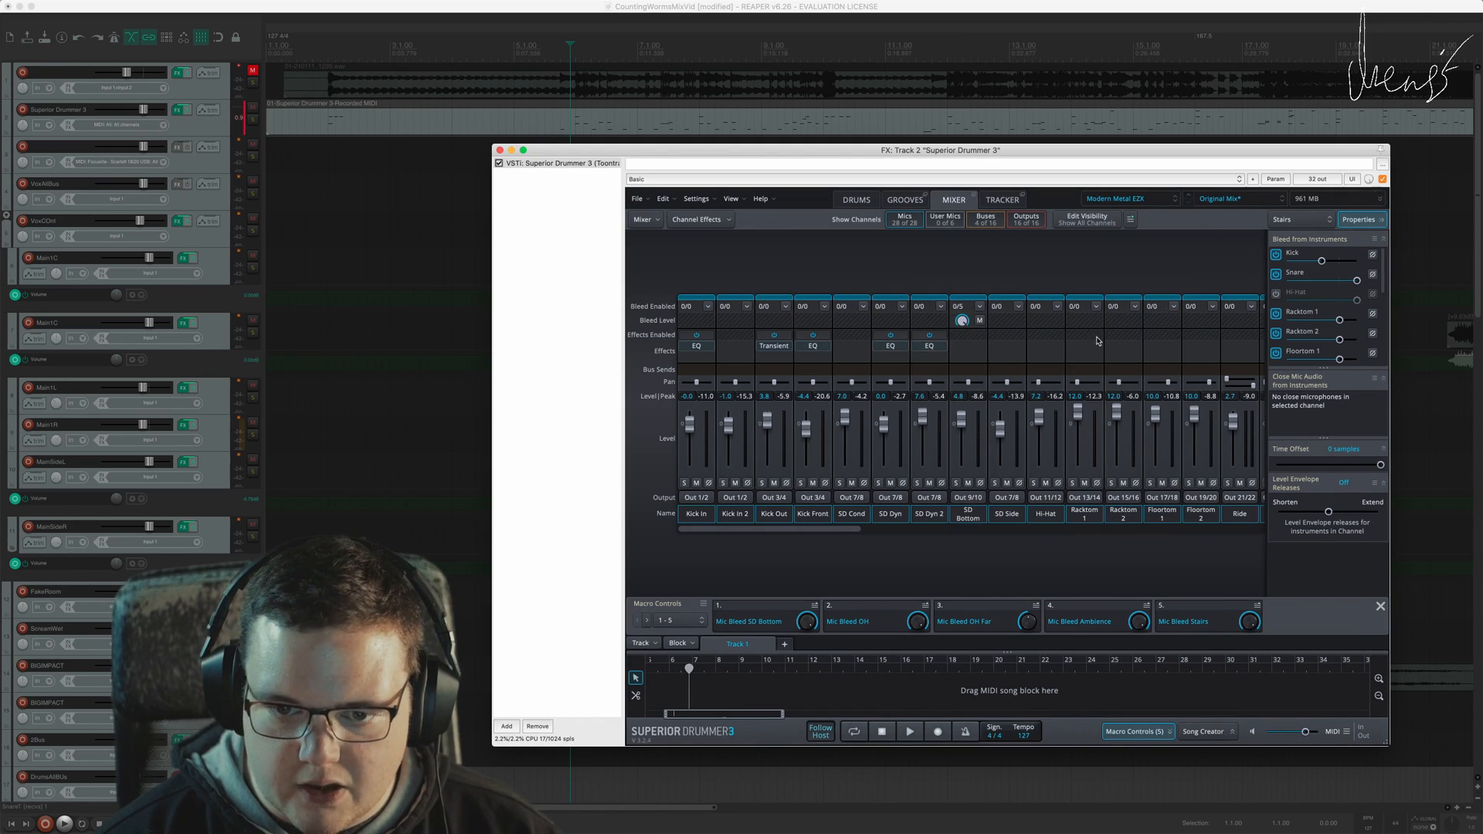
Step: Examine the EQ curve on the SD Dyn 2 snare channel and close it
click(928, 347)
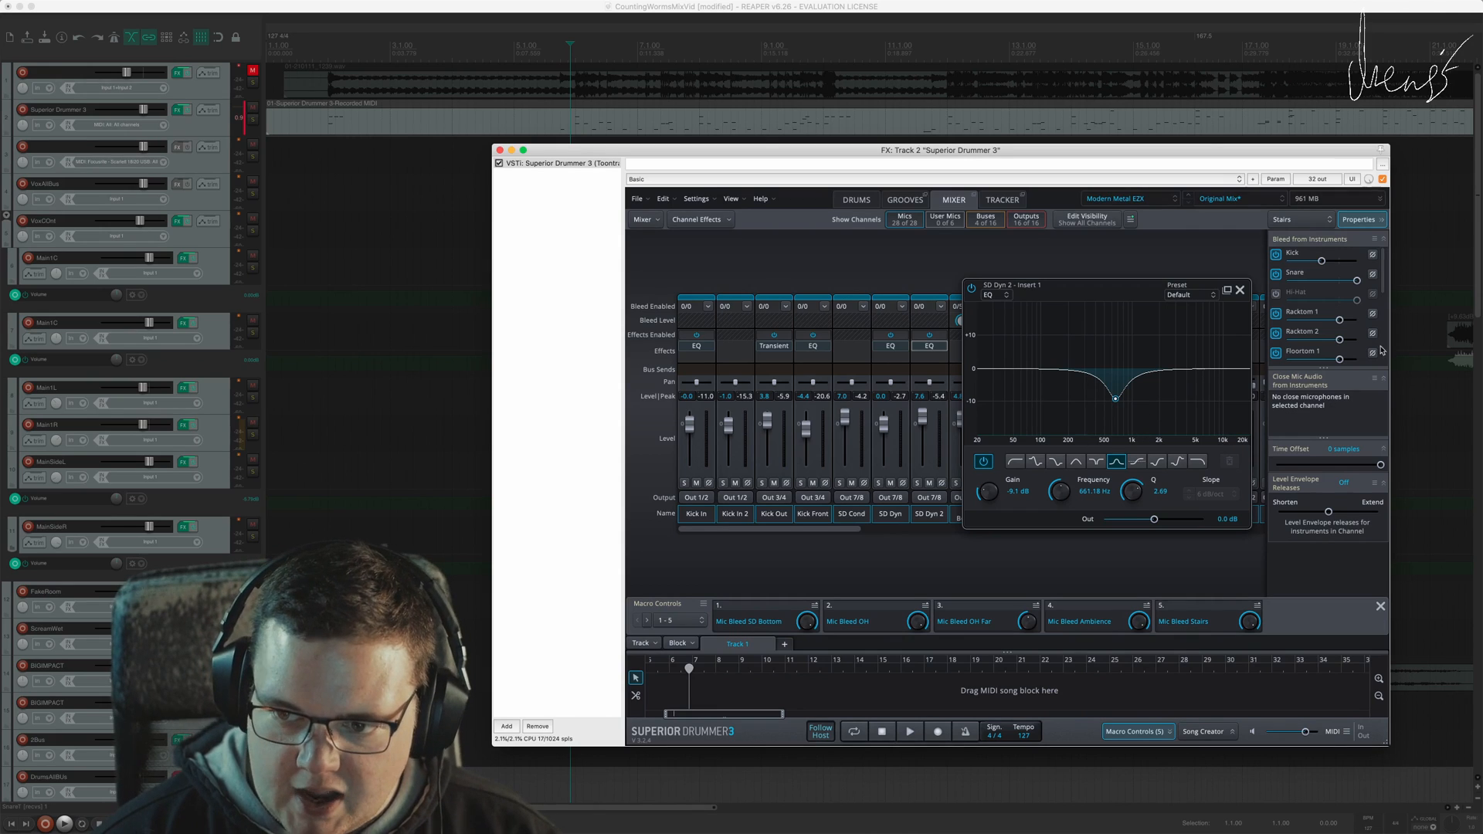
drag(1091, 290, 1065, 256)
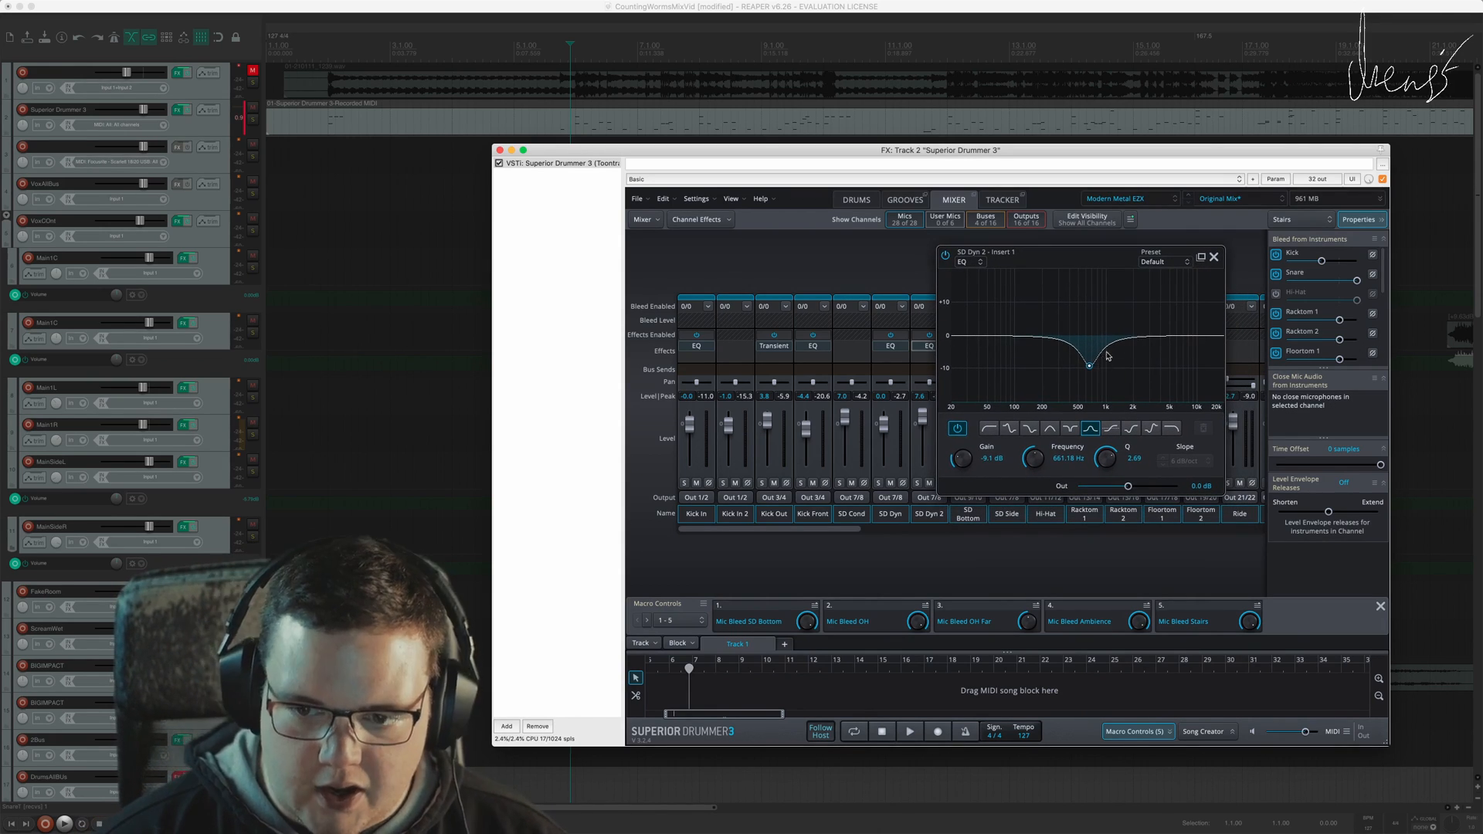
click(1215, 259)
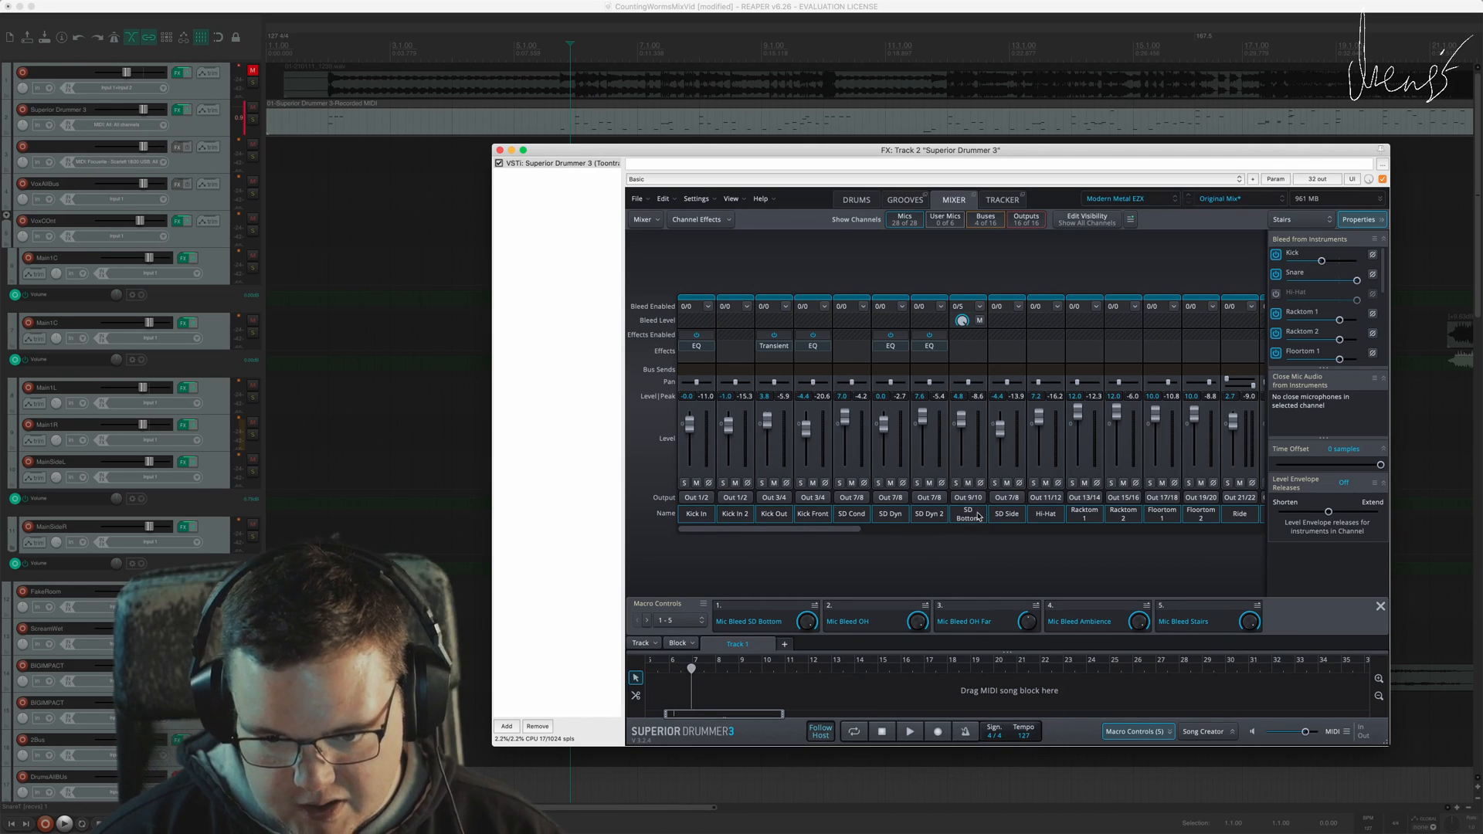
Step: Return to the drum tracks, enable the SnareB track's effects and audition the drums
click(767, 10)
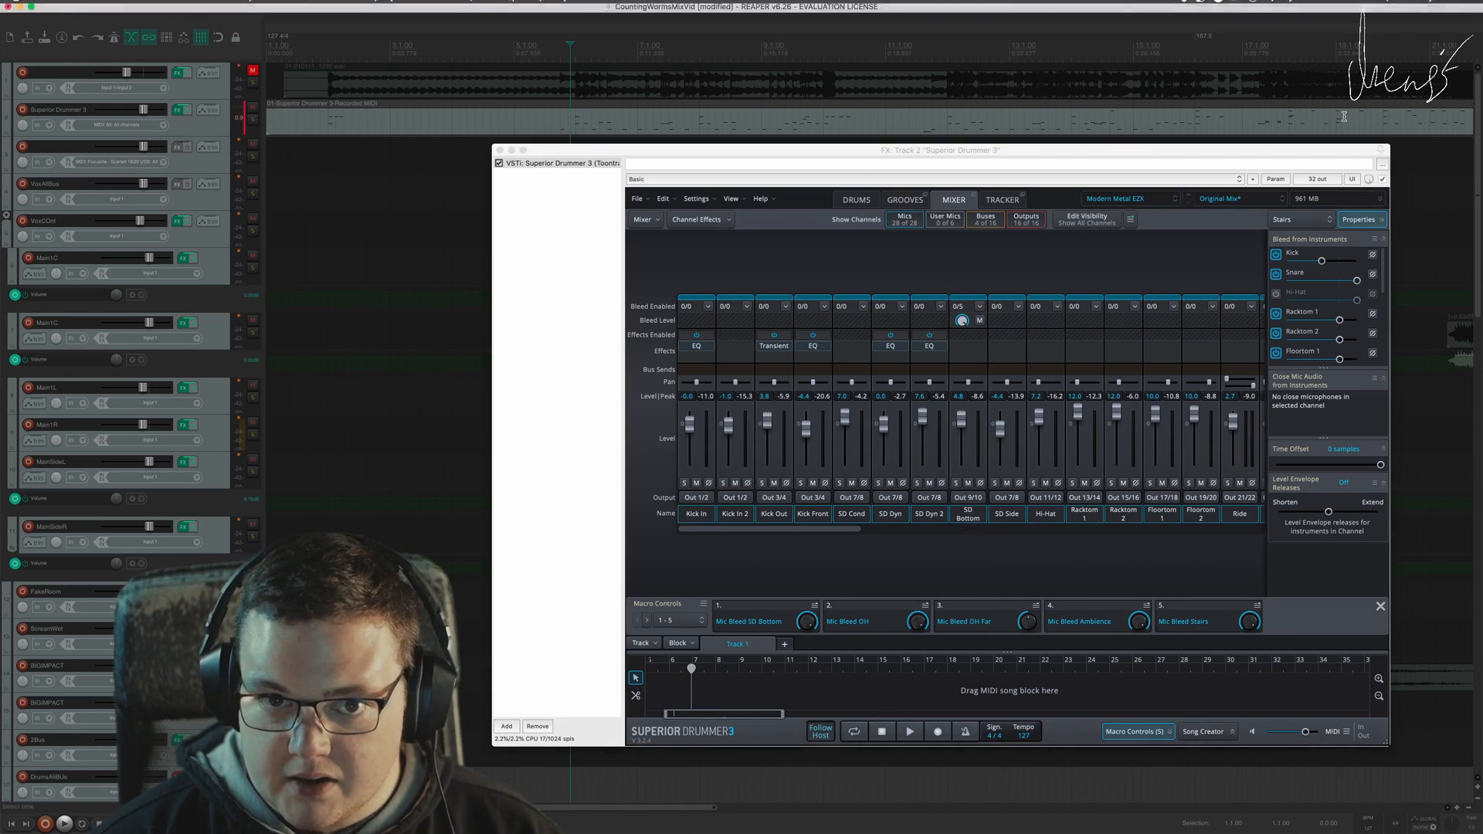
drag(1479, 207, 1469, 428)
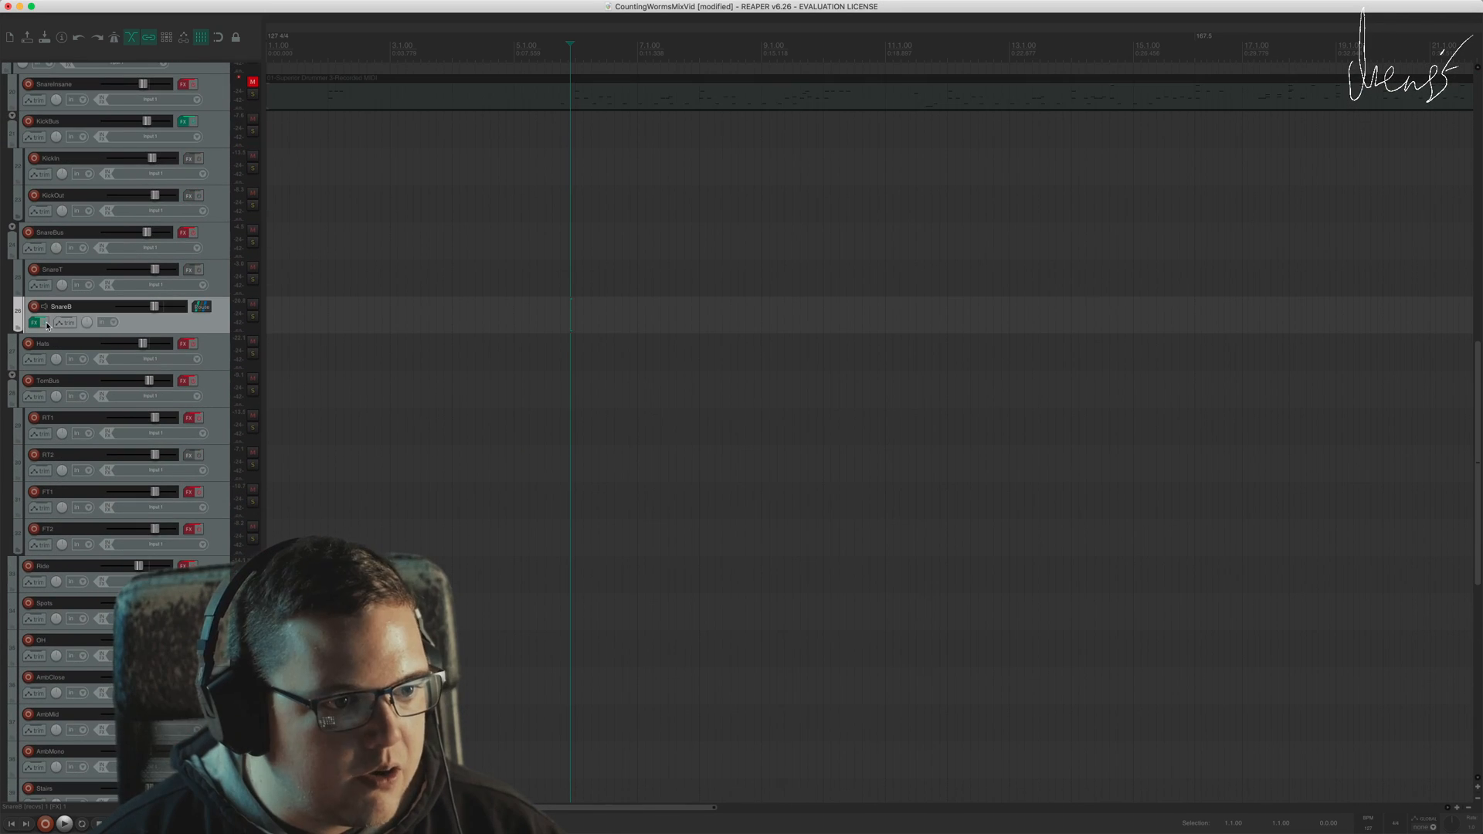
scroll(701, 252, up, 4)
key(space)
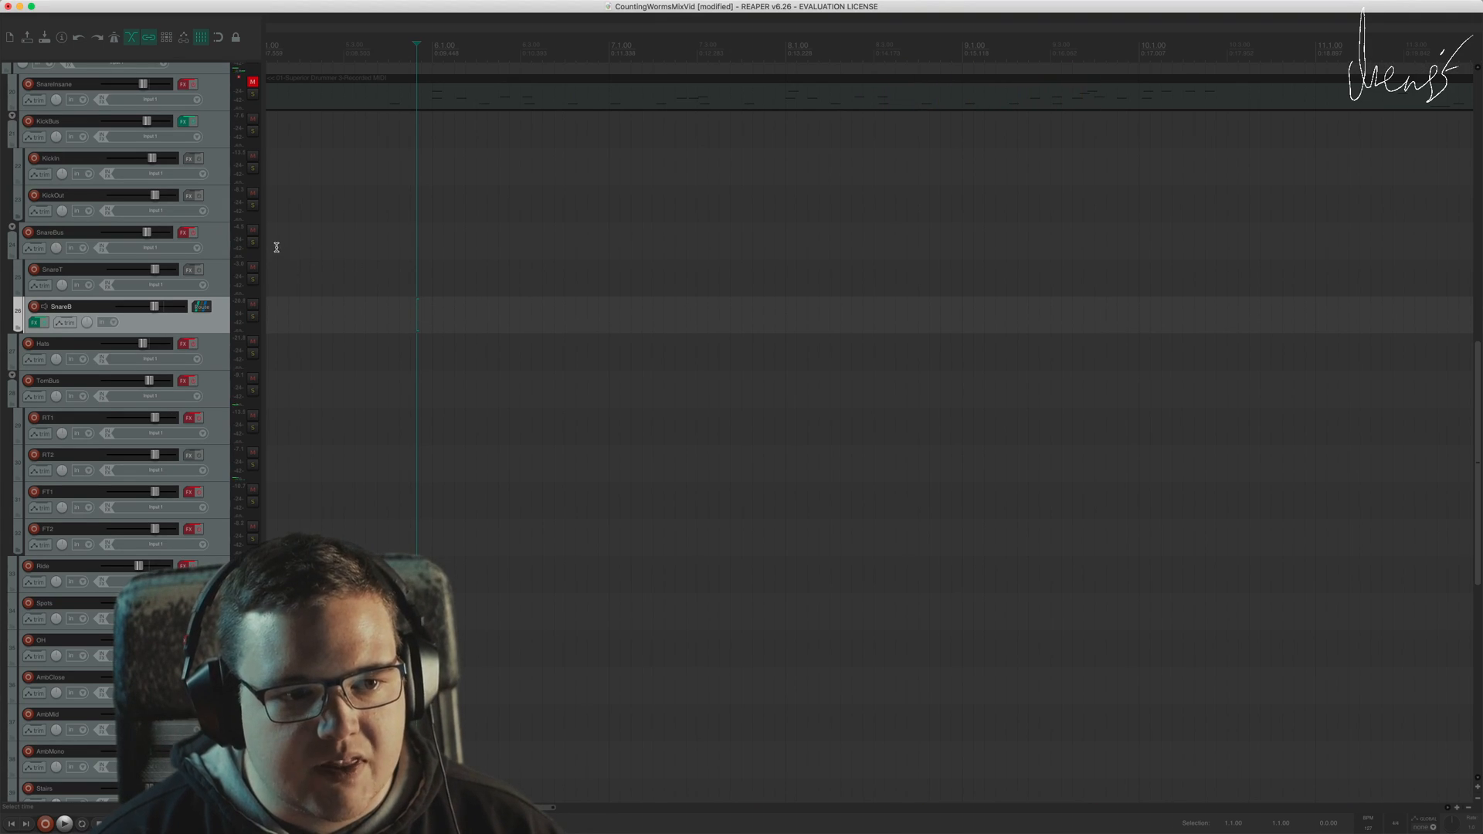
Step: Solo the SnareBus track and enable its effects
click(252, 242)
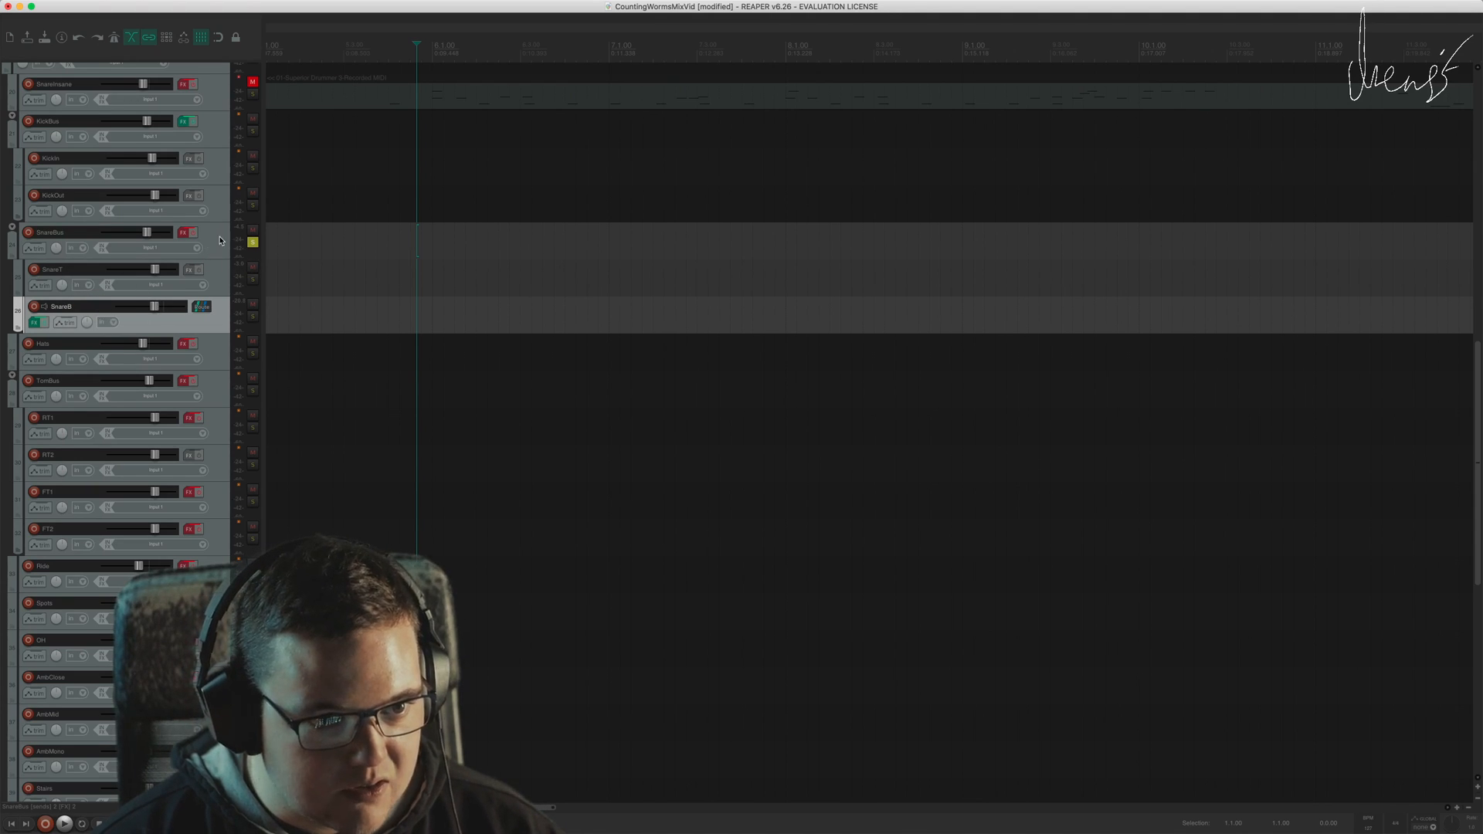
click(180, 244)
click(38, 248)
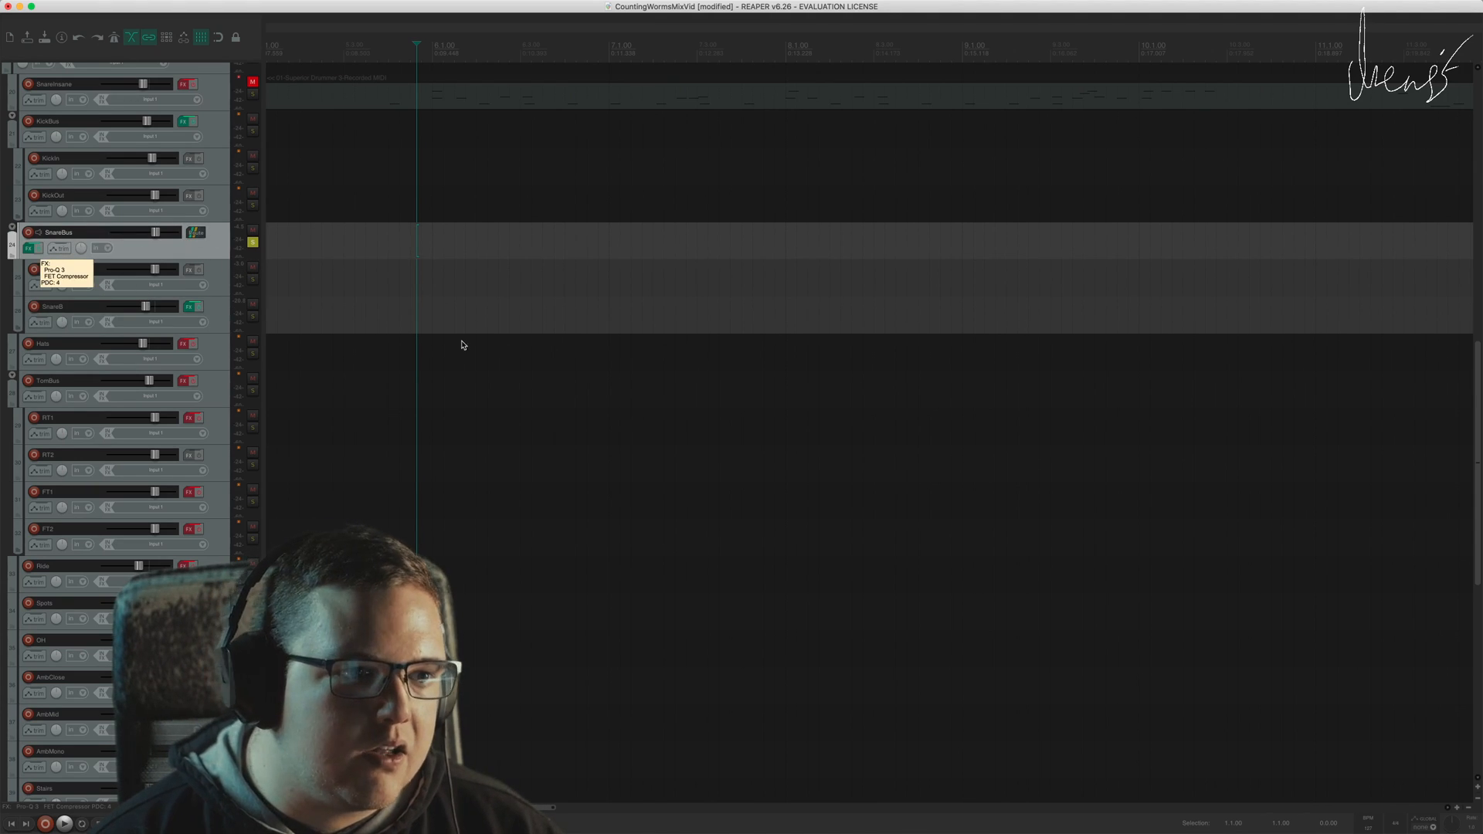
Step: Show Pro-Q 3 on SnareBus and examine its low cut, low-mid boost and high-frequency boost
click(525, 277)
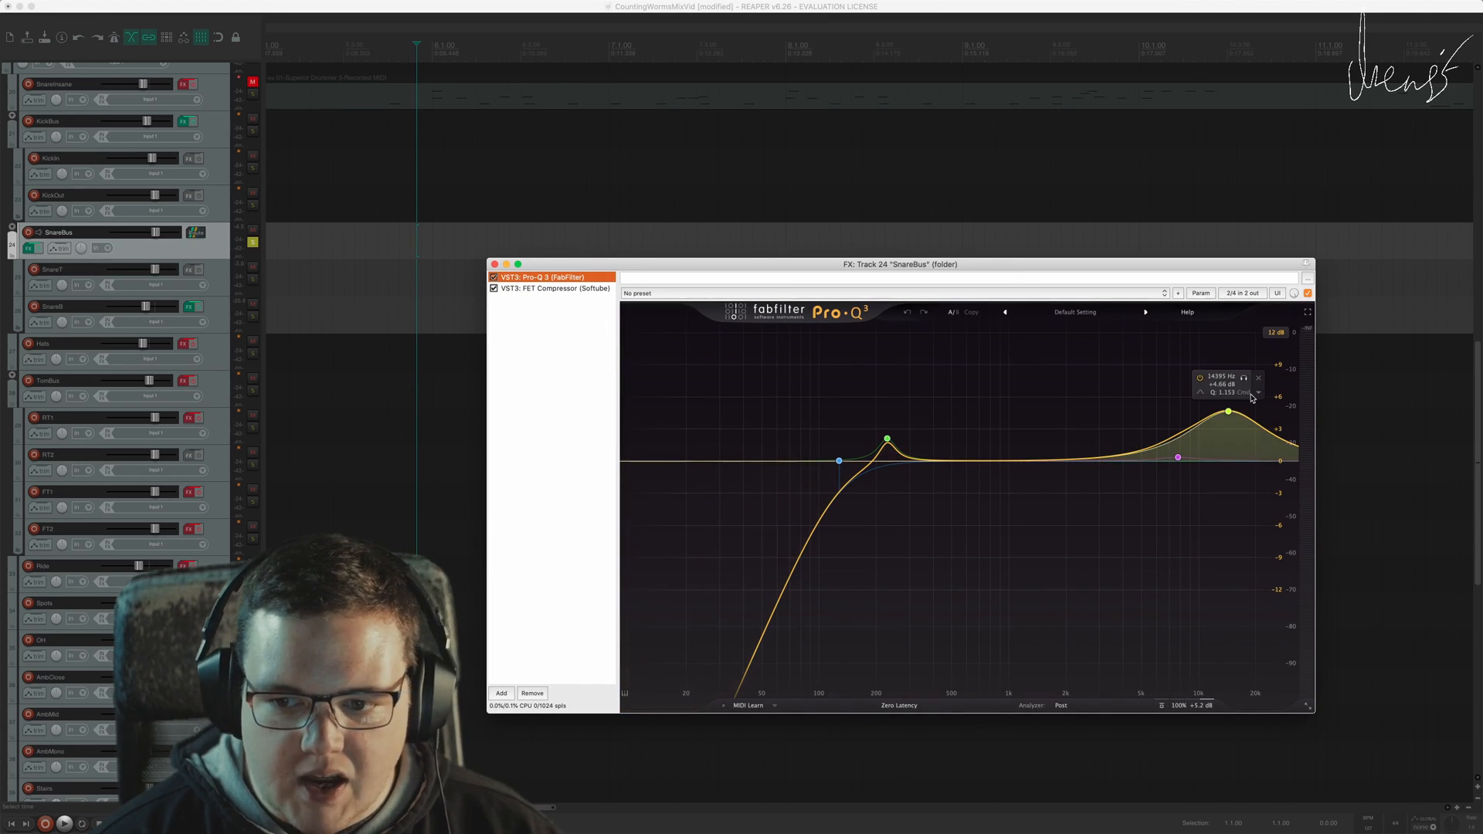
click(595, 449)
mouse_move(762, 652)
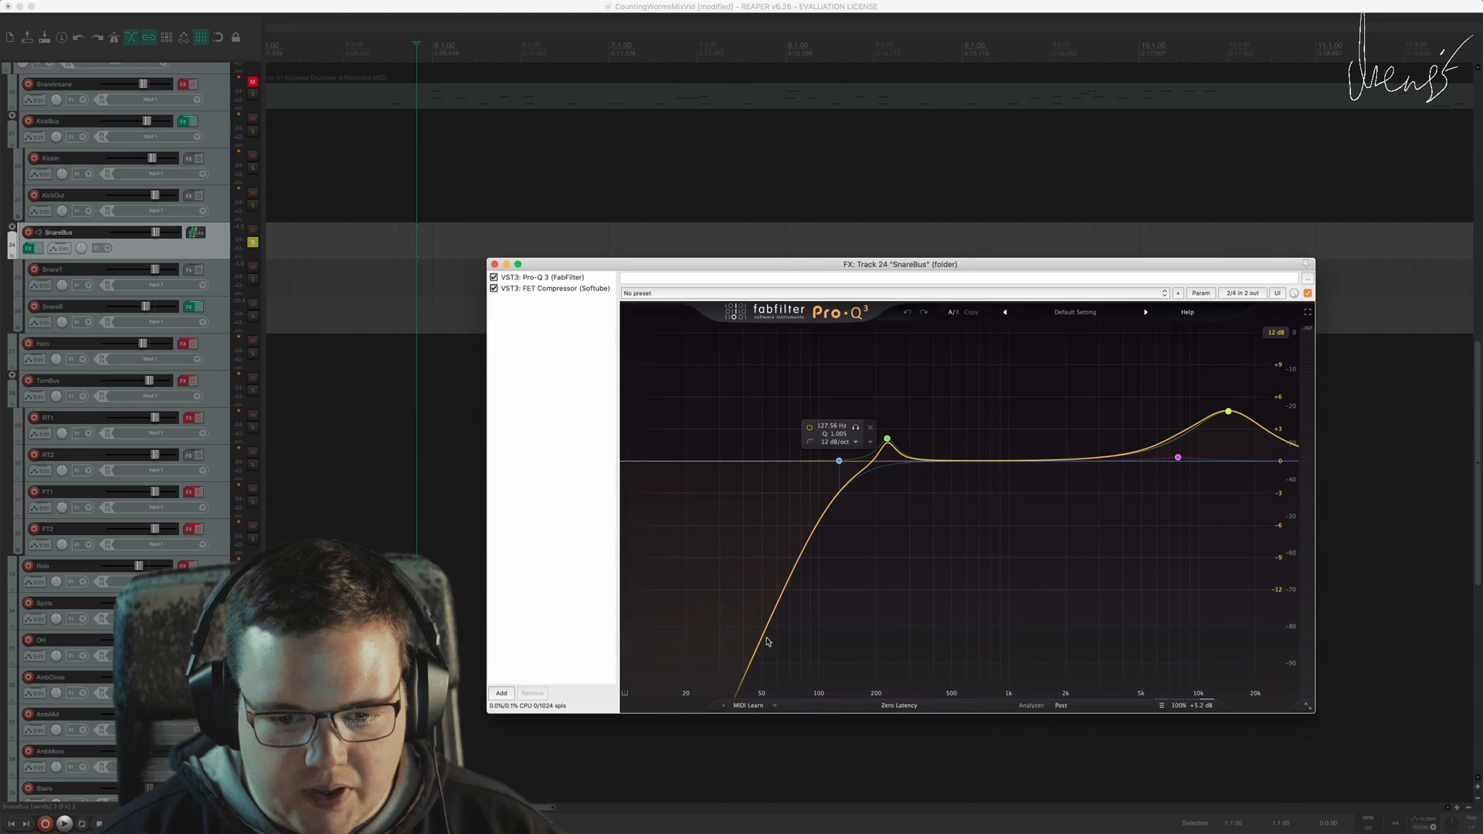
mouse_move(889, 441)
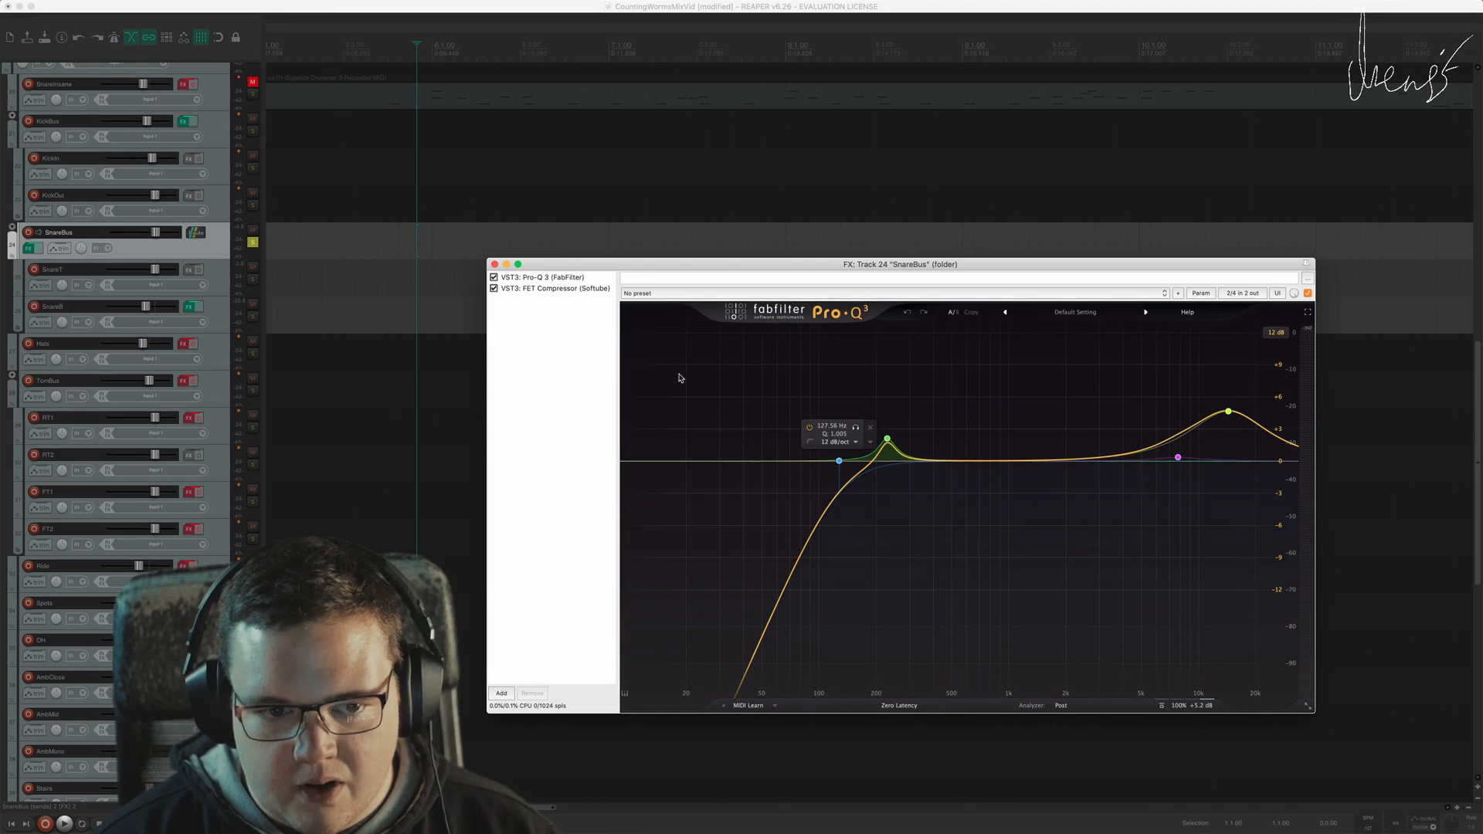
Step: Bypass the FET Compressor on SnareBus and compare the soloed snare with Pro-Q 3 off and on
click(494, 288)
key(space)
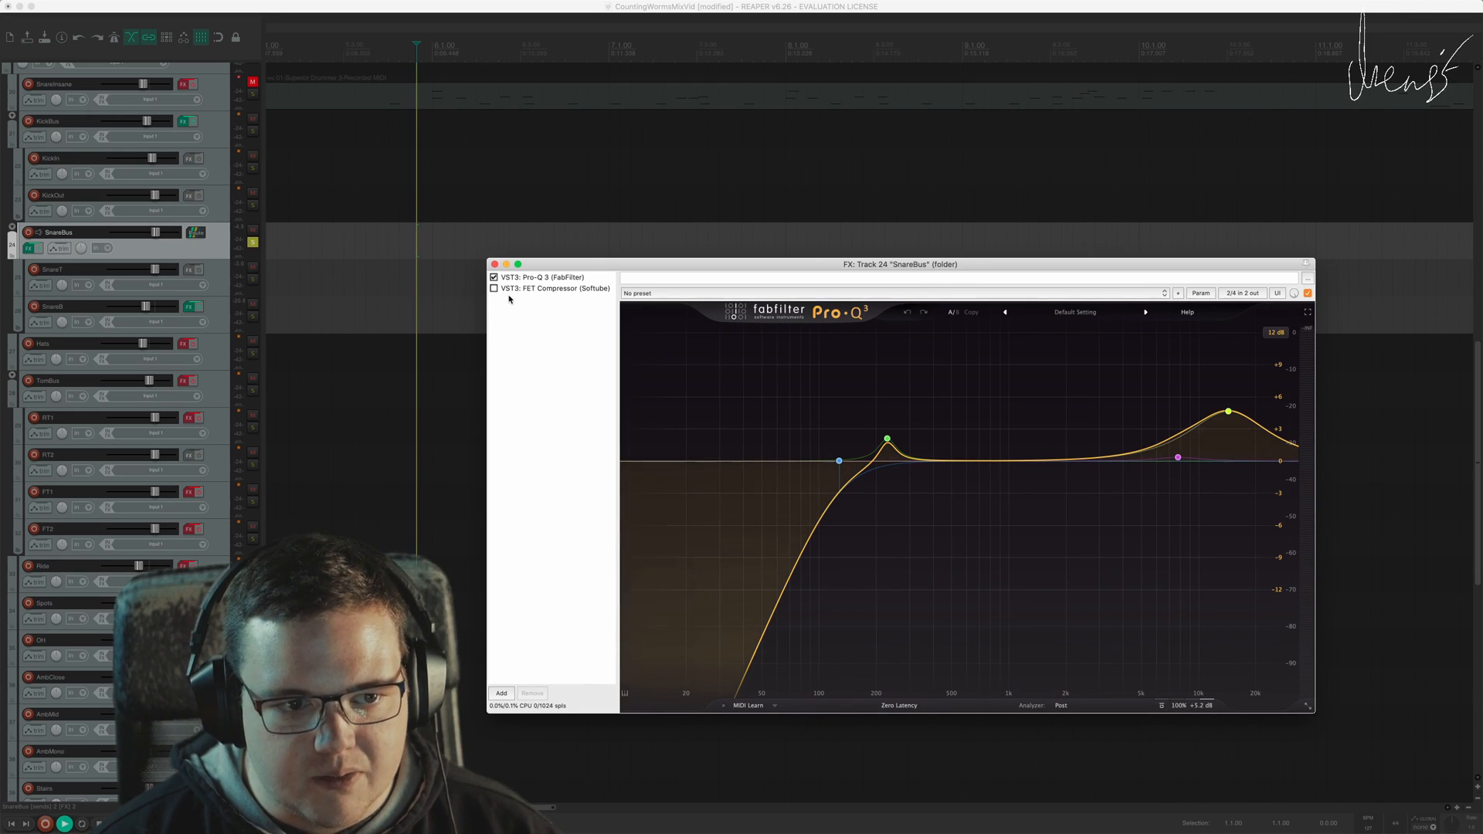
click(494, 277)
key(space)
click(494, 278)
key(space)
key(space)
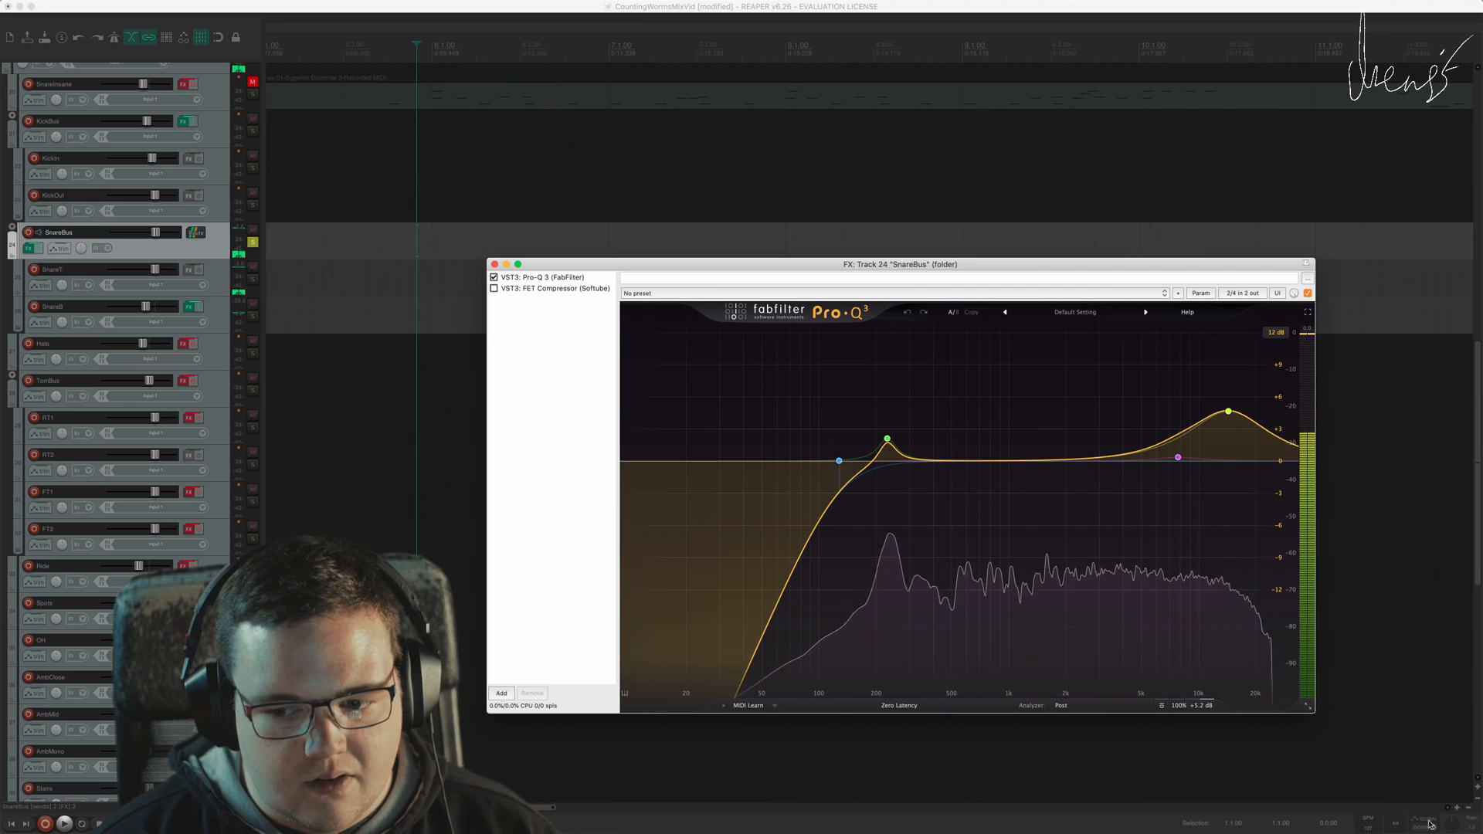
mouse_move(1188, 709)
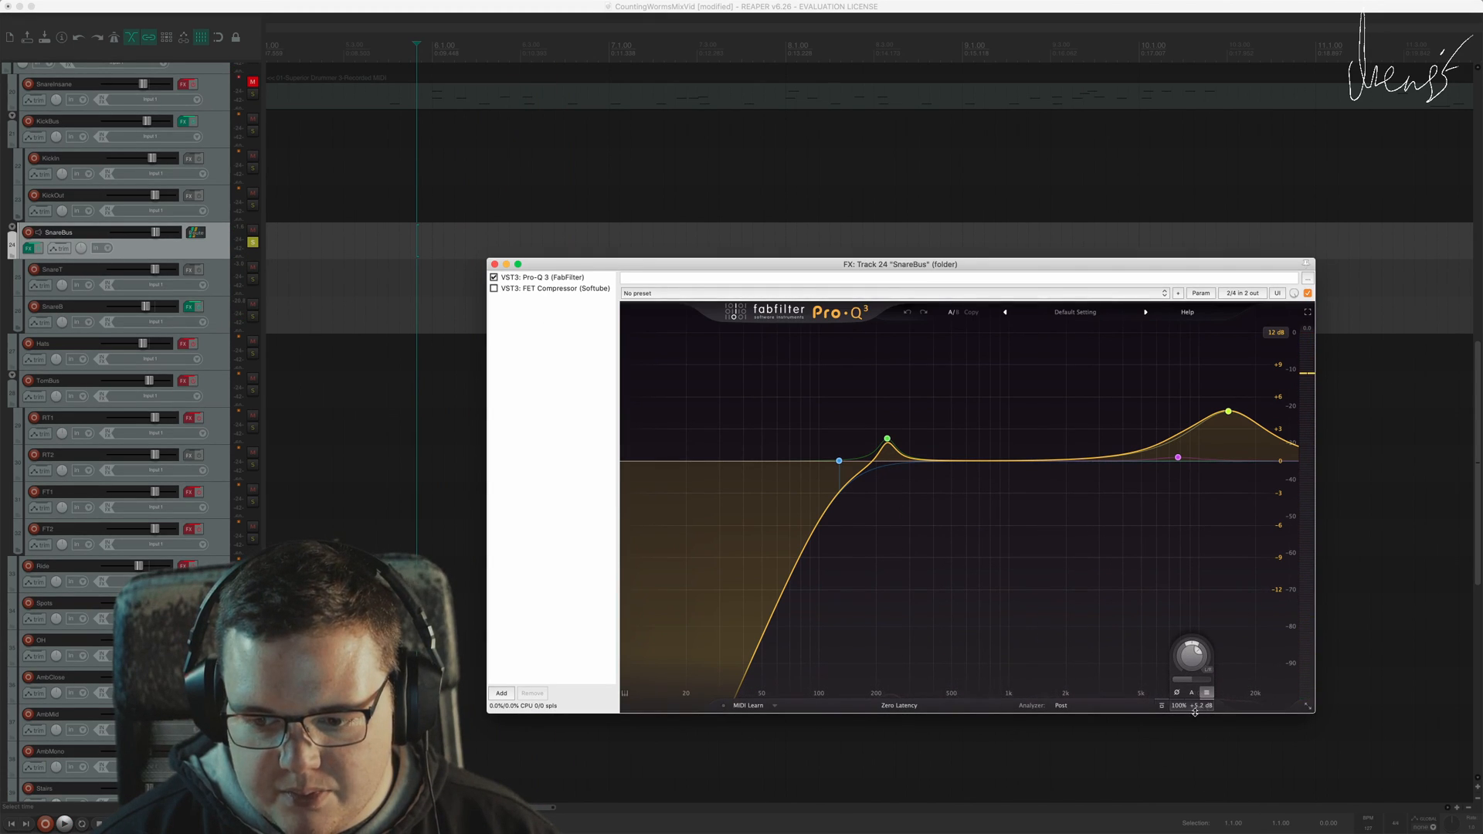
Step: Show and re-enable the FET Compressor on SnareBus, comparing the soloed snare with it off and on
click(495, 292)
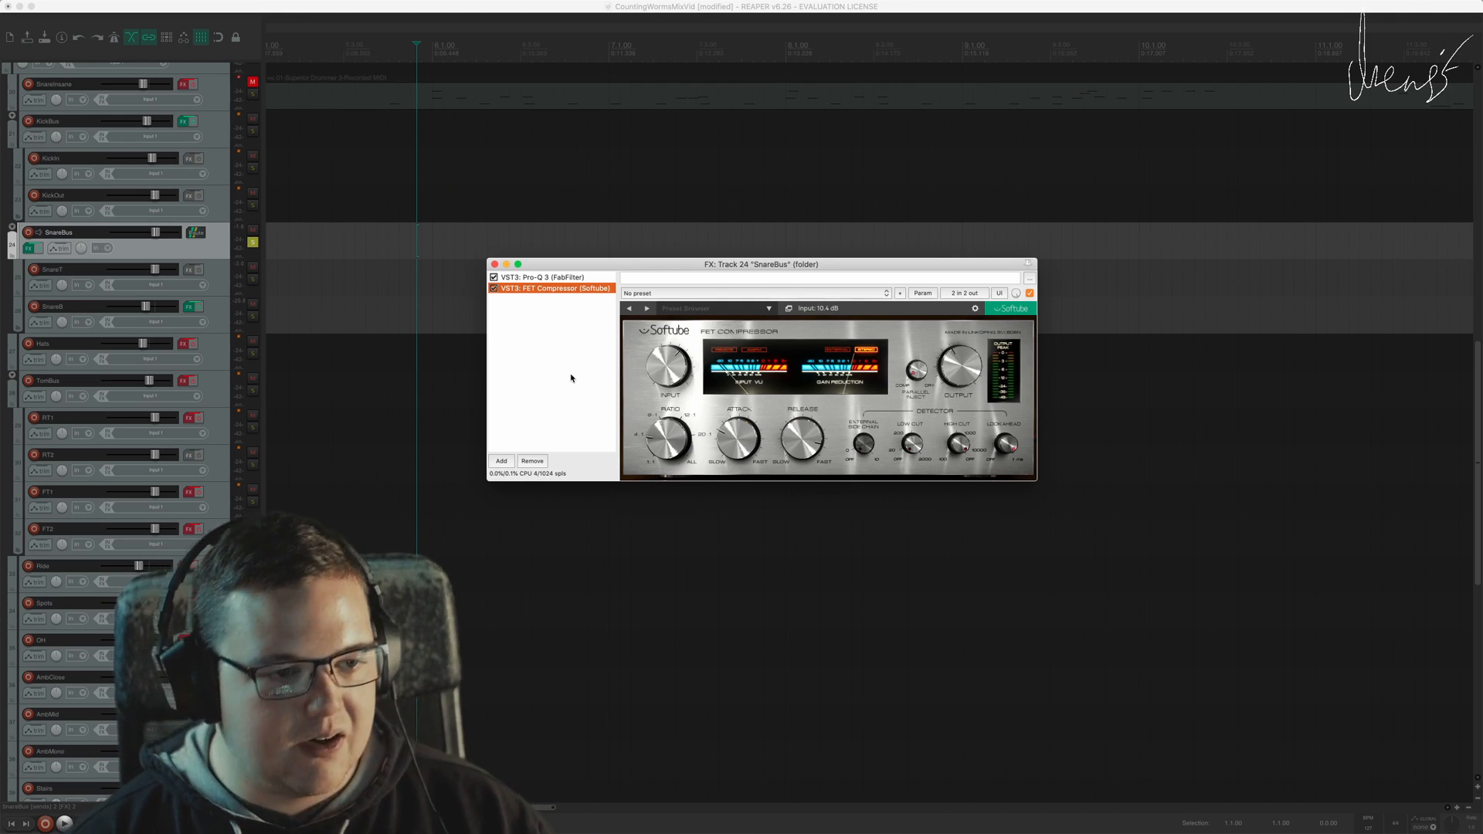
key(space)
key(space)
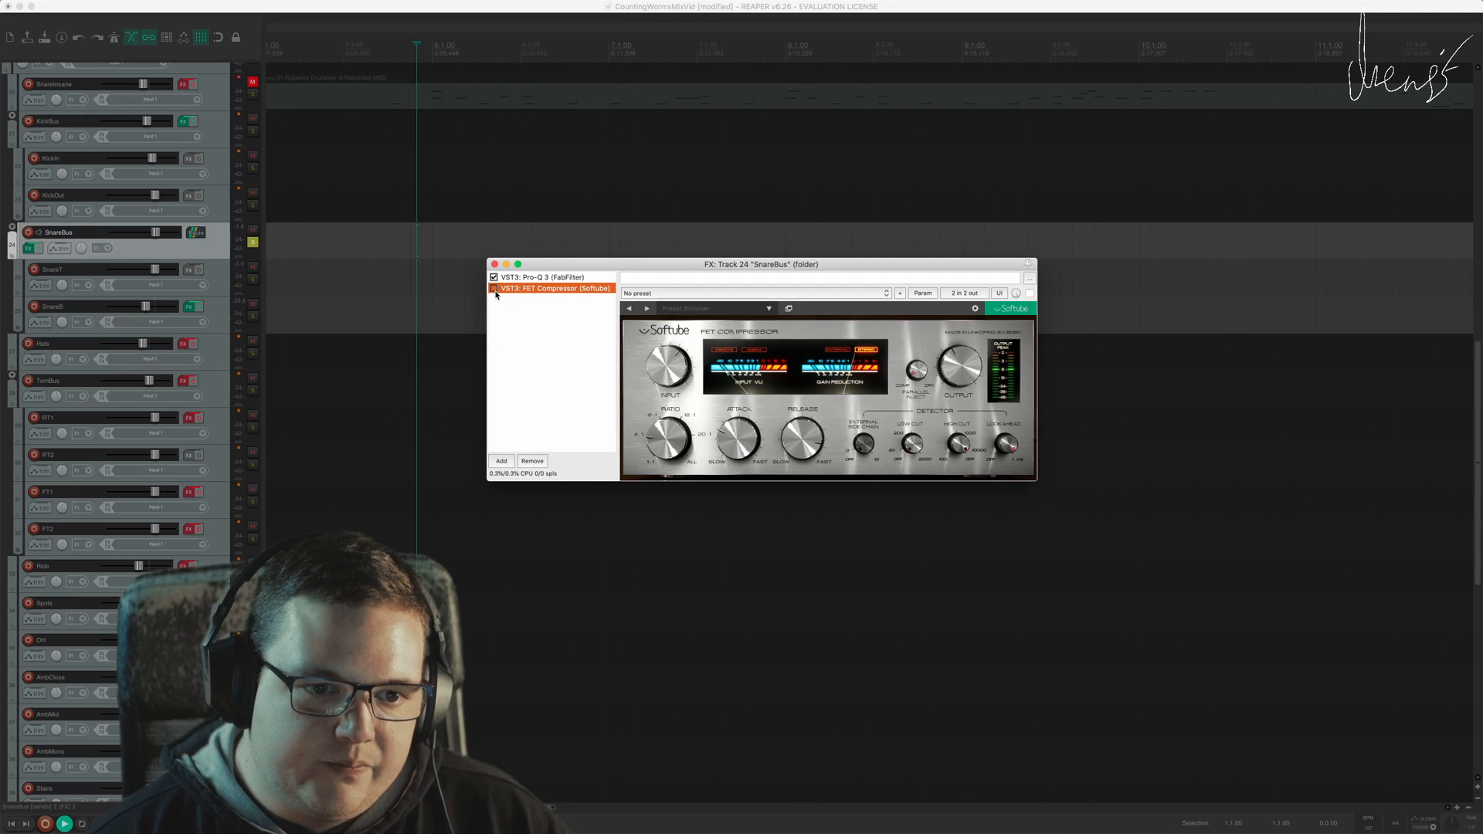
key(space)
click(494, 289)
key(space)
key(Escape)
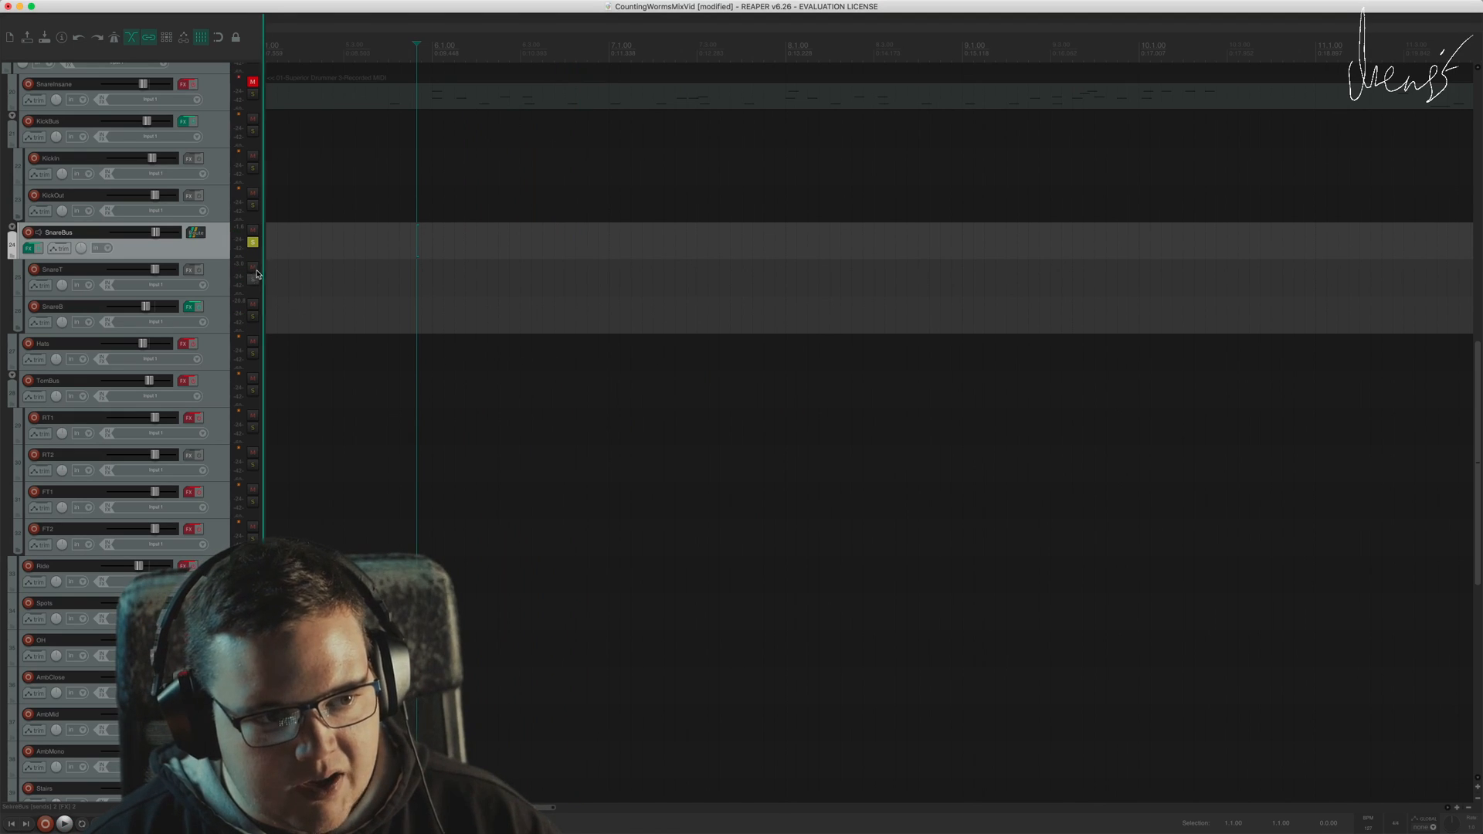
Step: Solo the Hats track instead of SnareBus, enable its effects and show its Pro-Q 3
click(254, 246)
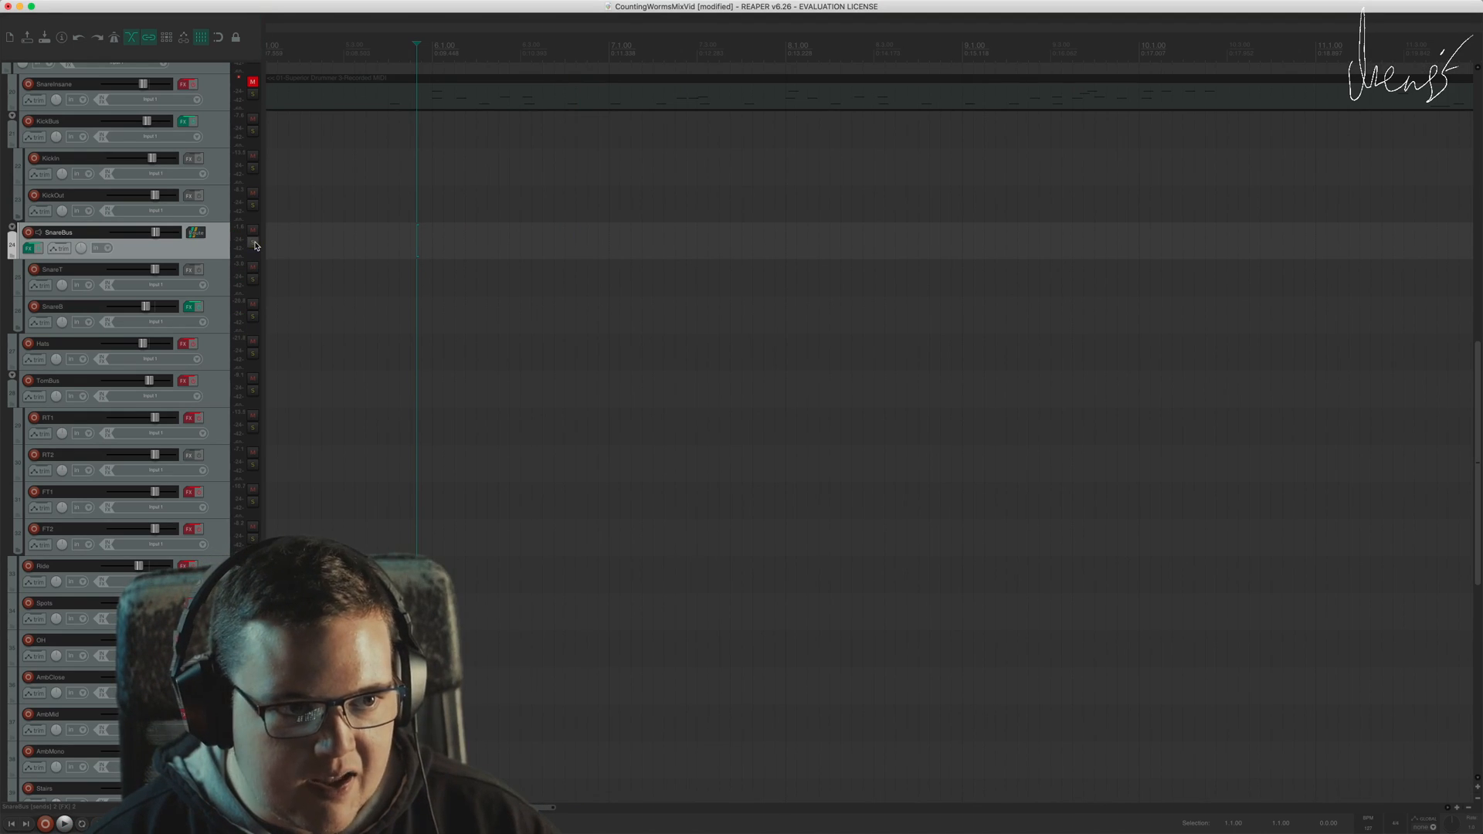
click(253, 353)
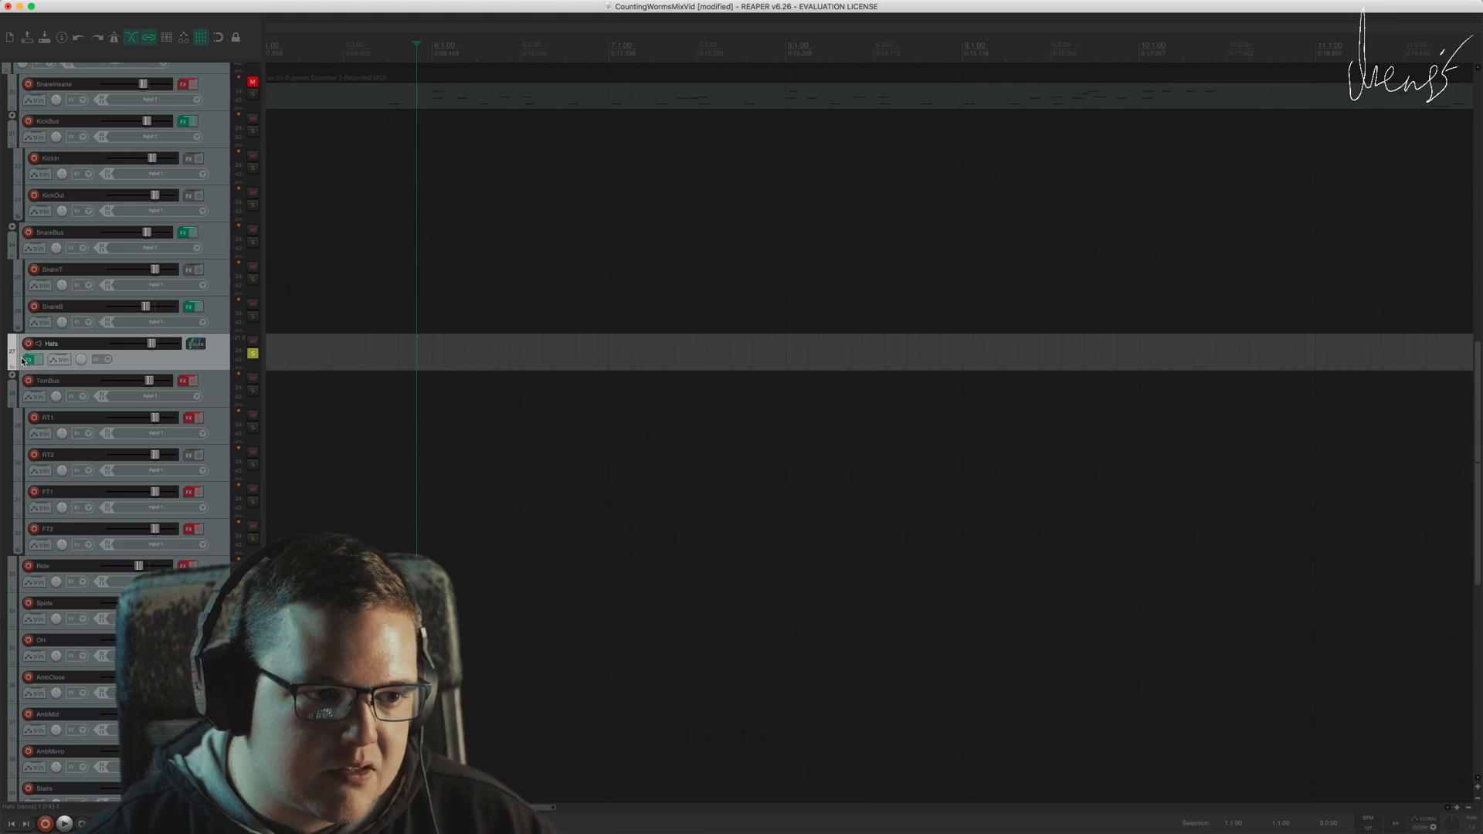
click(29, 360)
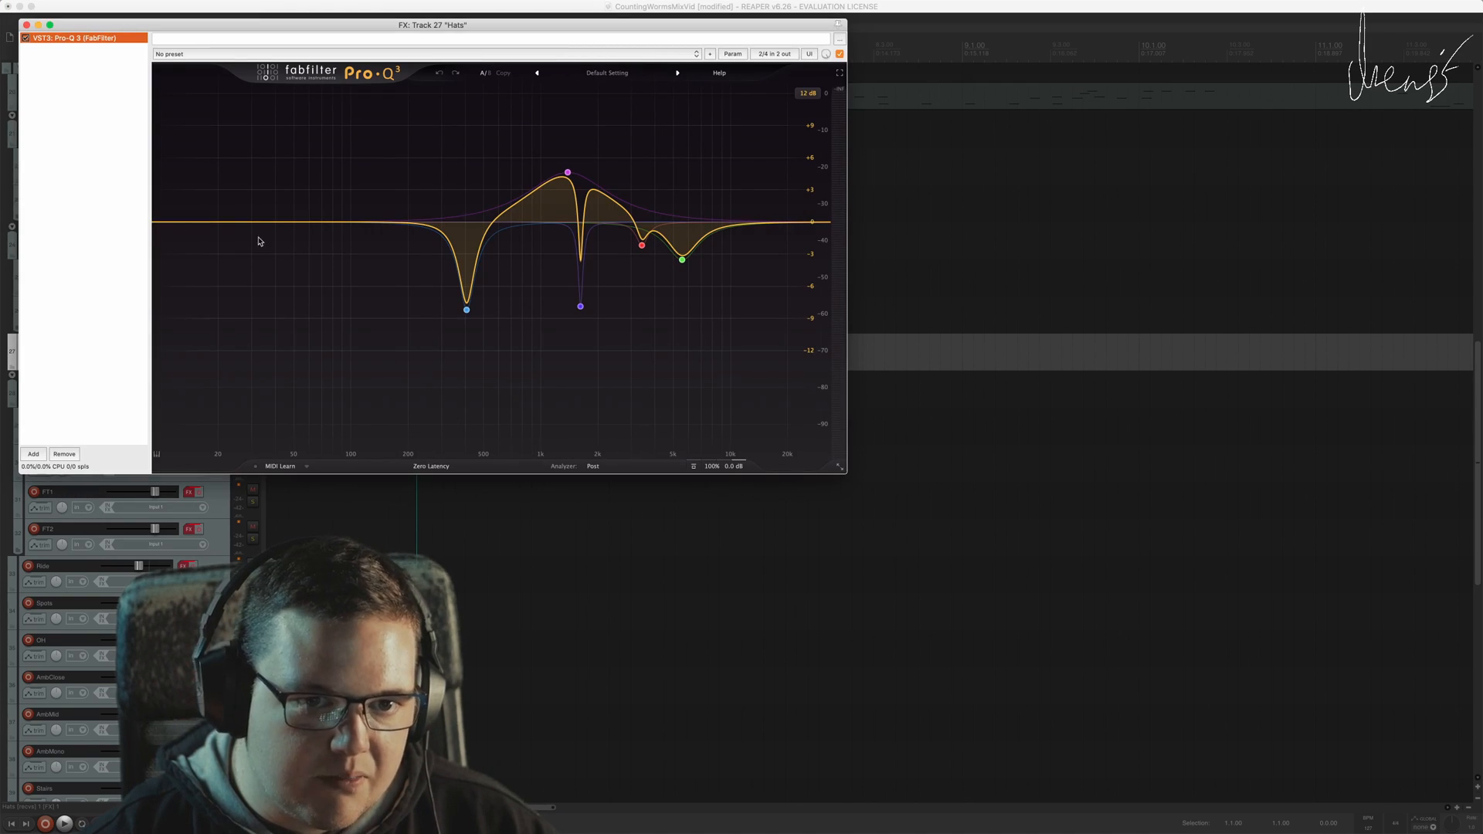
Step: Audition the soloed hats while examining the Pro-Q 3 boost and cuts on the Hats track
drag(516, 27, 765, 390)
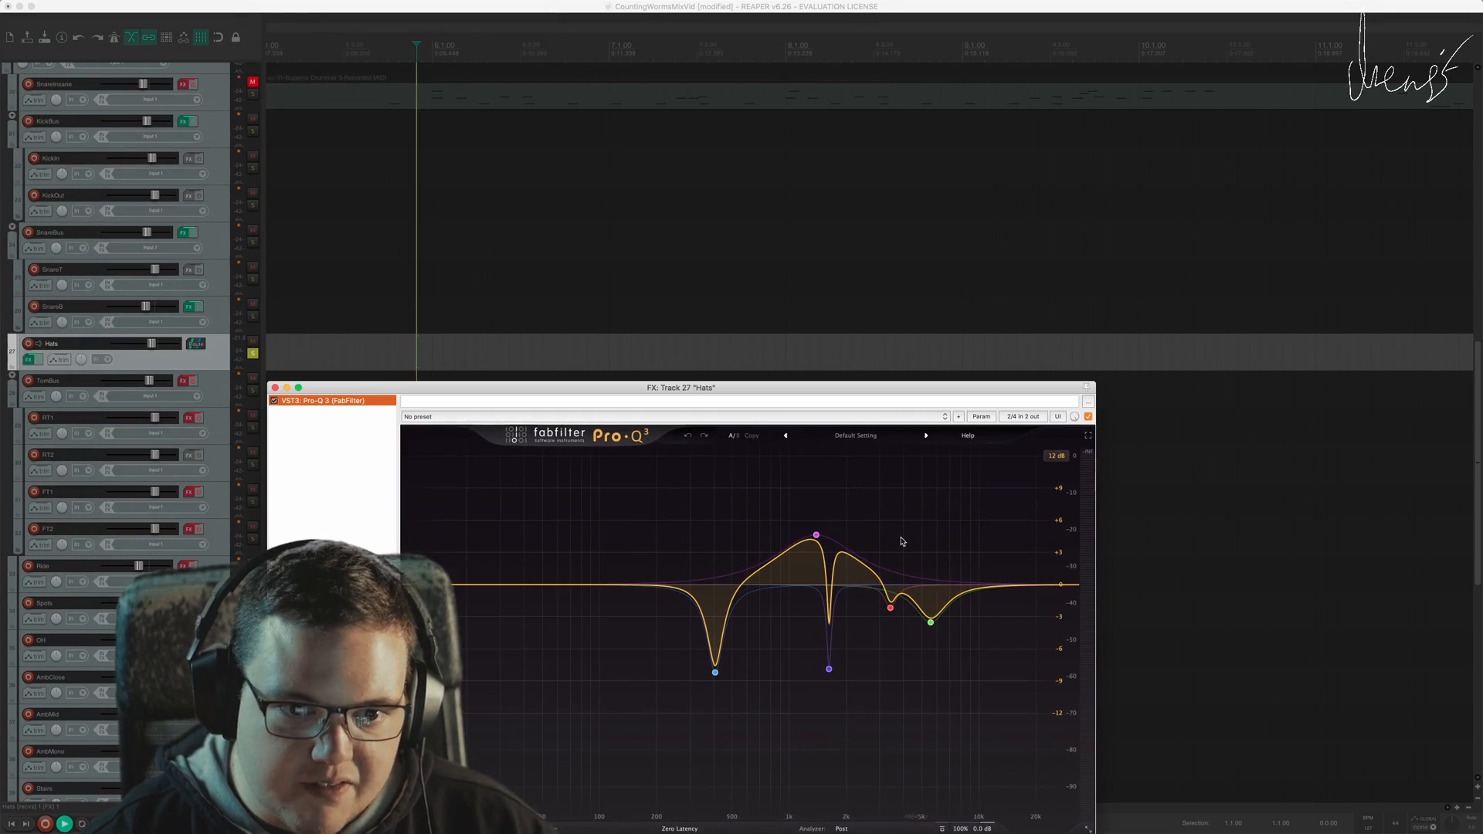
key(space)
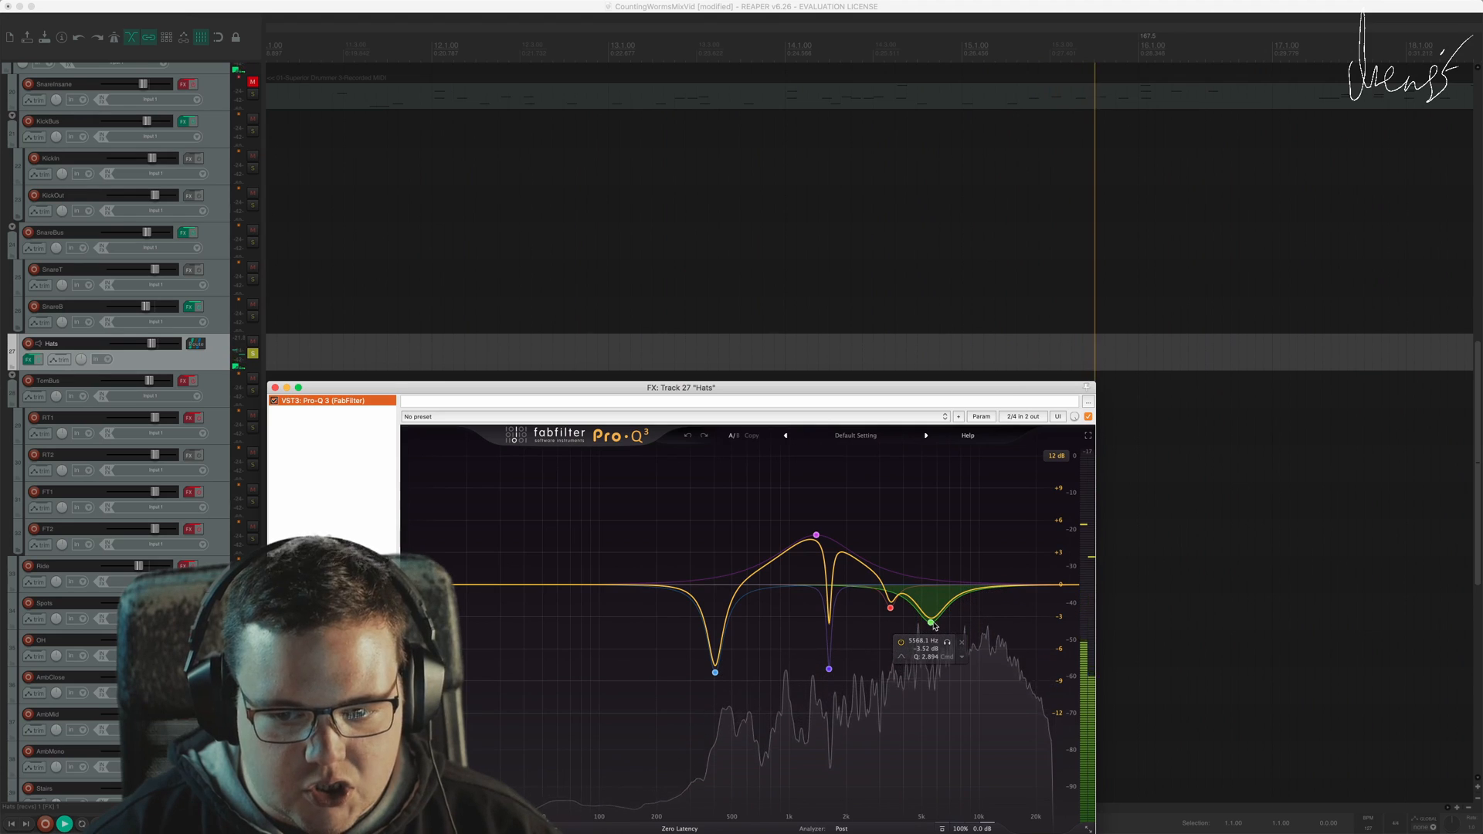
key(Escape)
key(space)
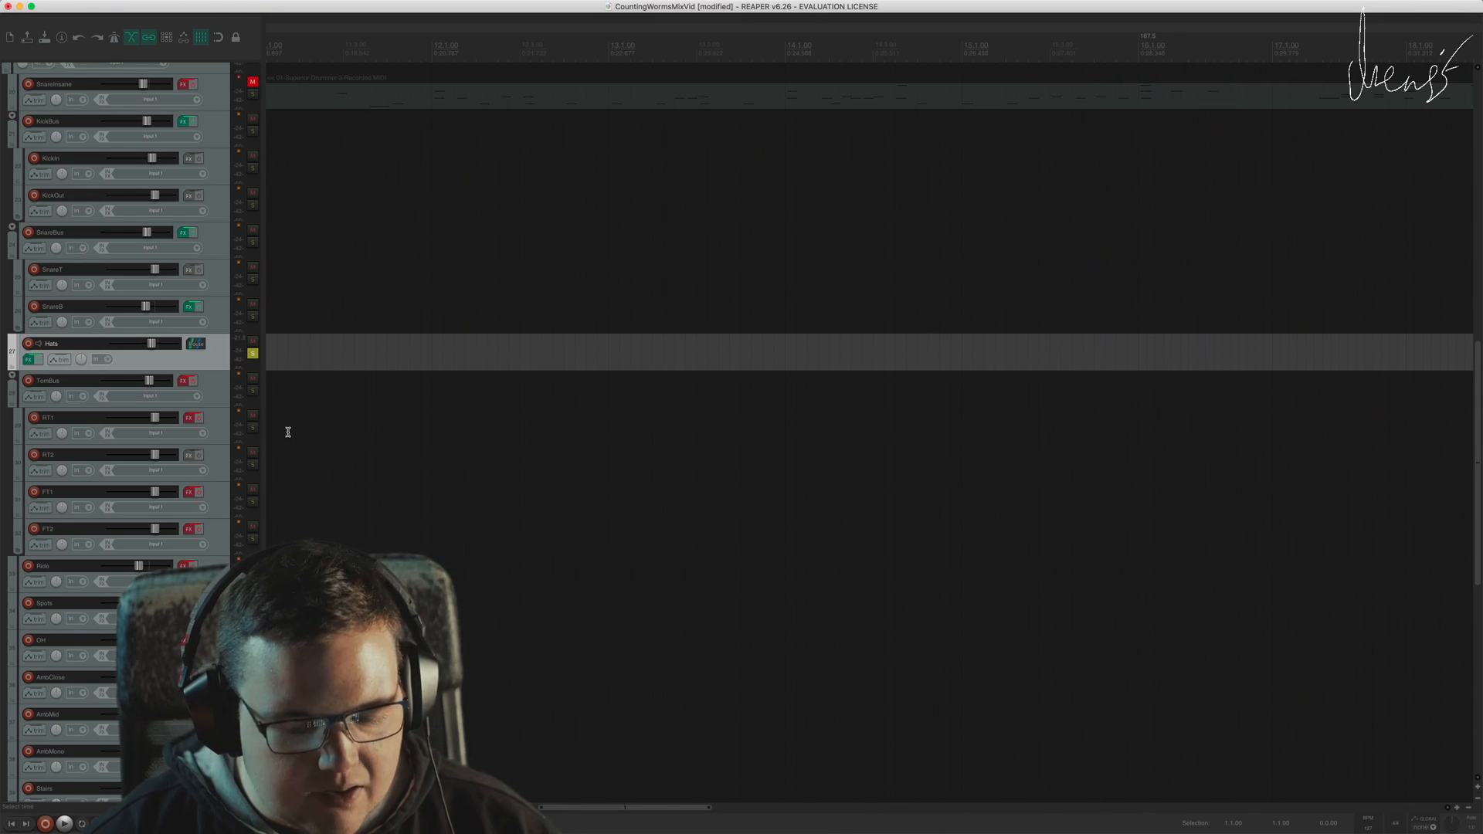
Step: Solo TomBus instead of Hats and audition the toms just before the impact clips
click(249, 355)
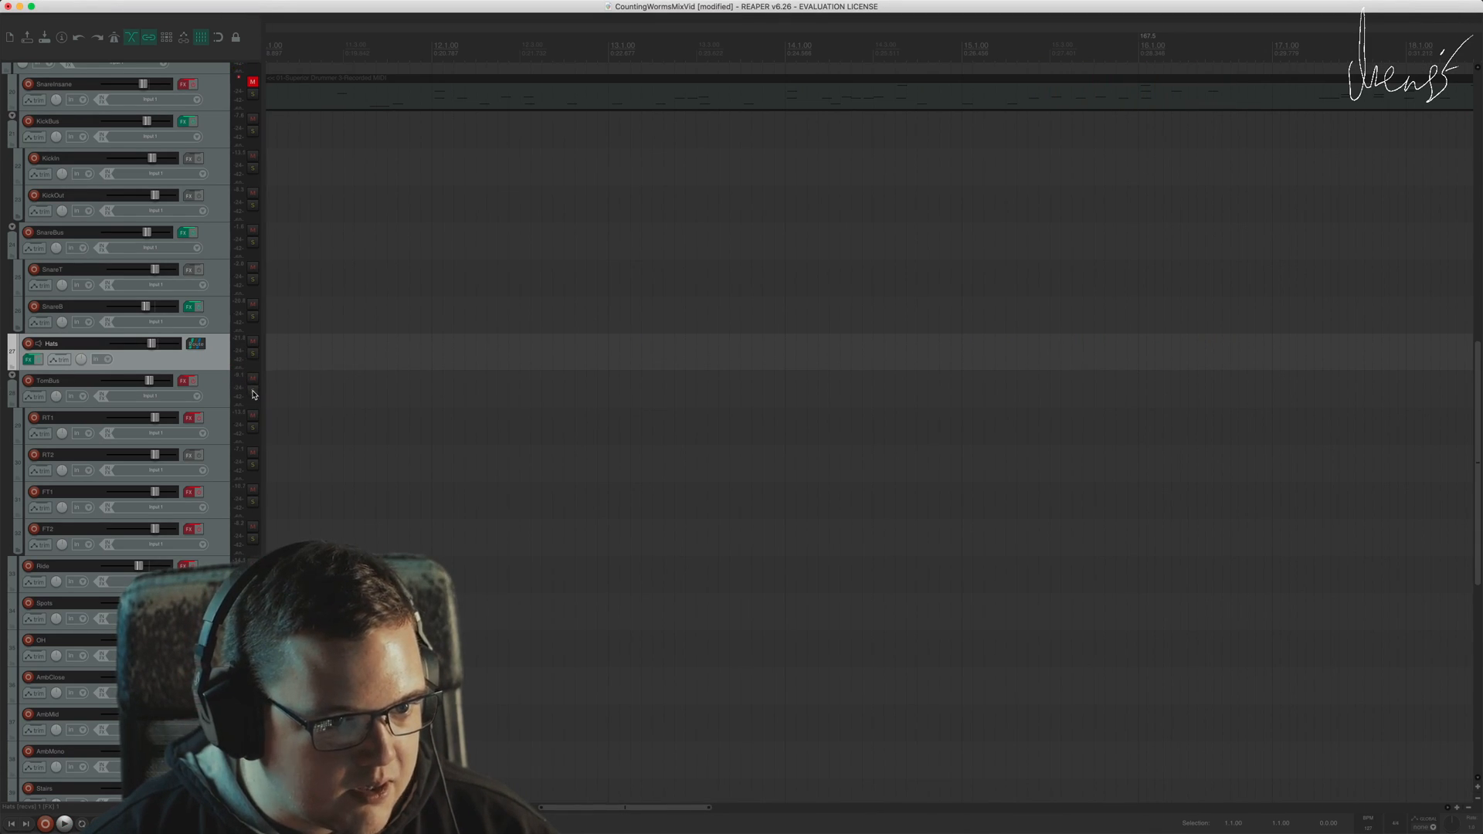
click(252, 392)
scroll(607, 382, down, 5)
scroll(688, 405, down, 3)
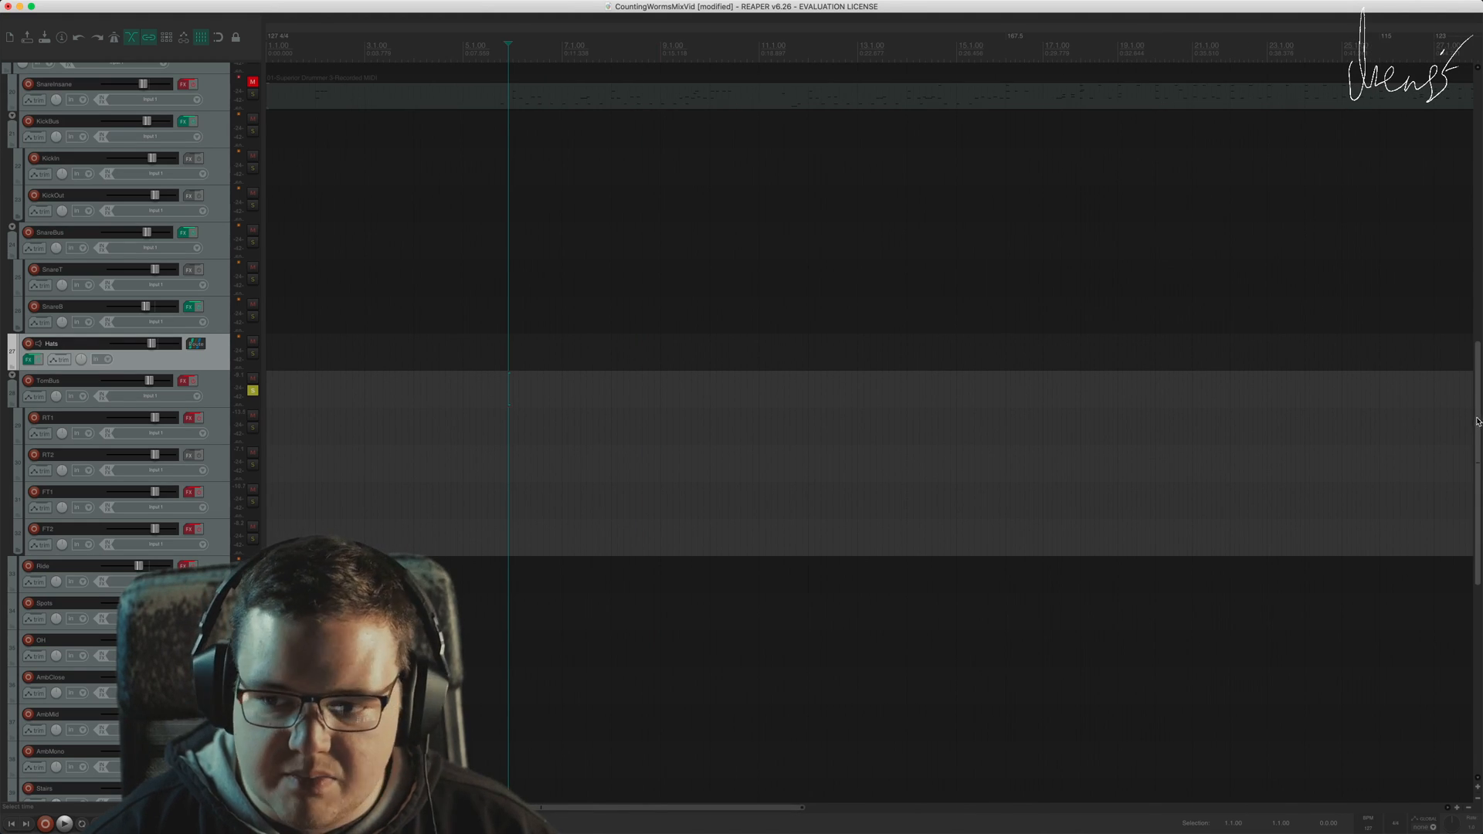
scroll(901, 371, up, 5)
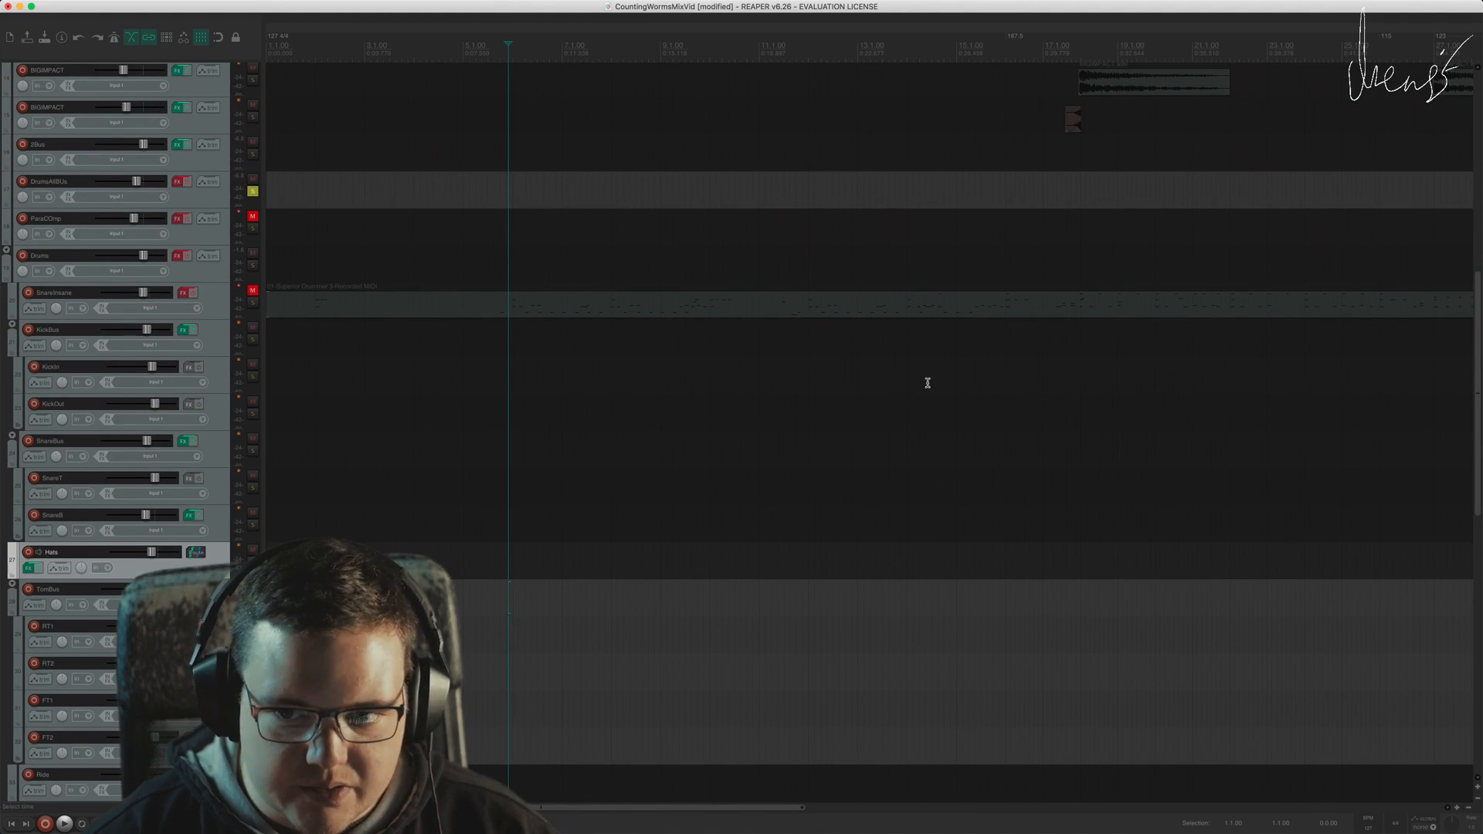
click(994, 332)
scroll(964, 344, up, 5)
key(space)
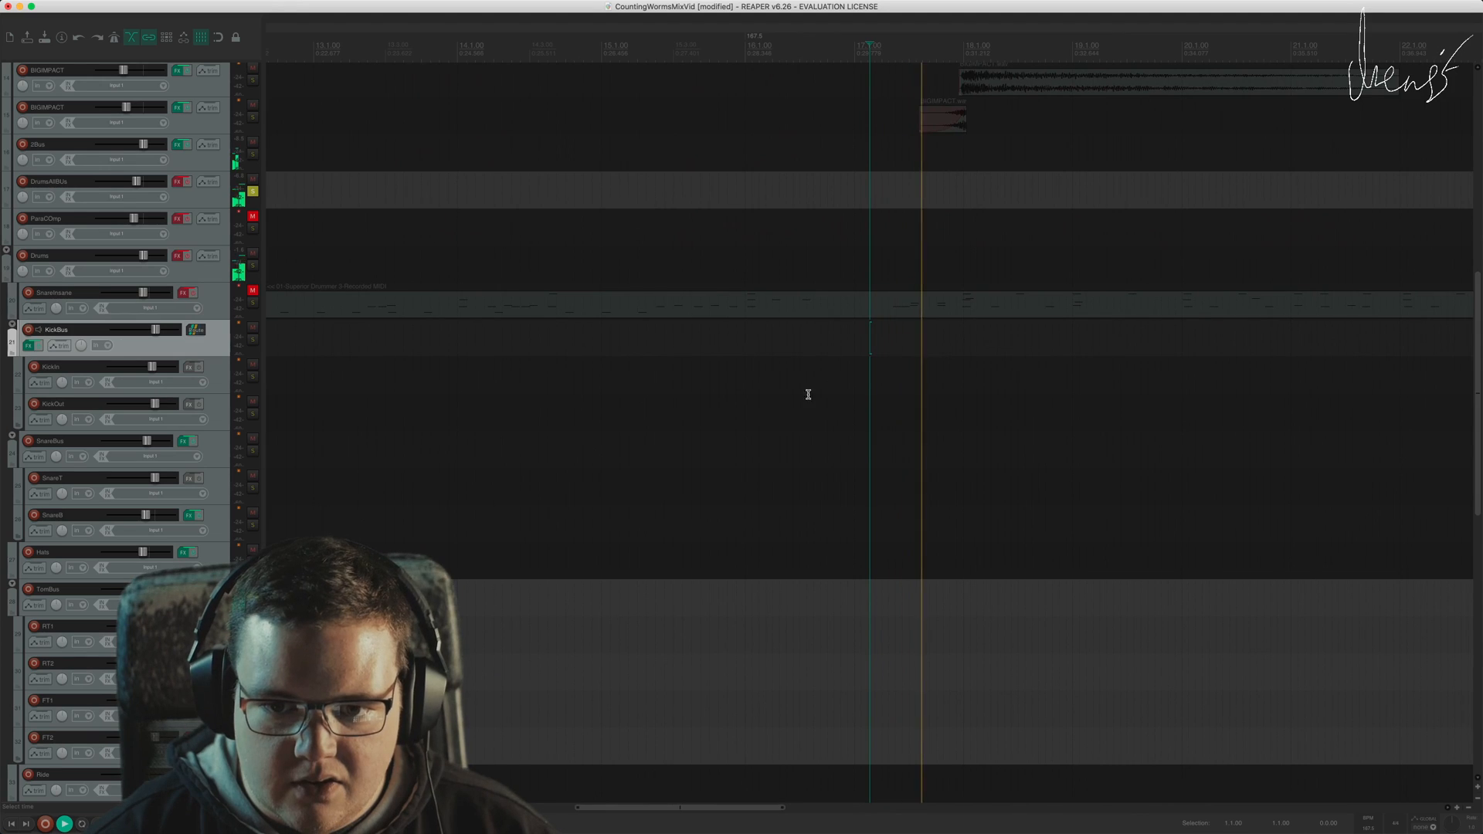
key(space)
key(space)
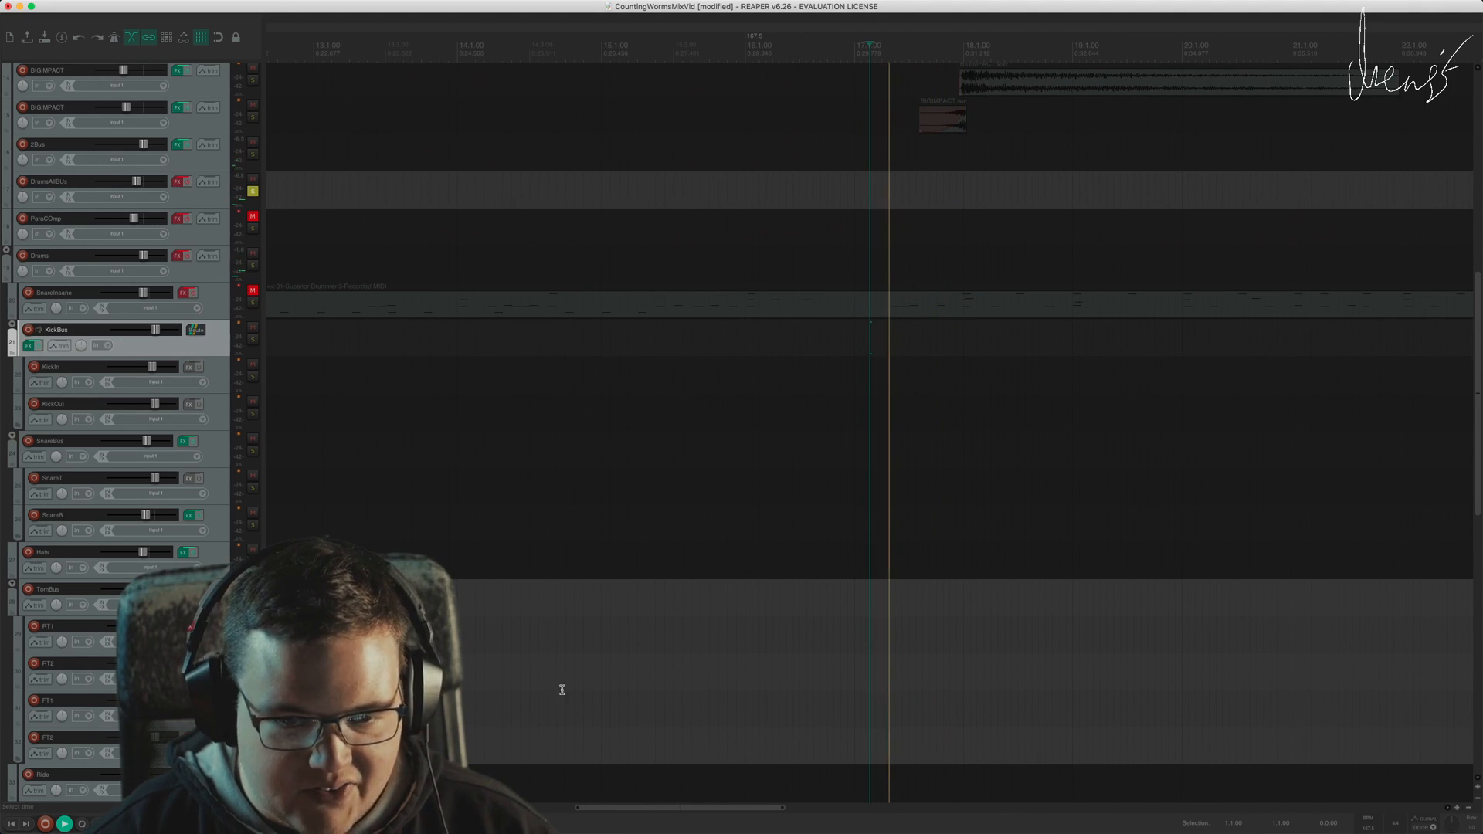
key(space)
Step: Move playback to an earlier section of the song and audition the soloed toms there
scroll(425, 363, down, 3)
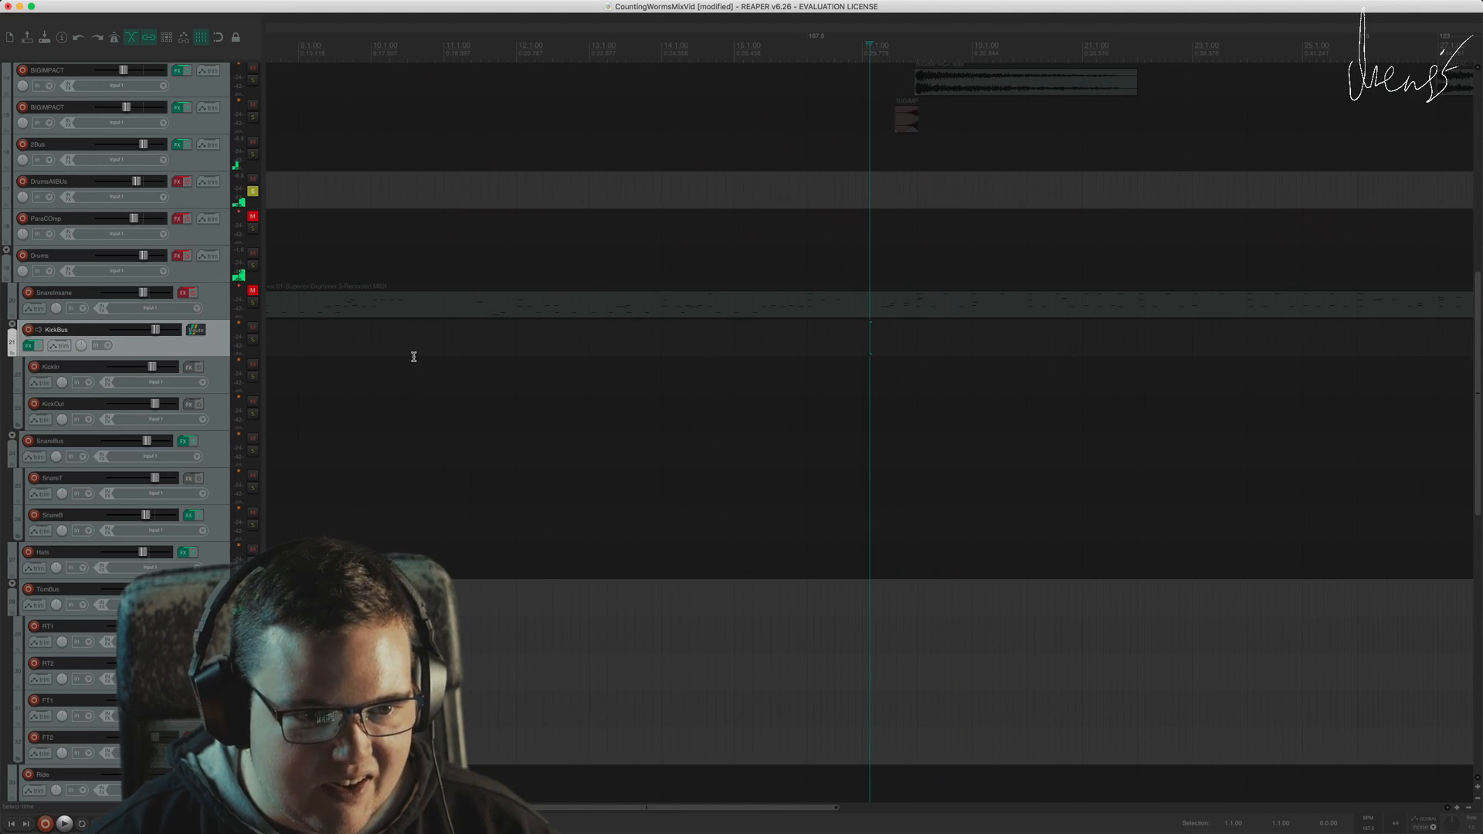
scroll(402, 357, down, 2)
click(456, 335)
click(438, 338)
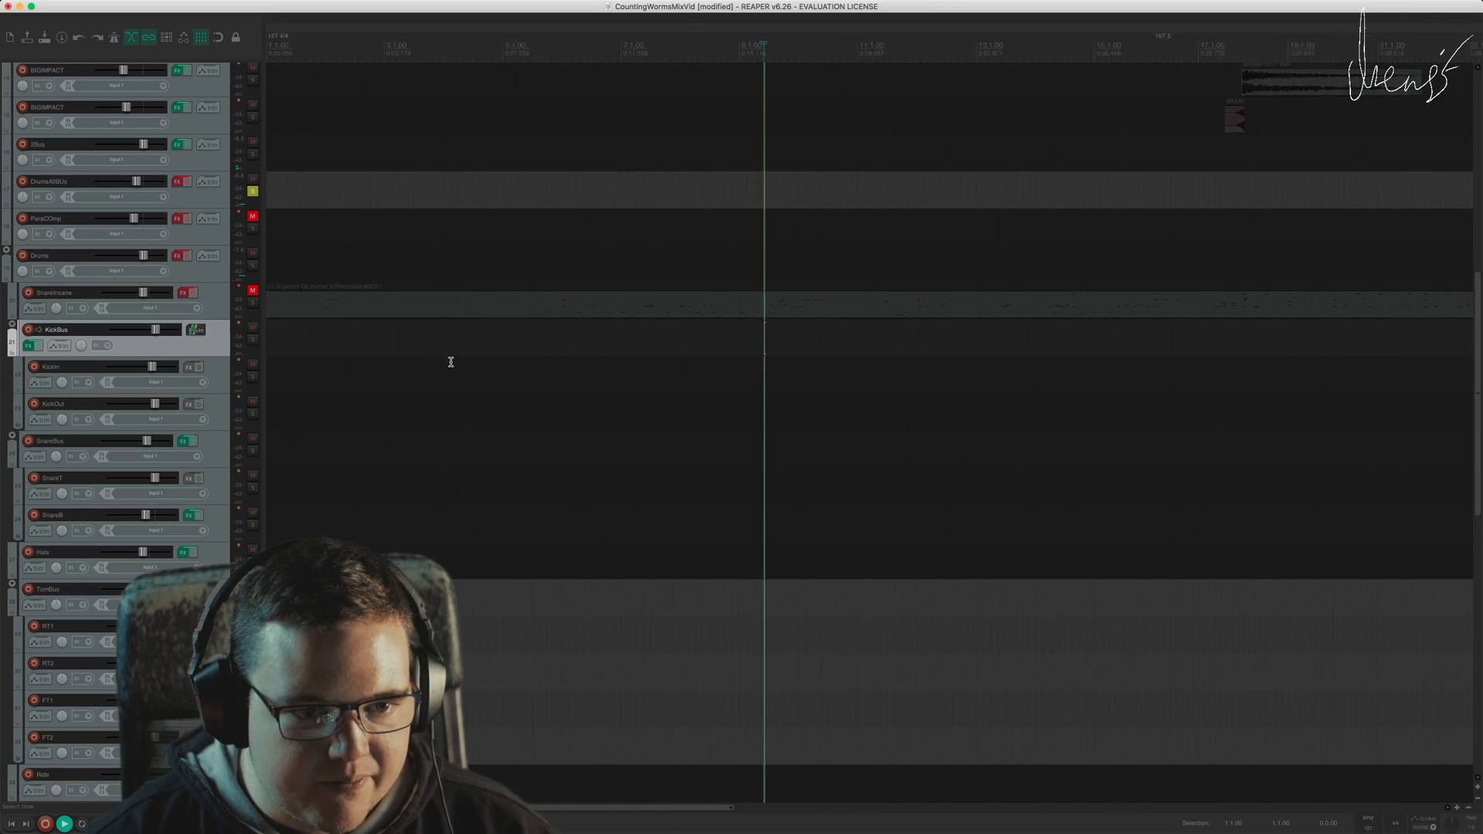
scroll(438, 340, up, 2)
key(space)
key(space)
key(space)
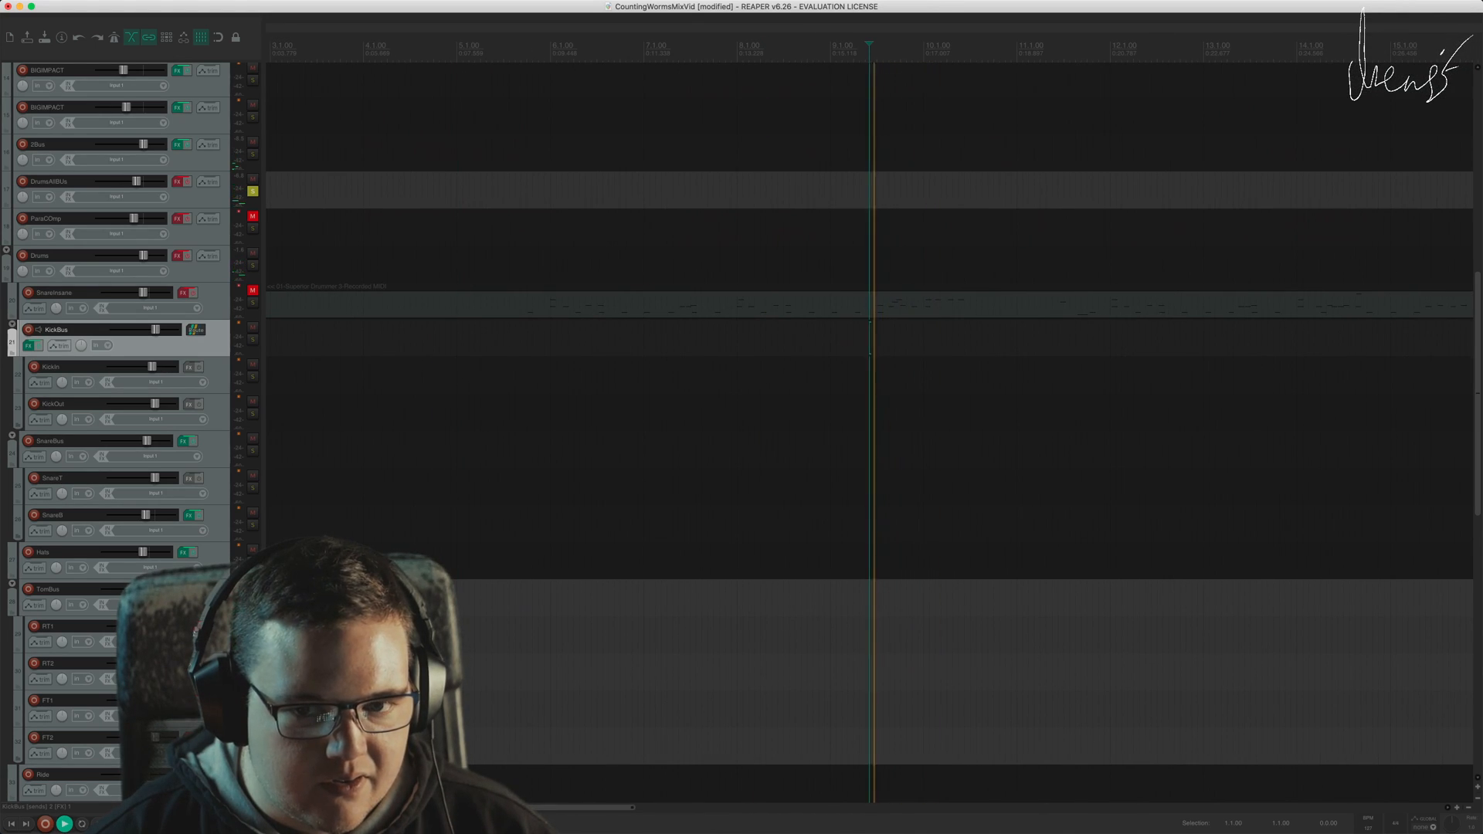
key(space)
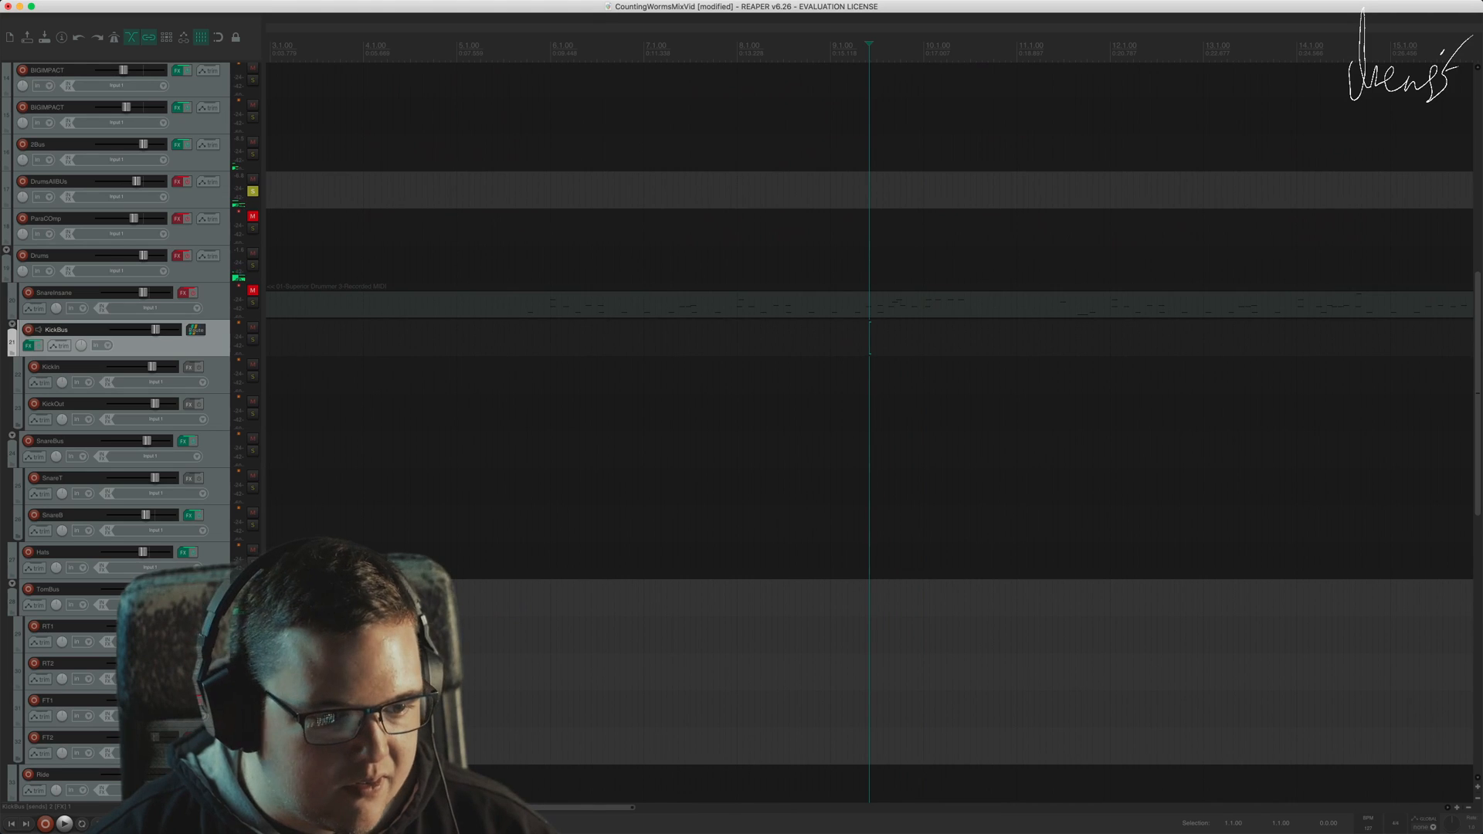
Step: Enable the effects on the RT1 tom track and examine the cuts in its Pro-Q 3
click(198, 664)
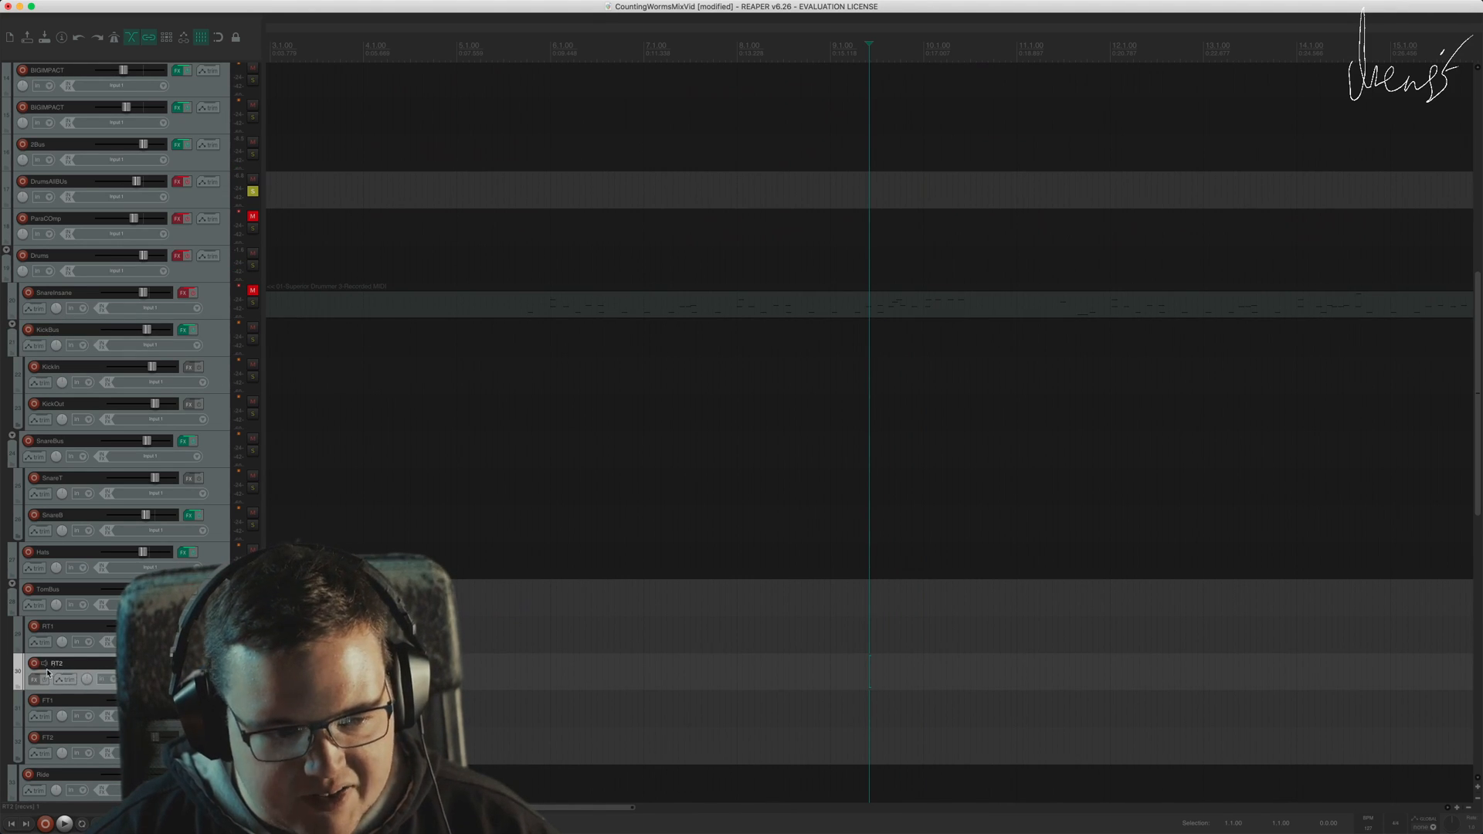
click(198, 627)
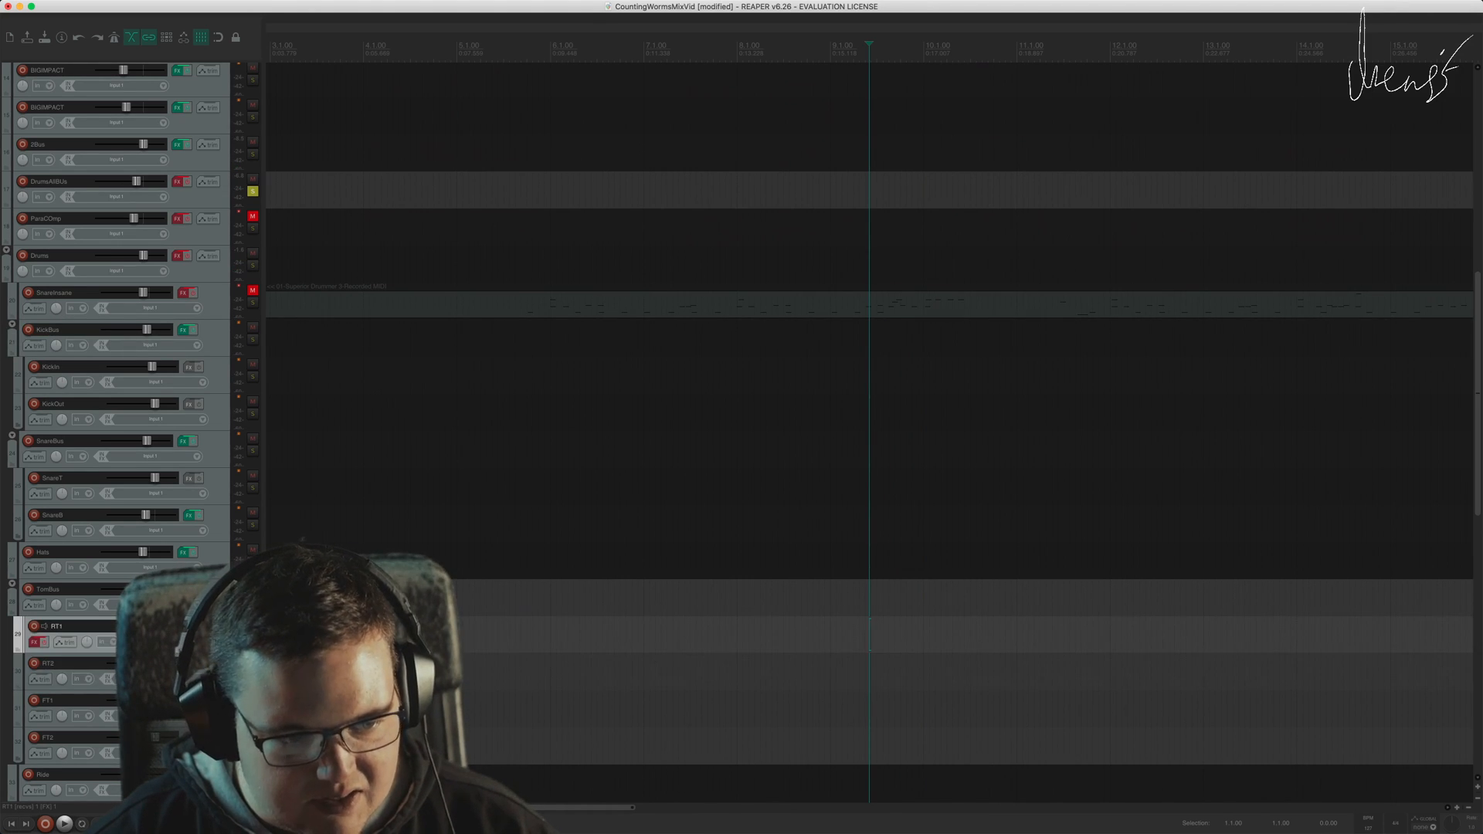
click(37, 642)
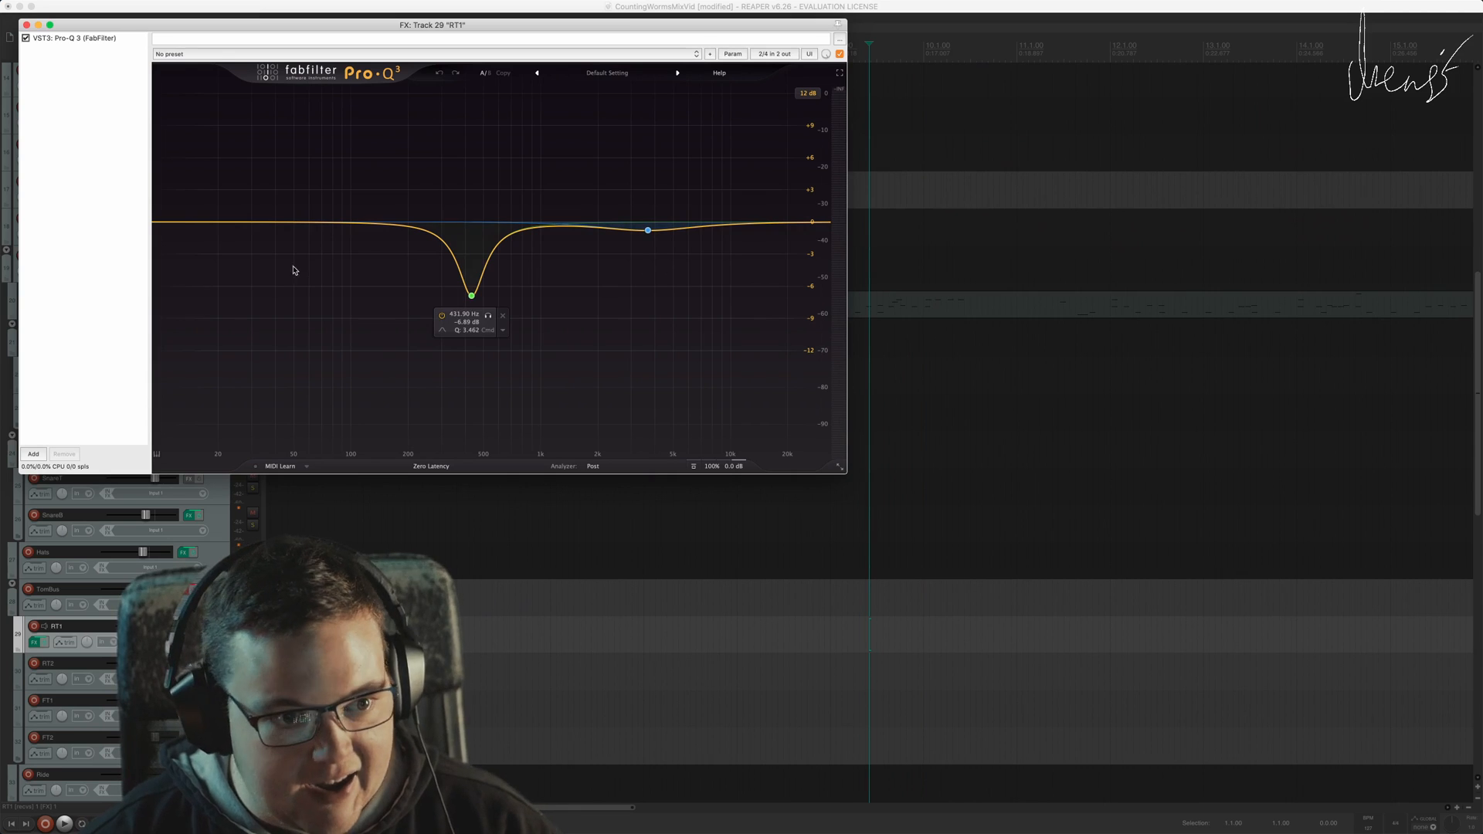
key(Escape)
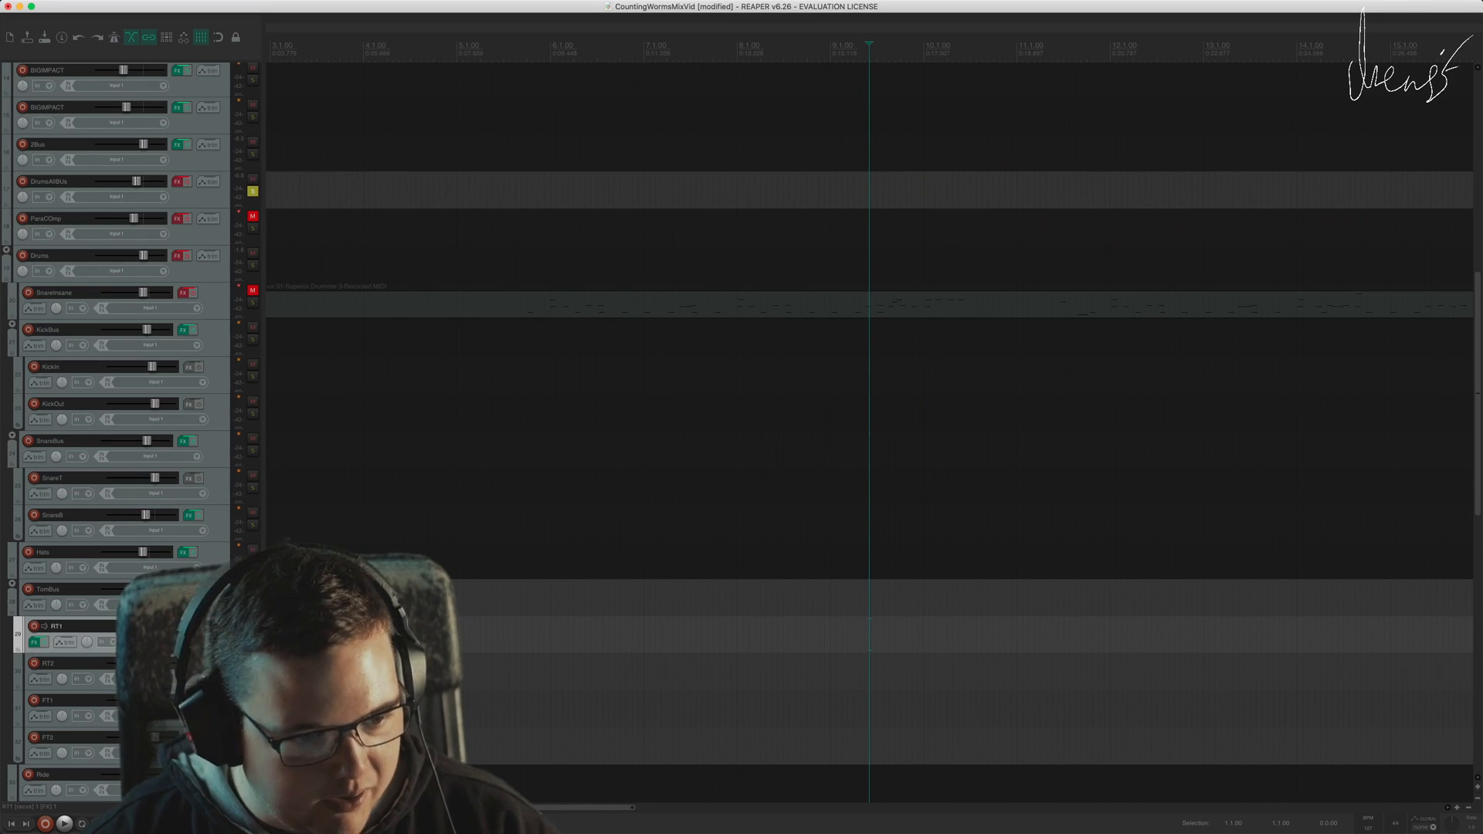
Step: Enable the effects on the FT1 and FT2 floor tom tracks and examine the Pro-Q 3 curve on each
click(189, 701)
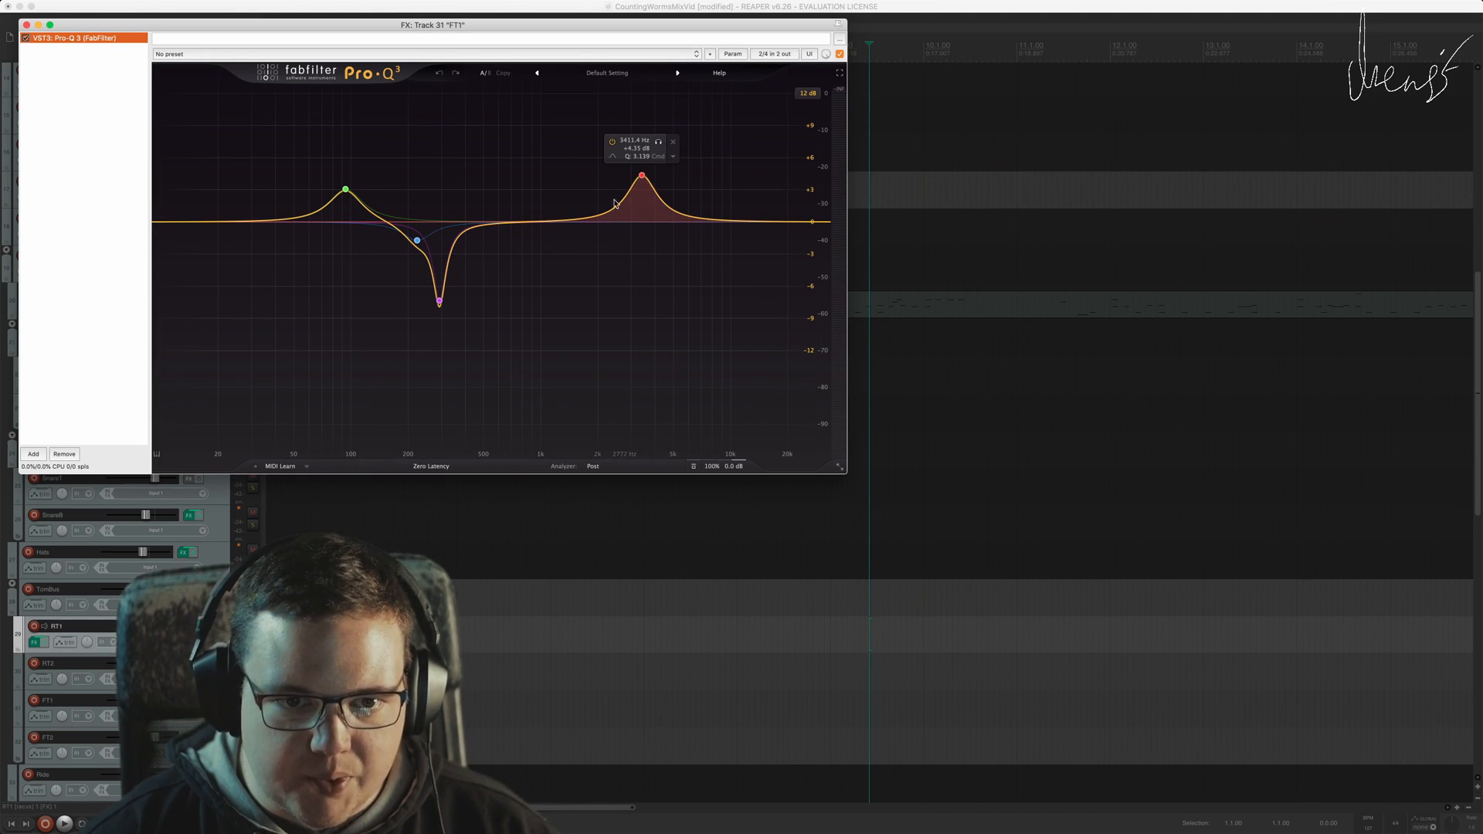
key(Escape)
click(193, 745)
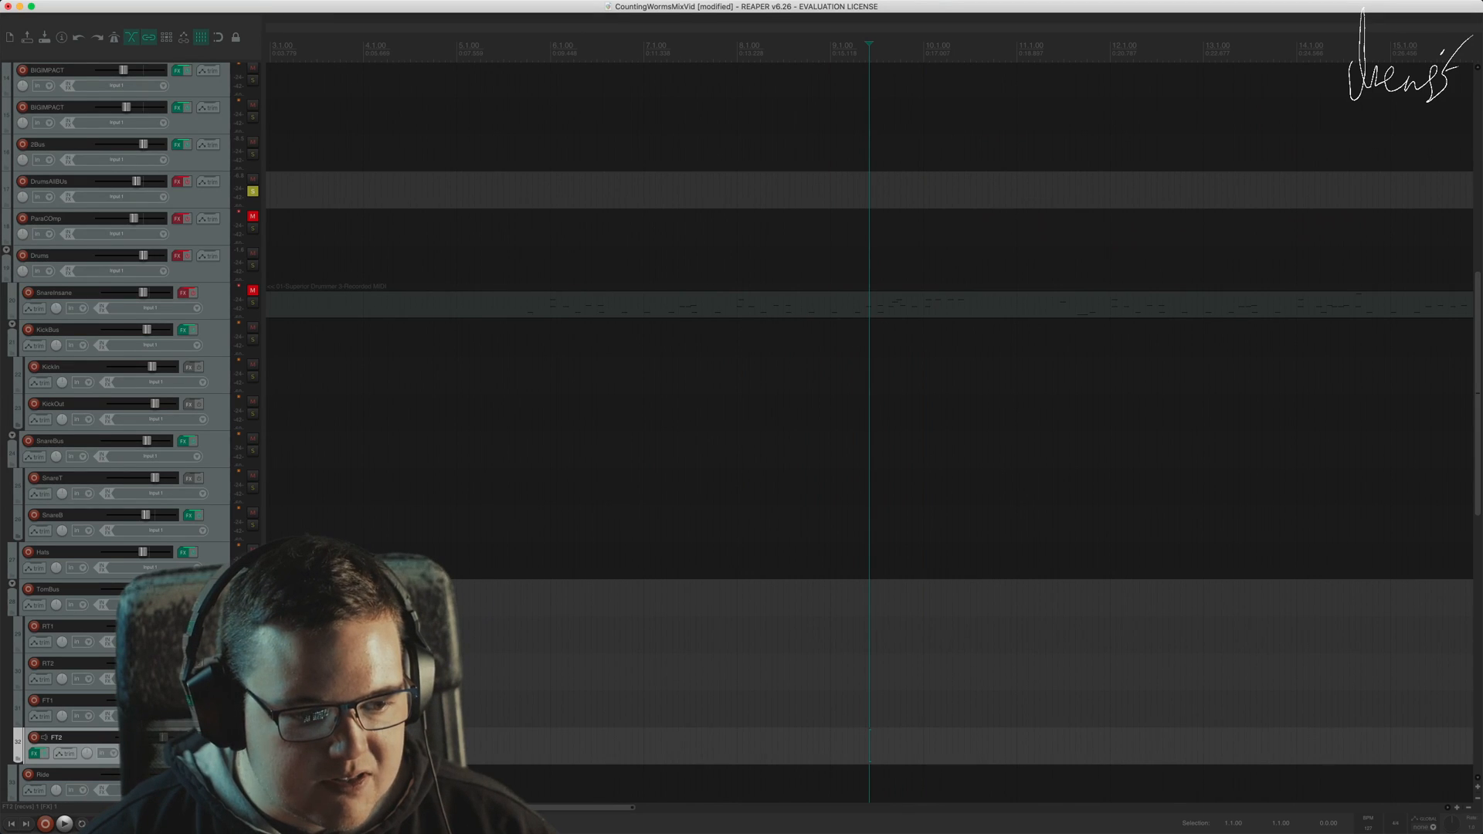
click(32, 754)
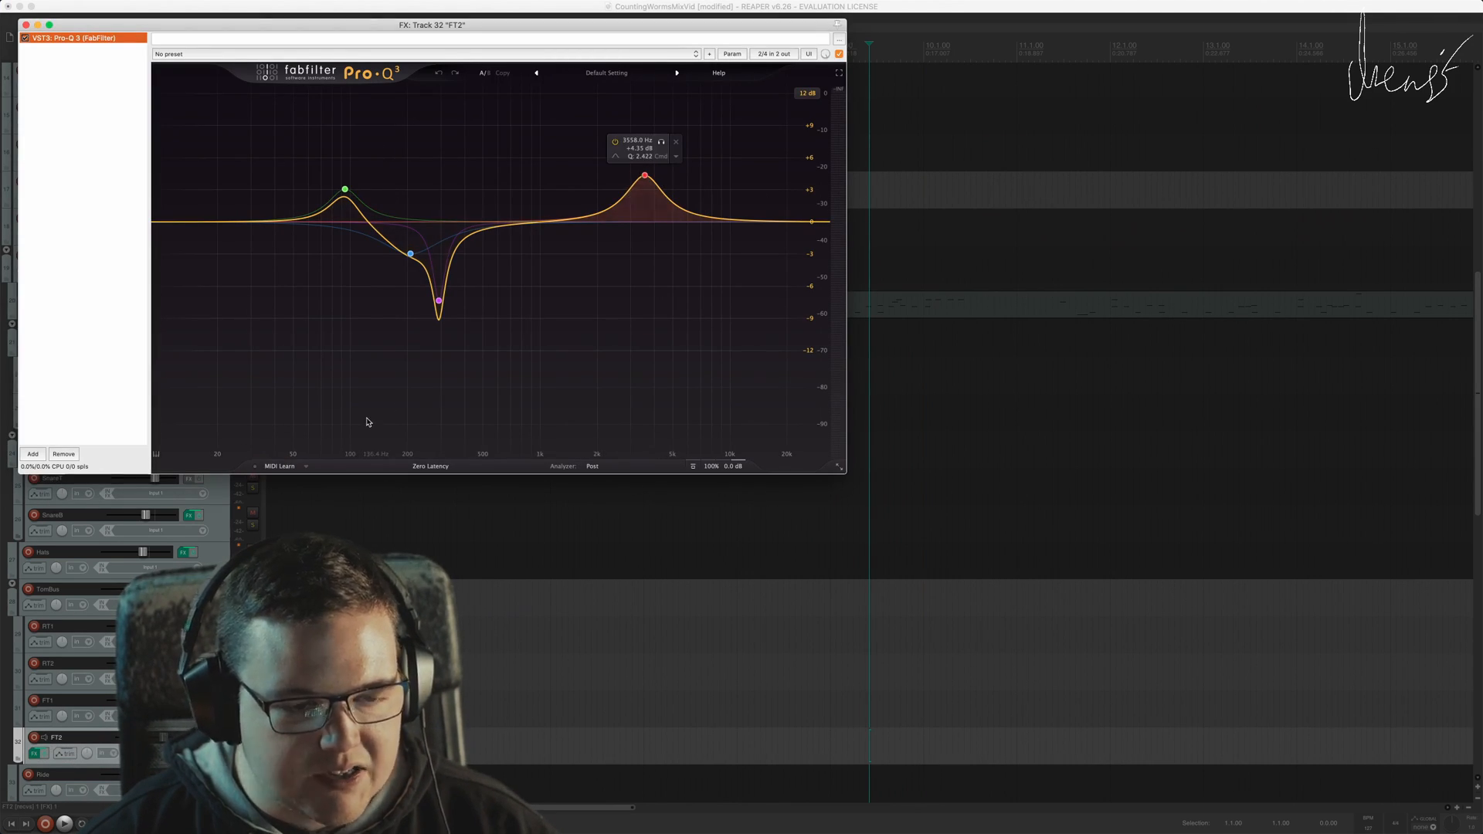
key(Escape)
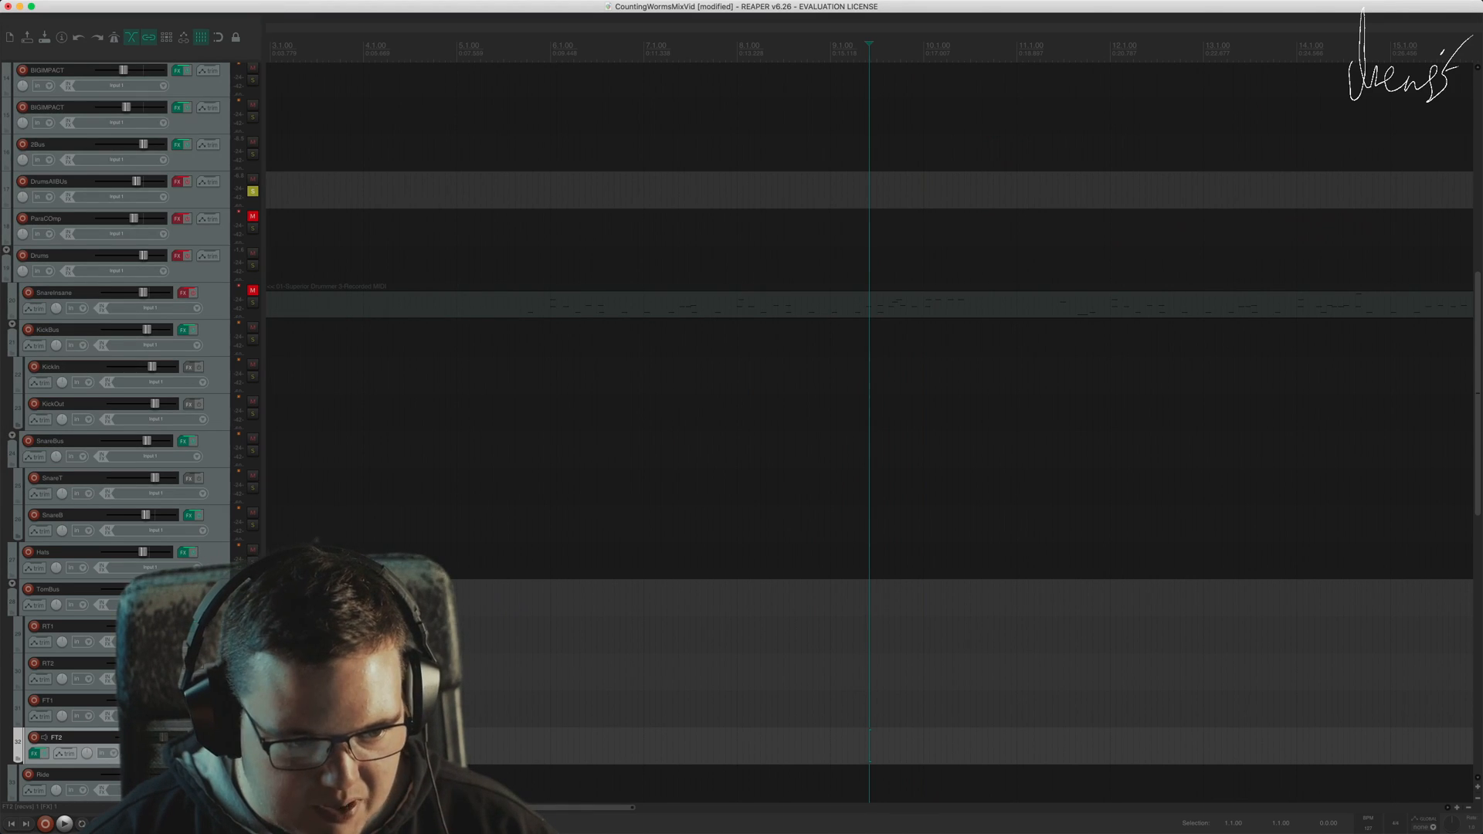
Step: Enable the TomBus effects and examine its Pro-Q 3 low shelf and Decapitator settings
click(23, 608)
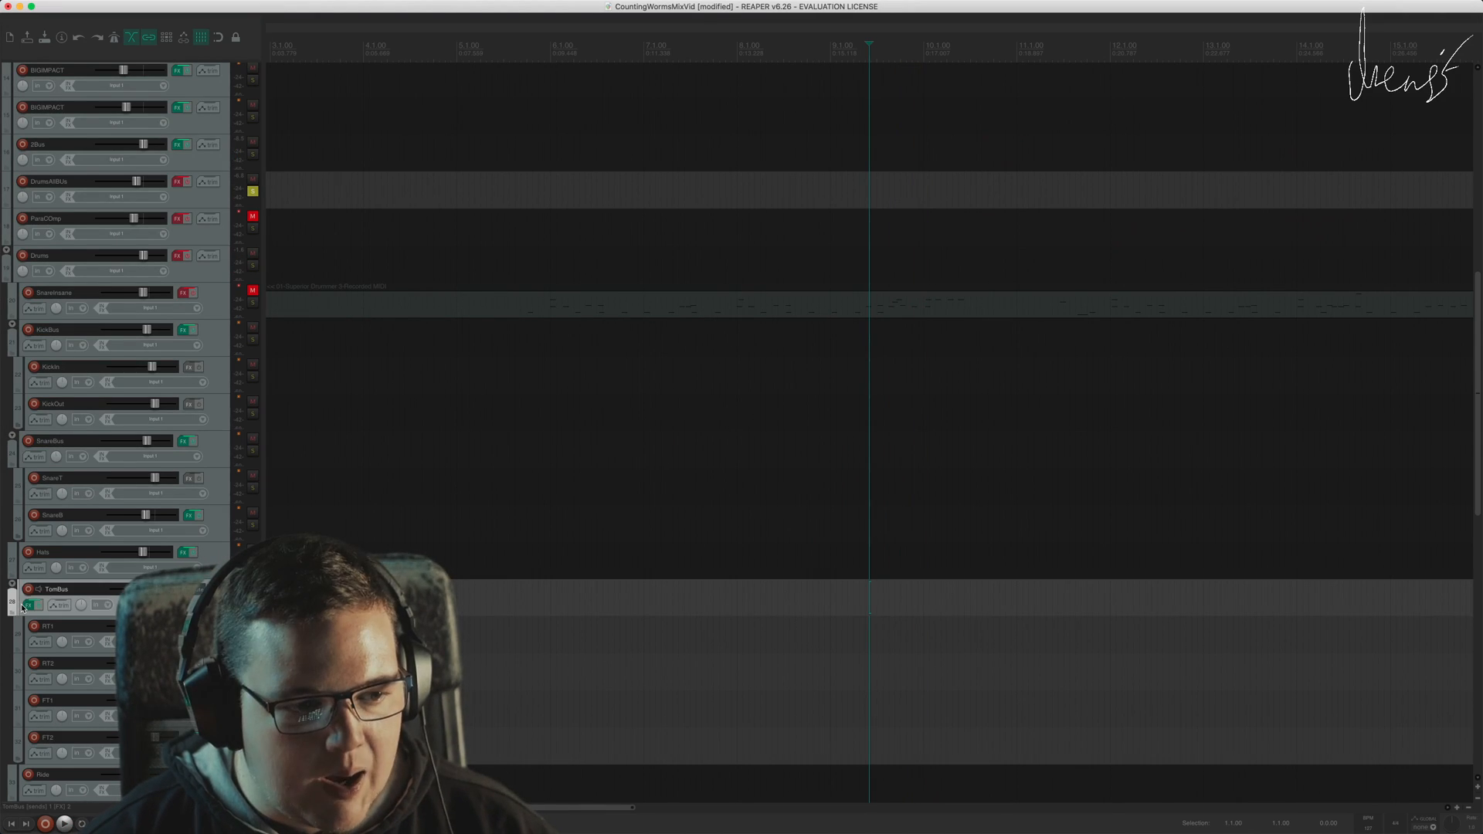
click(28, 605)
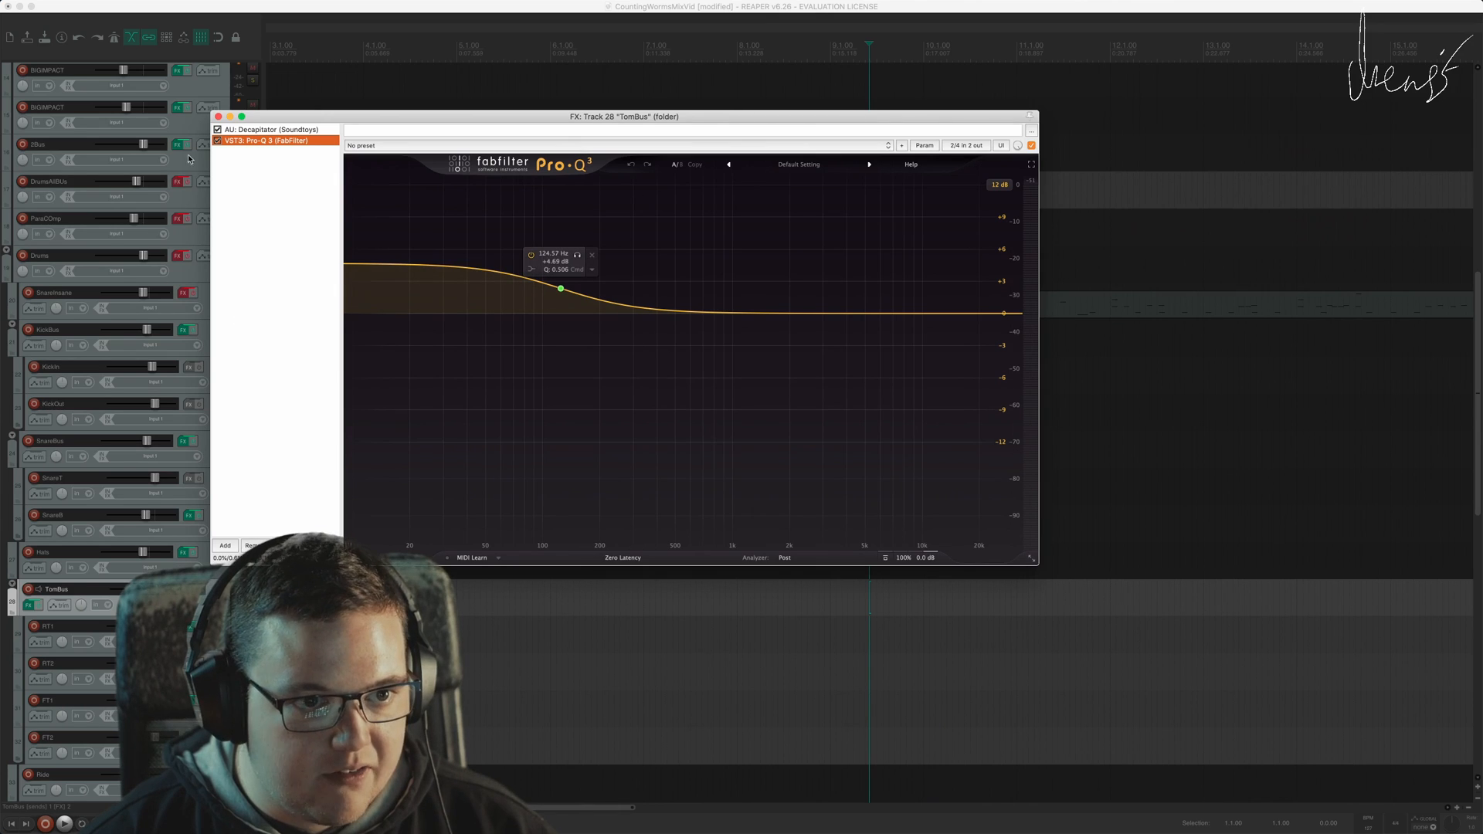
click(255, 131)
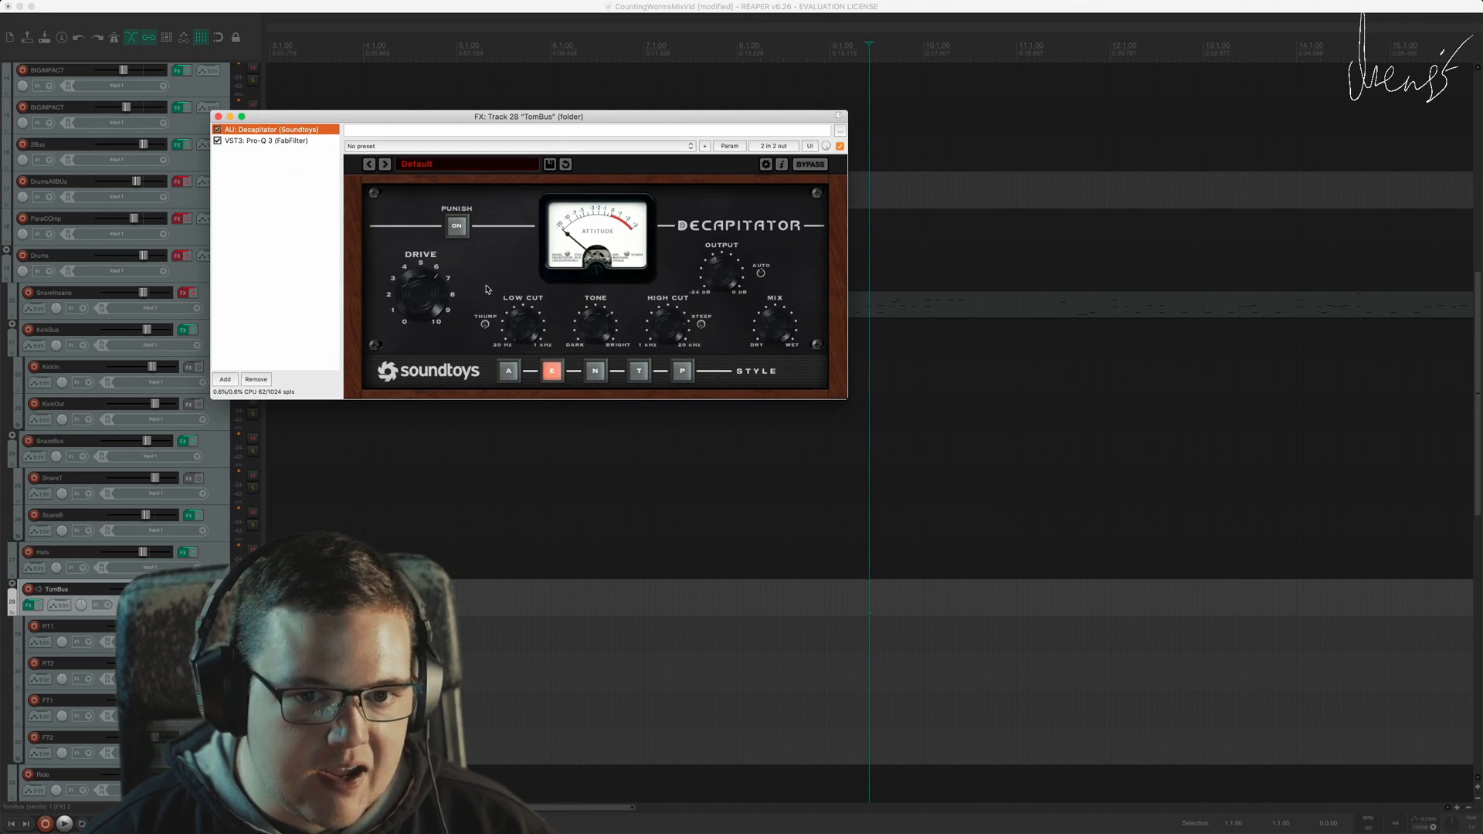
Step: Compare the soloed toms with the TomBus effects off and on, and unsolo TomBus
scroll(875, 436, down, 4)
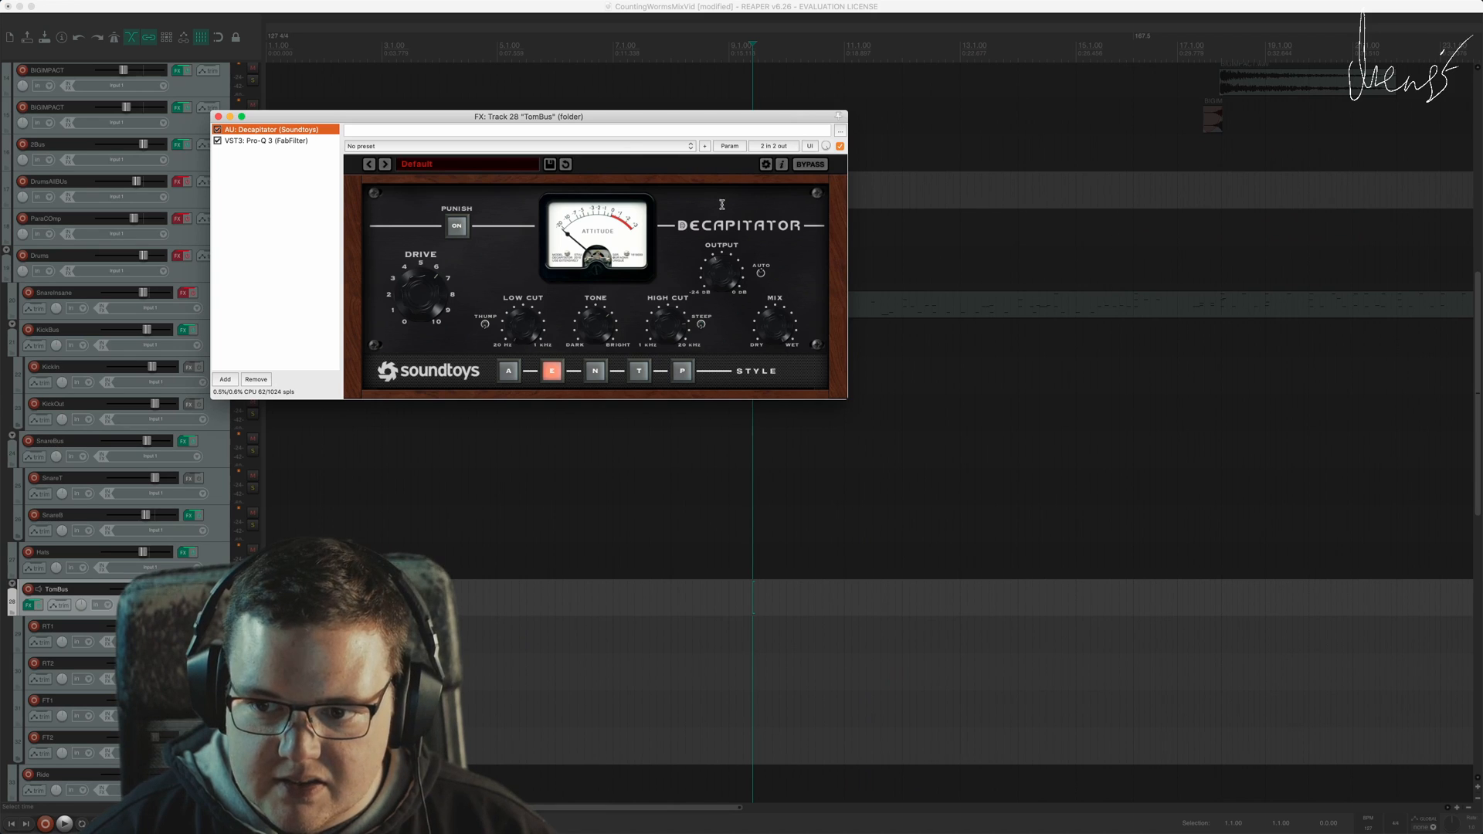
drag(614, 113, 501, 460)
scroll(805, 275, down, 3)
key(space)
key(space)
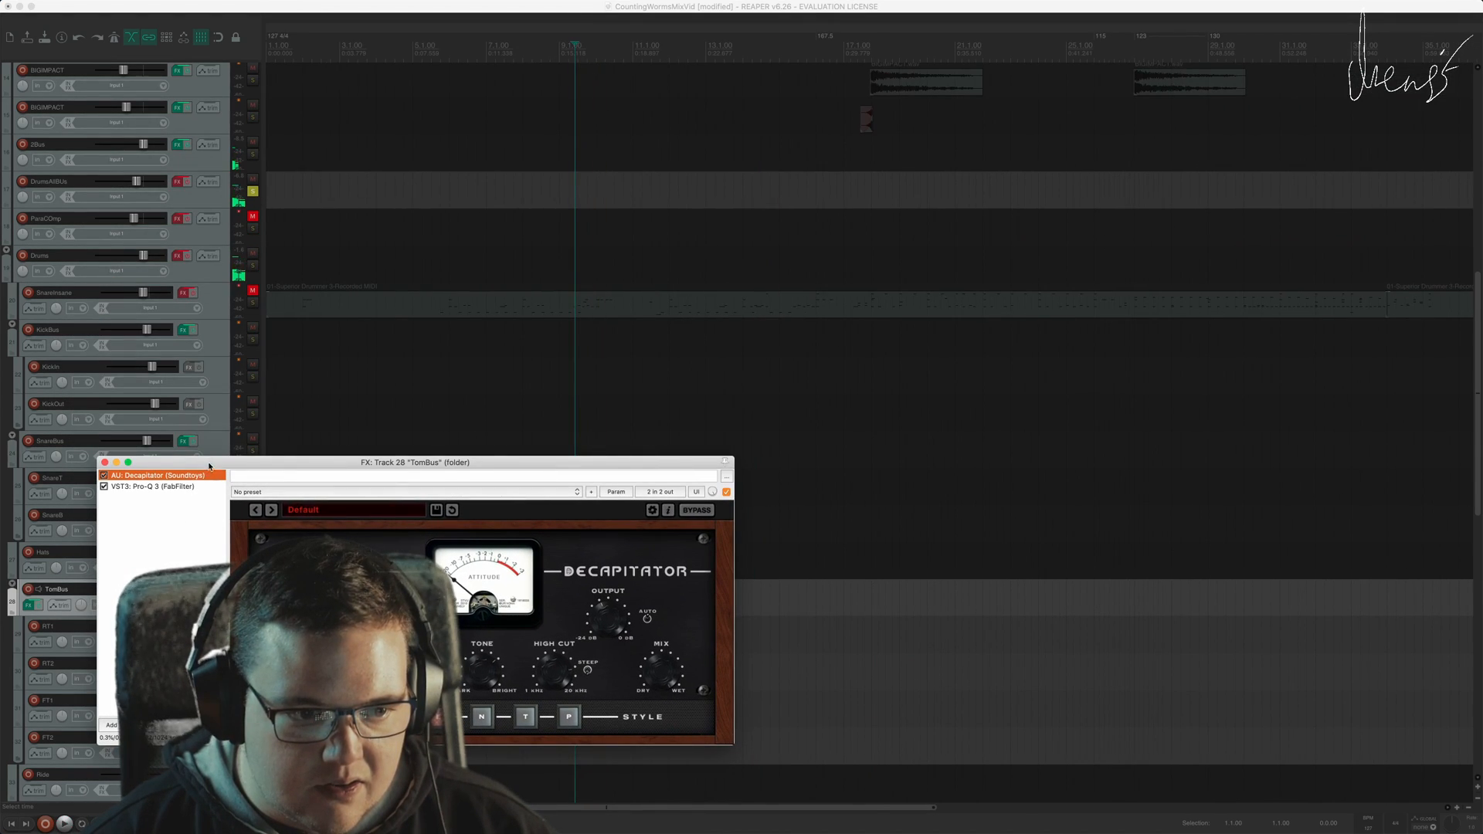
drag(211, 463, 691, 330)
key(space)
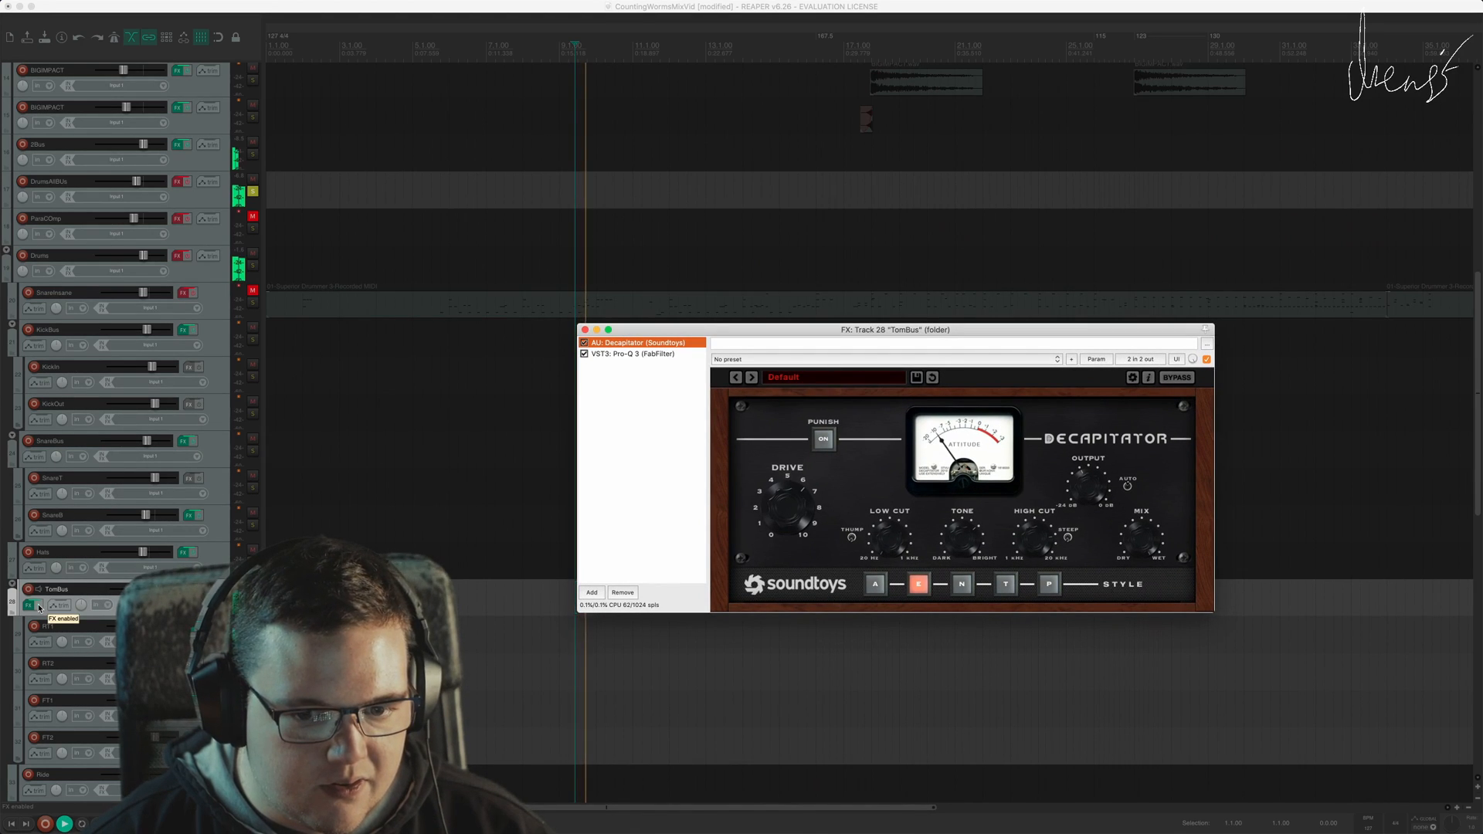
super+click(36, 605)
super+click(36, 606)
click(618, 492)
key(Escape)
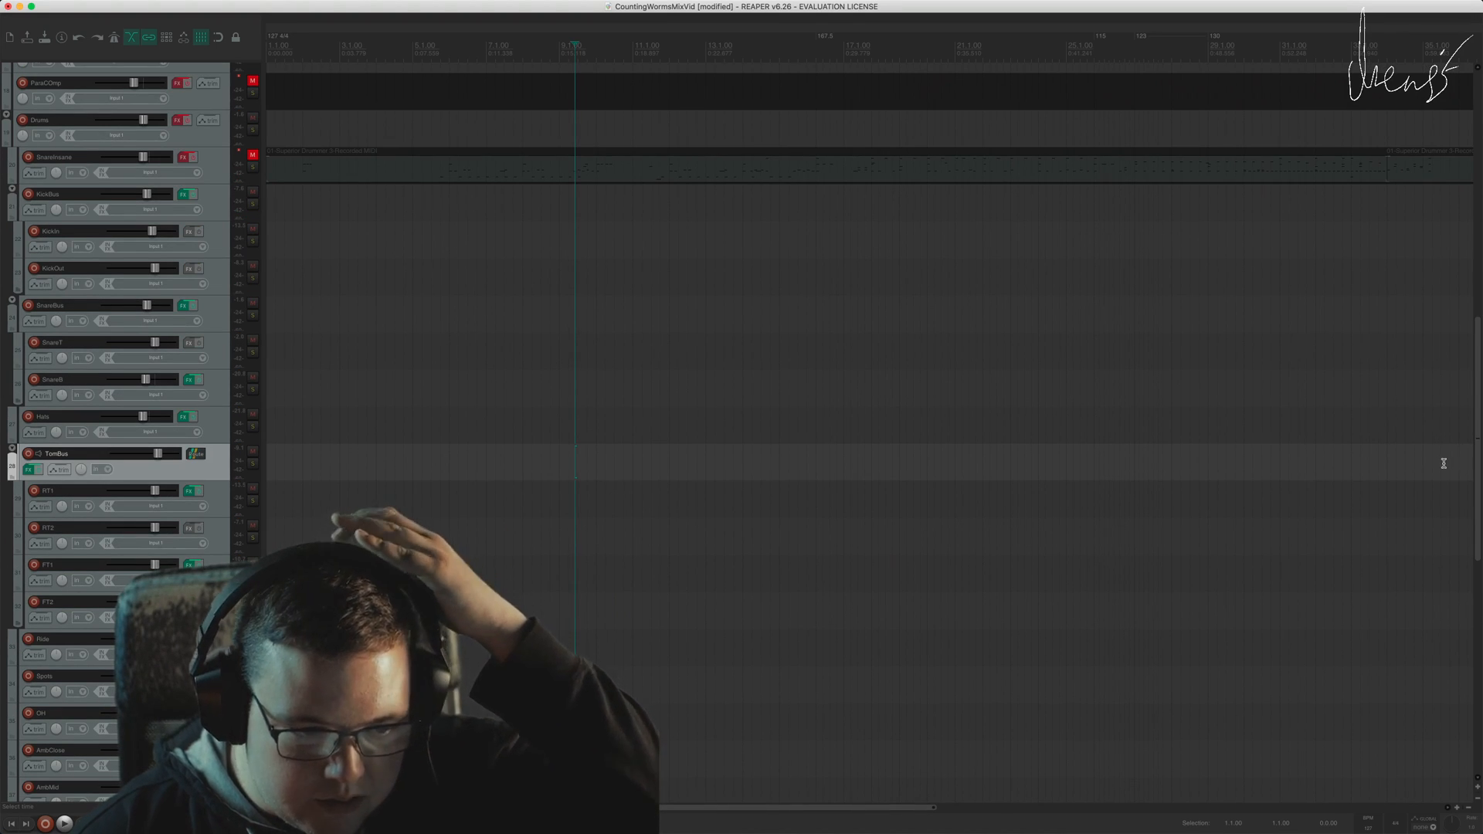
Step: Enable the effects on the Ride track and examine its Pro-Q 3 boosts and cuts
click(166, 642)
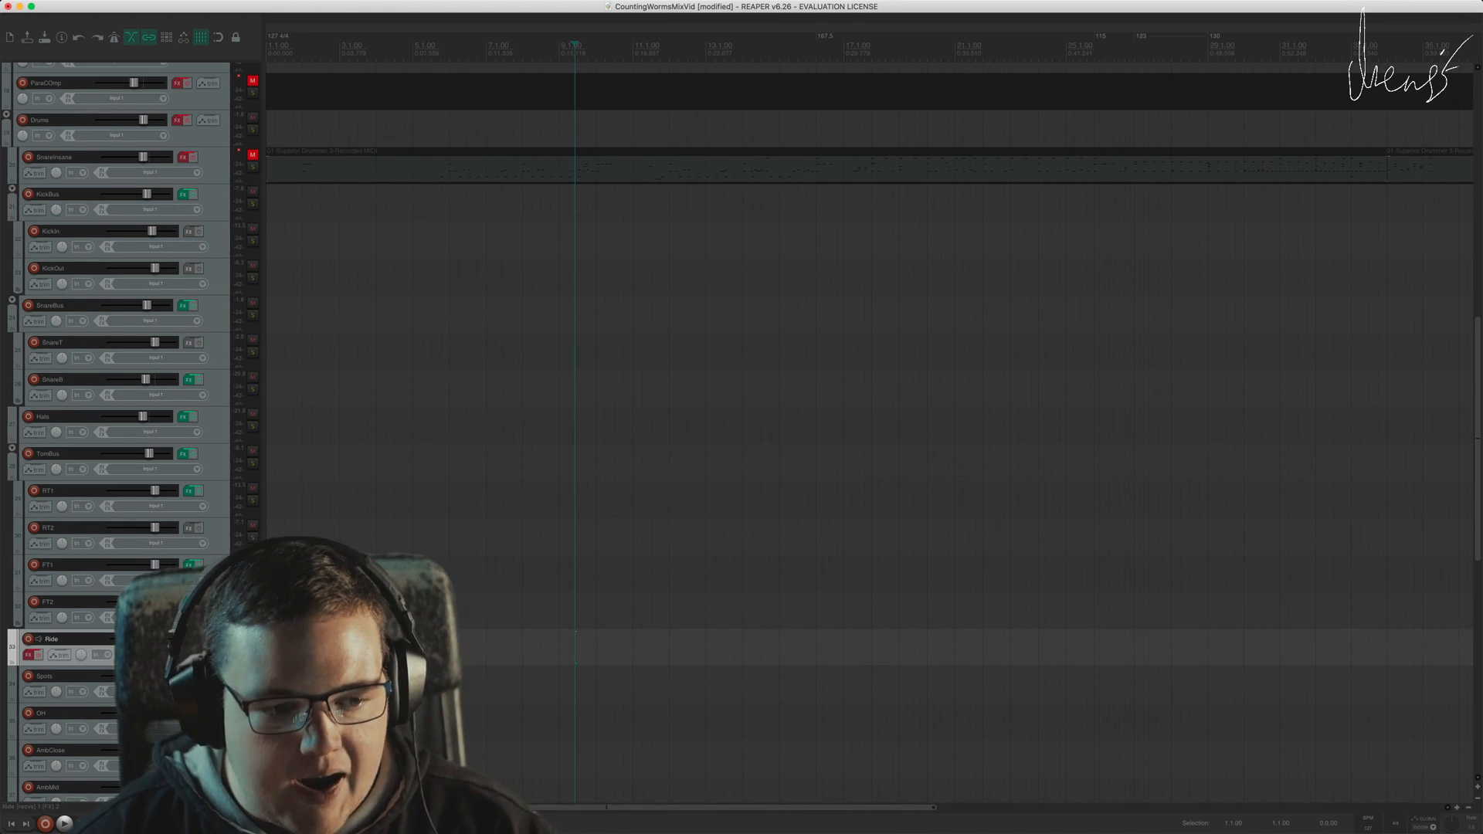
click(27, 656)
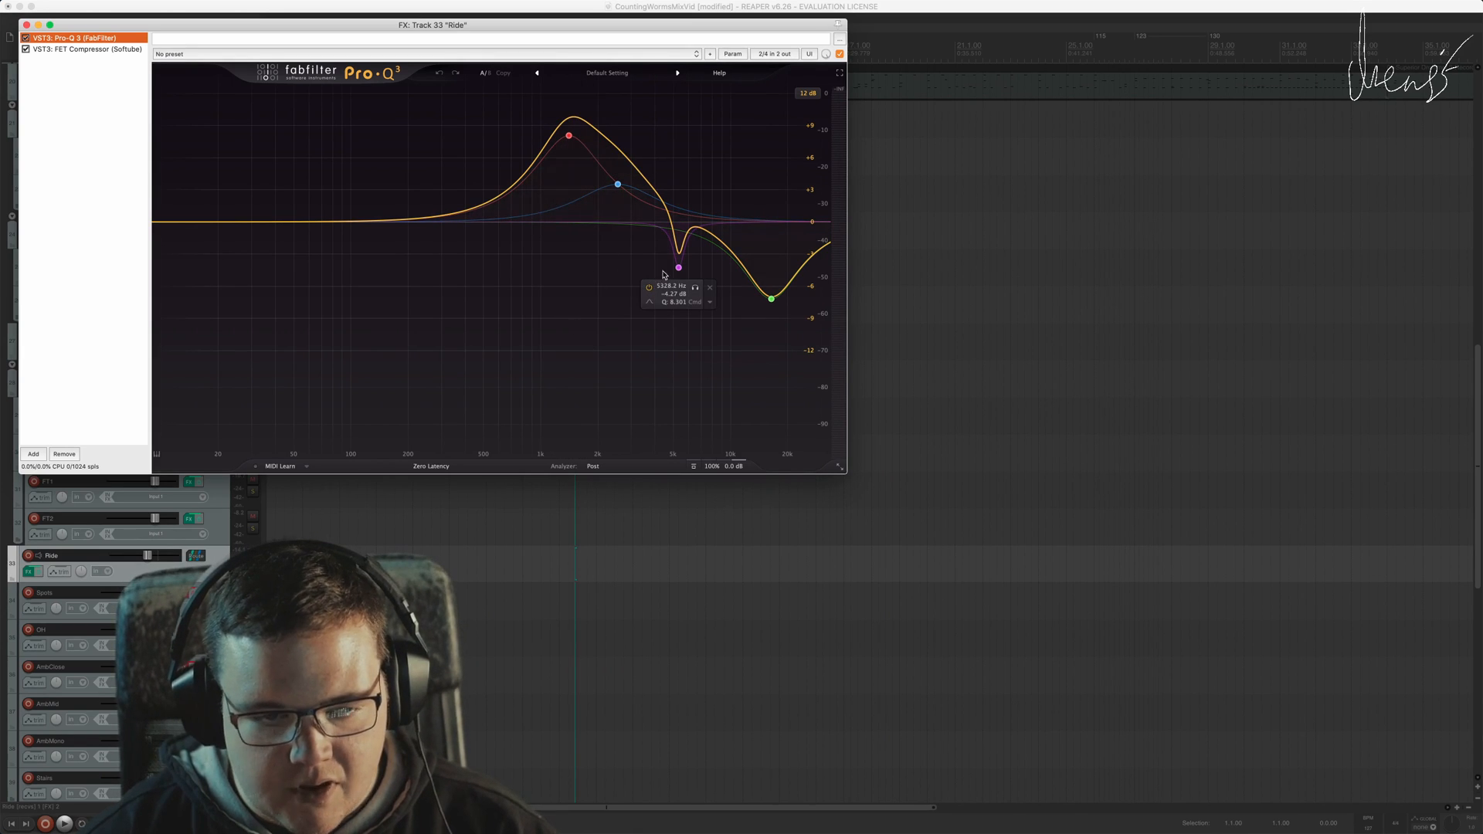
Step: Find a ride passage in the arrangement and listen to it with the Ride track's effects on
scroll(1179, 527, down, 1)
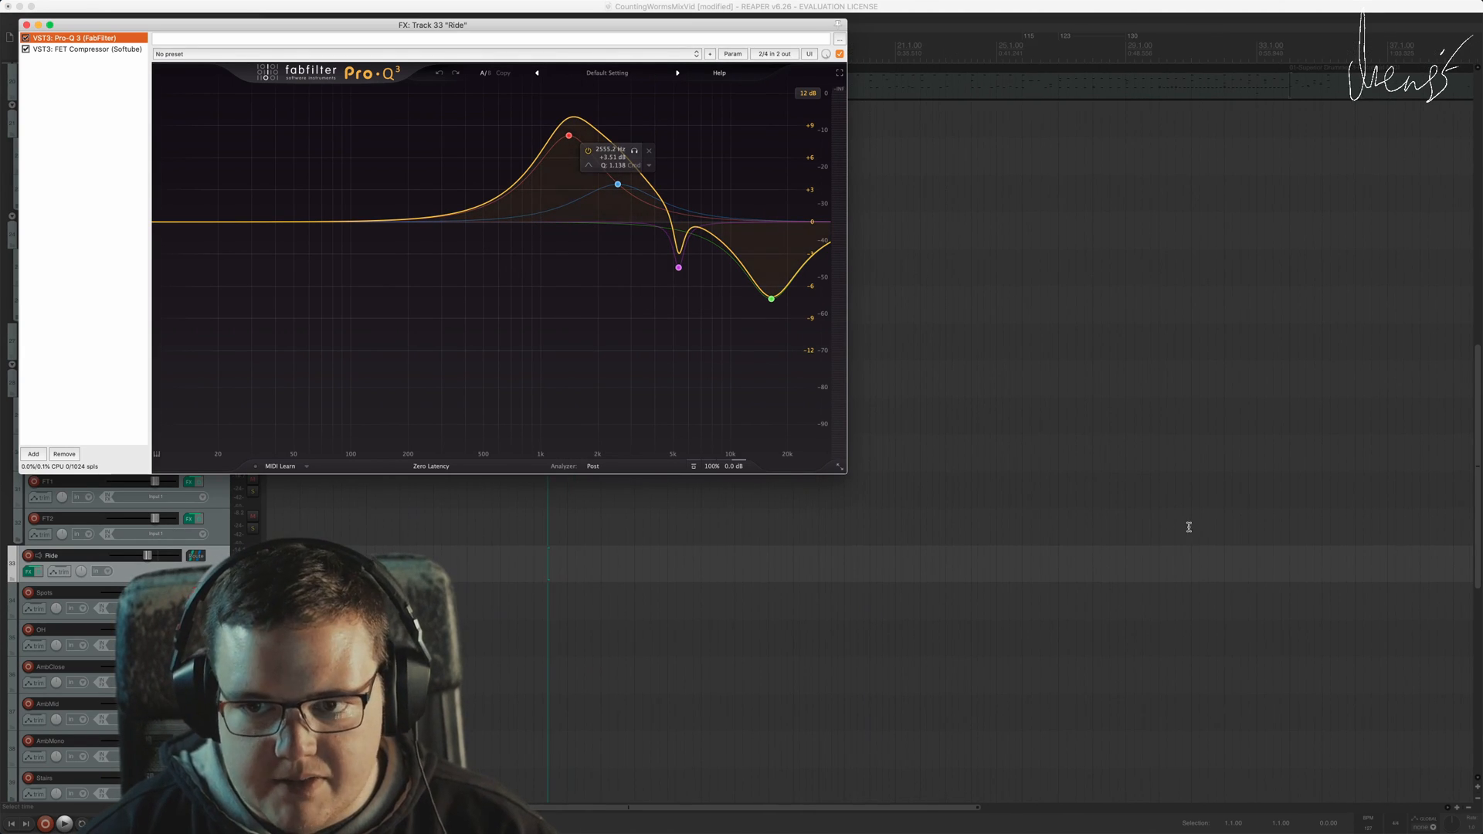
drag(1479, 520, 1479, 414)
scroll(1221, 499, down, 3)
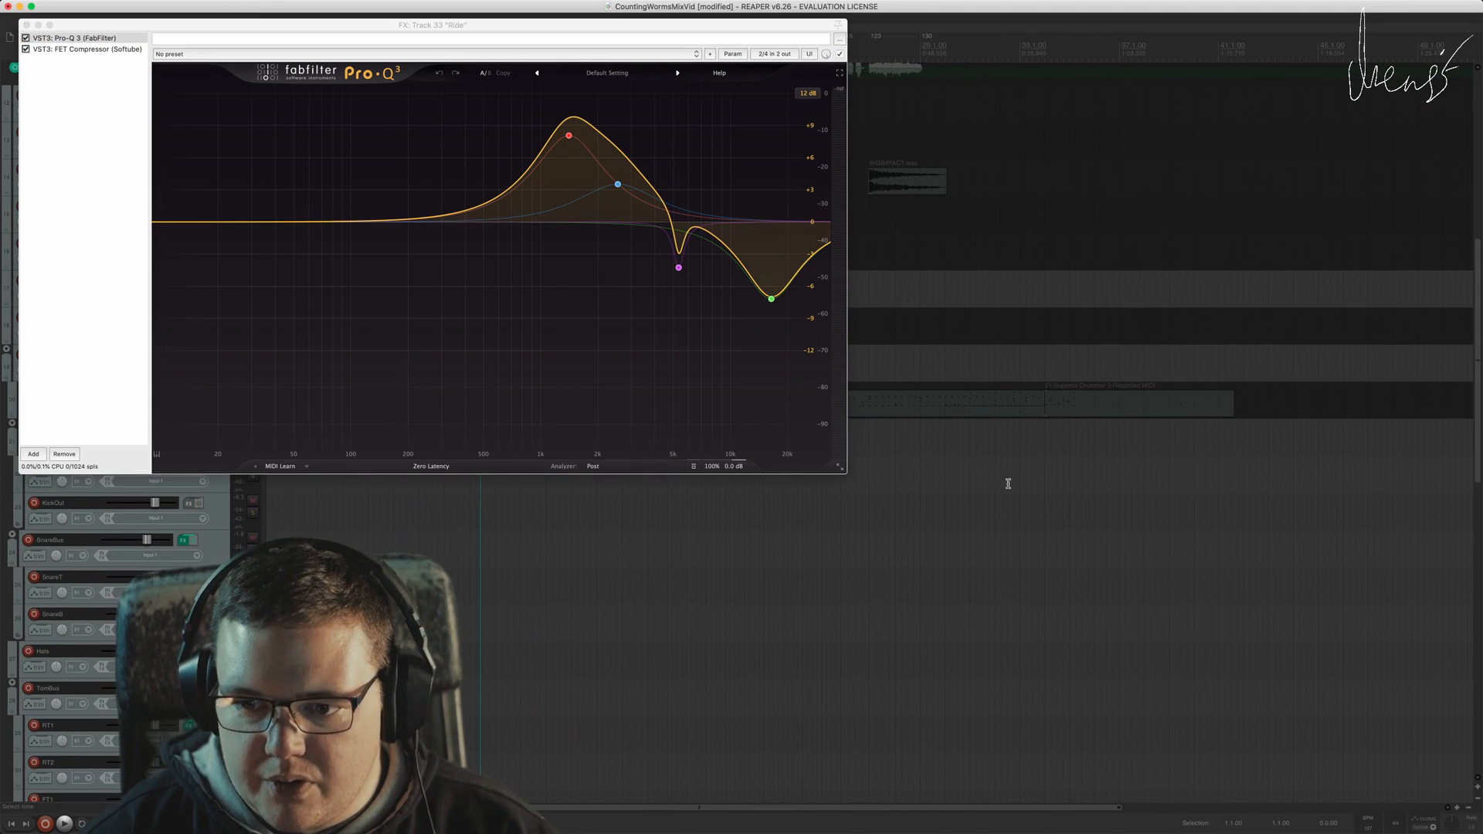
click(887, 431)
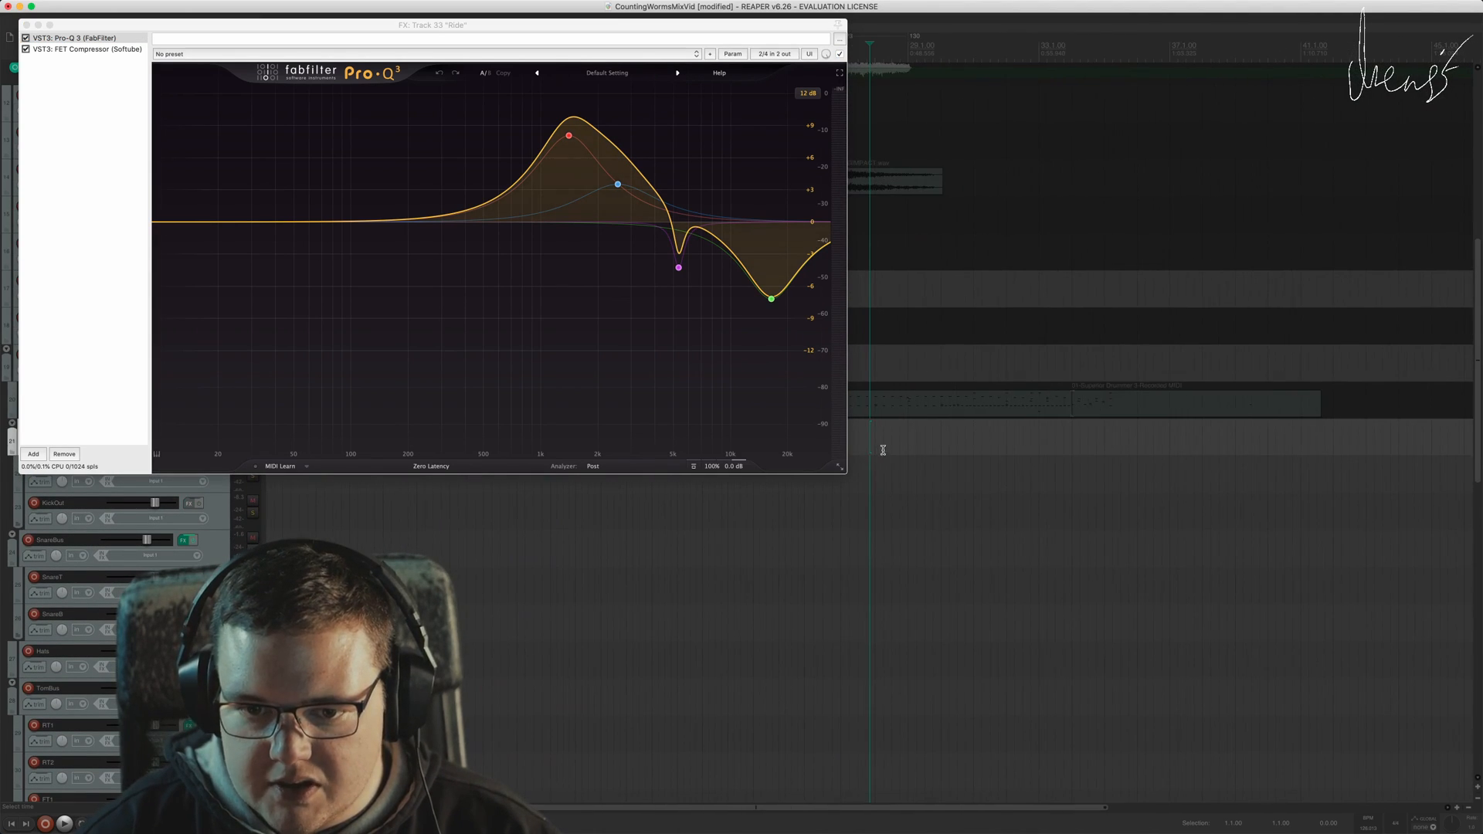
click(866, 431)
key(space)
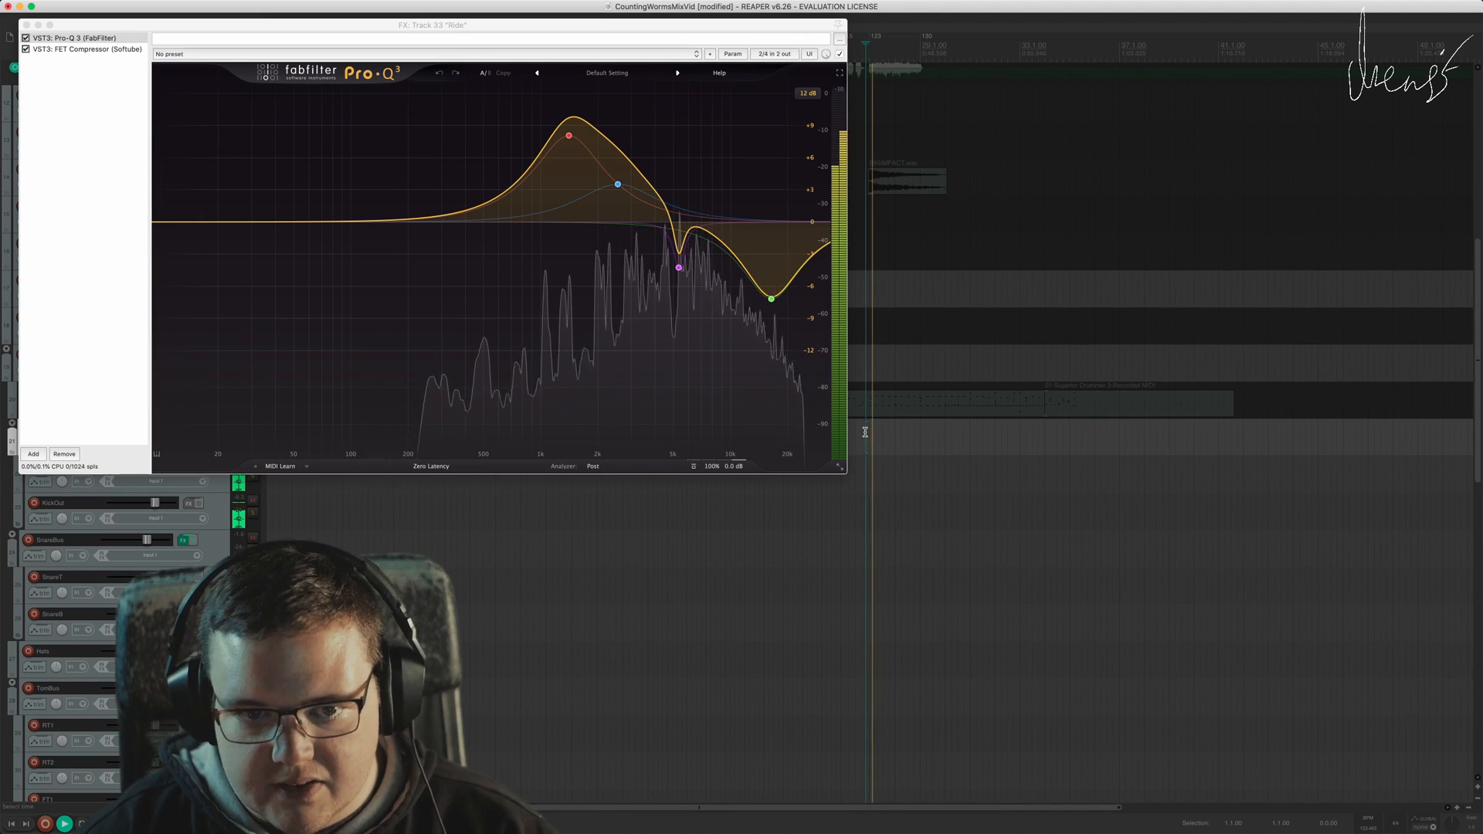
key(space)
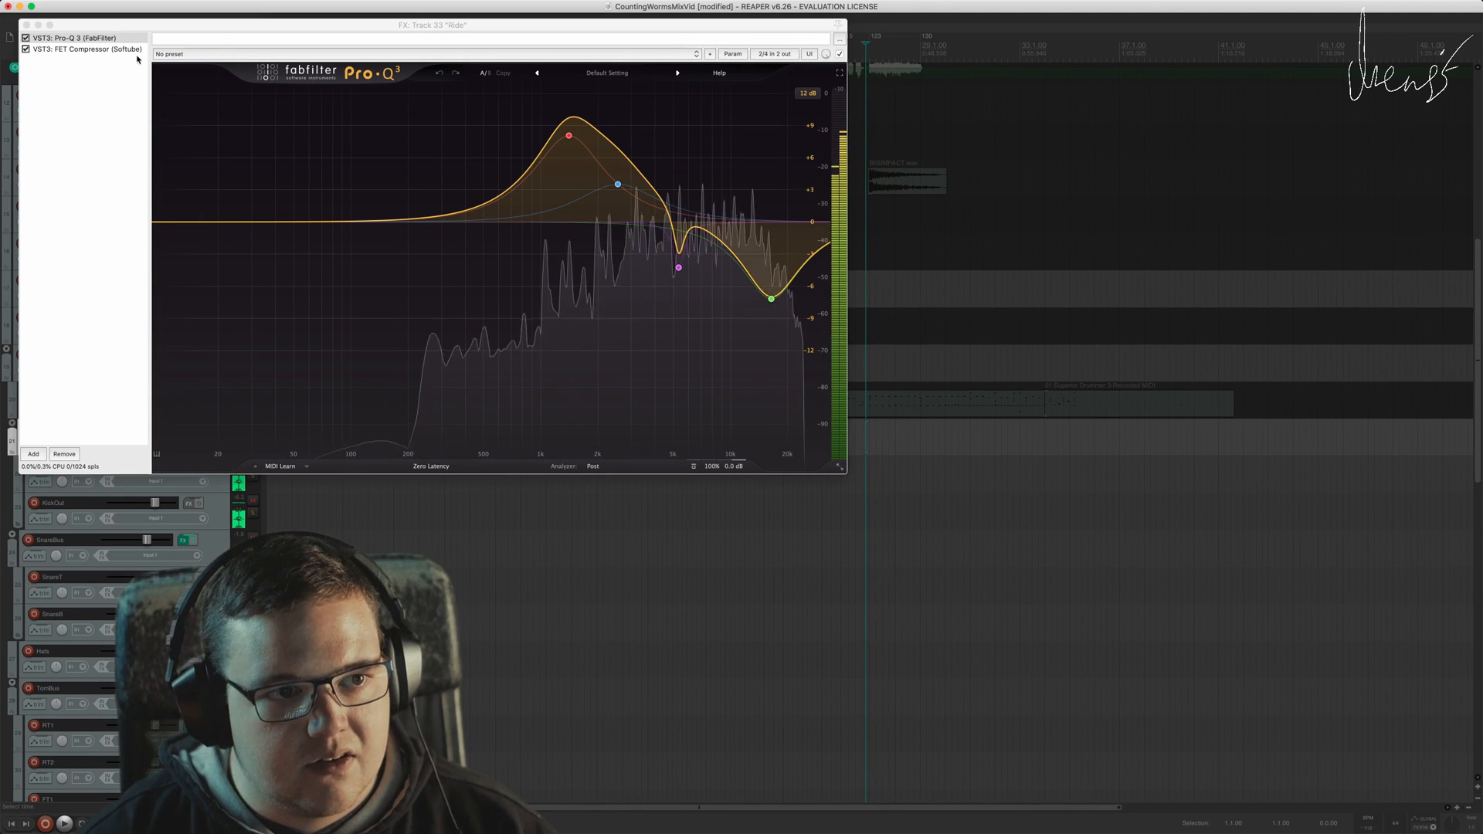
Step: Bypass the FET Compressor and Pro-Q 3 on the Ride track and listen to the unprocessed ride
click(25, 49)
click(26, 38)
key(space)
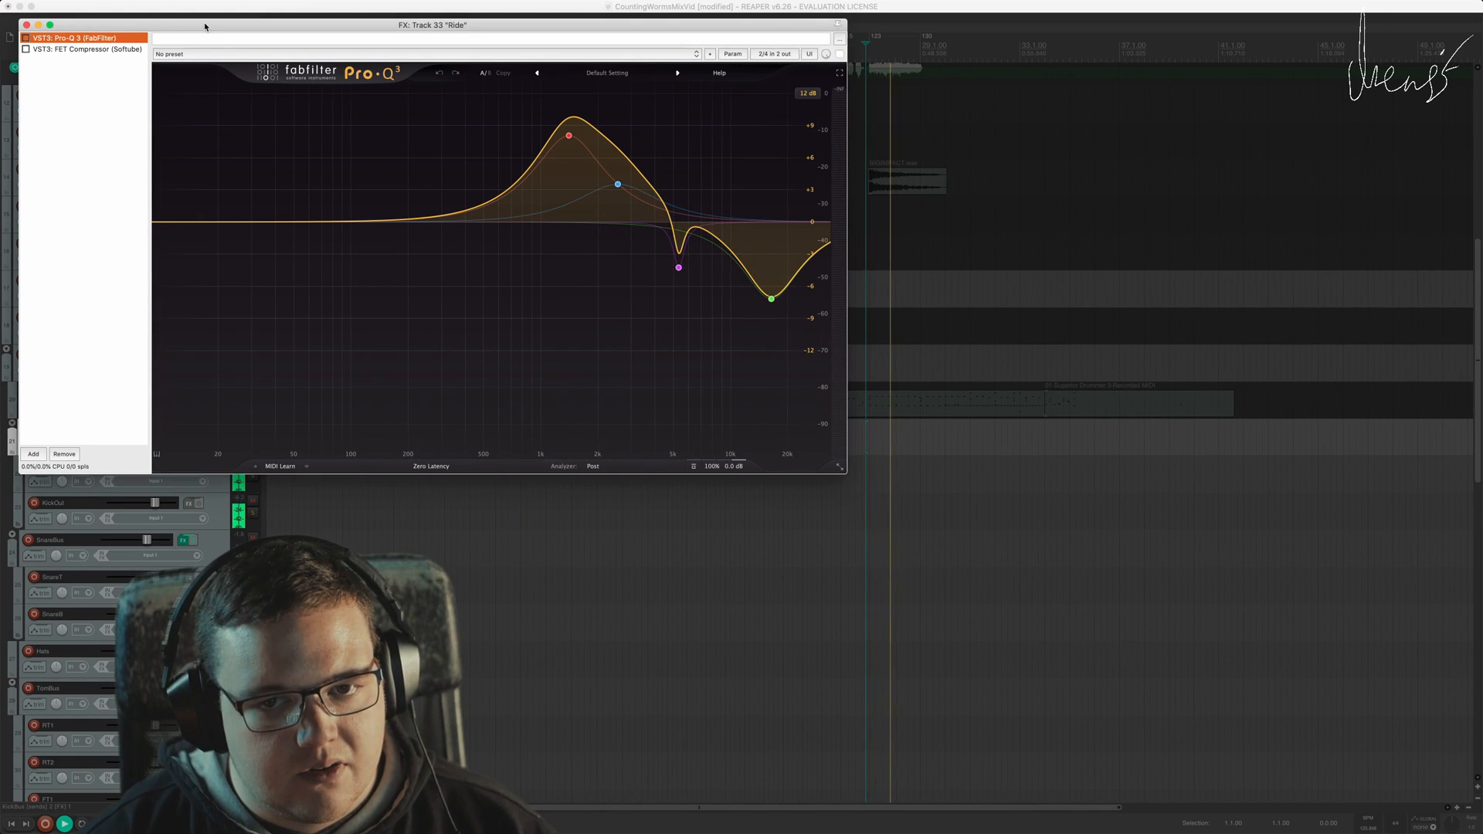
key(space)
Step: Mute the Spots, OH and ambience tracks below the Ride track
scroll(540, 624, down, 5)
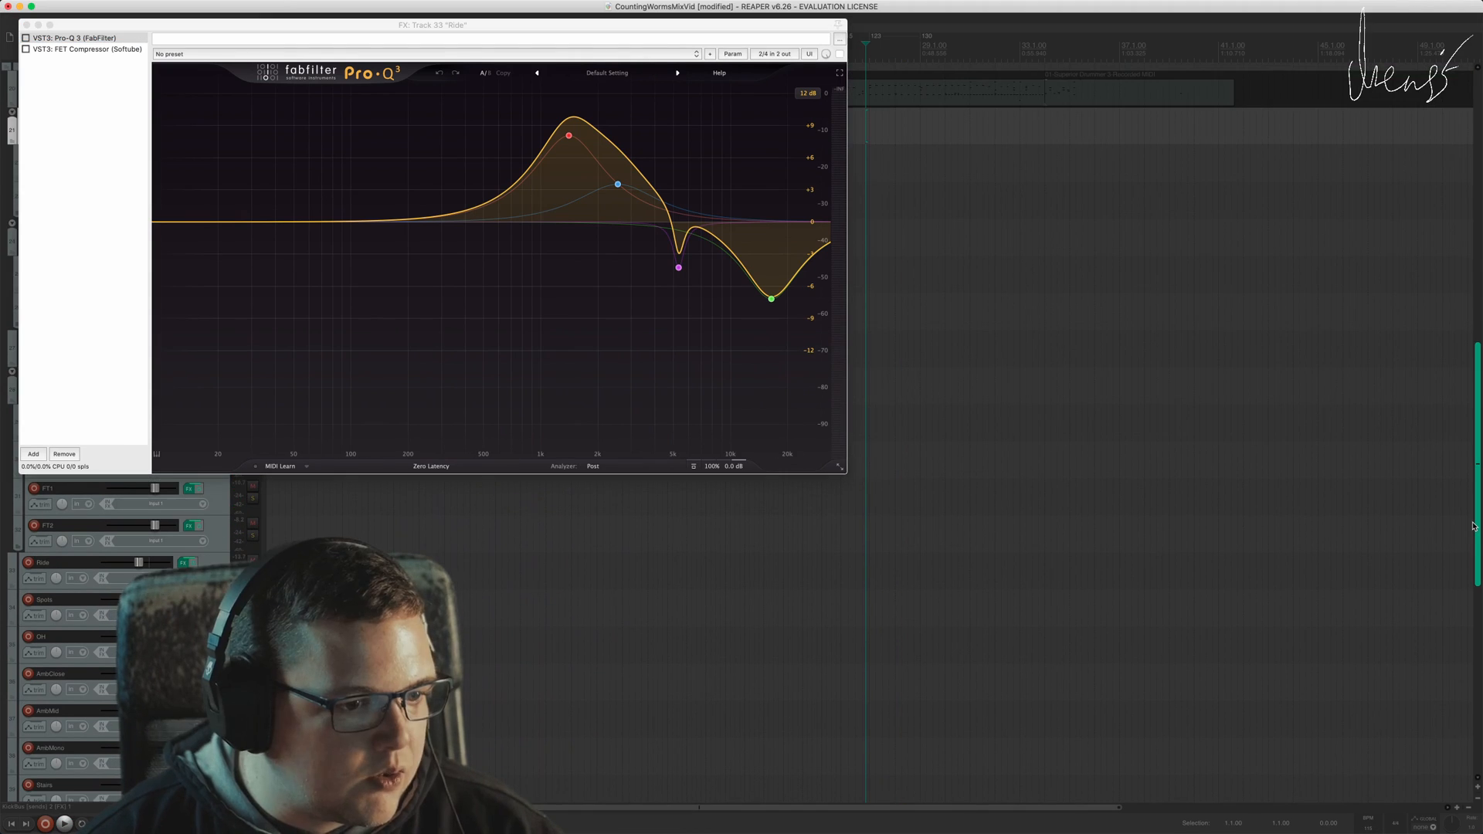
click(208, 608)
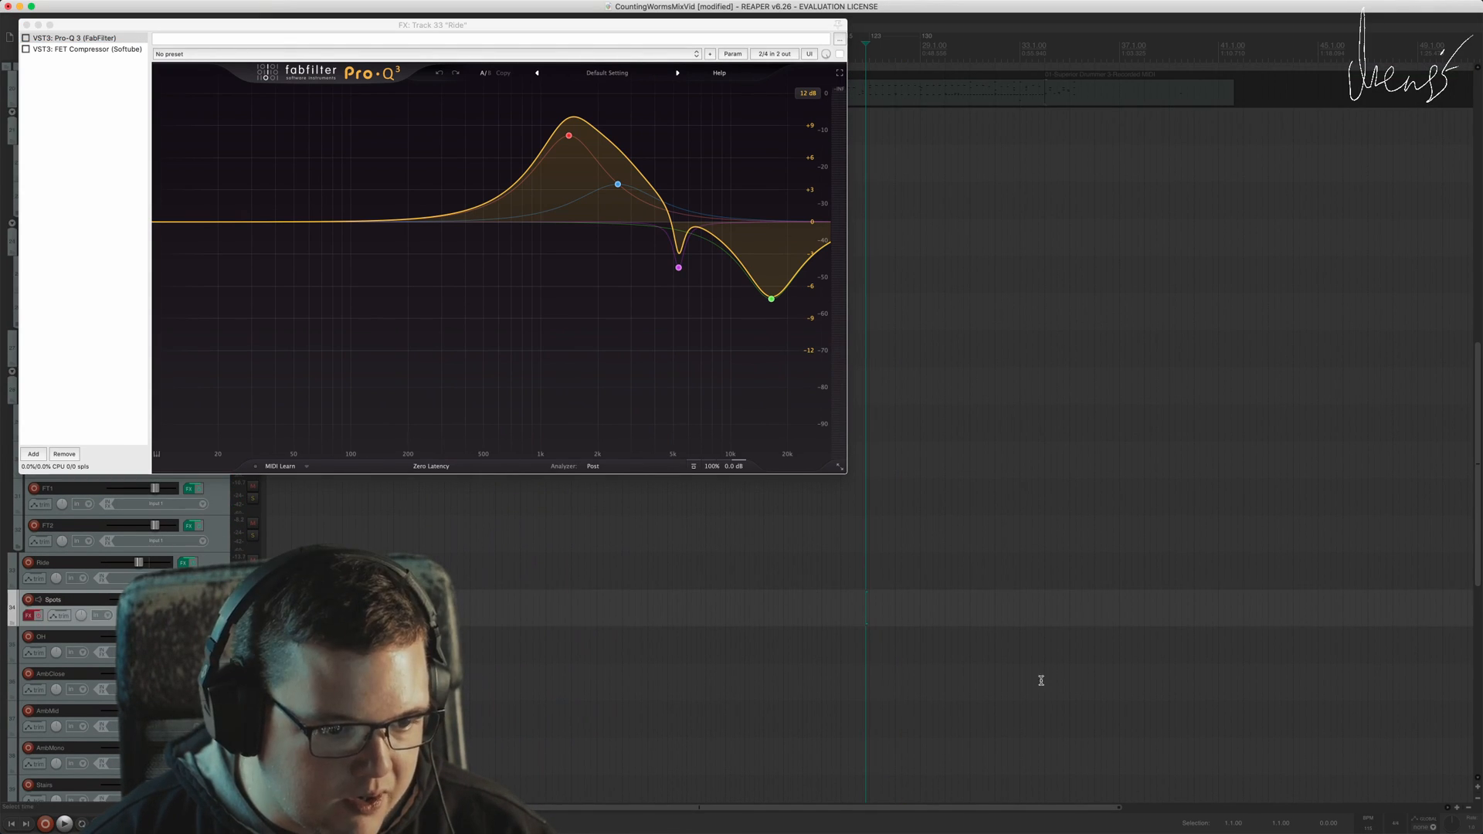
scroll(1479, 543, down, 1)
key(space)
Step: Re-enable Pro-Q 3 on the Ride track and examine its high-frequency cuts during playback
scroll(787, 505, up, 4)
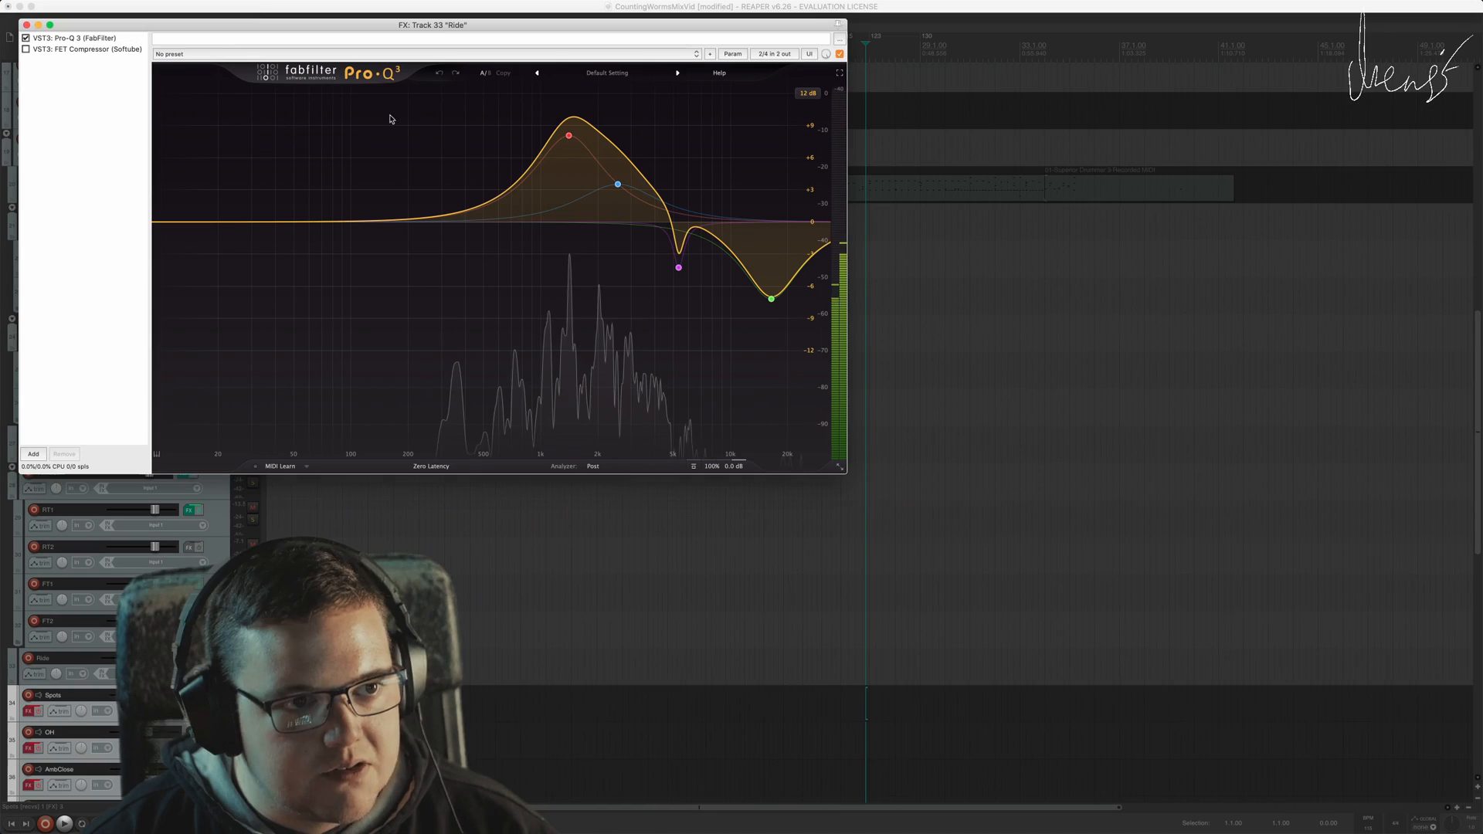
click(771, 299)
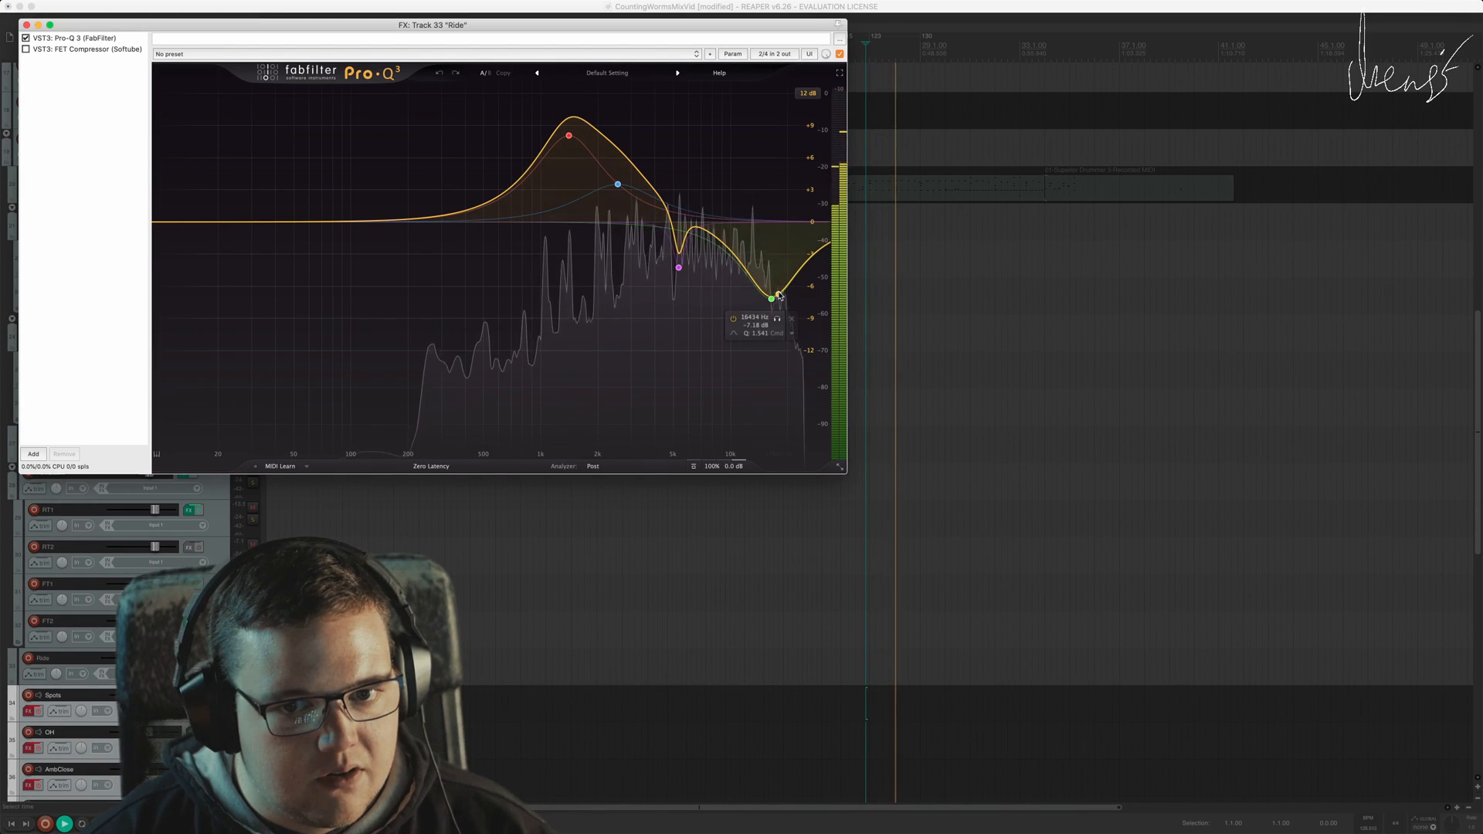
click(678, 267)
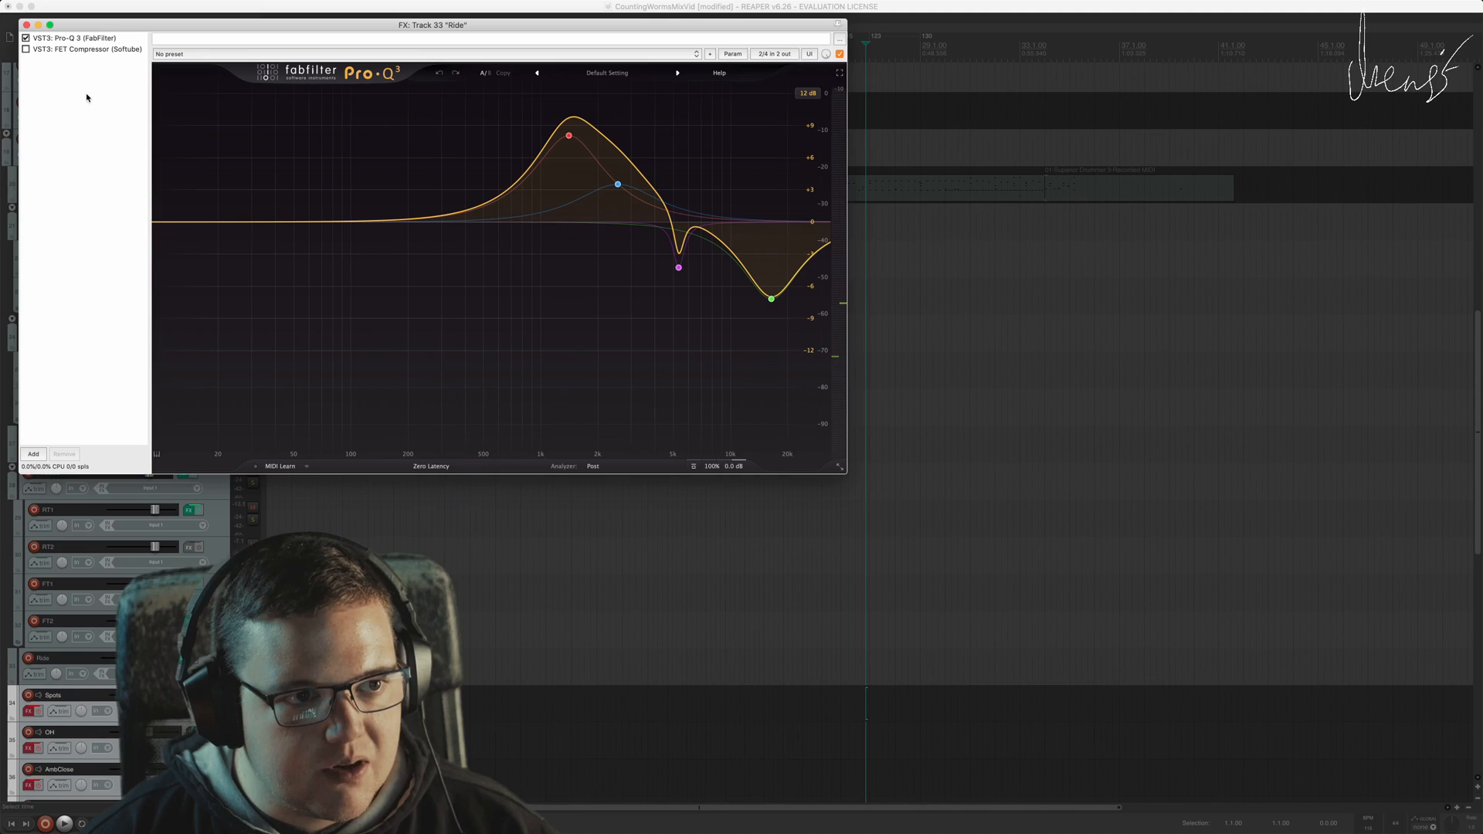
Step: Re-enable the FET Compressor on the Ride track and examine its settings while playing the ride
click(25, 49)
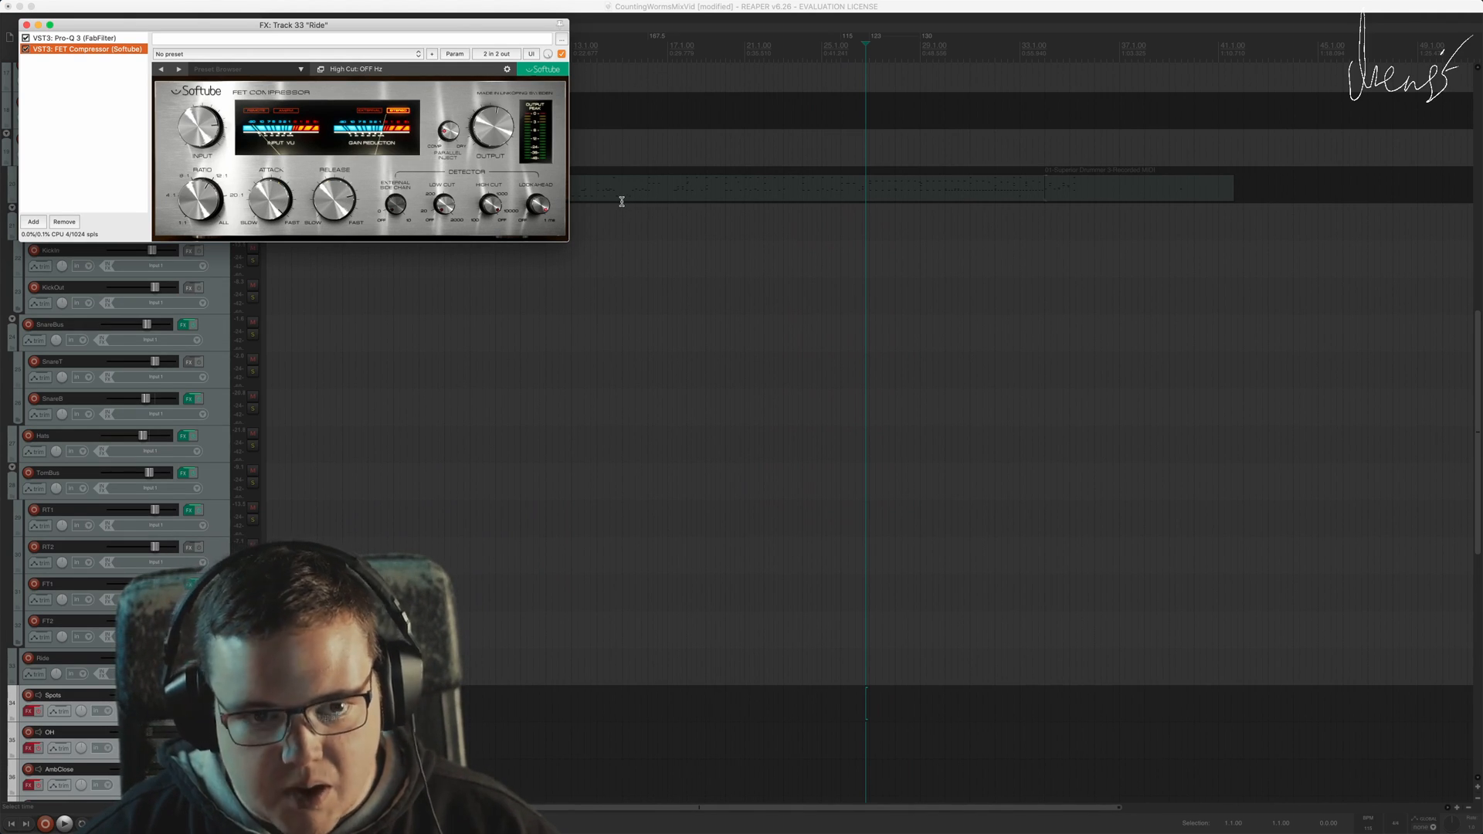
drag(331, 27, 408, 180)
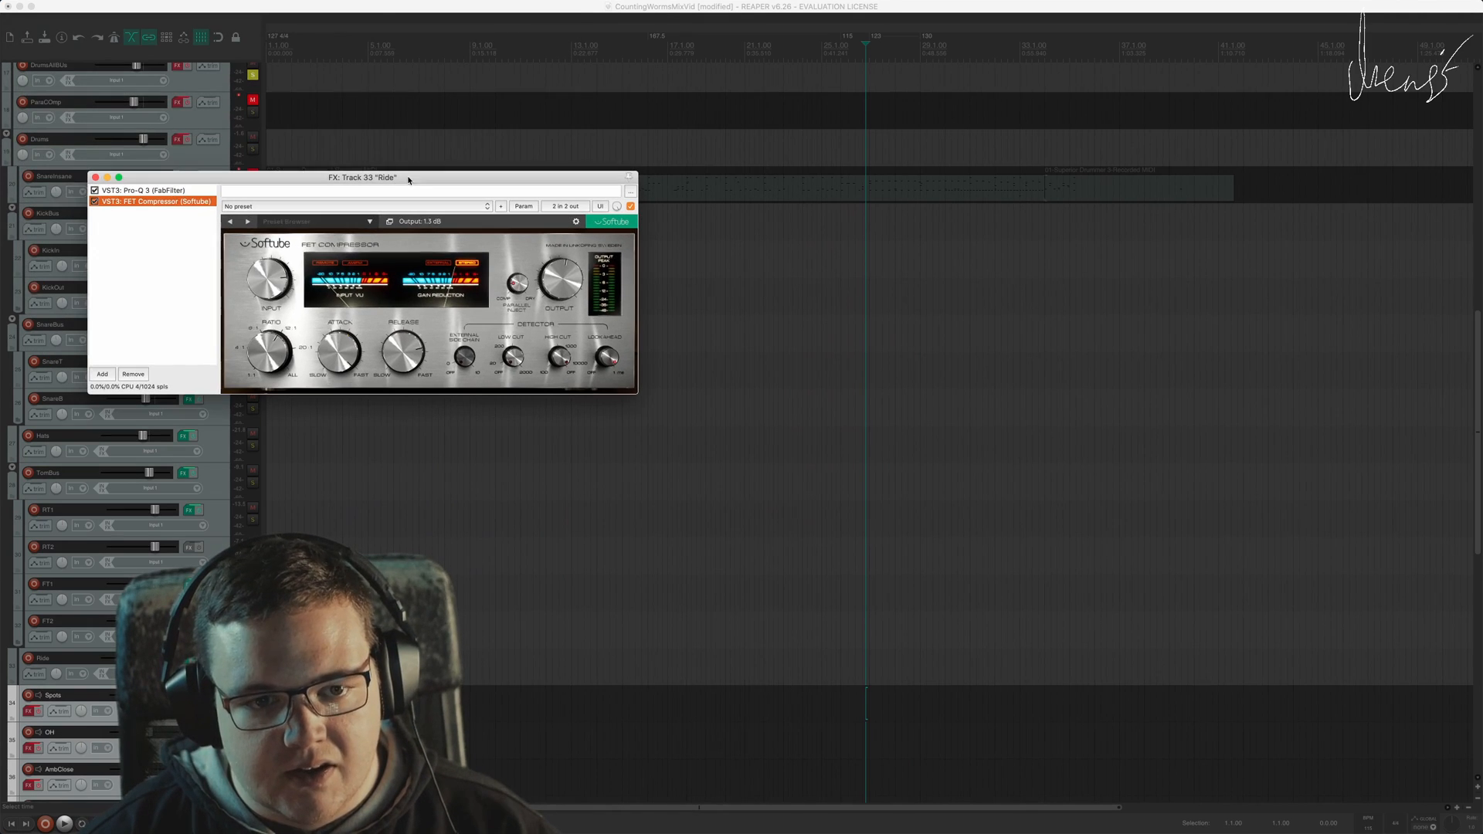
key(space)
mouse_move(437, 340)
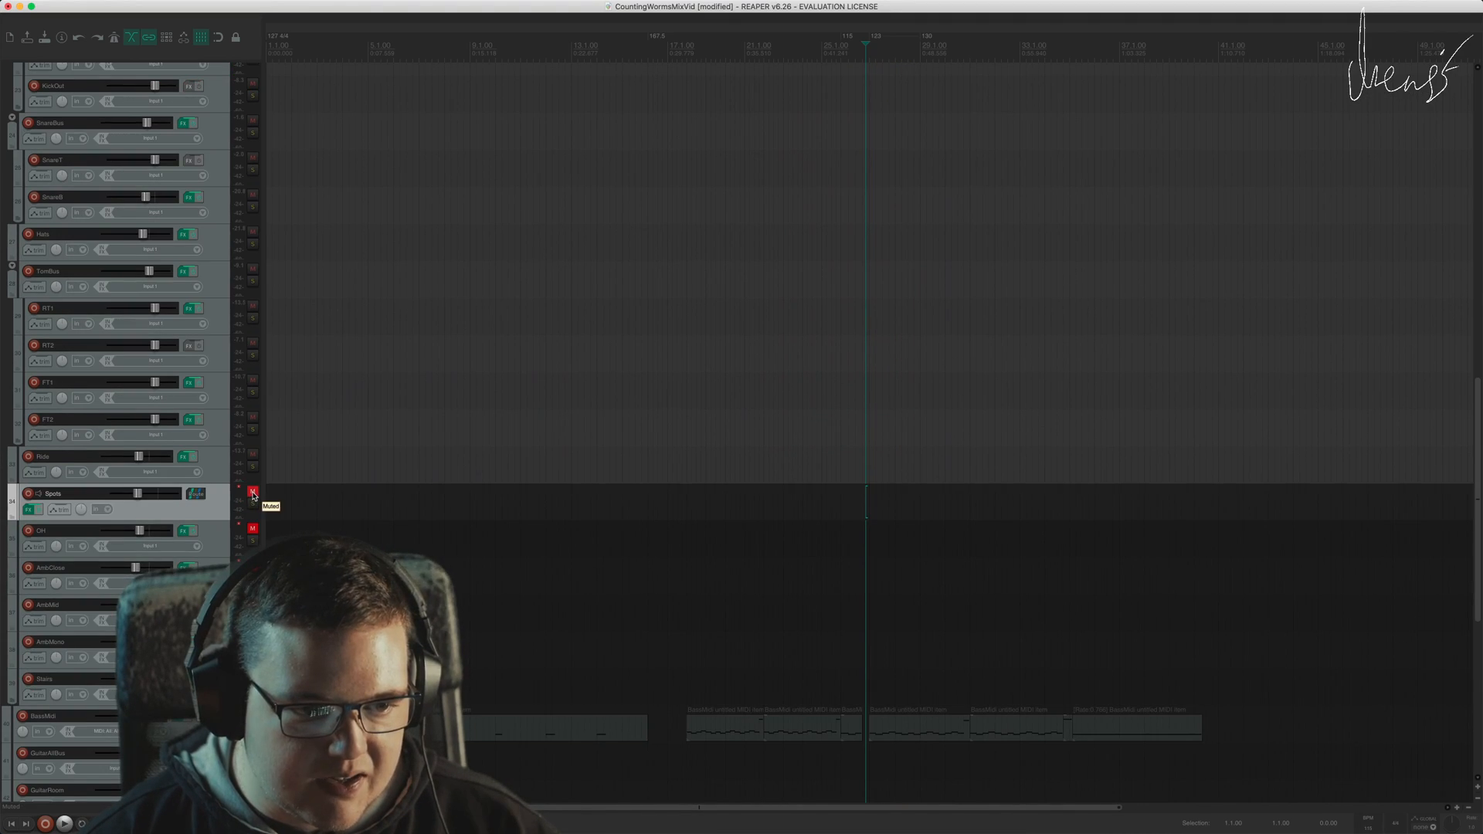
Step: Unmute the Spots track, enable its effects chain and compare its sound with Pro-Q 3 off and on
click(252, 493)
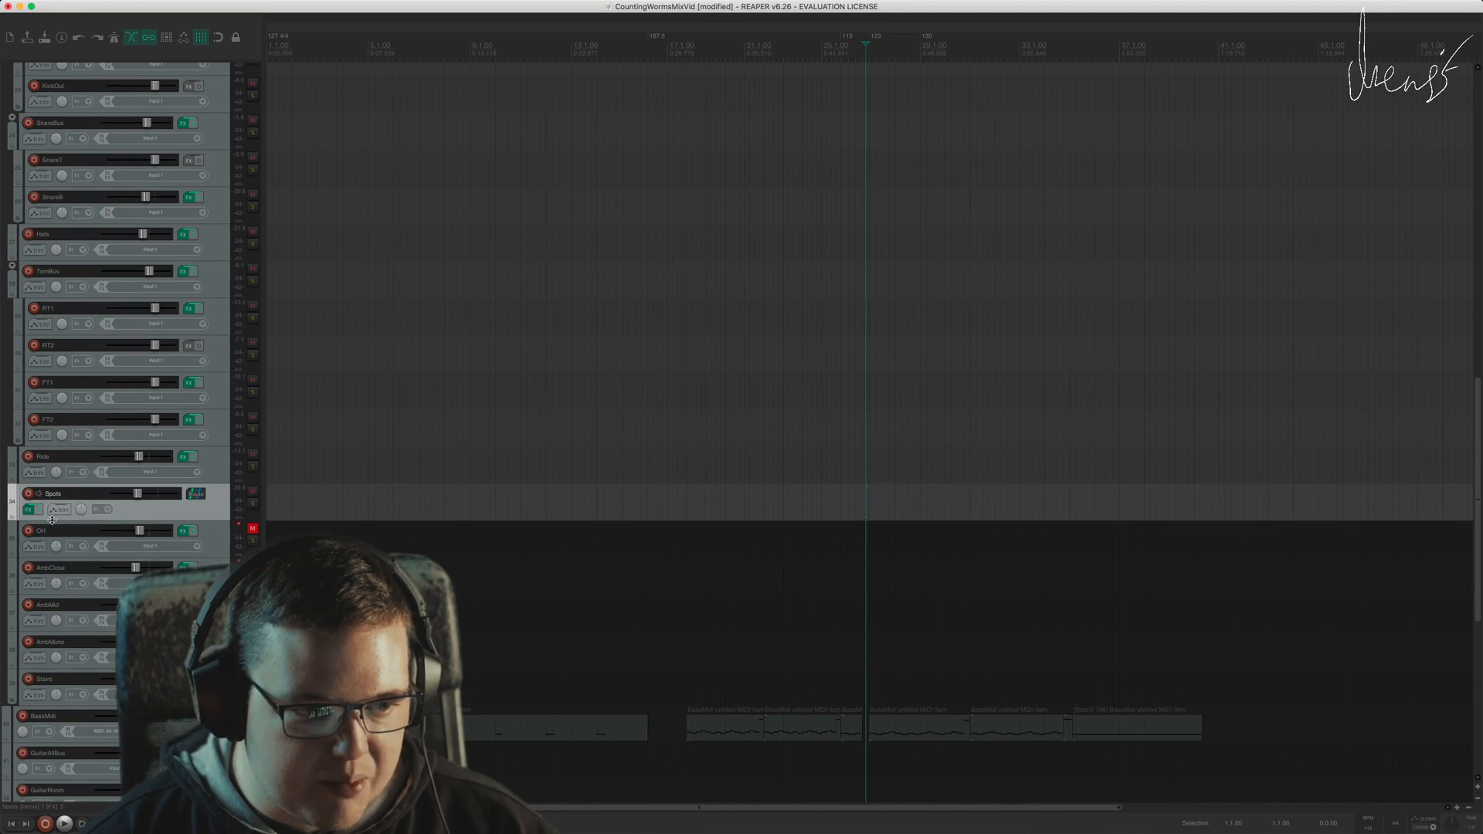
click(31, 510)
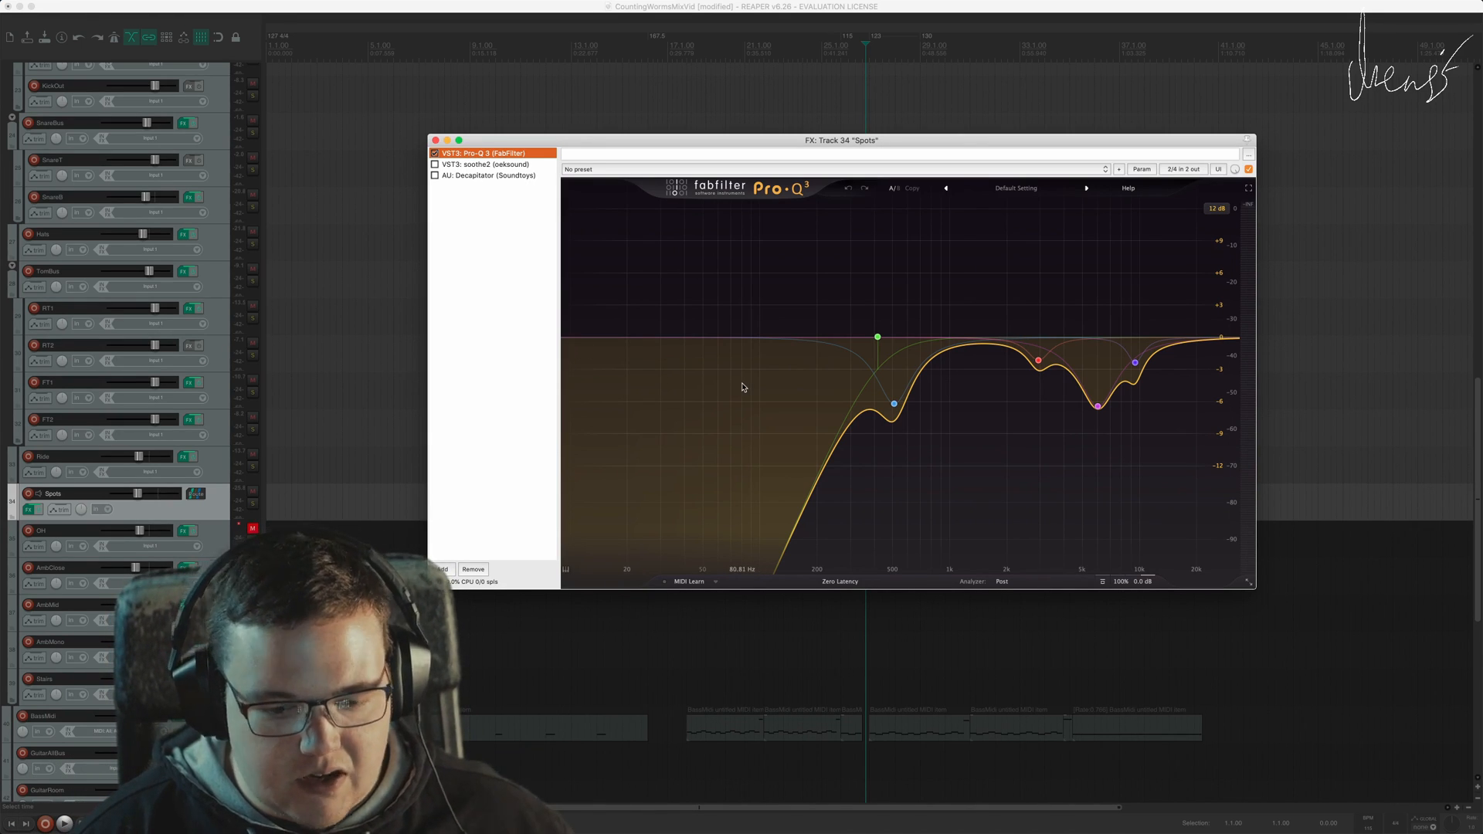
key(space)
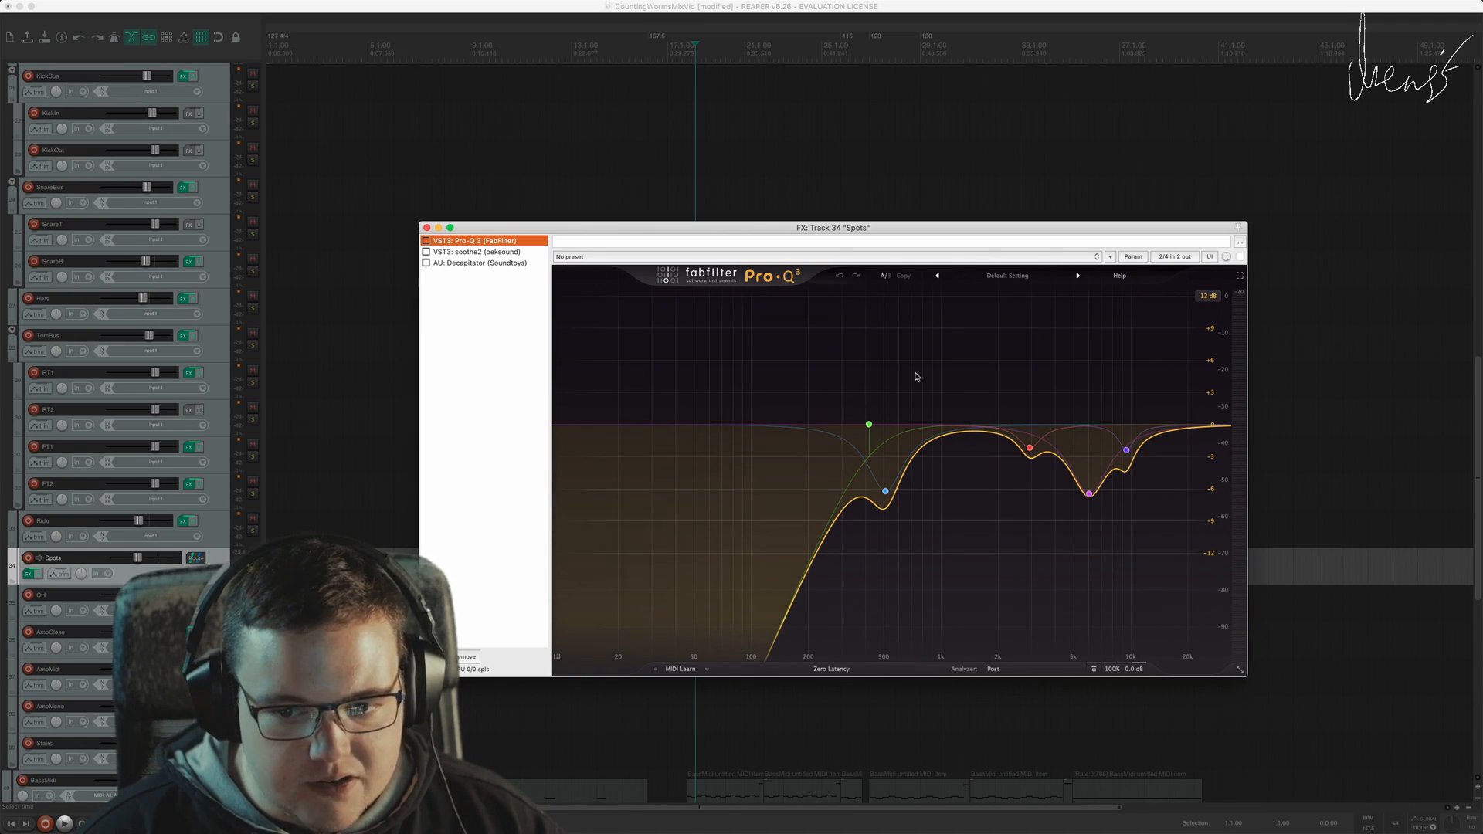
click(426, 241)
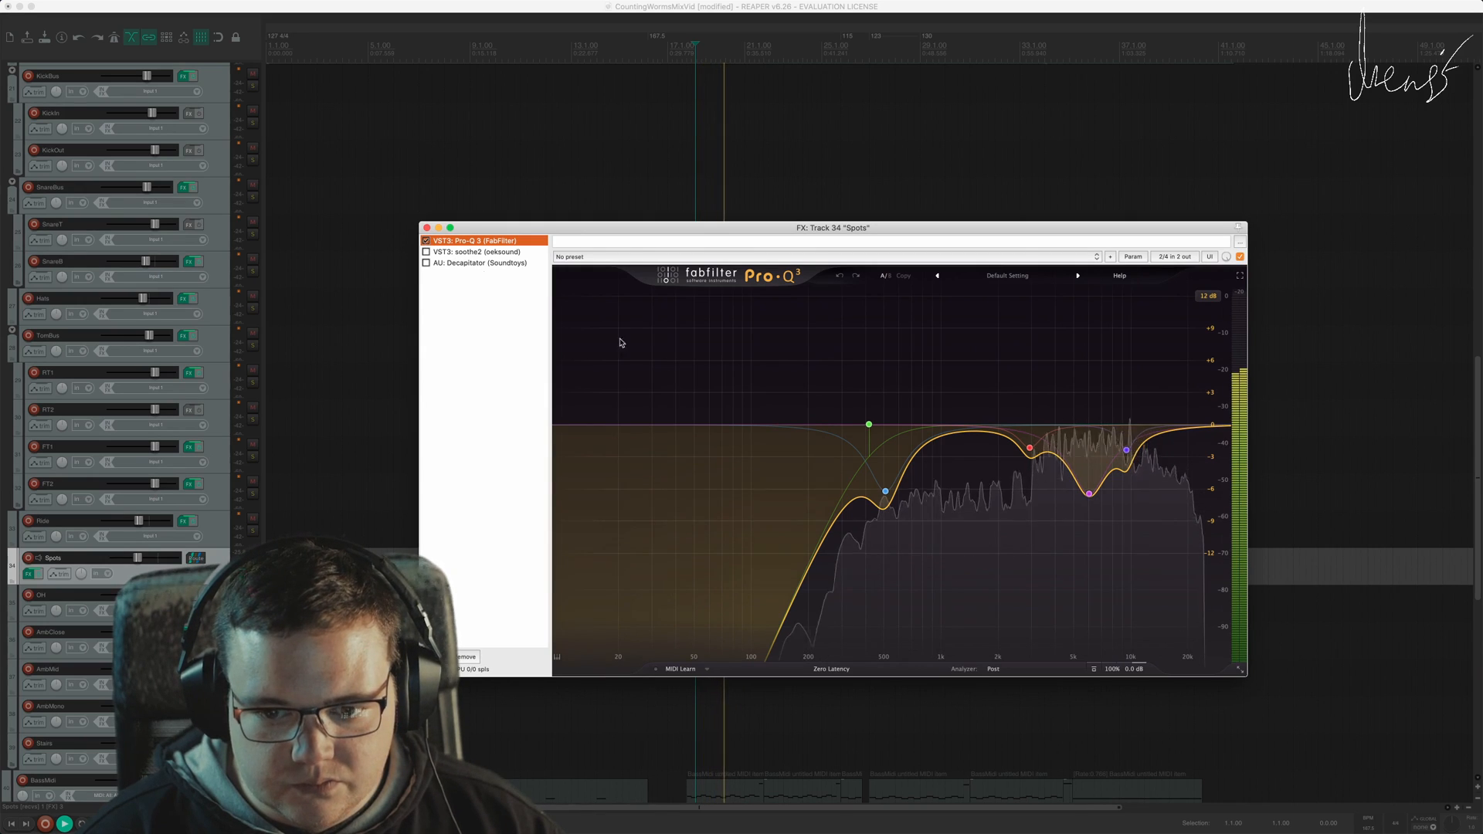
key(space)
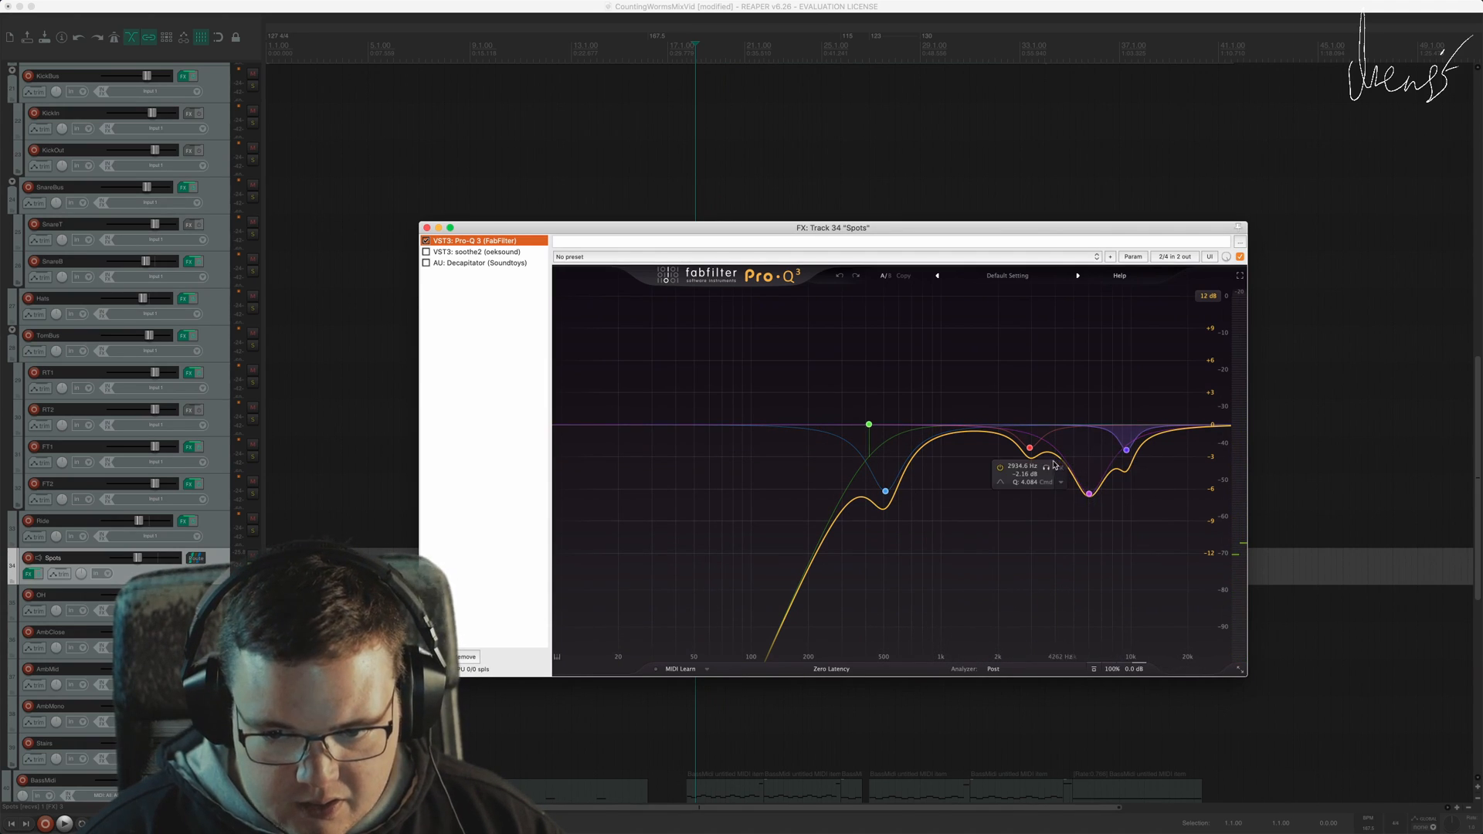
Step: Enable soothe2 on the Spots track and use its delta monitoring briefly to hear the removed resonances
click(505, 312)
click(426, 252)
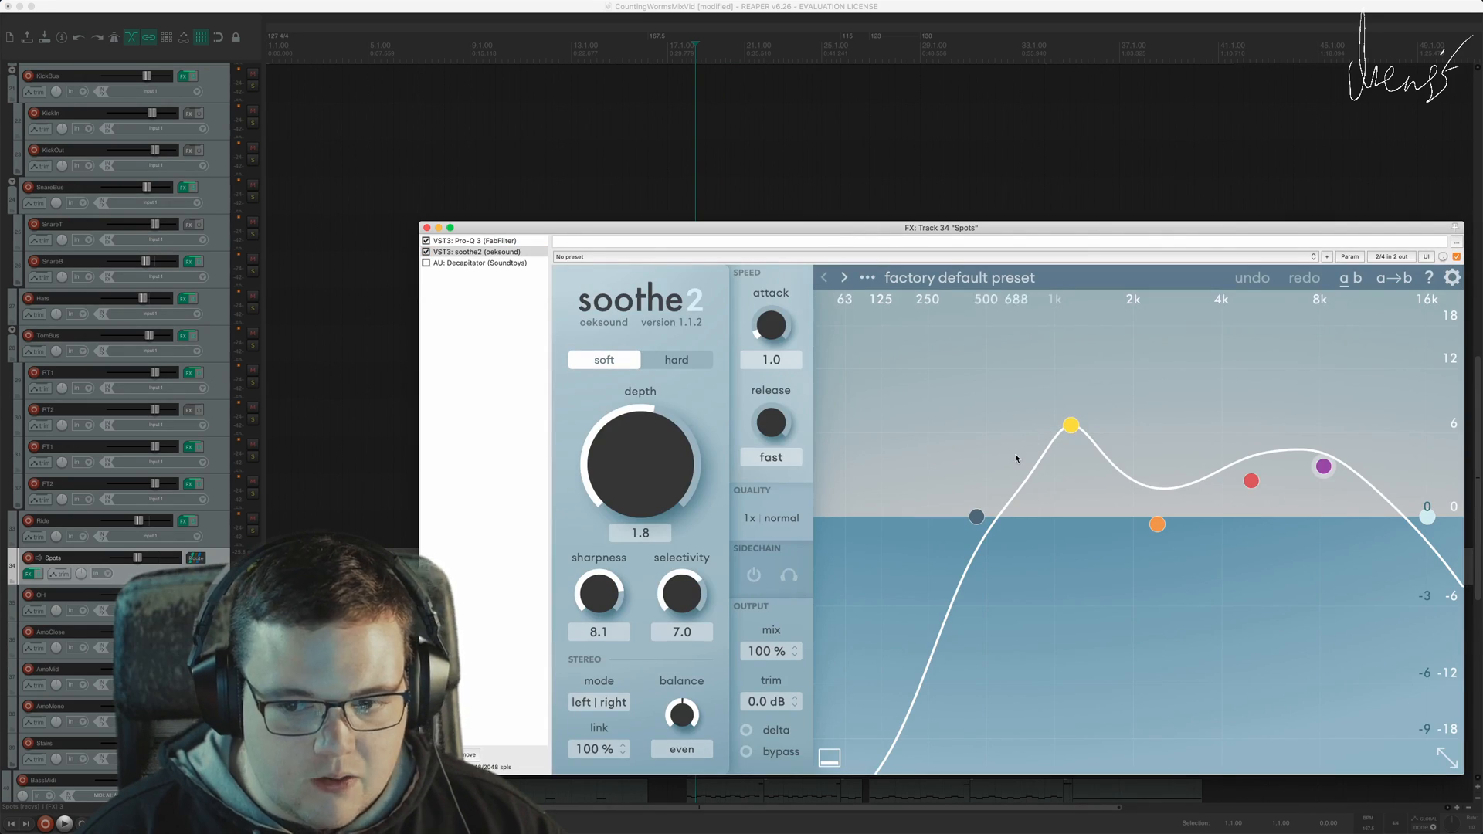
drag(1080, 228, 930, 120)
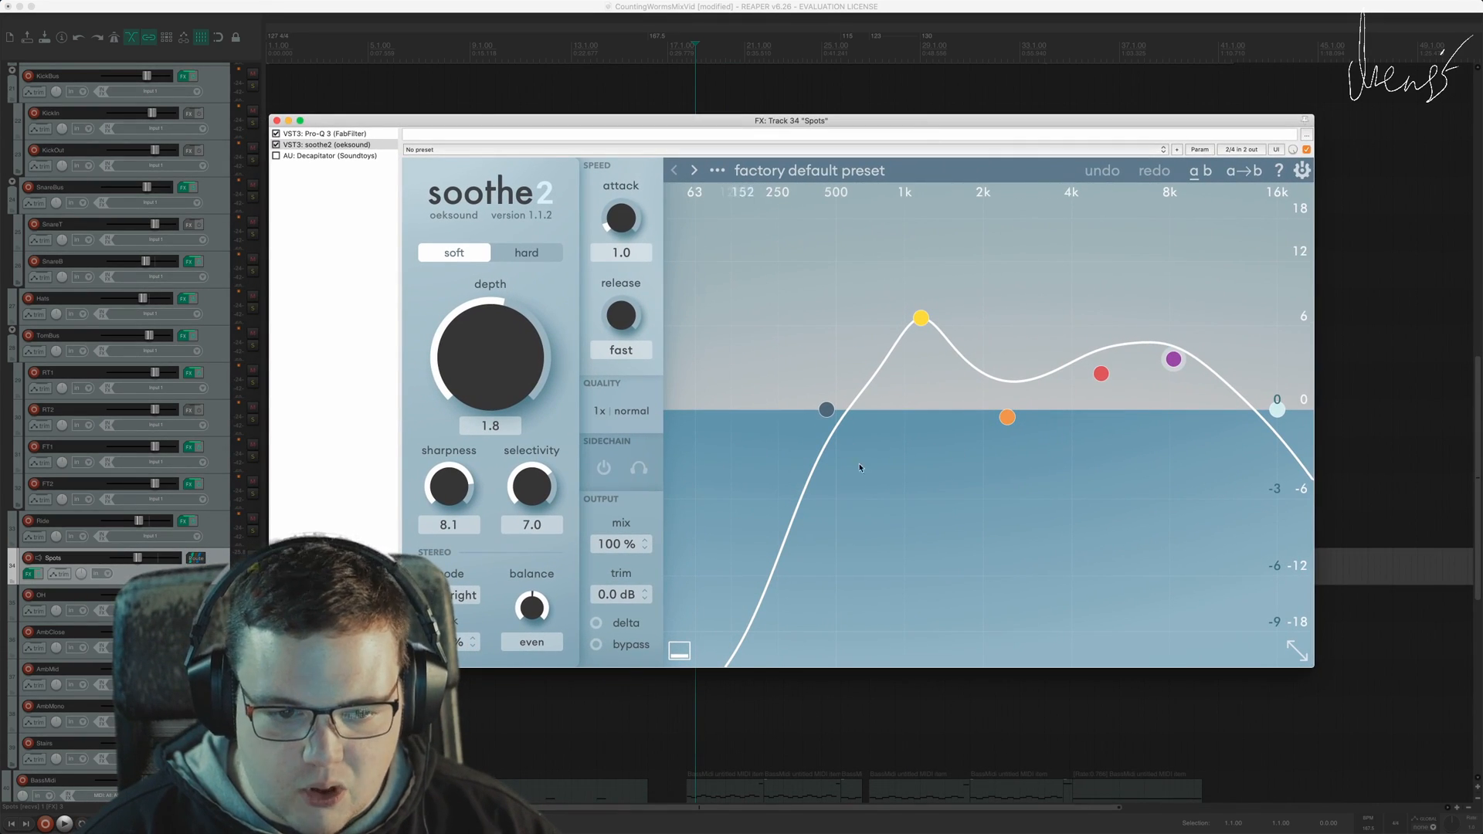
key(space)
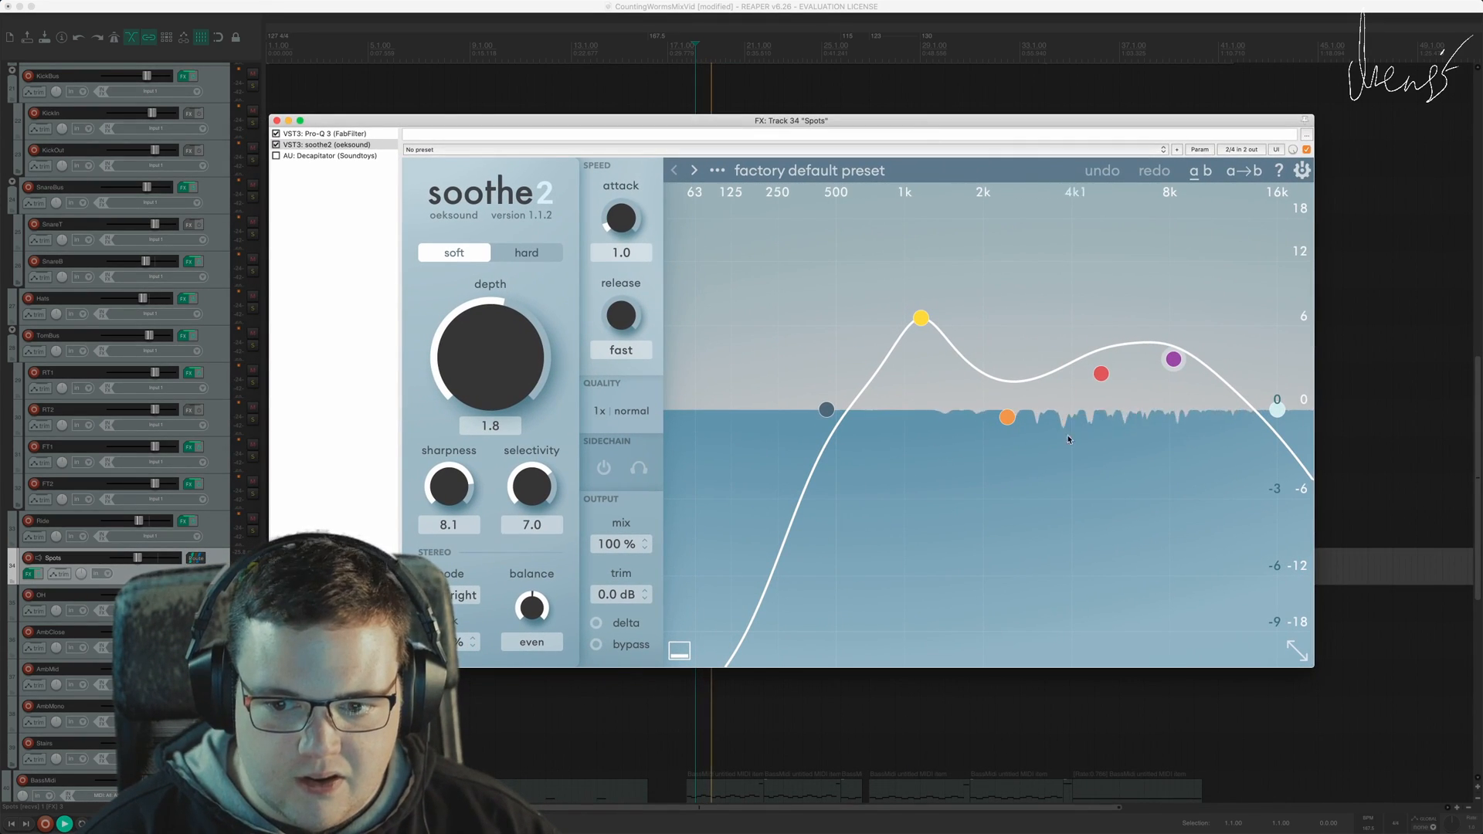
click(595, 623)
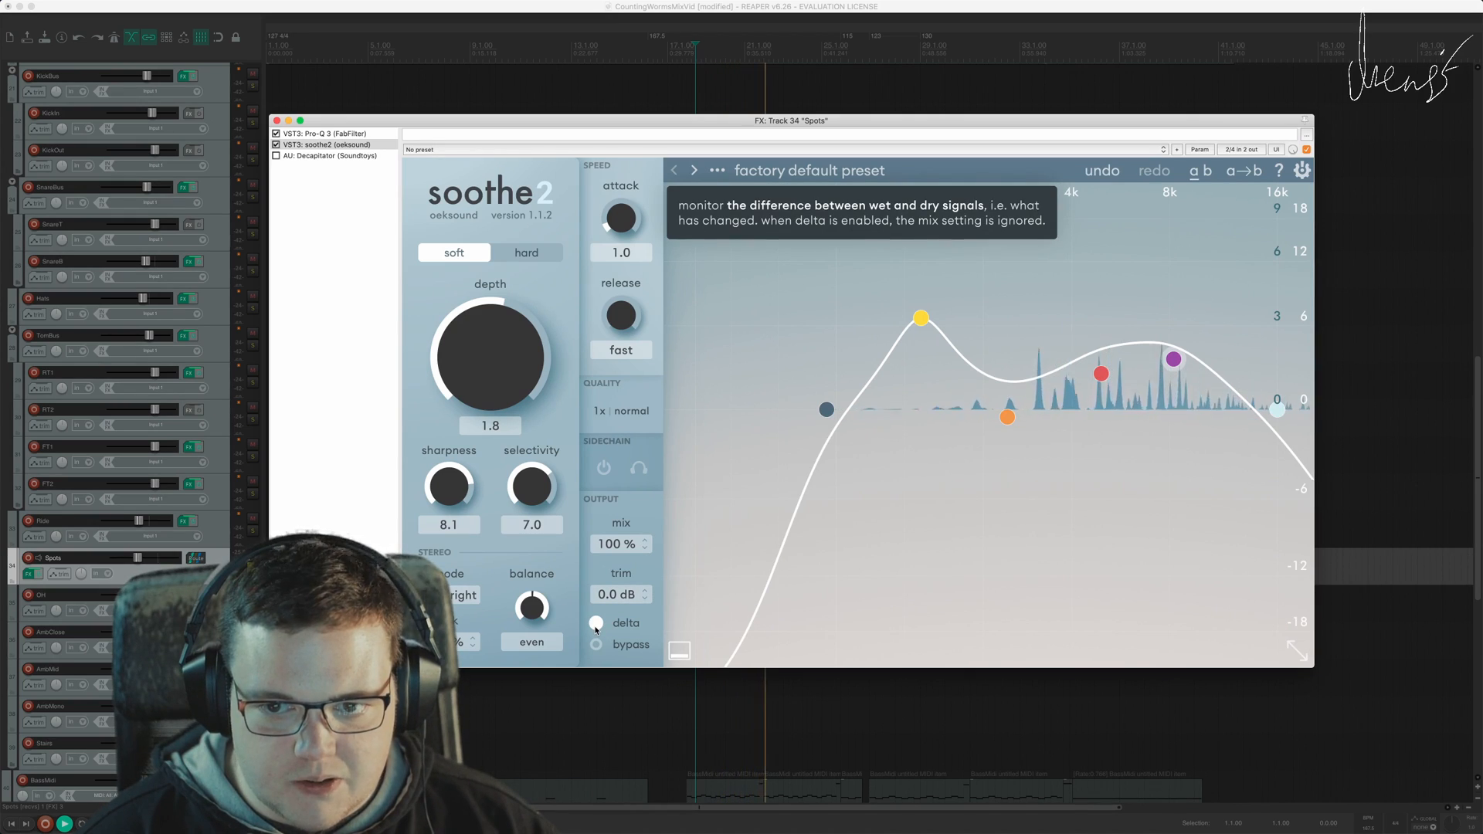
click(595, 624)
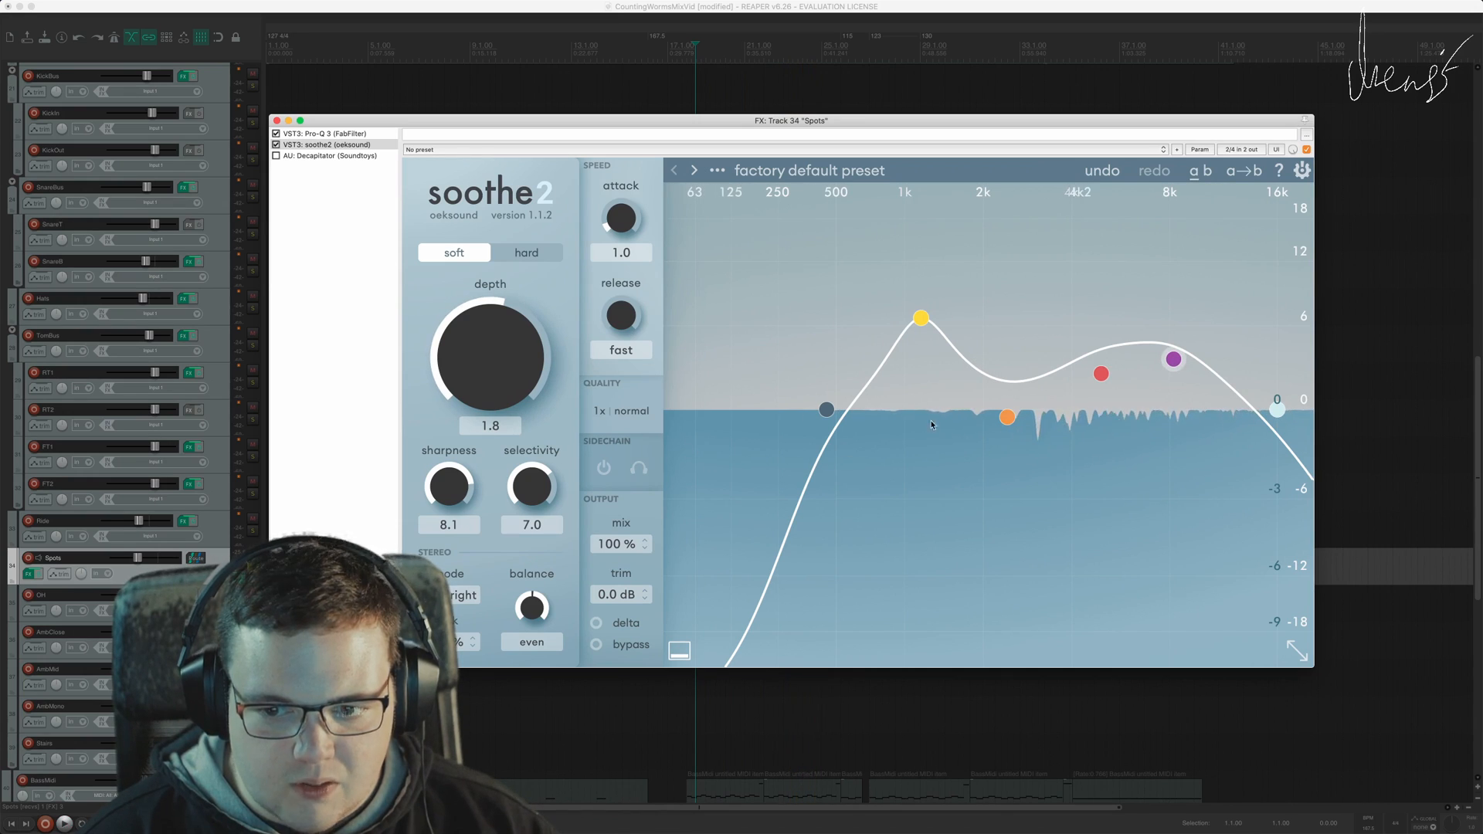
Step: Enable the Decapitator on the Spots track, examine its settings and listen to the result with the drums
click(330, 155)
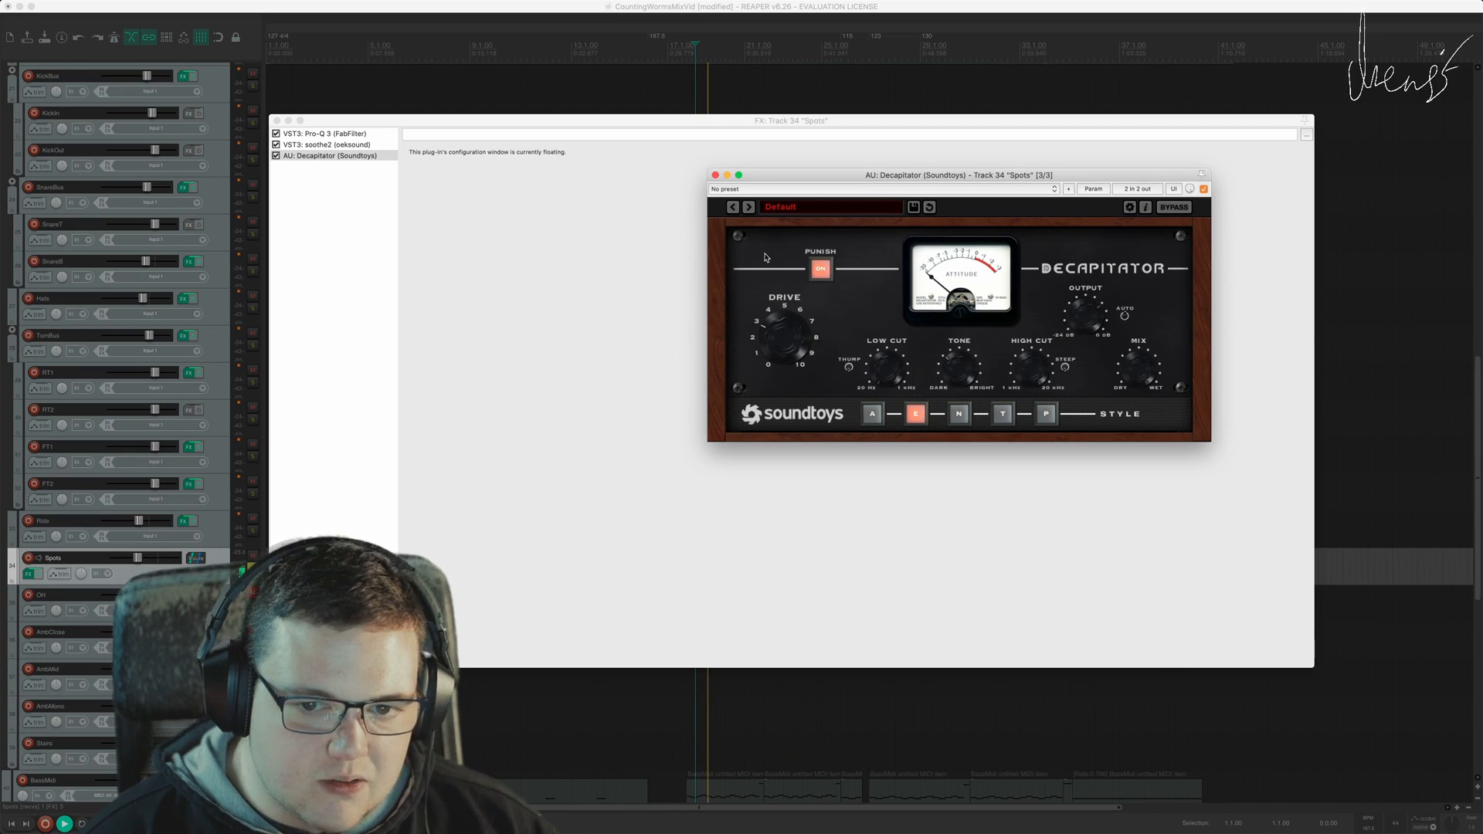
click(277, 156)
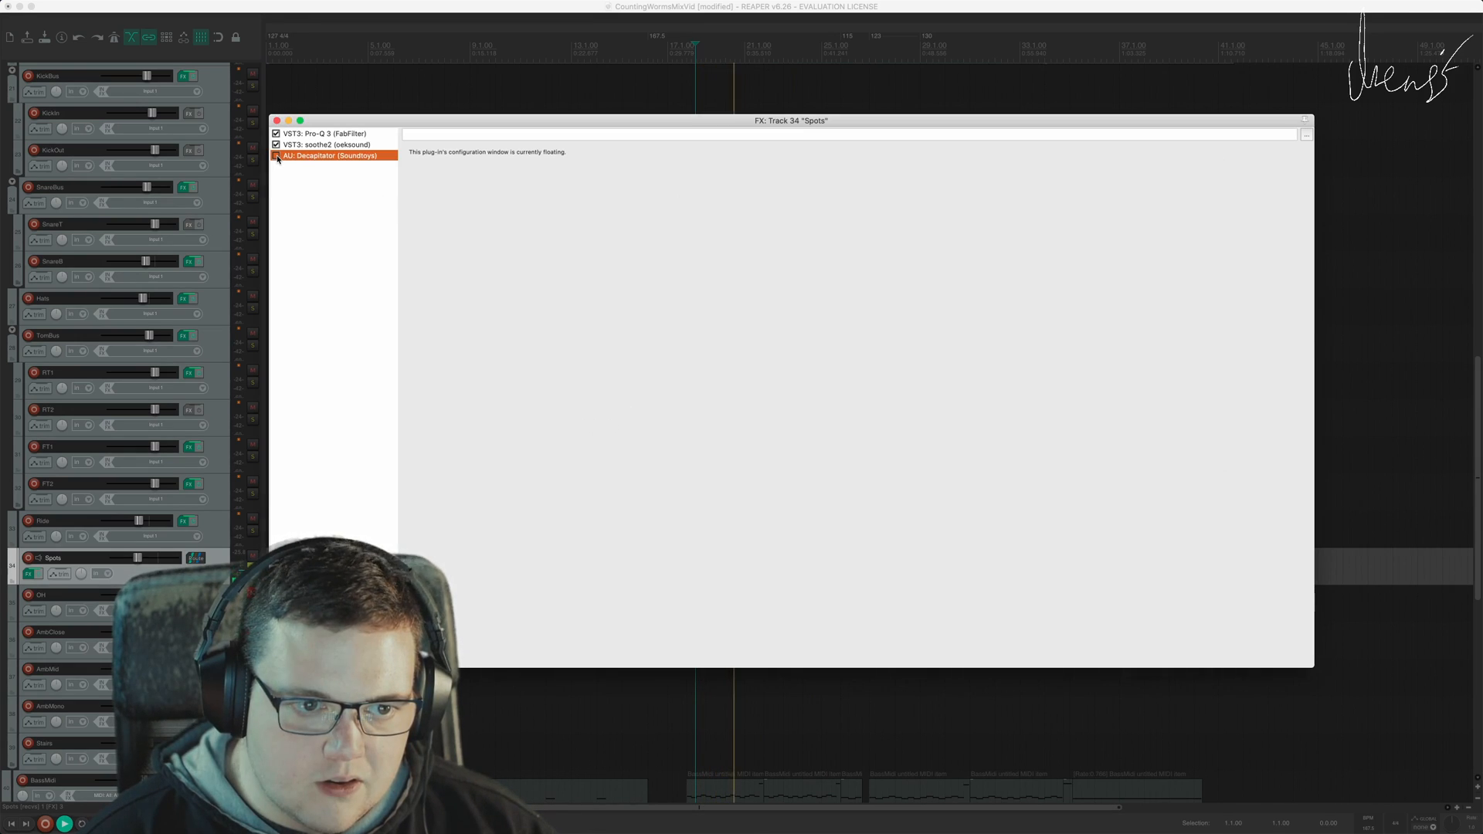
drag(356, 121, 316, 352)
click(954, 194)
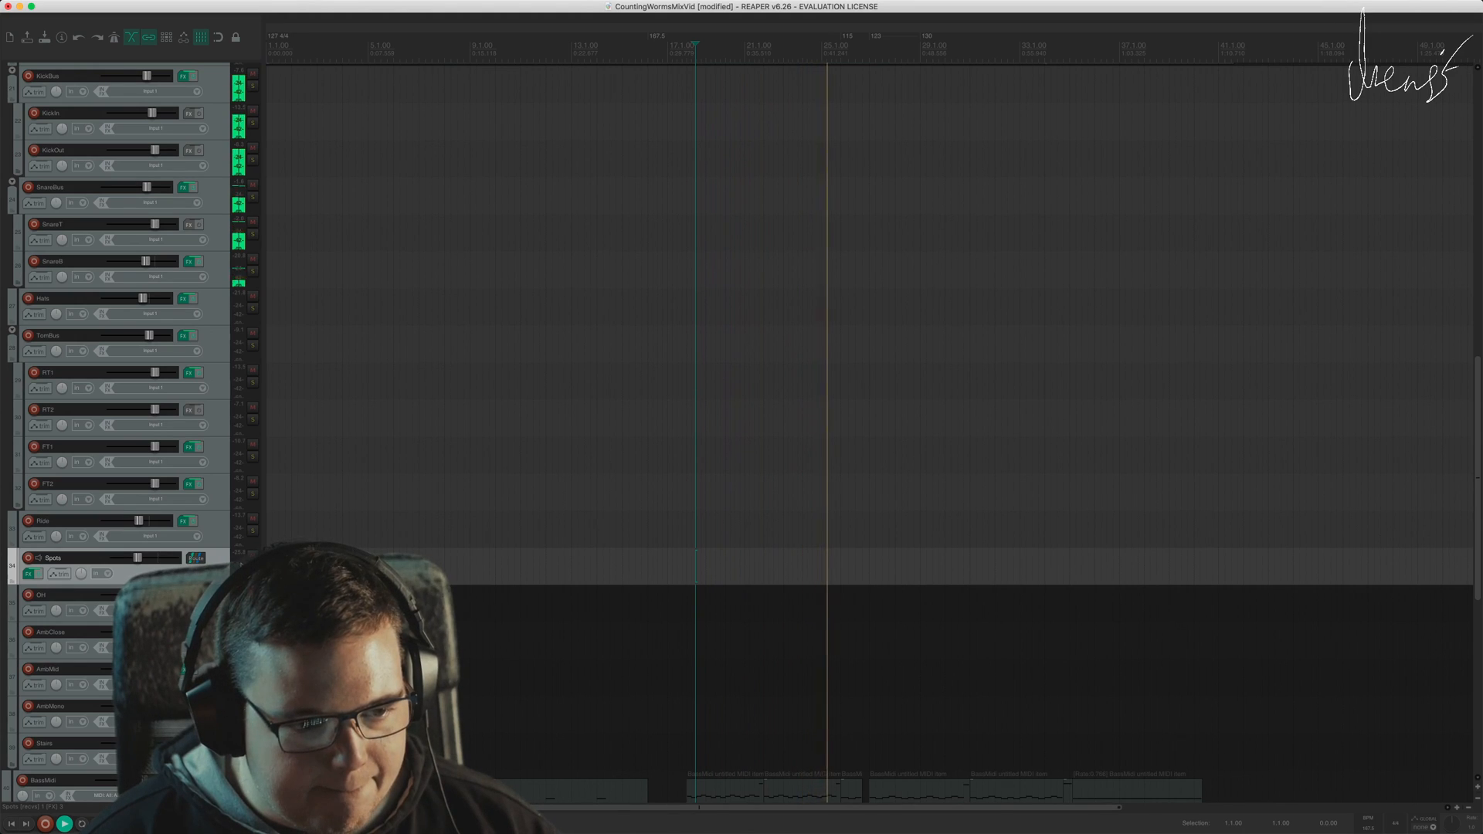
key(space)
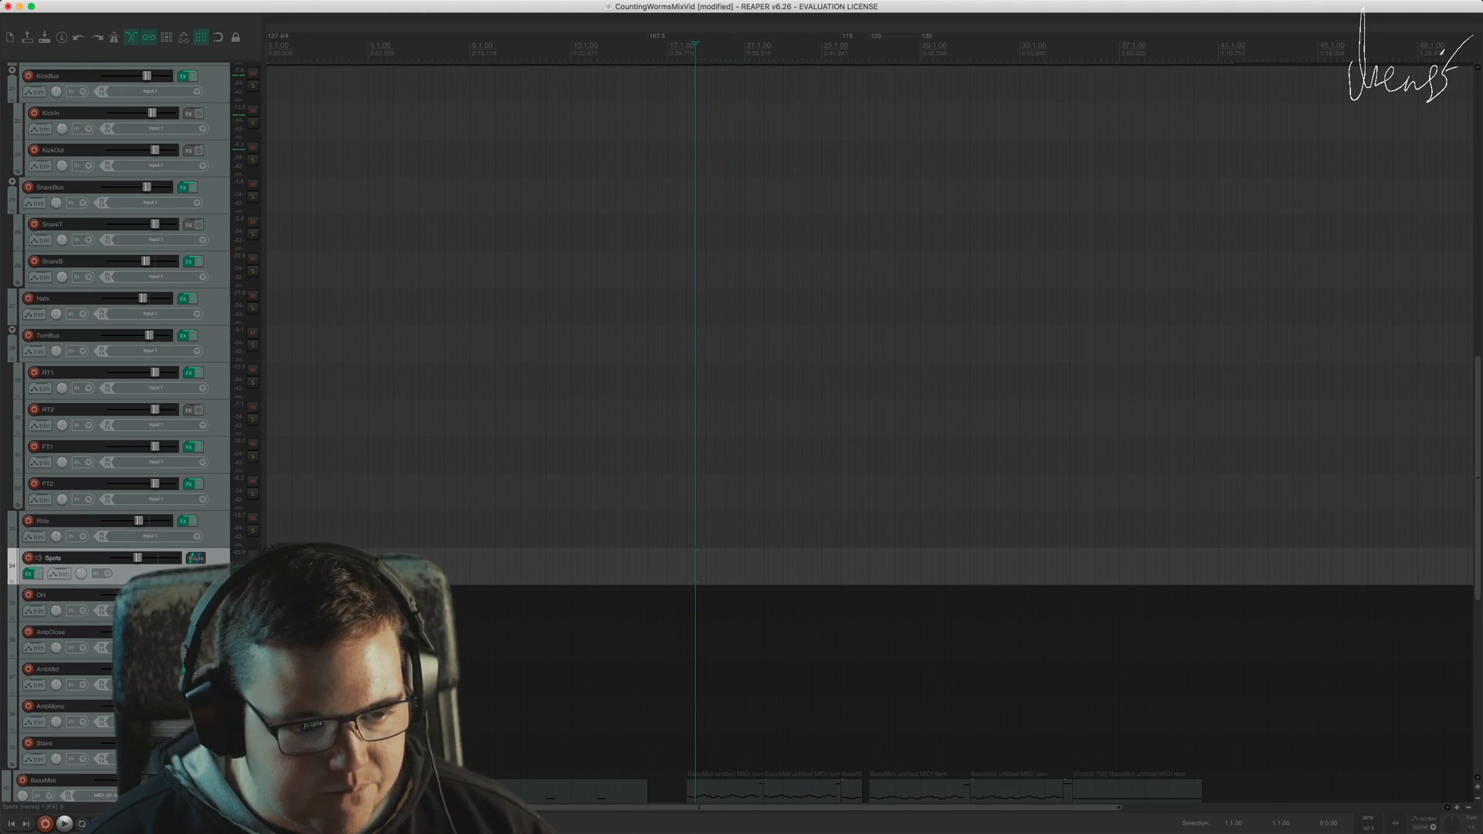
Step: Open the OH track's effects with only Pro-Q 3 active and listen to the overheads
click(184, 595)
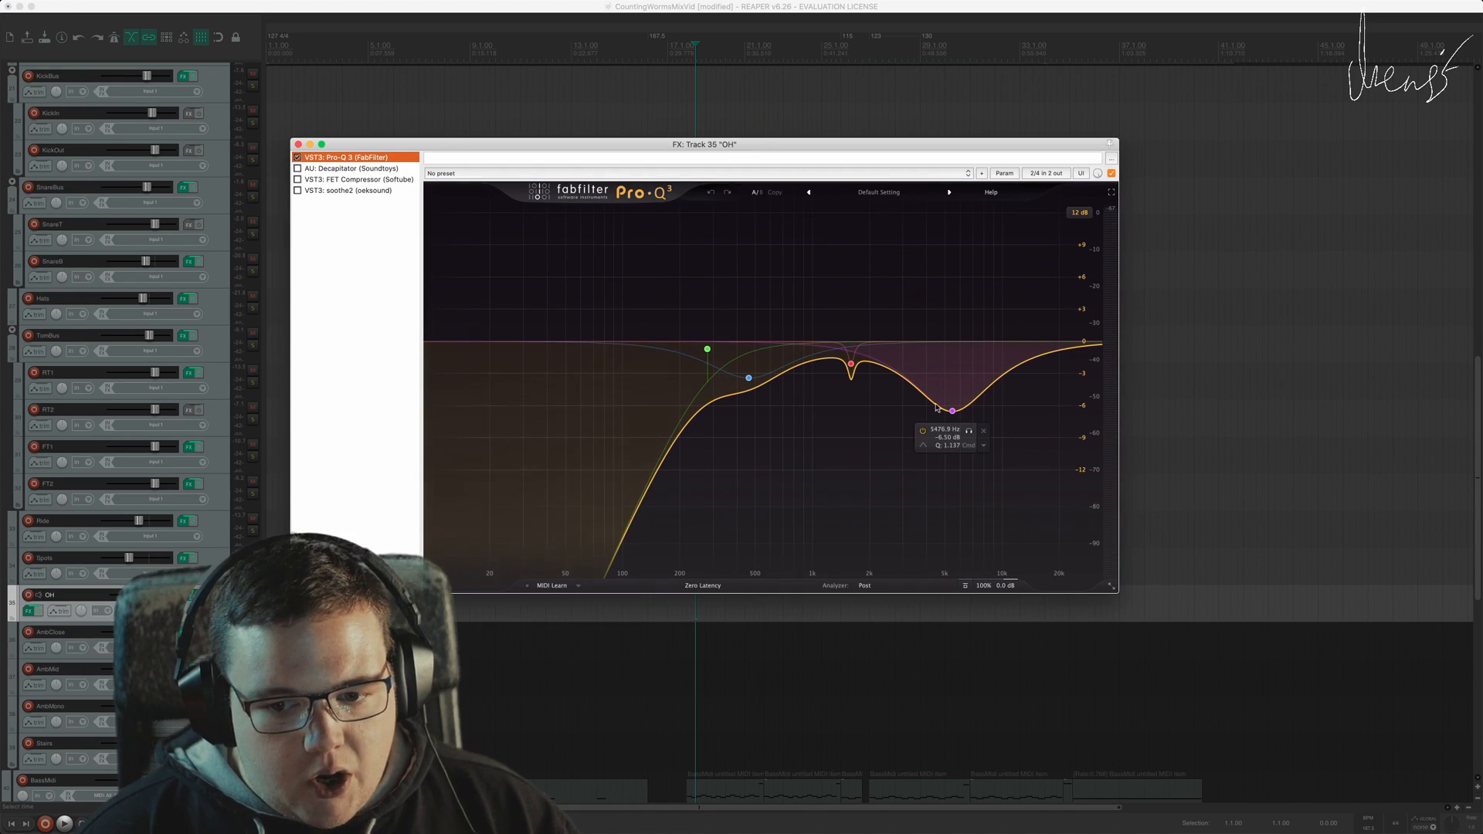
key(space)
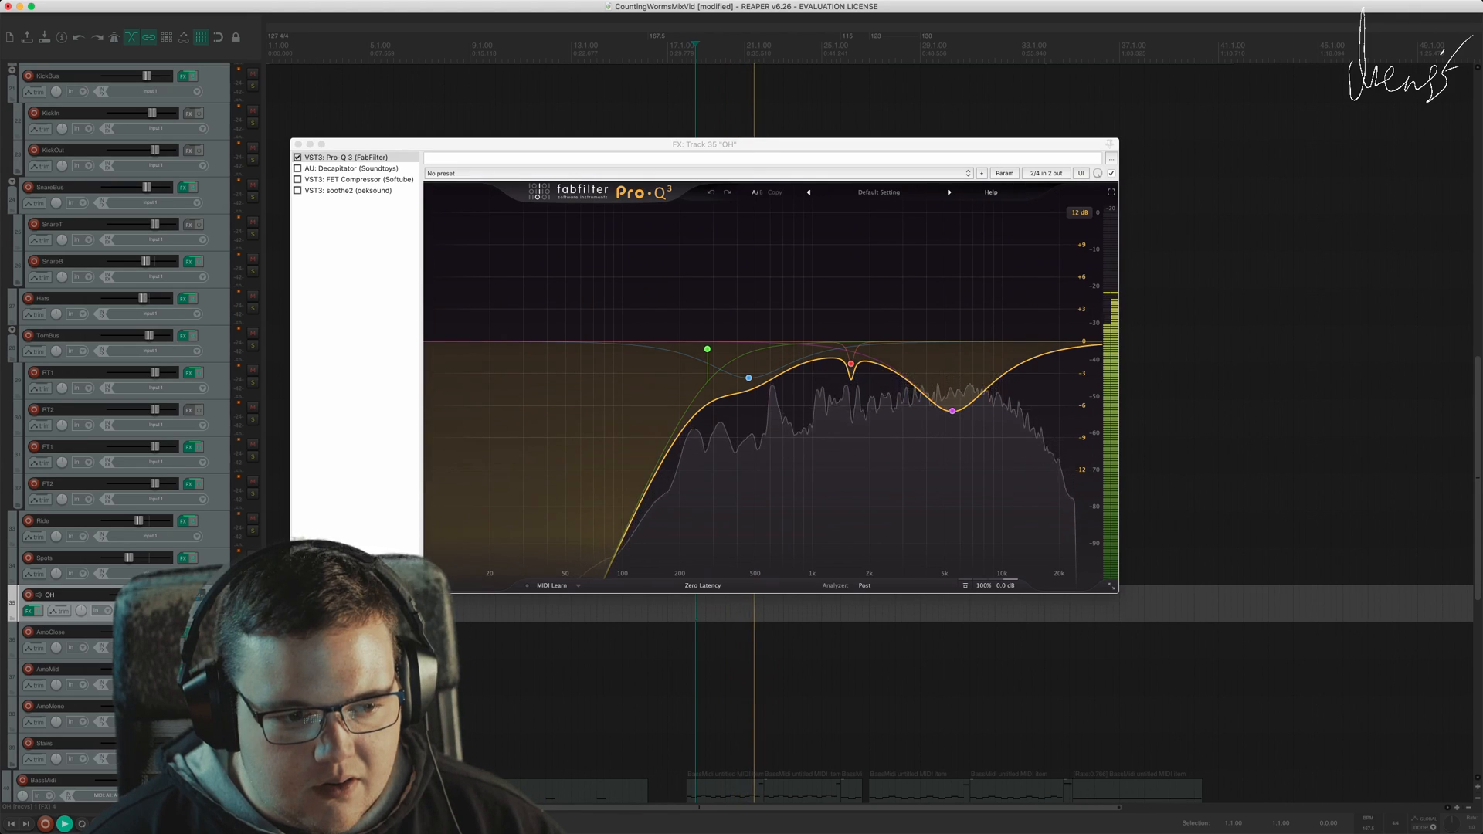
key(space)
Step: Examine the individual Pro-Q 3 bands on the OH track while the overheads play
drag(1481, 429, 1481, 377)
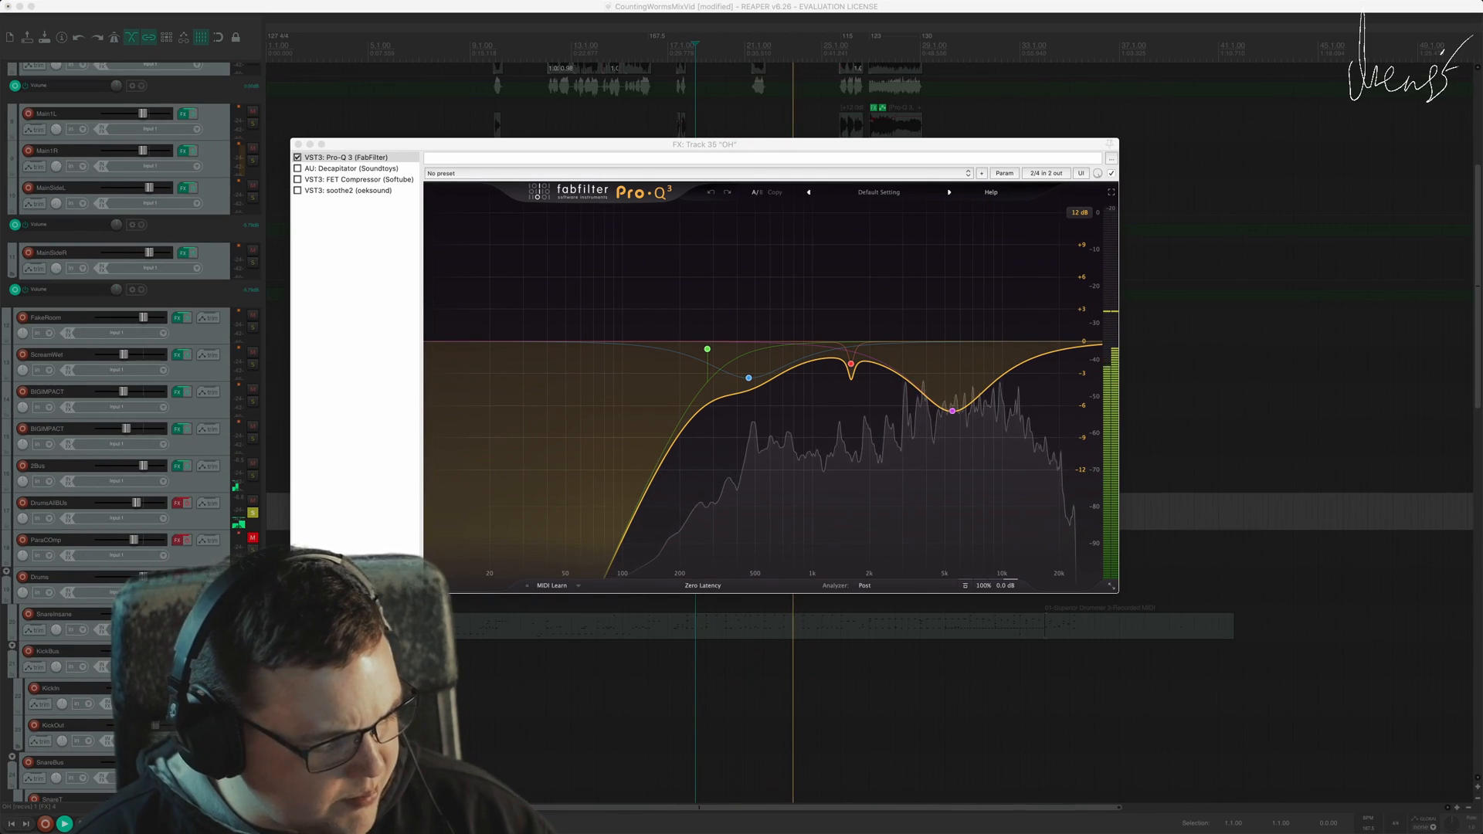
mouse_move(832, 460)
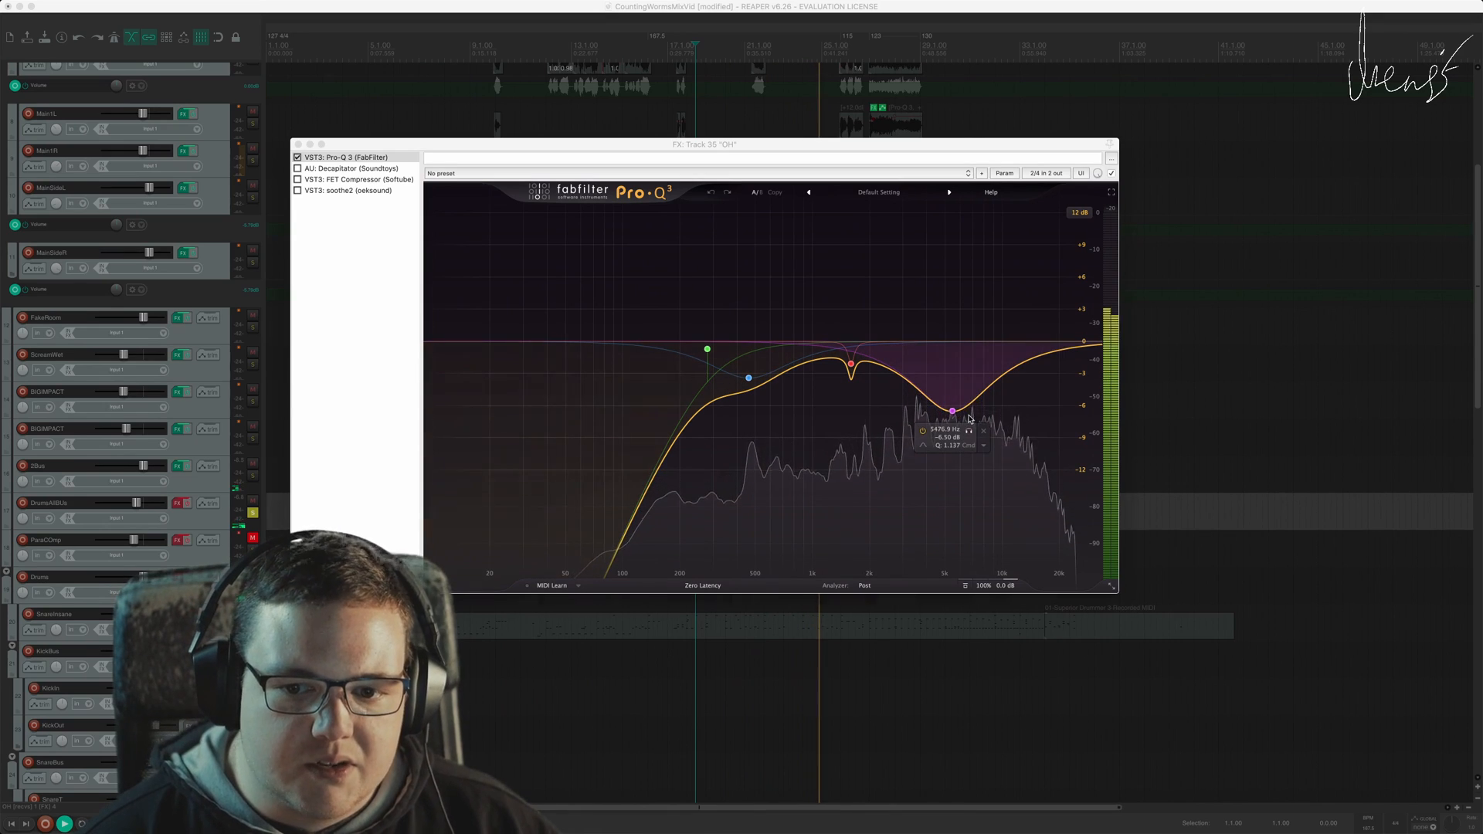
click(970, 419)
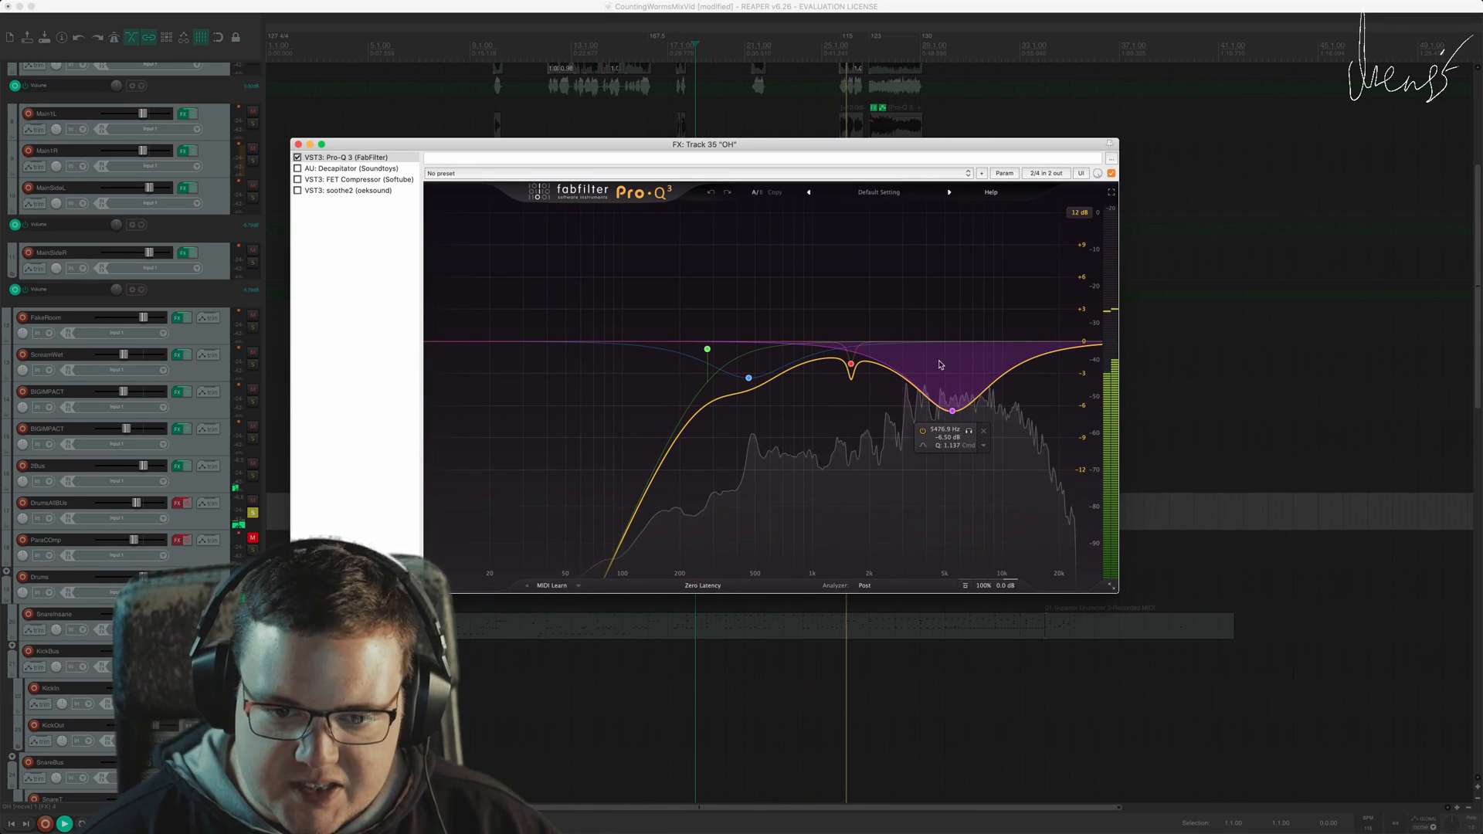
mouse_move(753, 383)
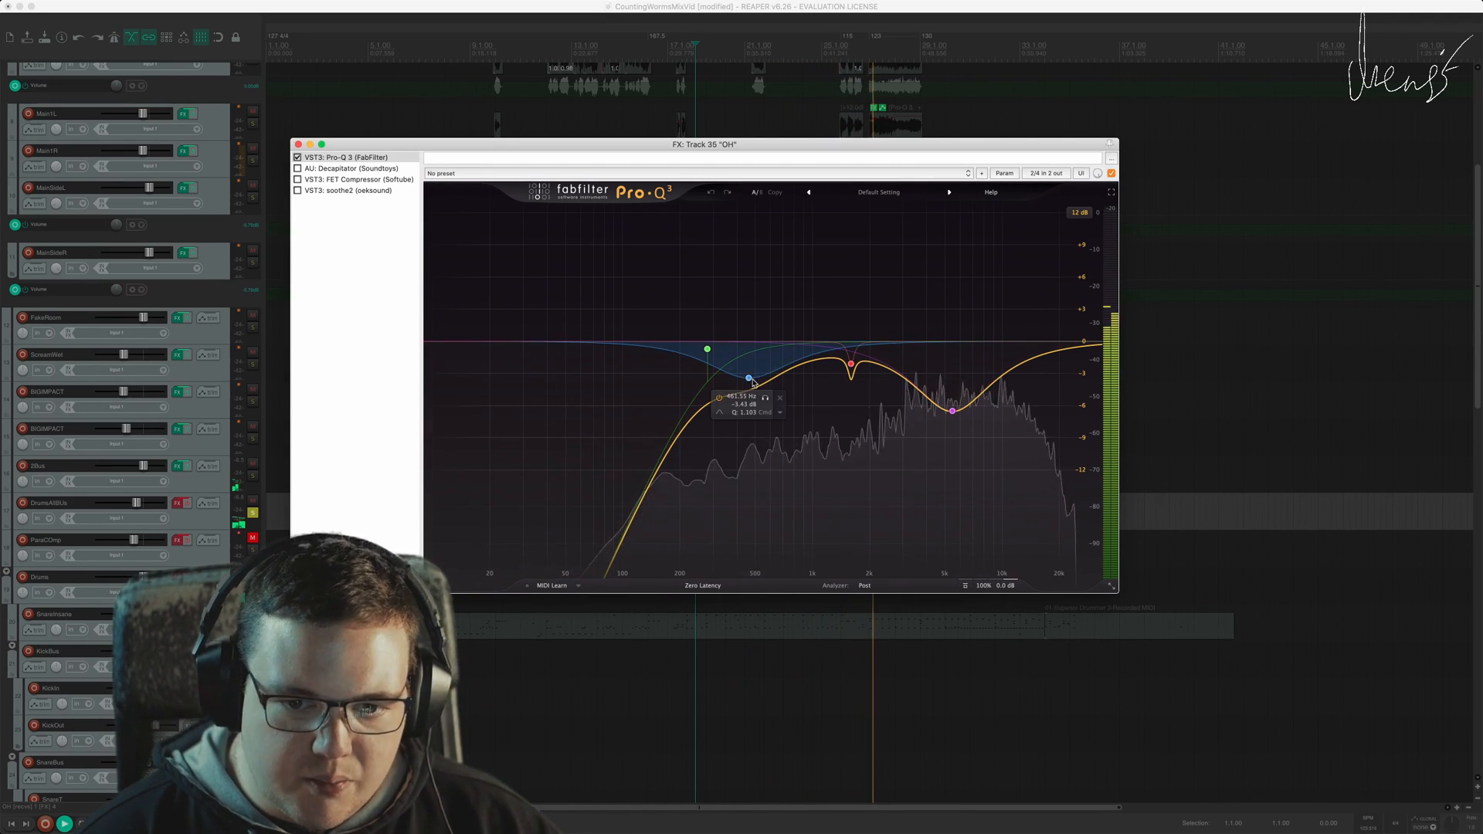
mouse_move(853, 370)
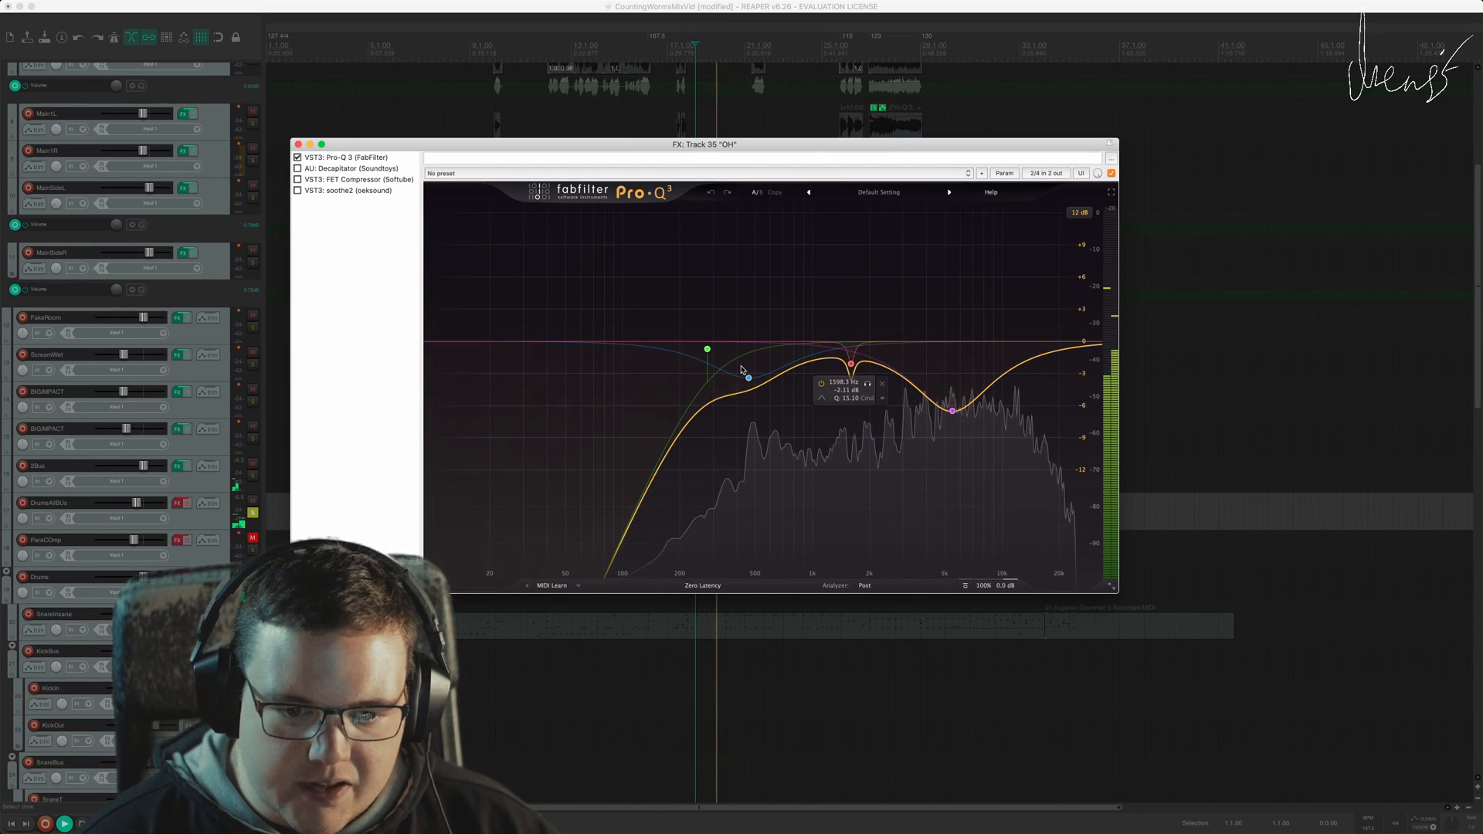
mouse_move(599, 529)
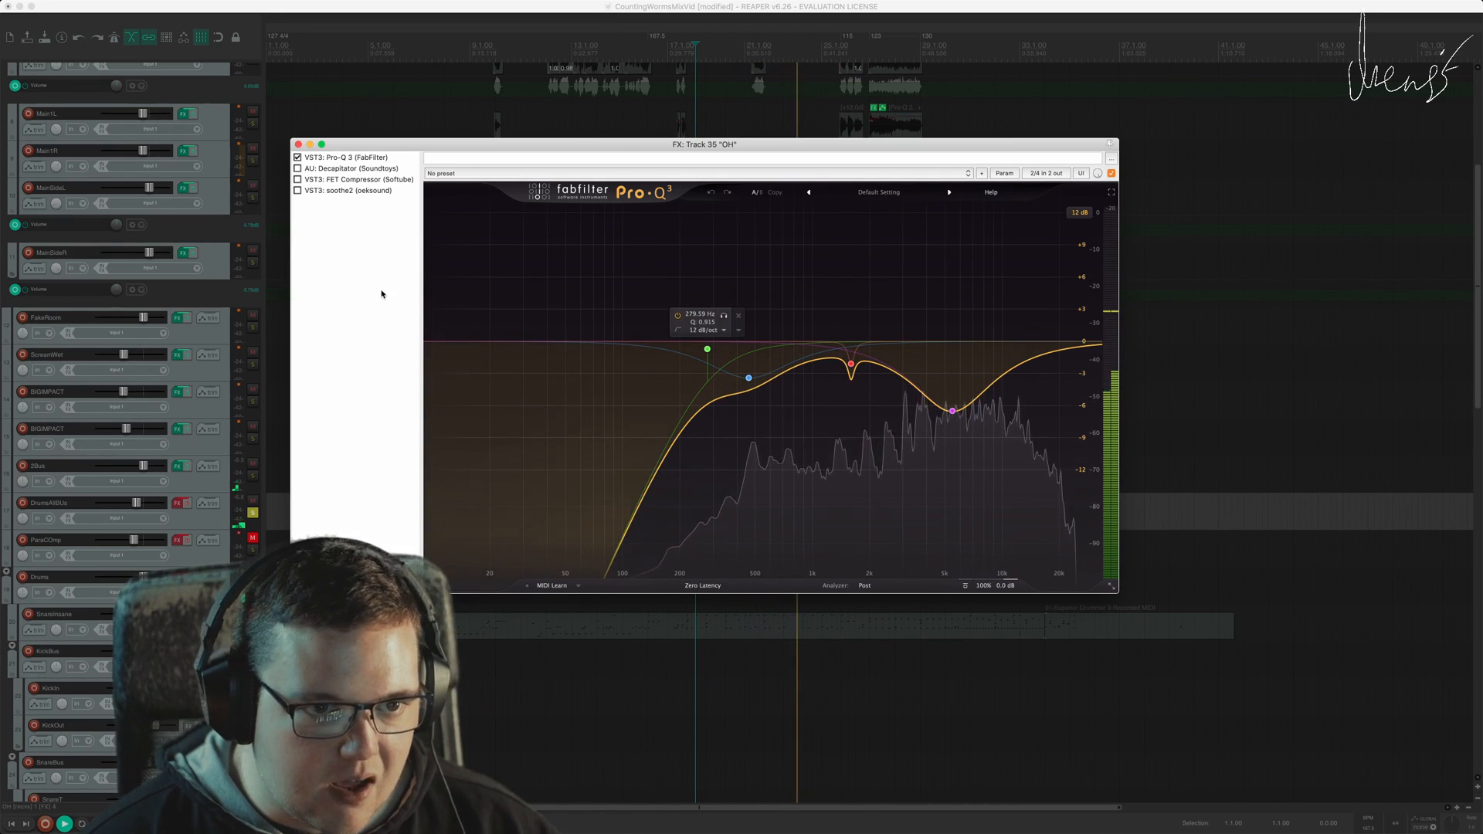
Step: Enable the Decapitator on the OH track and listen to the overheads with its saturation
key(space)
click(297, 168)
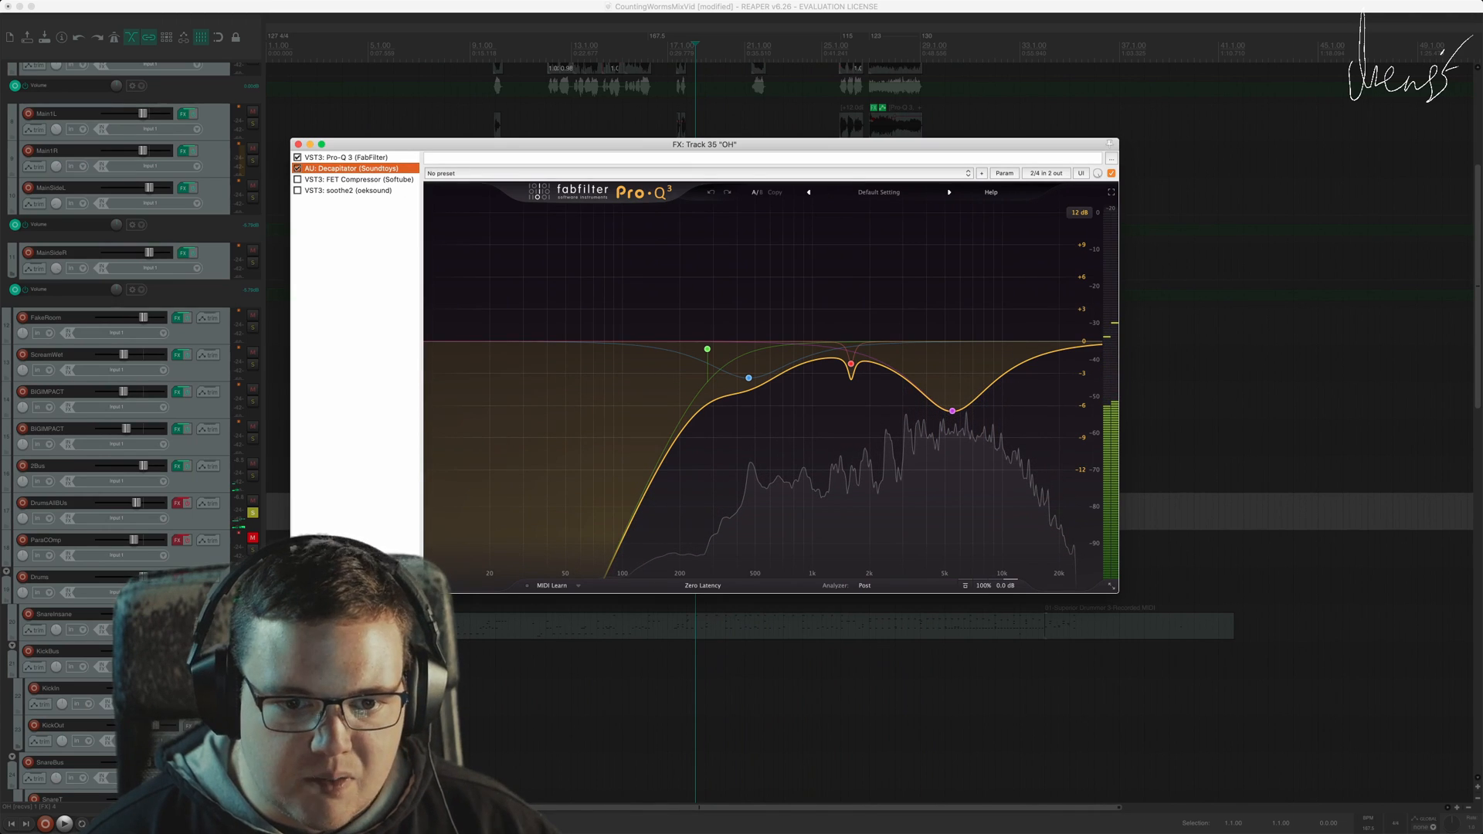
key(space)
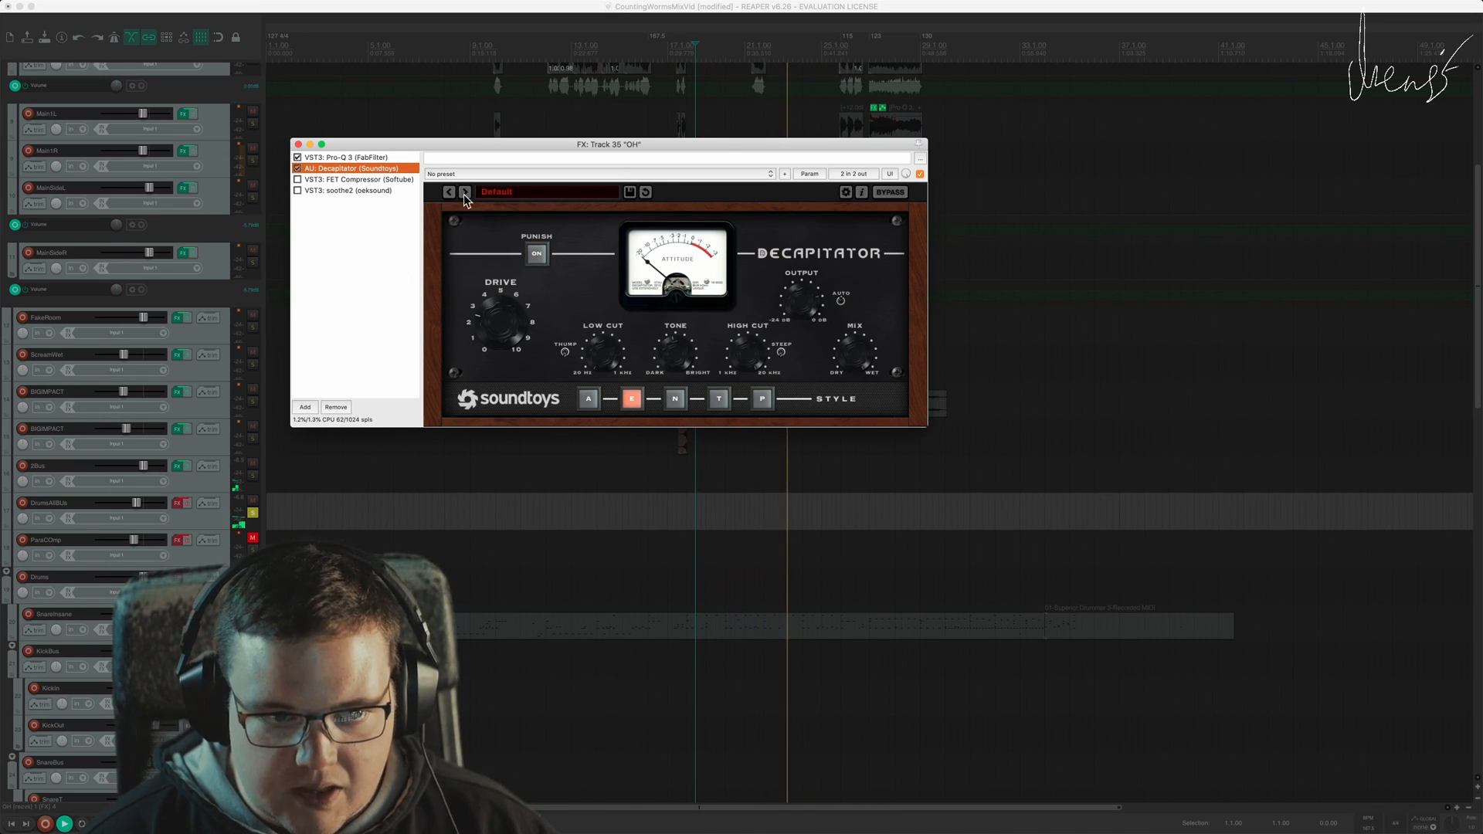
click(407, 293)
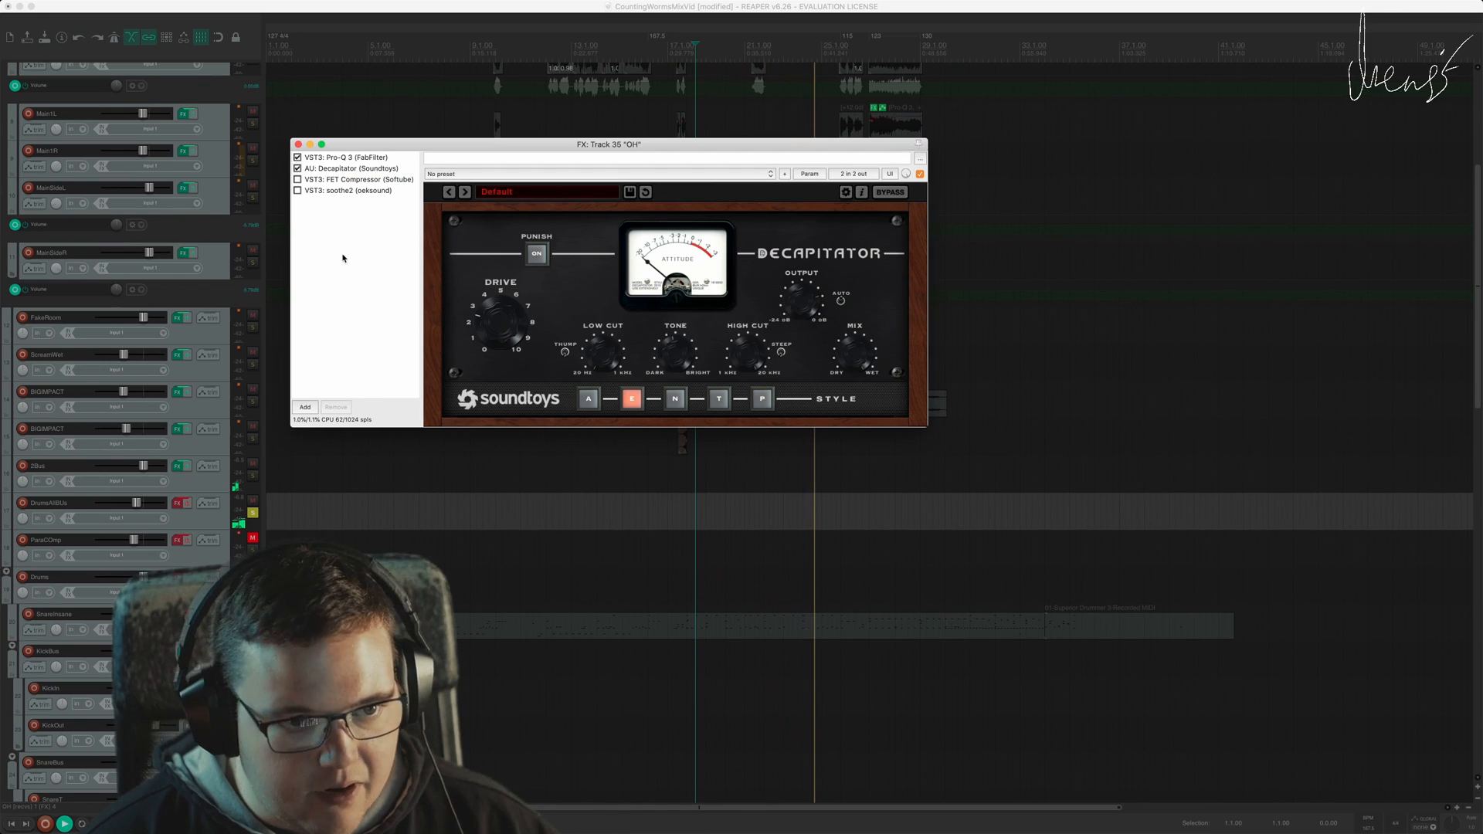
Step: Enable the FET Compressor on the OH track and examine its settings while the overheads play
click(297, 179)
key(space)
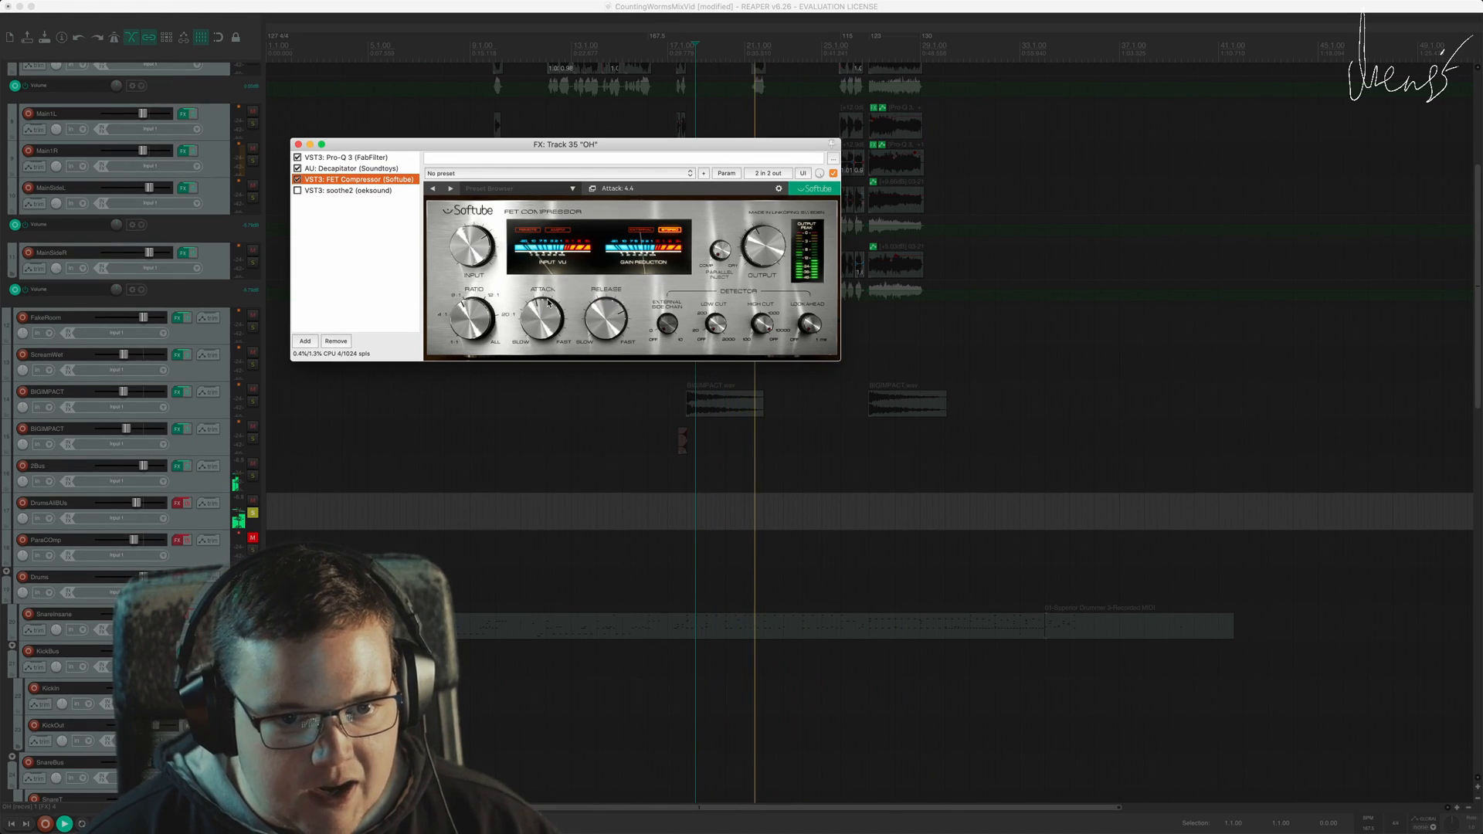
click(669, 328)
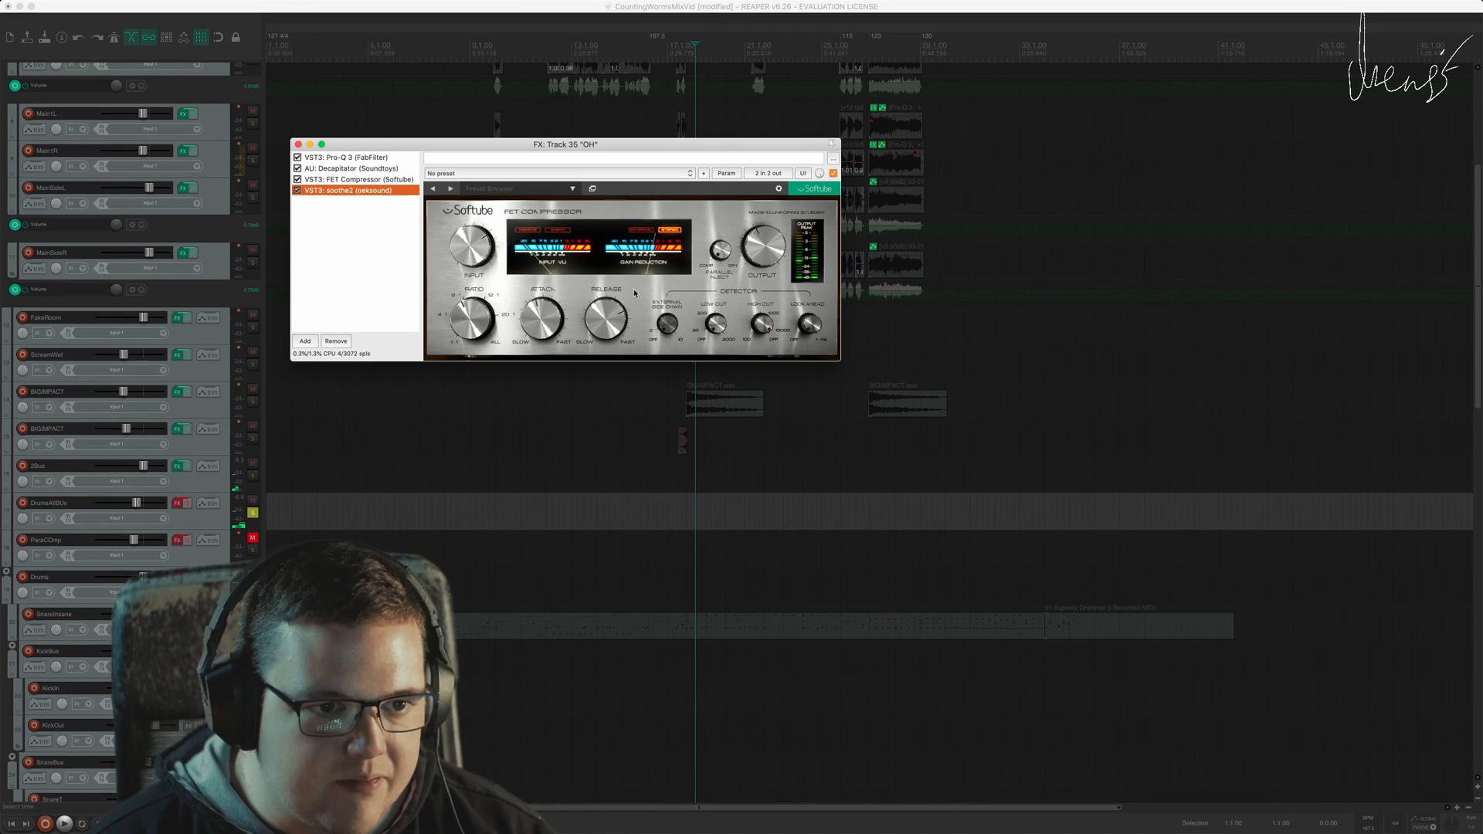
Step: Enable soothe2 on the OH track, listen to the result and close the track's effects window
click(298, 190)
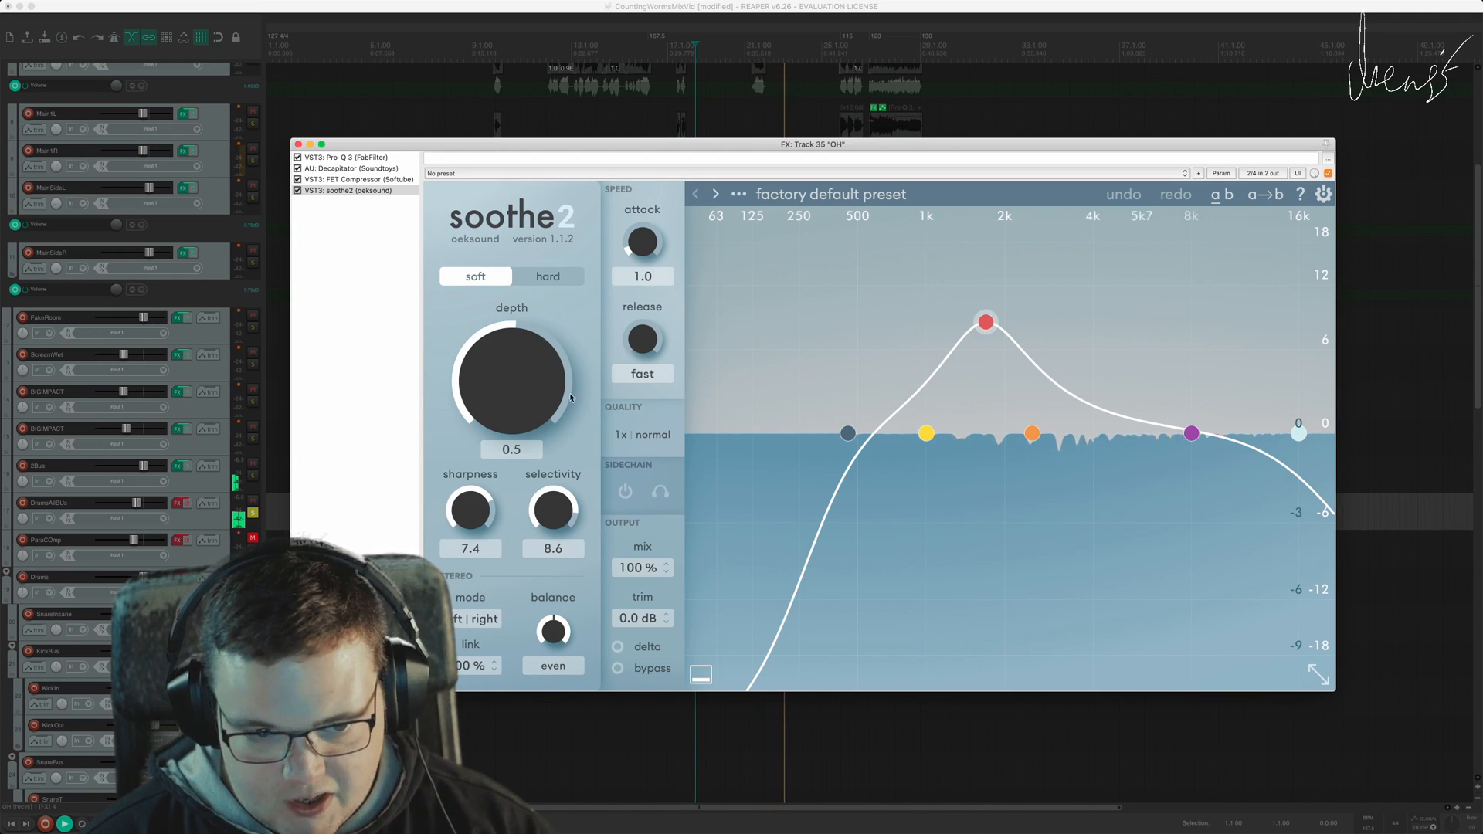
click(313, 299)
key(Escape)
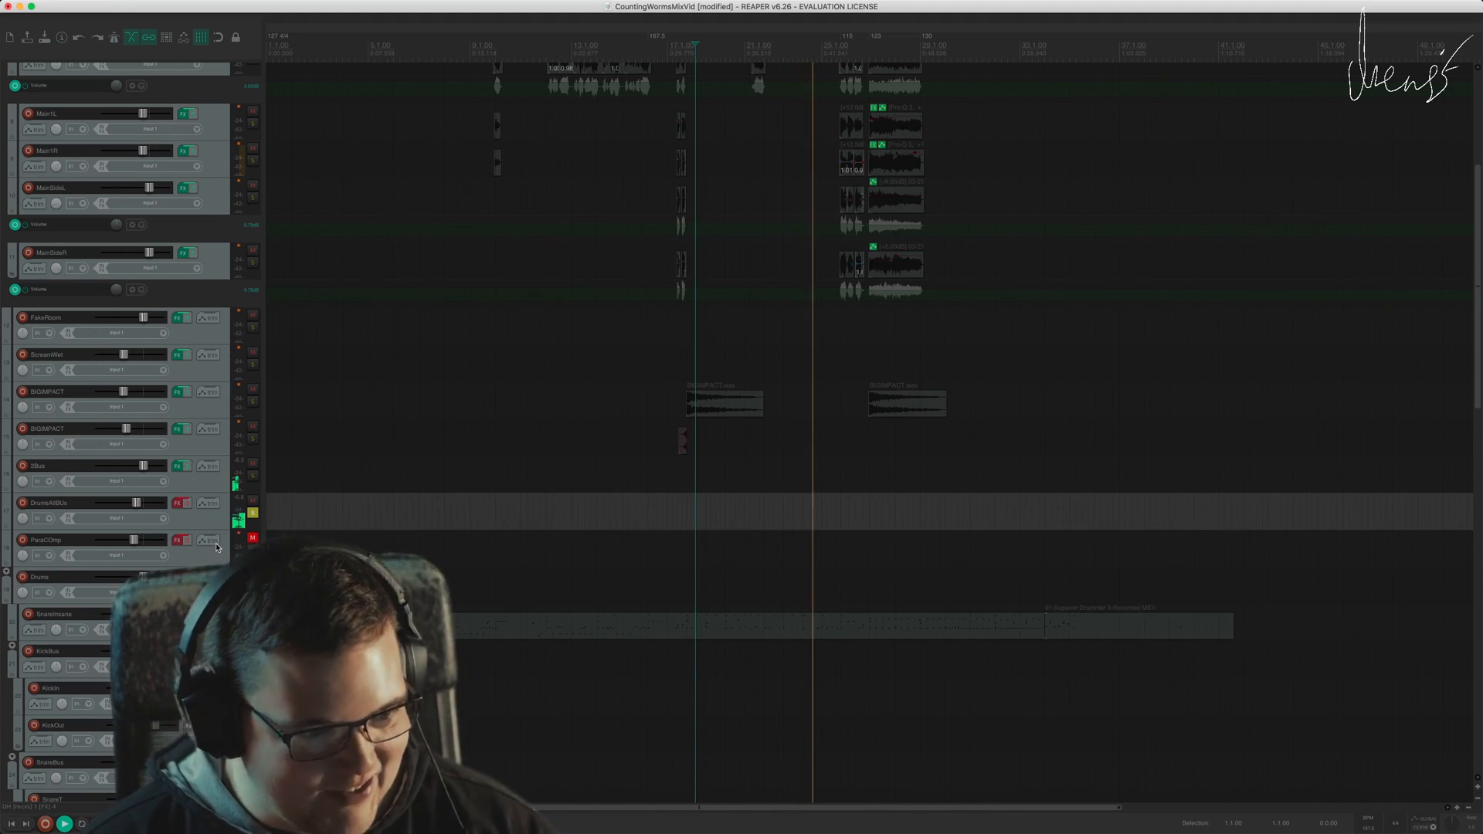
Step: Unsolo the OH track and listen to the overheads together with the rest of the drums
scroll(1480, 371, down, 10)
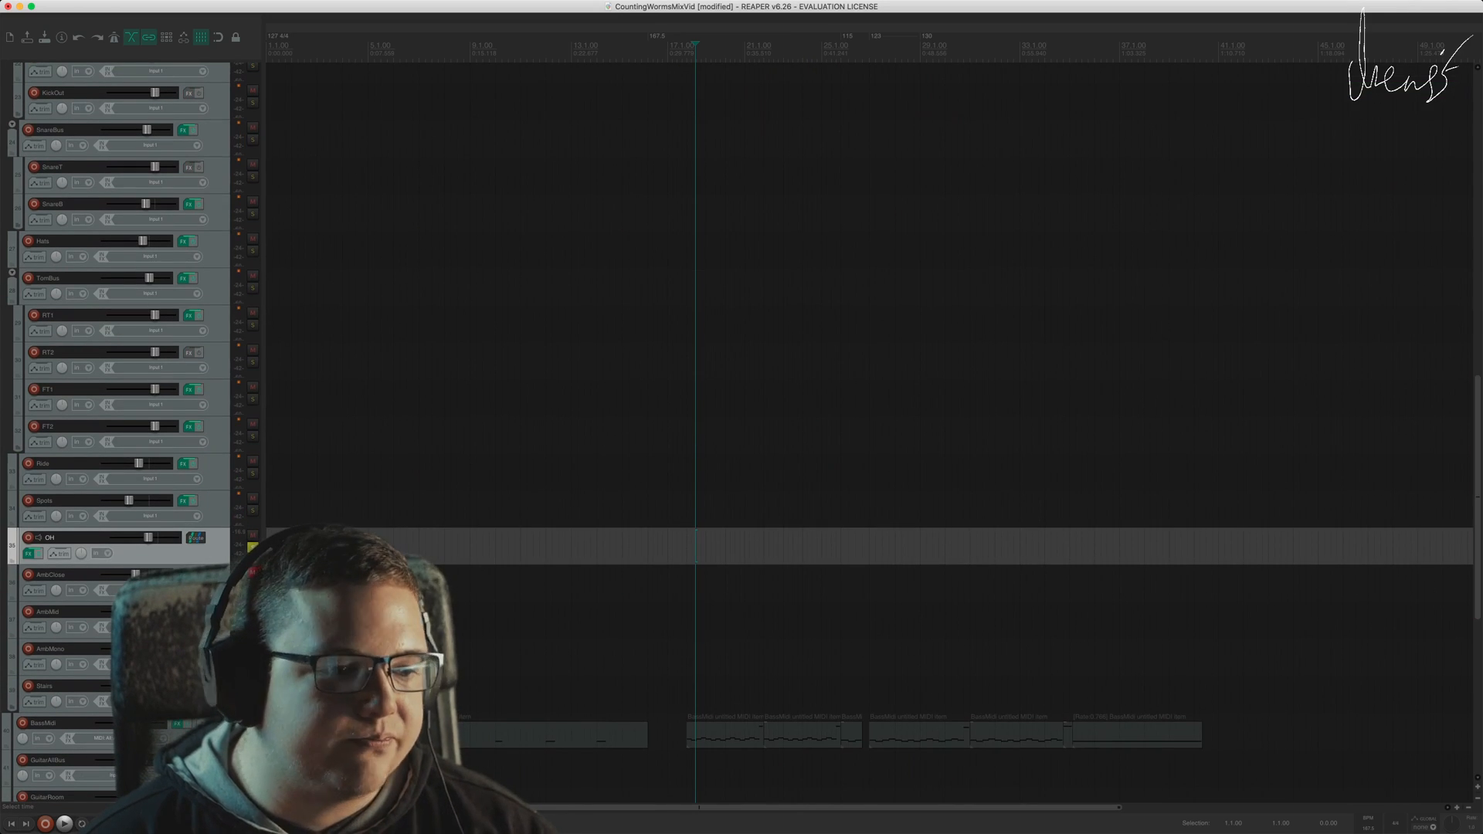
click(252, 548)
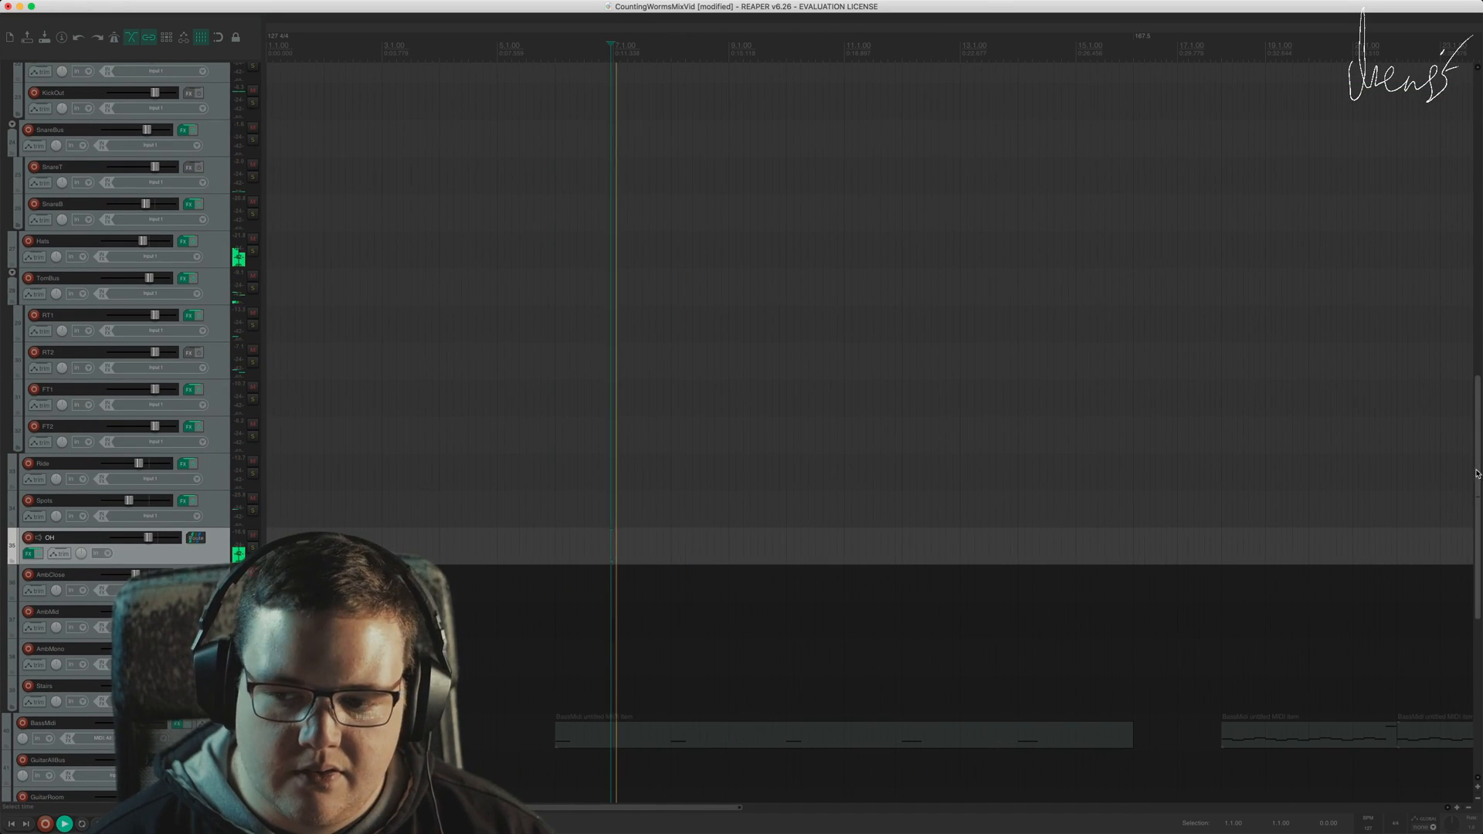
scroll(1479, 380, up, 7)
scroll(1479, 380, up, 5)
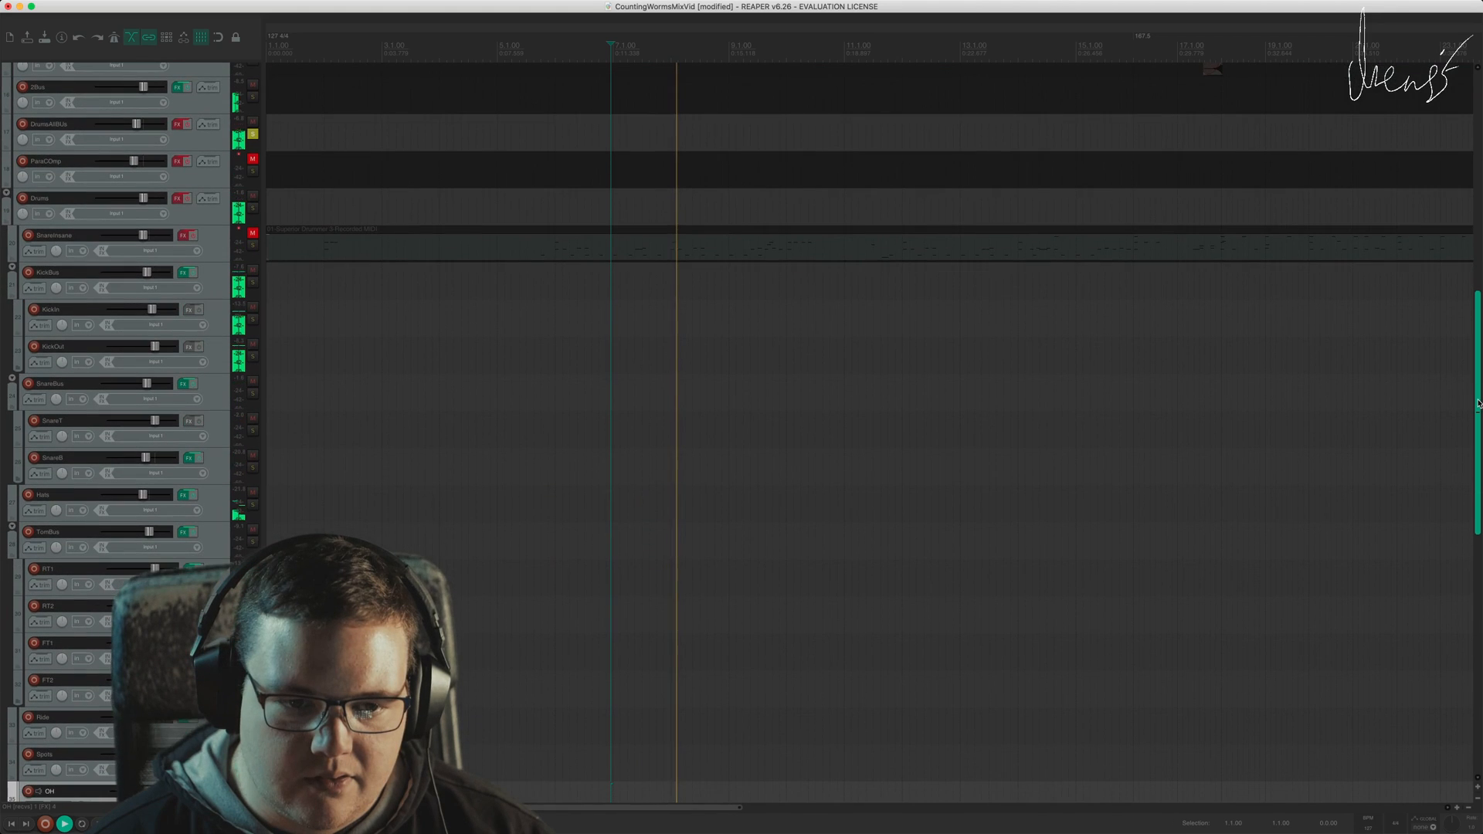
scroll(1475, 225, up, 2)
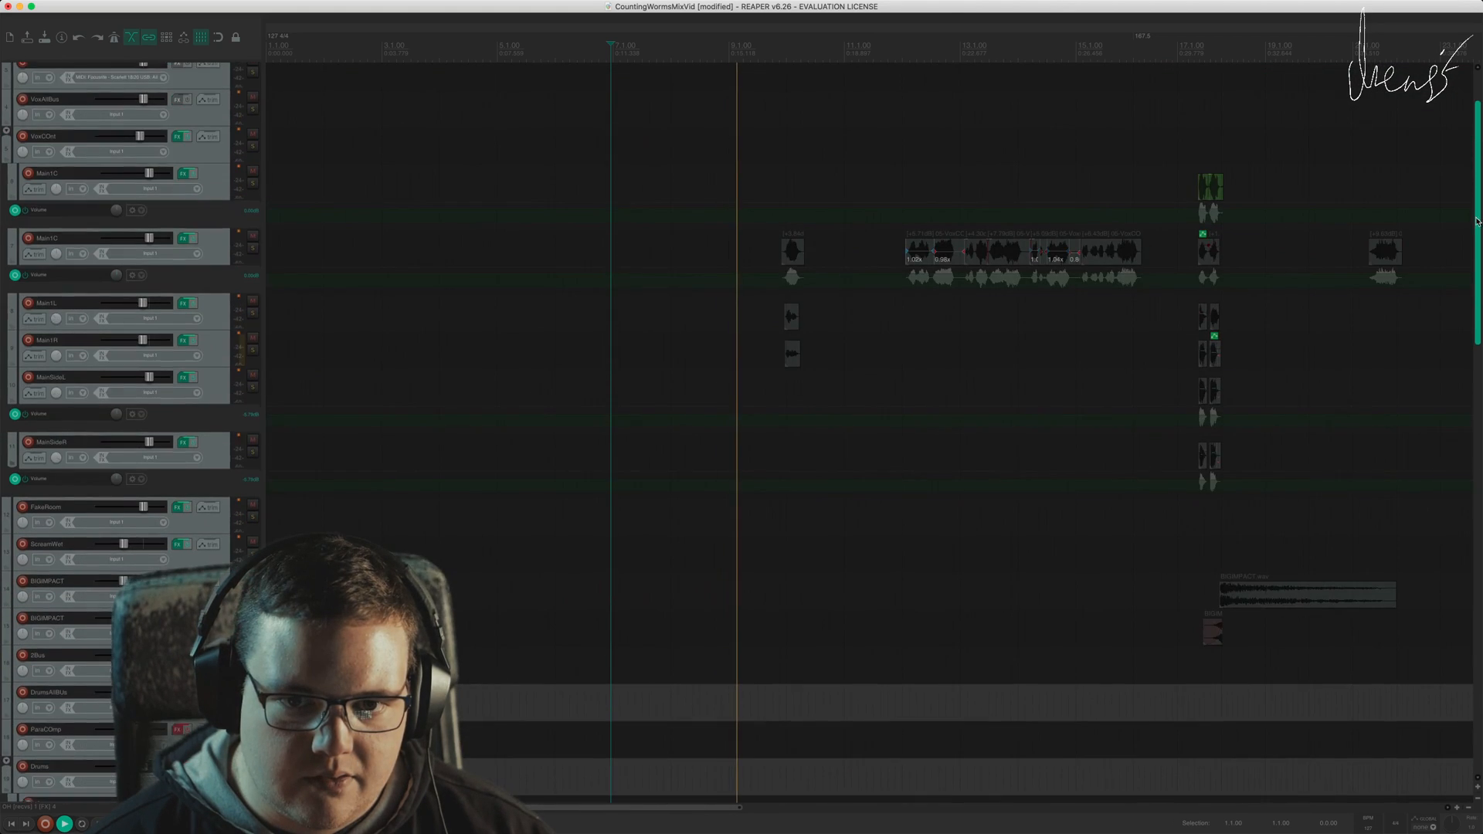
scroll(1436, 385, down, 7)
scroll(1436, 385, down, 8)
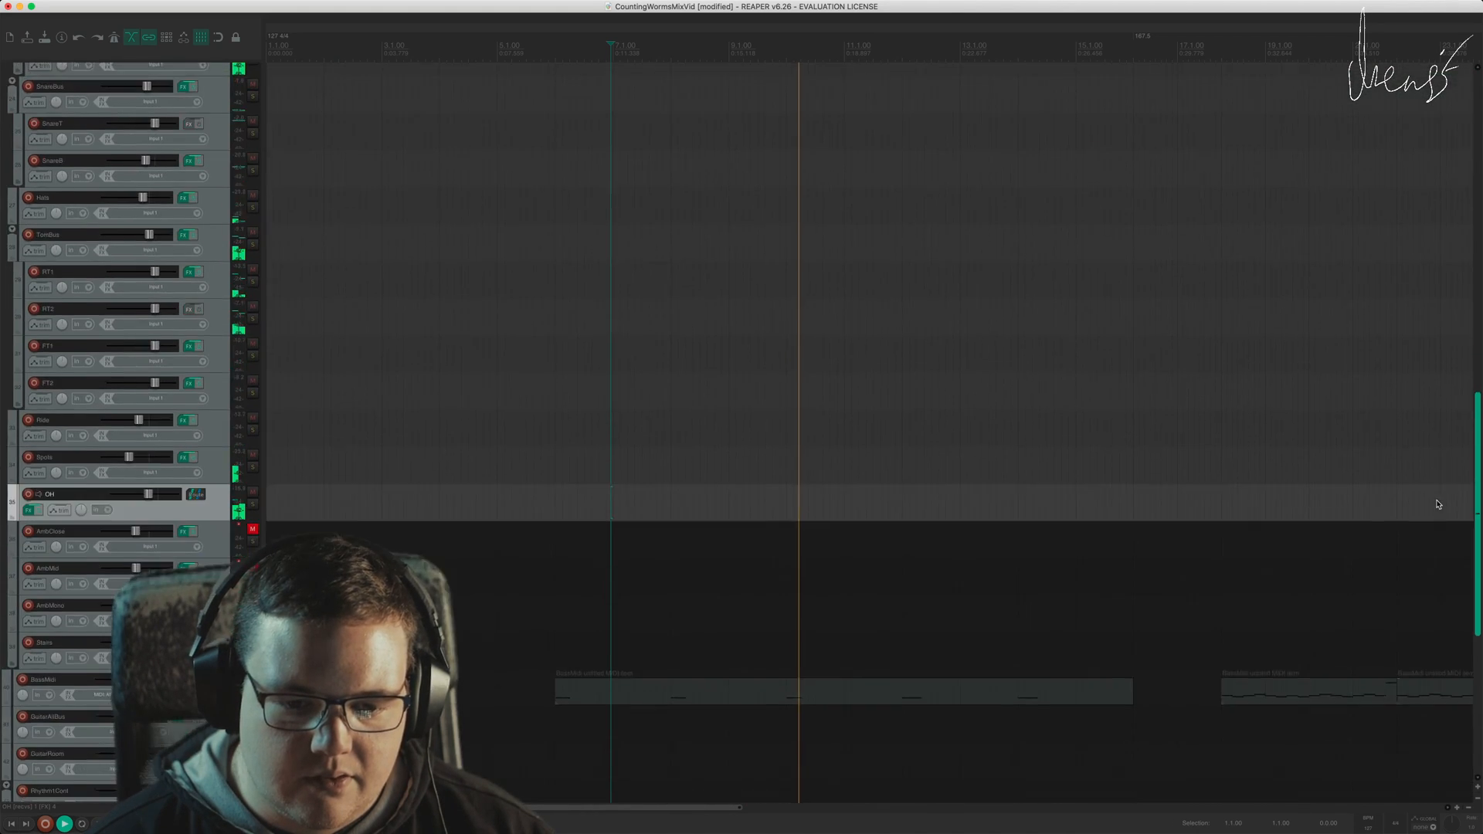
Step: Unmute the AmbClose track and listen to it with the drums, its effects window open and both plugins disabled
click(93, 381)
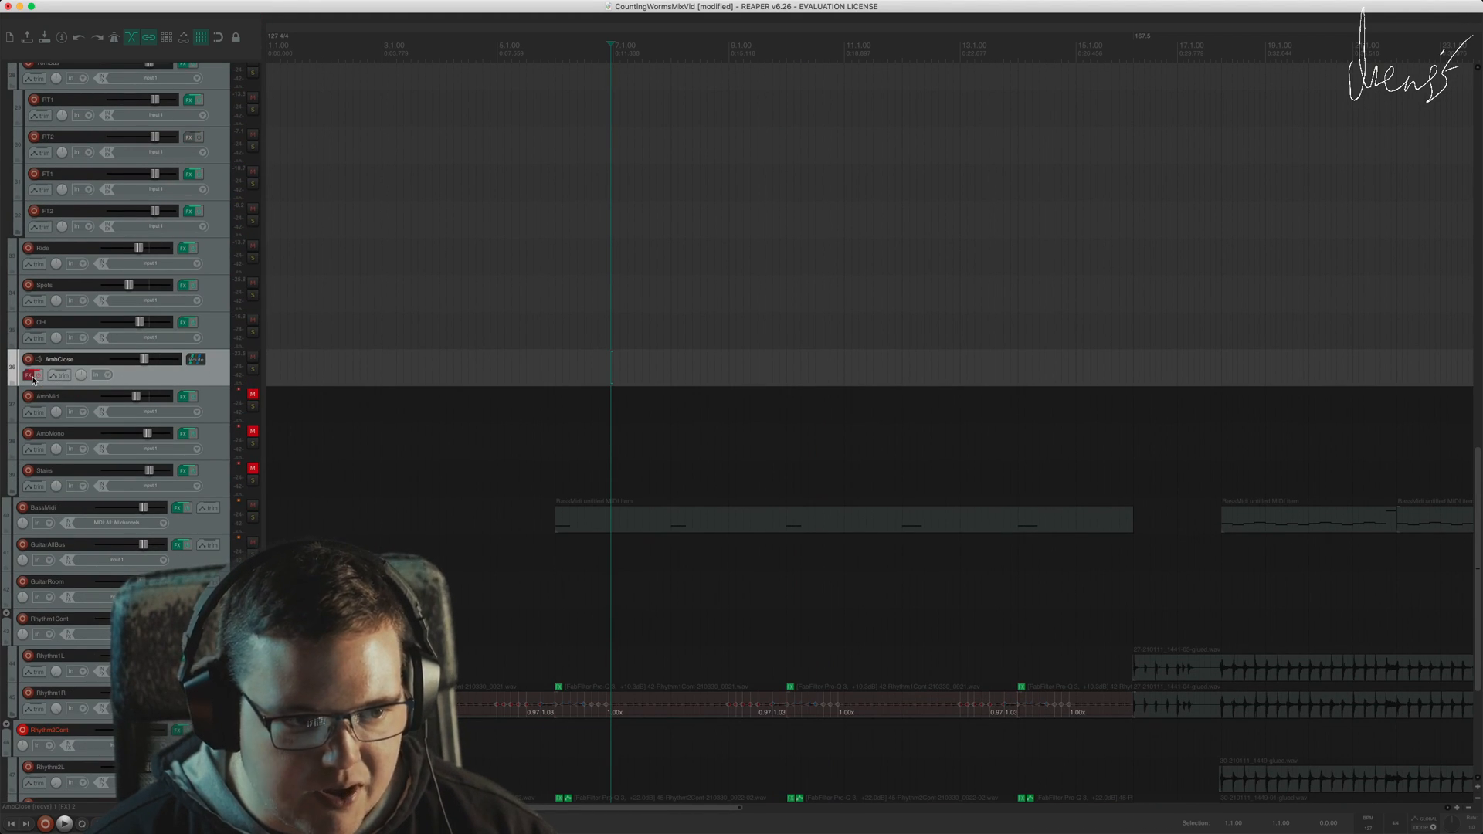
key(space)
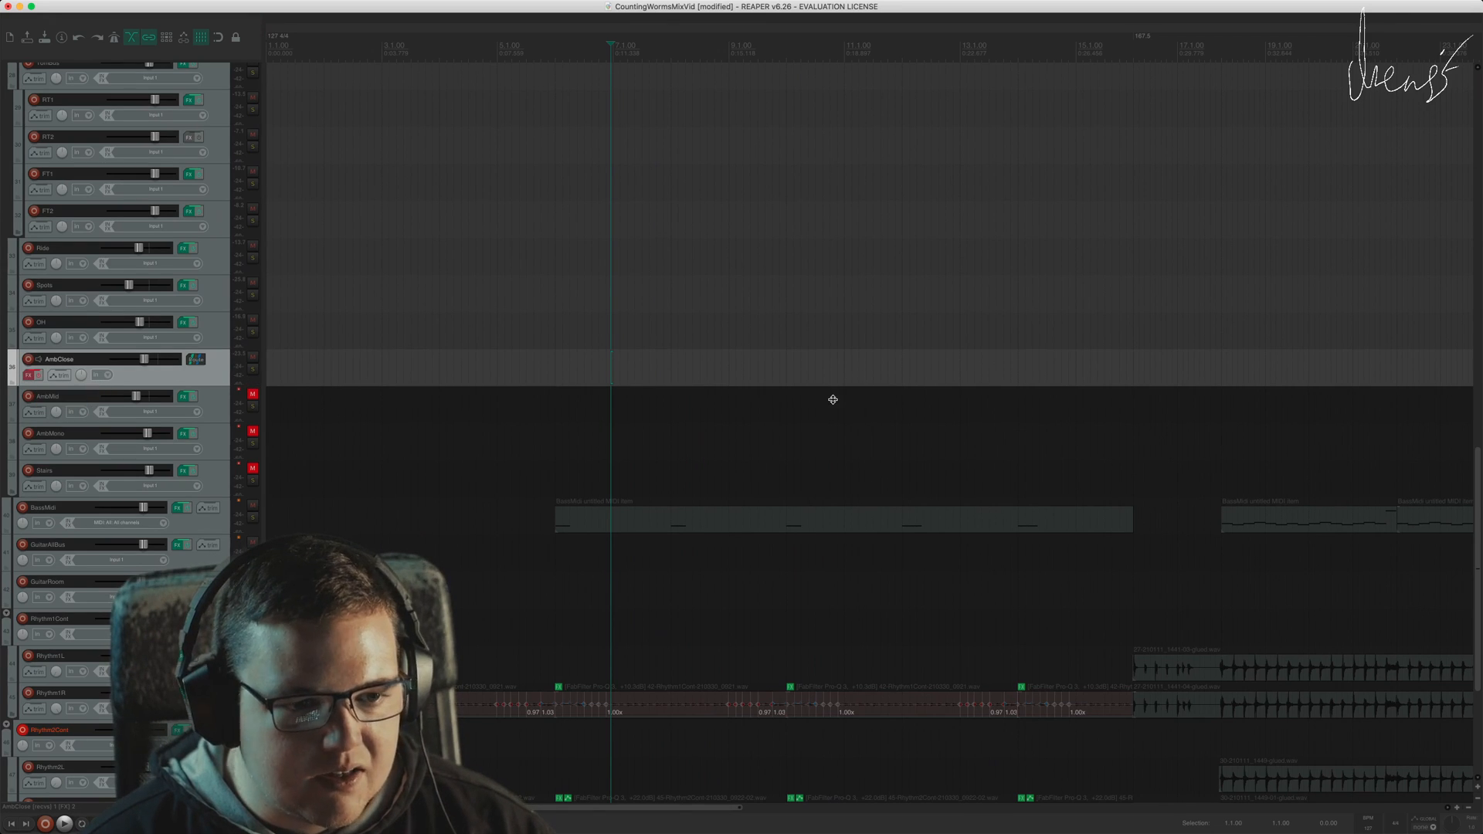
key(shift+f)
drag(566, 322, 569, 373)
key(b)
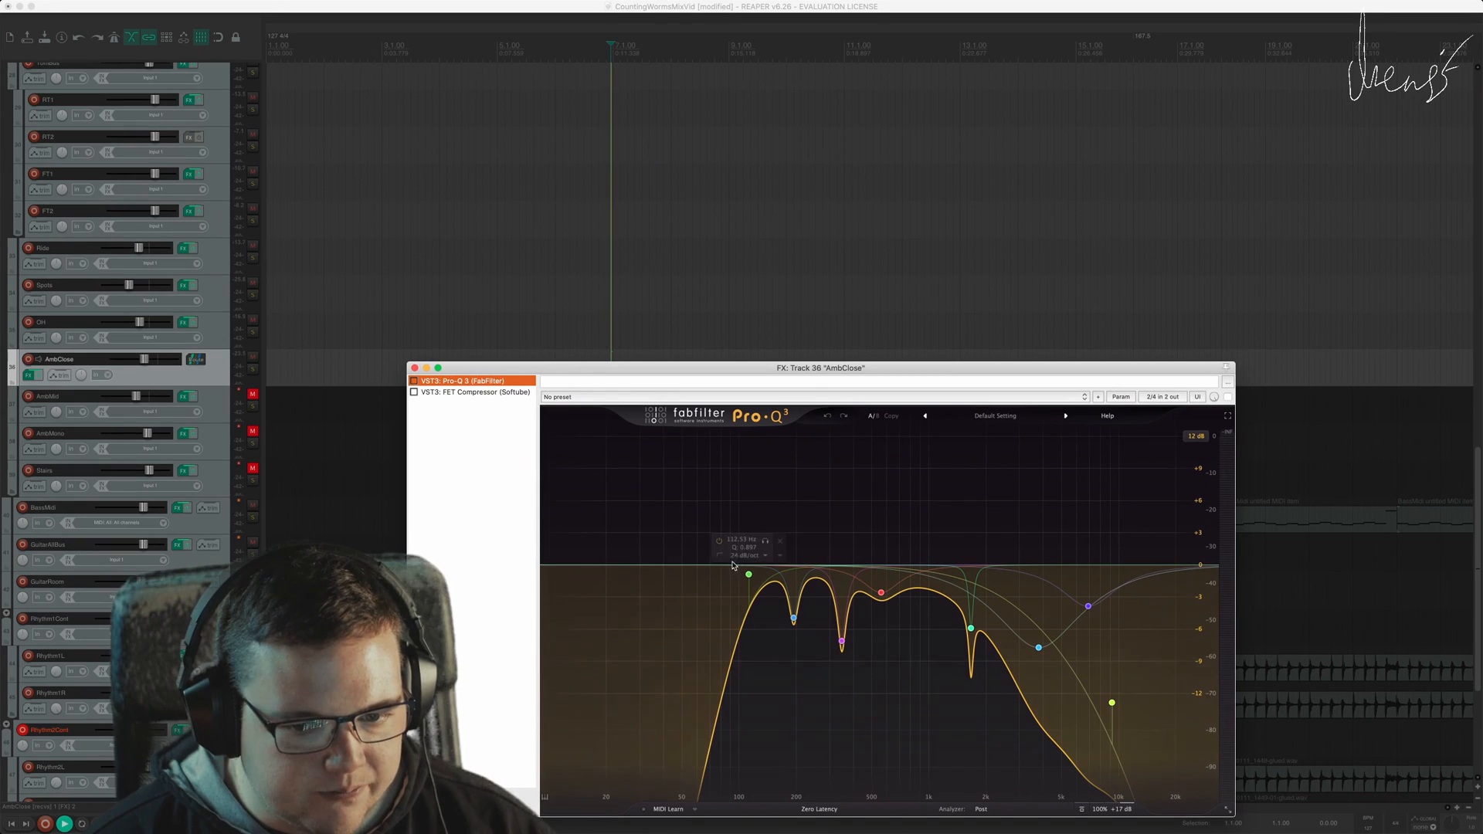
key(space)
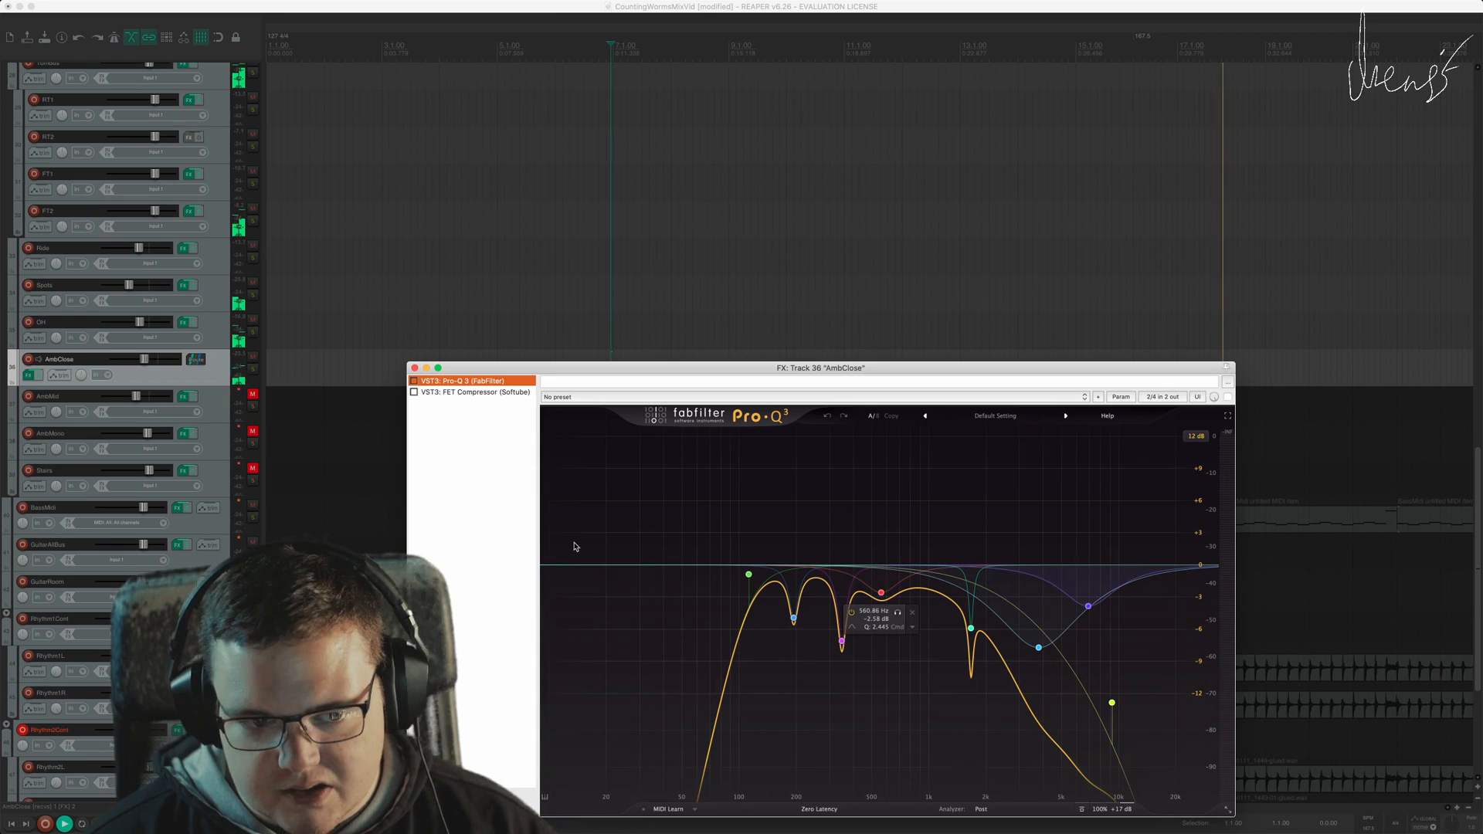
click(448, 477)
Step: Solo the AmbClose track and compare its sound with Pro-Q 3 off and on, leaving the EQ enabled
click(253, 370)
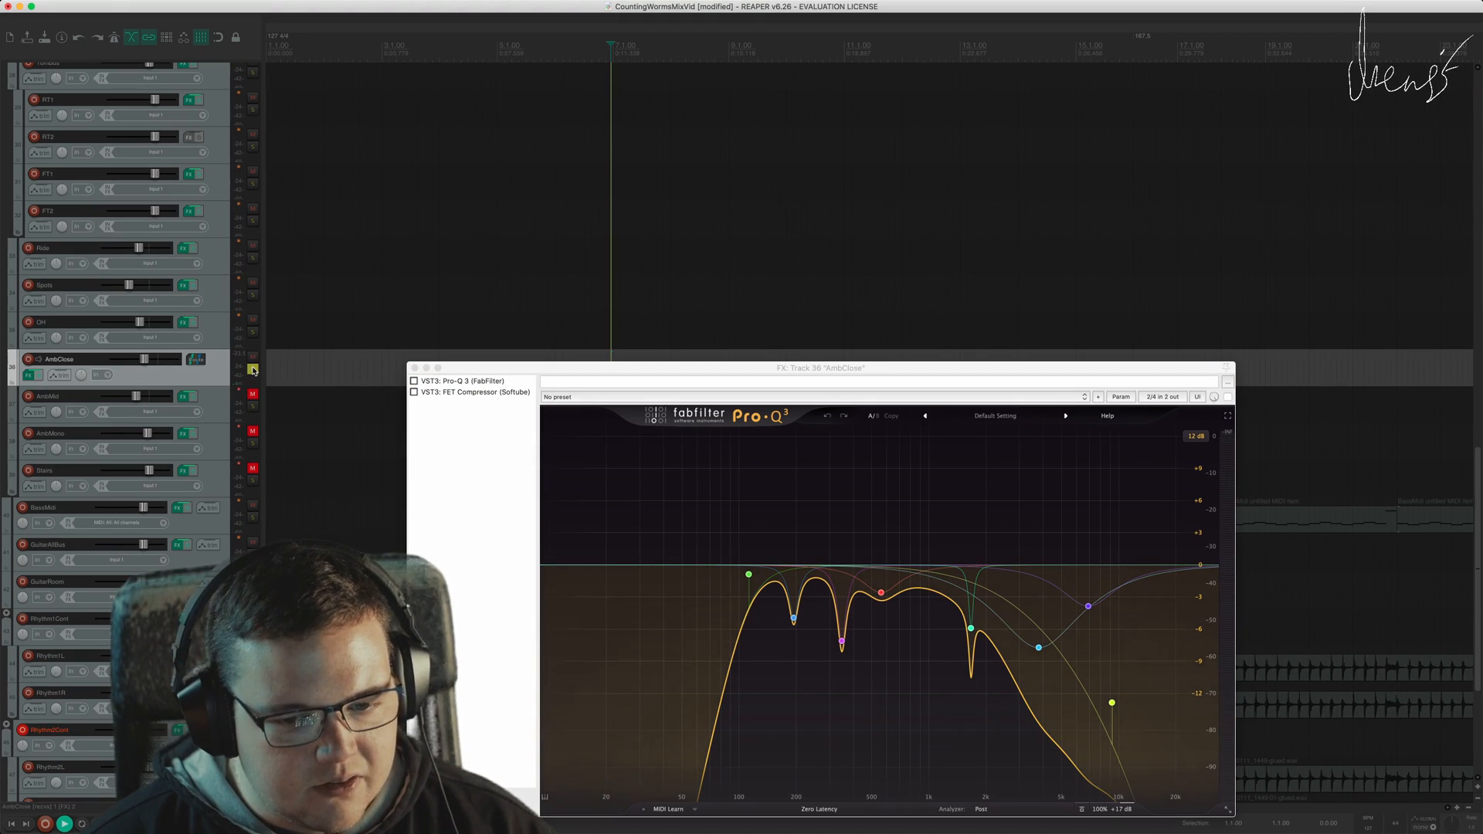
click(414, 381)
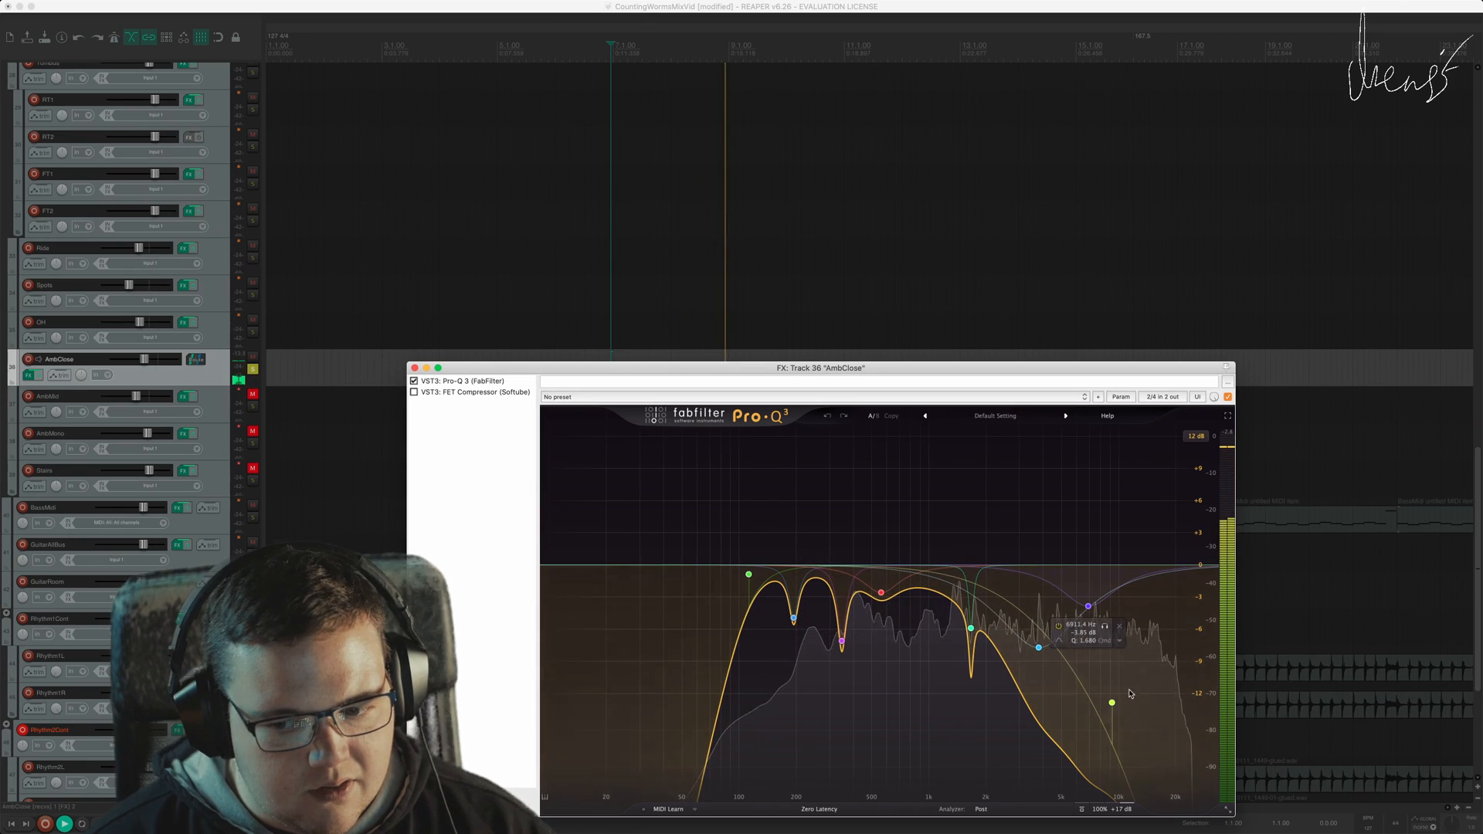
mouse_move(1117, 779)
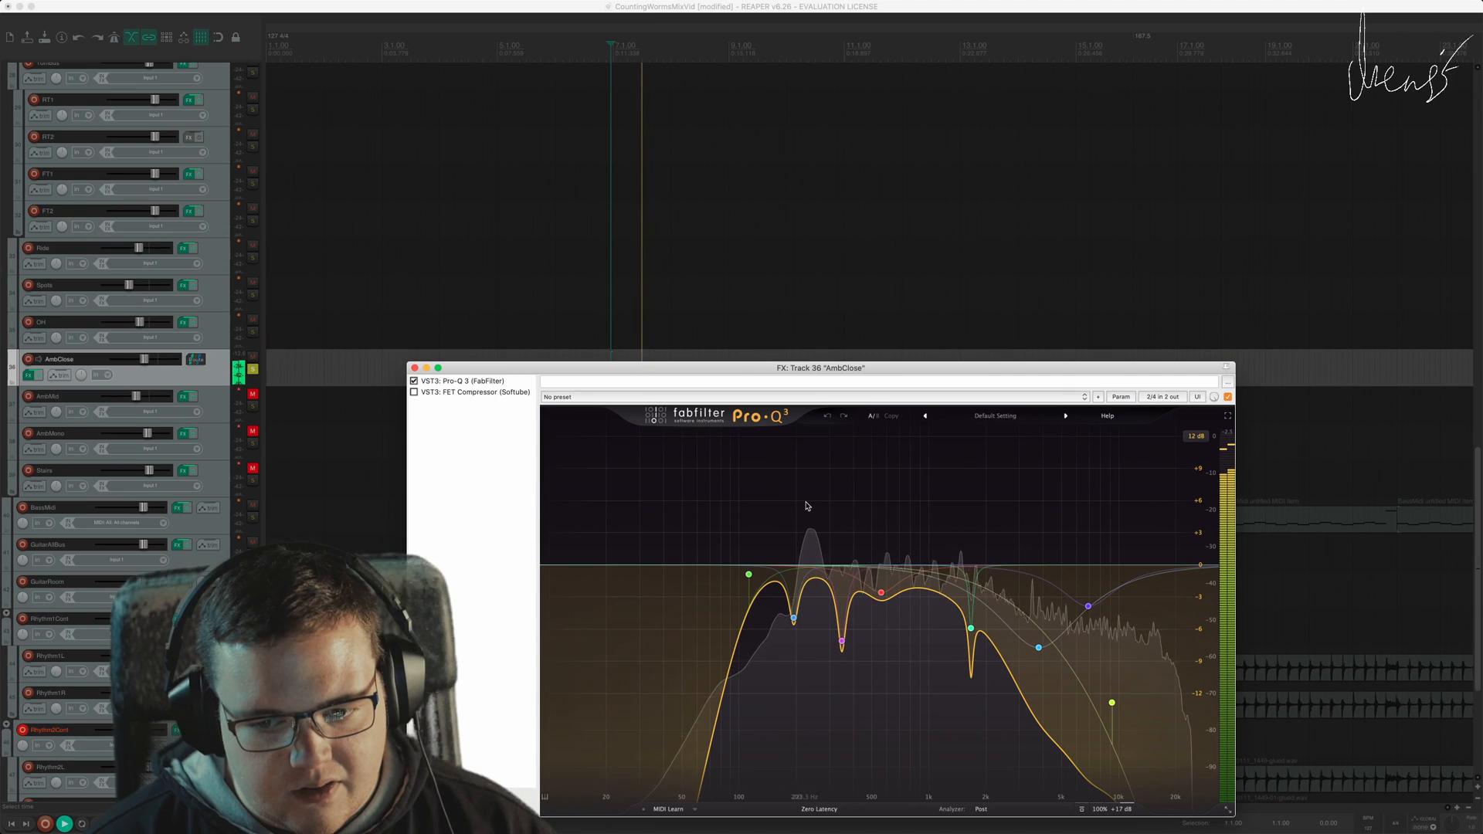
click(413, 382)
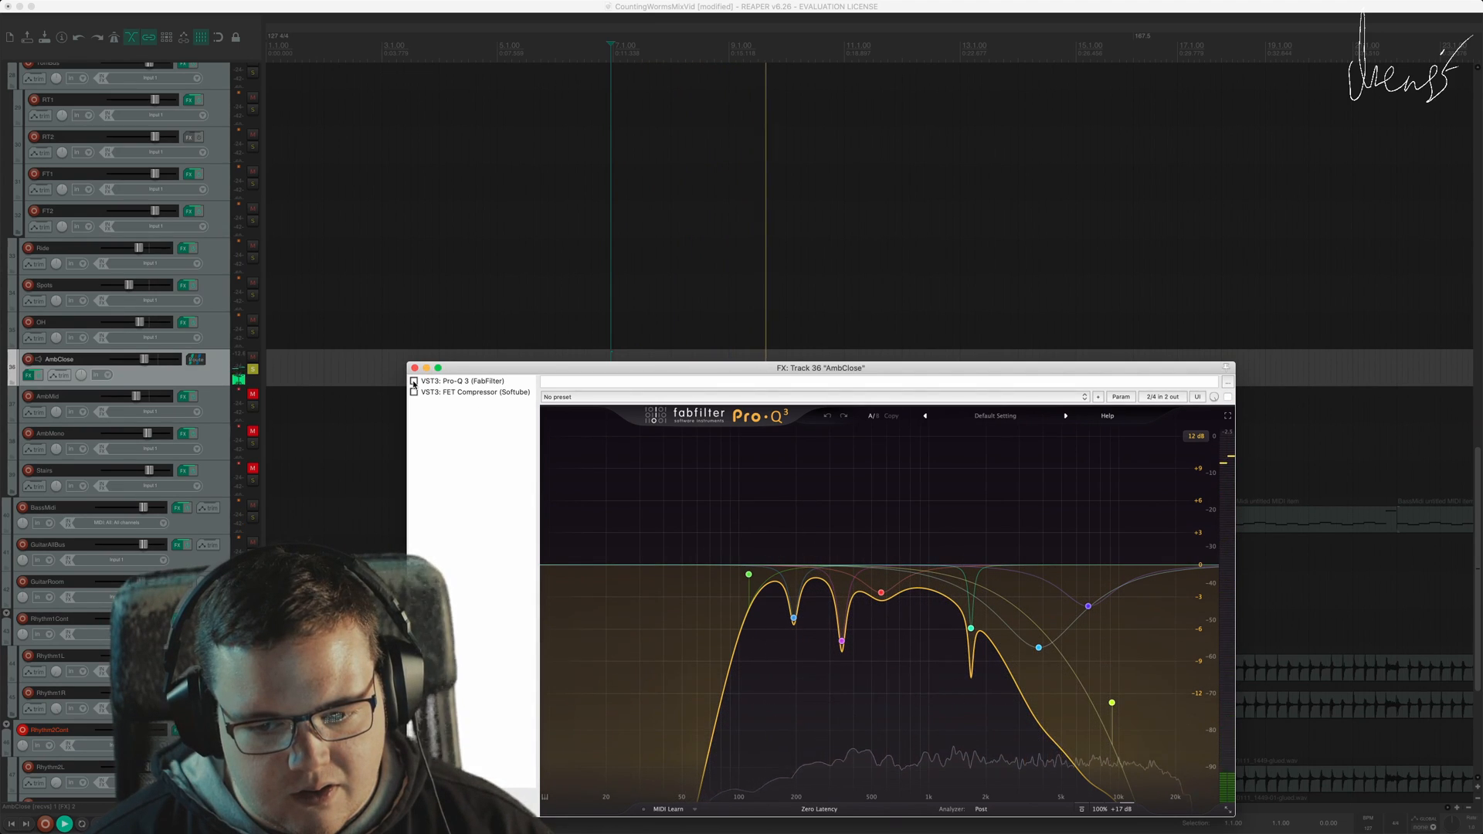
key(space)
click(413, 382)
Step: Enable the FET Compressor on the AmbClose track, examine its settings and listen to the compressed room sound
click(473, 392)
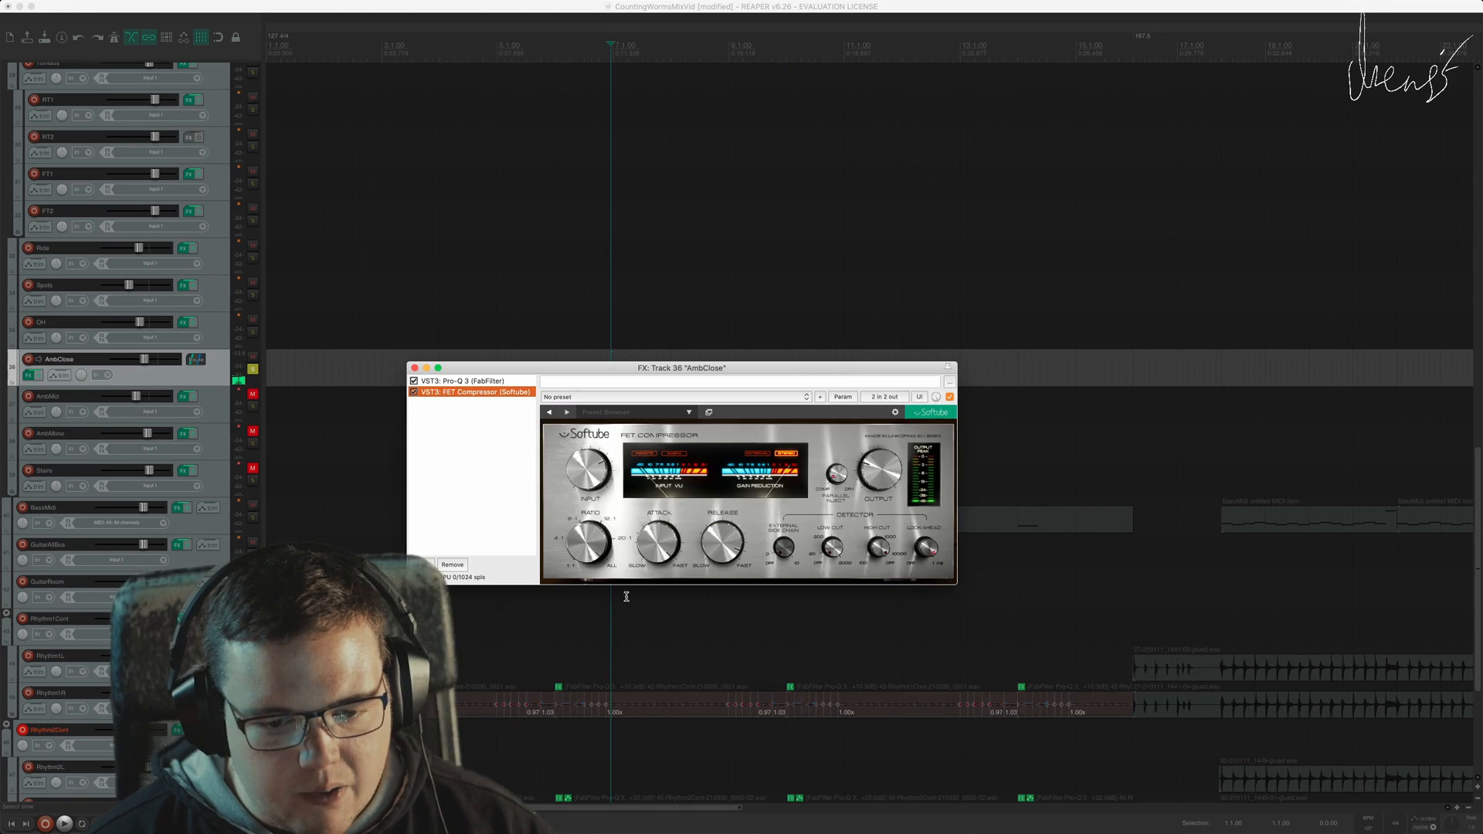
drag(682, 378, 735, 299)
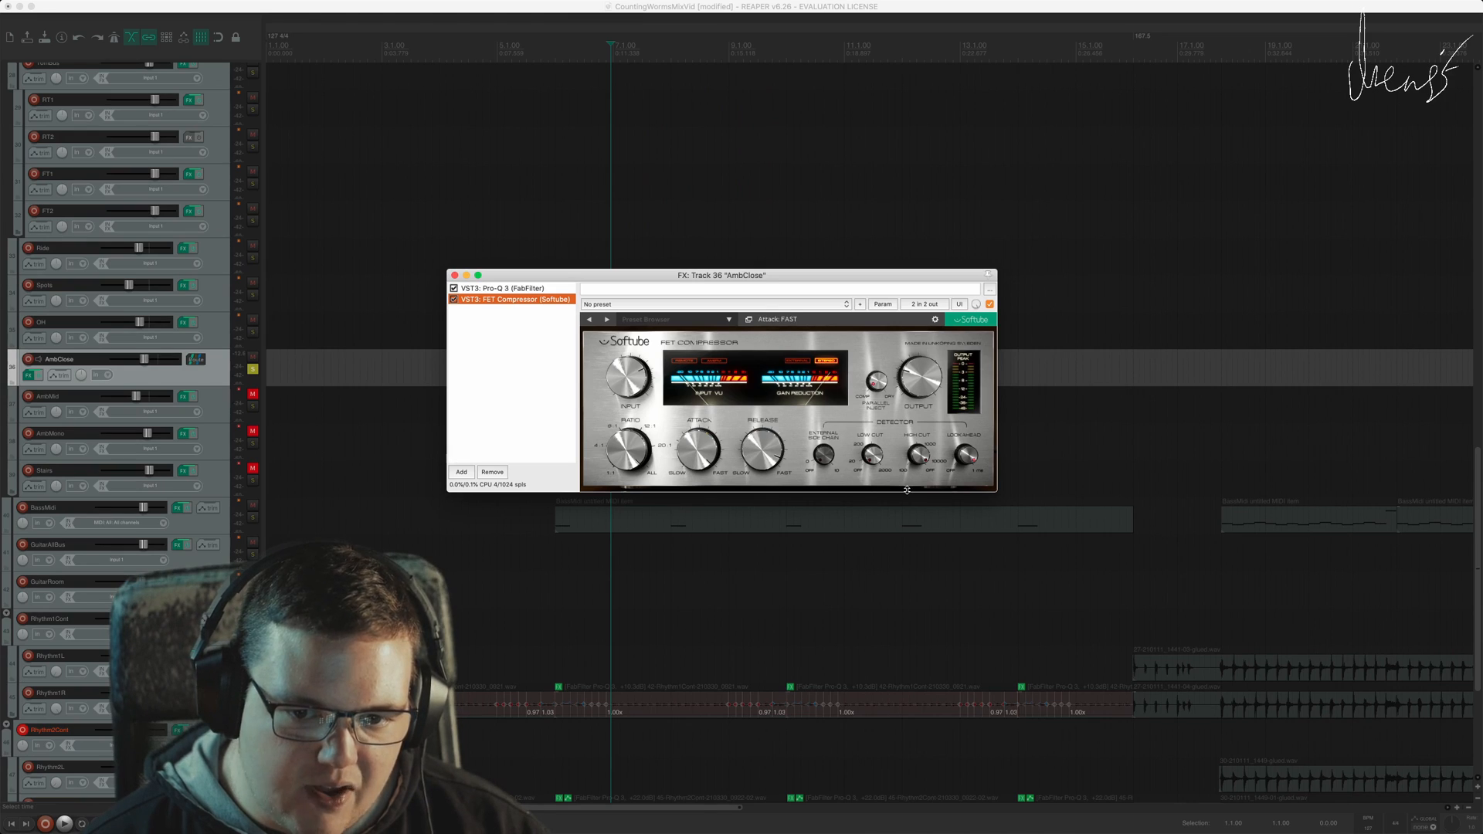
key(space)
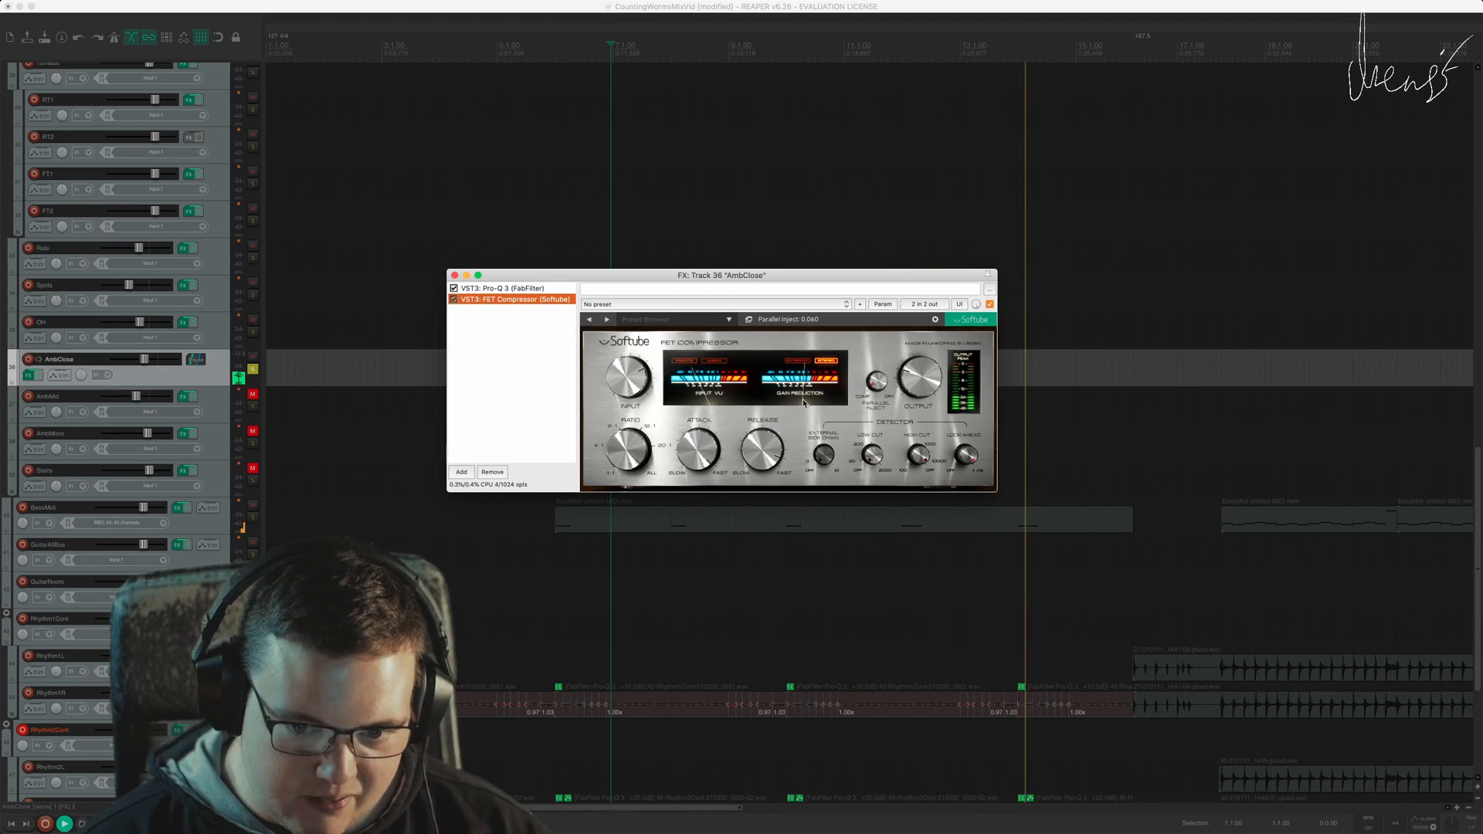
Step: Close the AmbClose effects window, unsolo the track and listen to it with the rest of the drums
click(559, 378)
key(Escape)
key(space)
click(252, 369)
key(space)
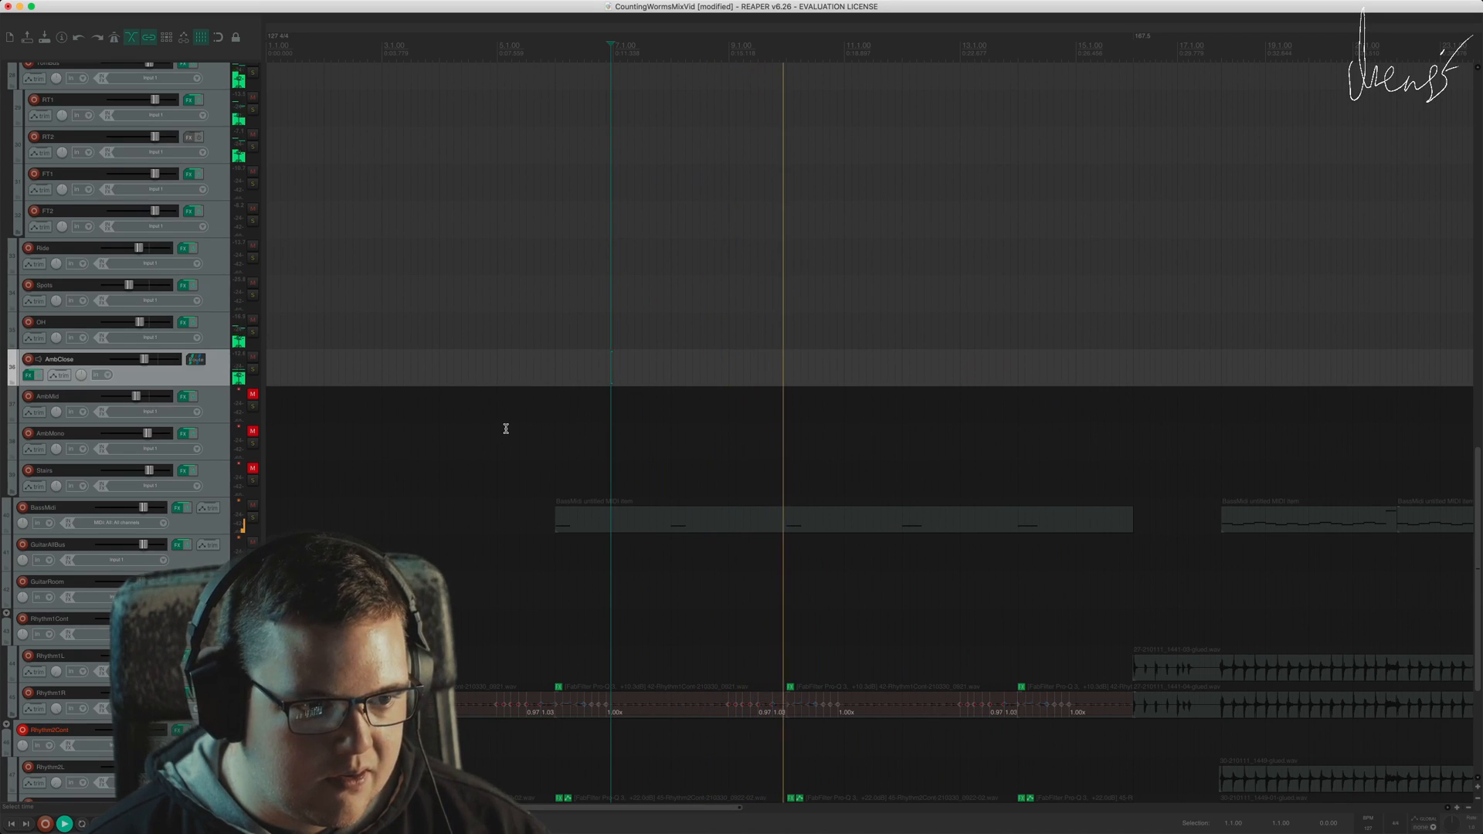
Step: Unmute and solo the AmbMid track, bypass its effects chain and look over its Pro-Q 3 curve
click(253, 394)
key(space)
click(254, 410)
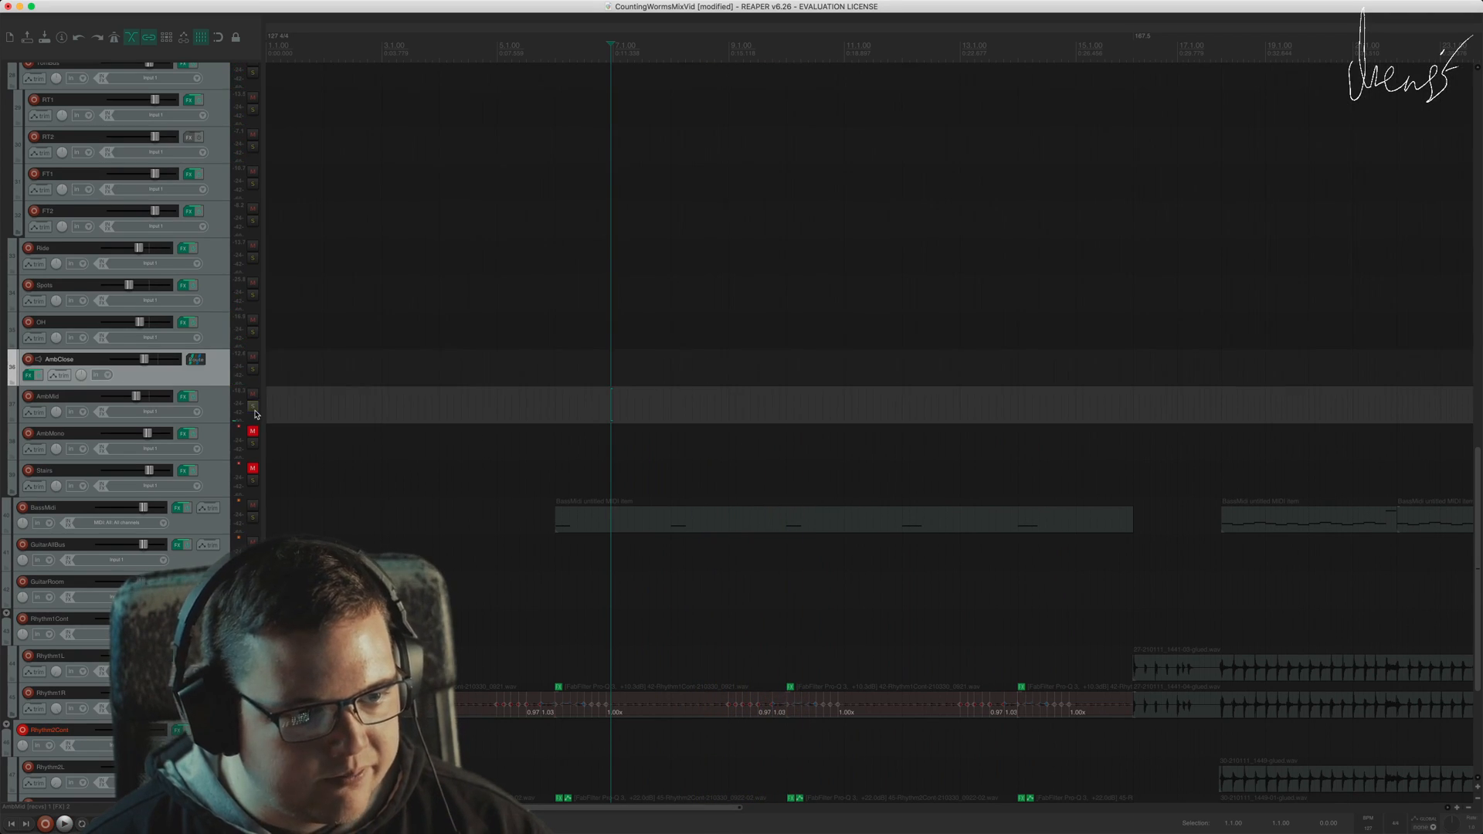
click(182, 397)
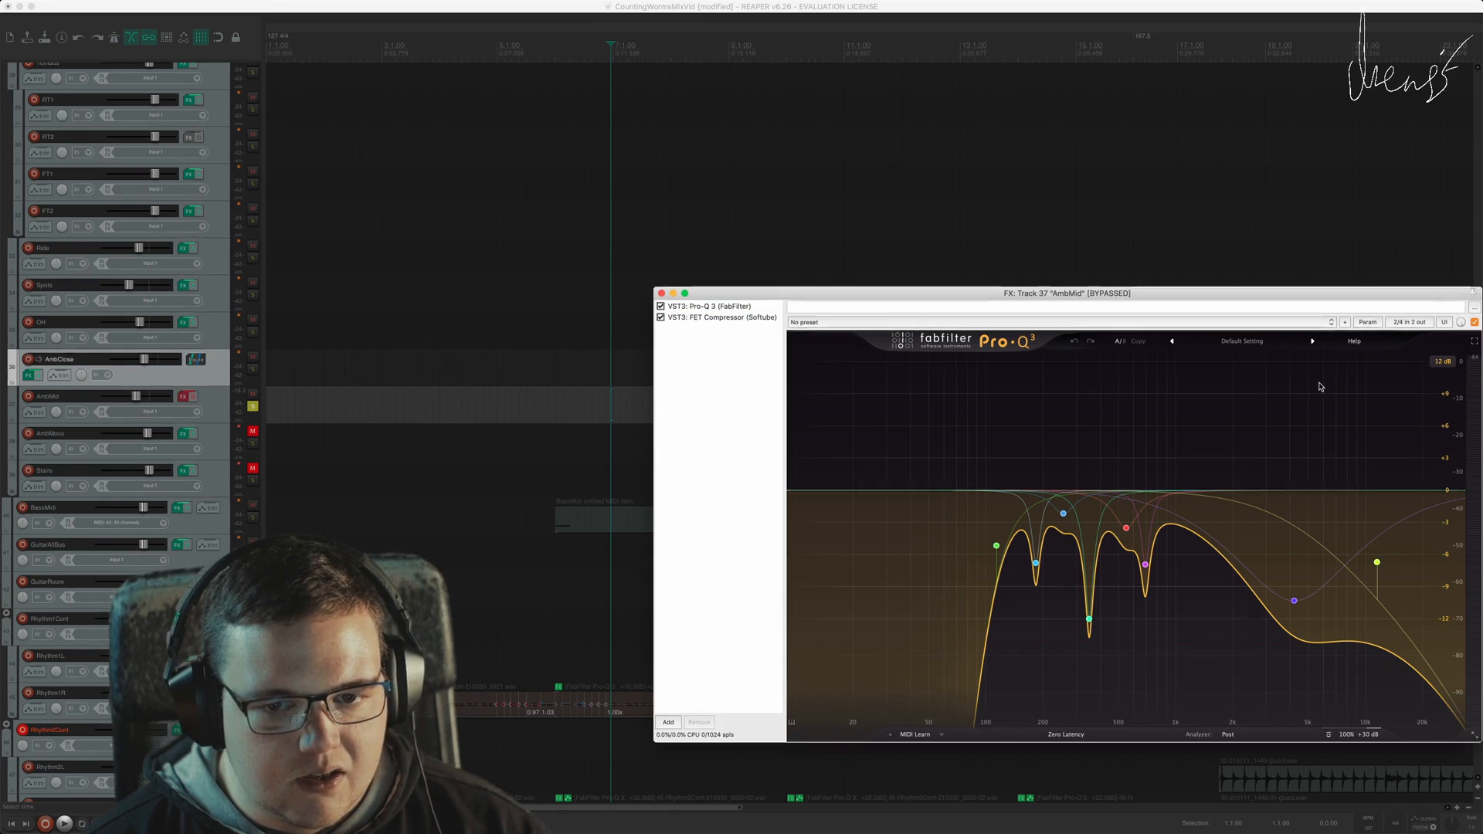
key(Escape)
drag(1476, 458, 1472, 257)
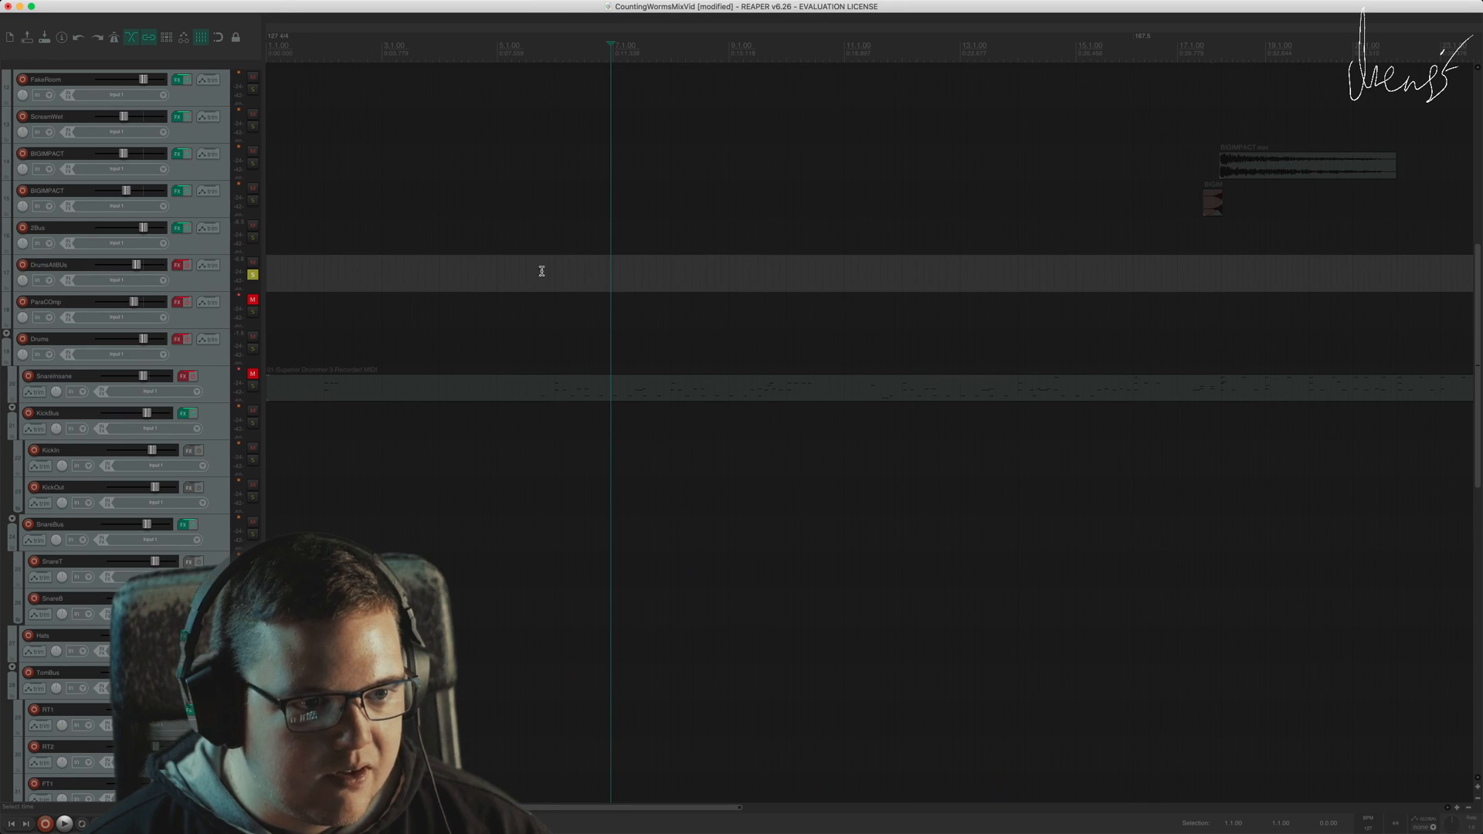
drag(1478, 267, 1478, 409)
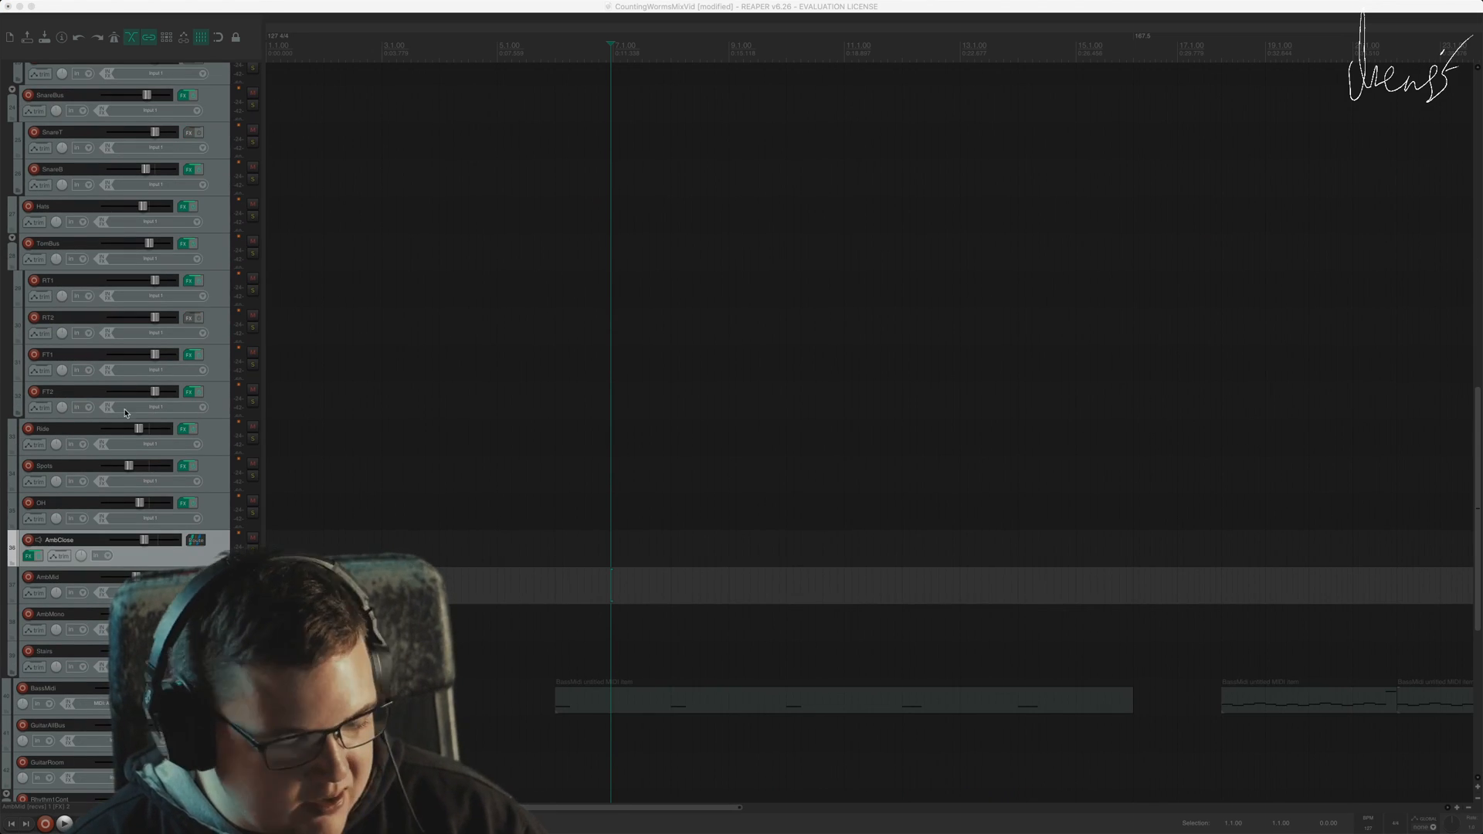
click(217, 597)
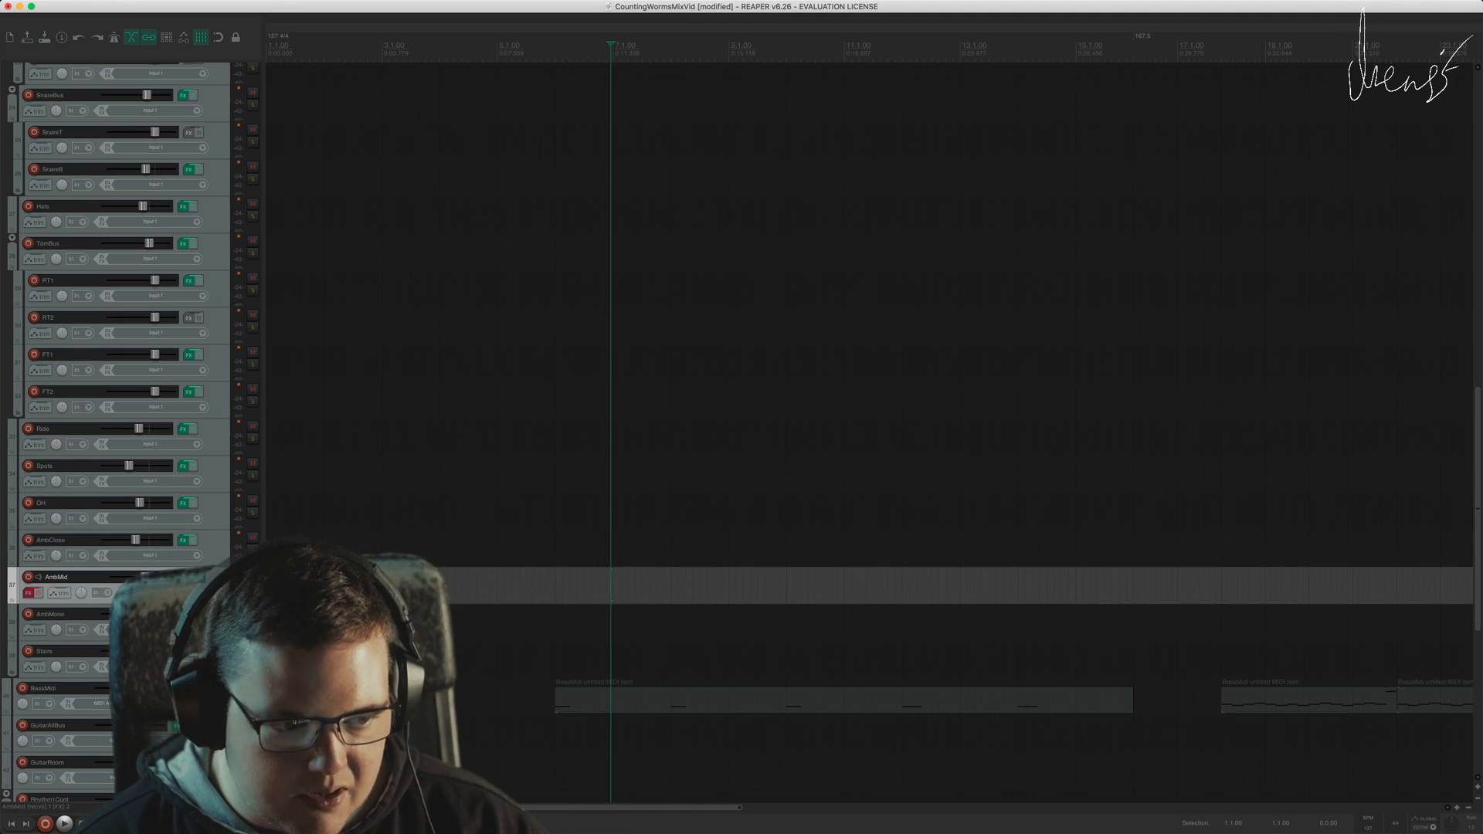
Step: Turn the AmbMid effects chain back on, listen through Pro-Q 3, enable the FET Compressor and audition it before closing the effects window
key(shift+f)
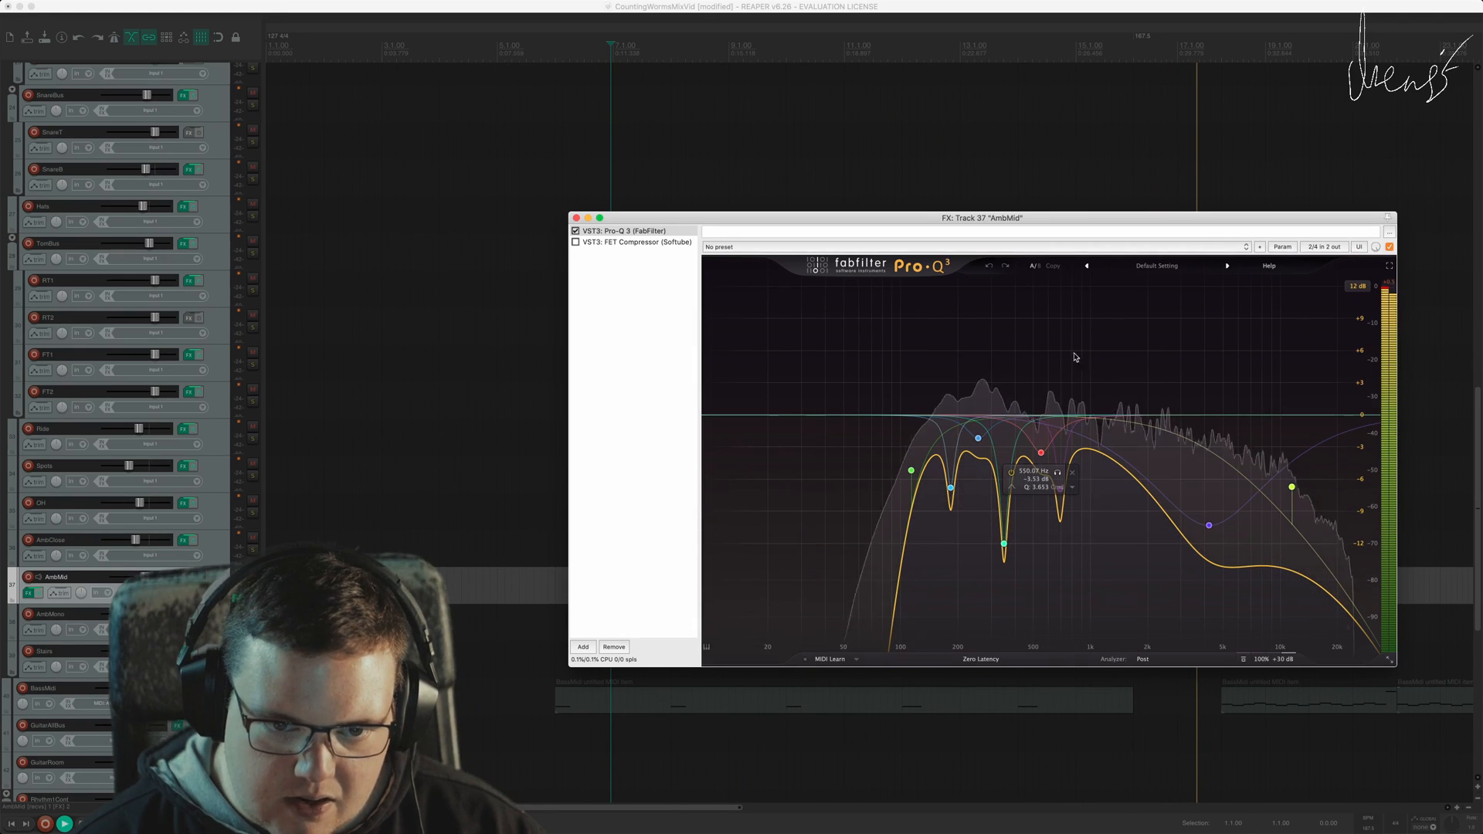
key(space)
click(596, 264)
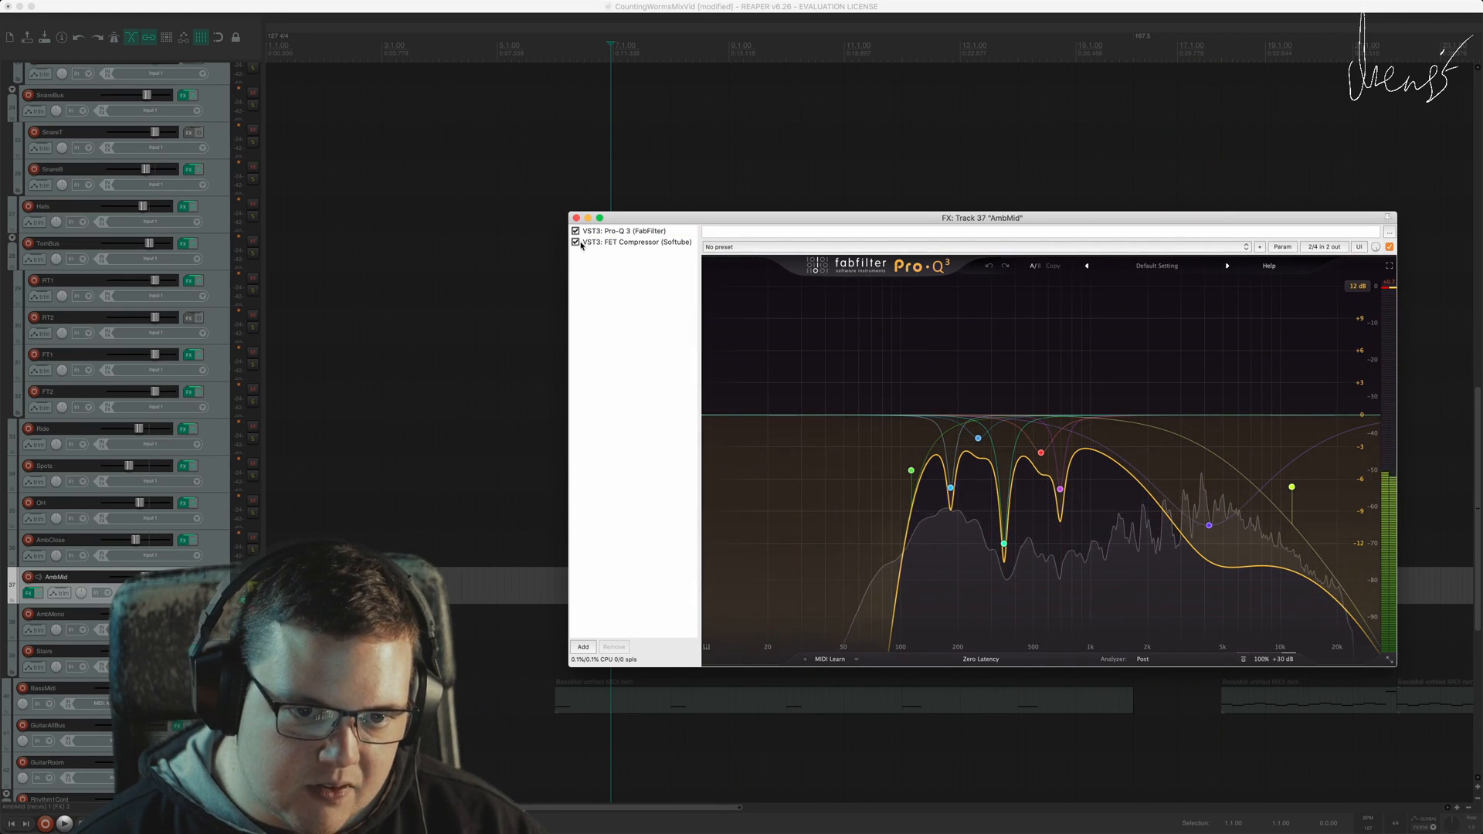
click(575, 242)
click(606, 243)
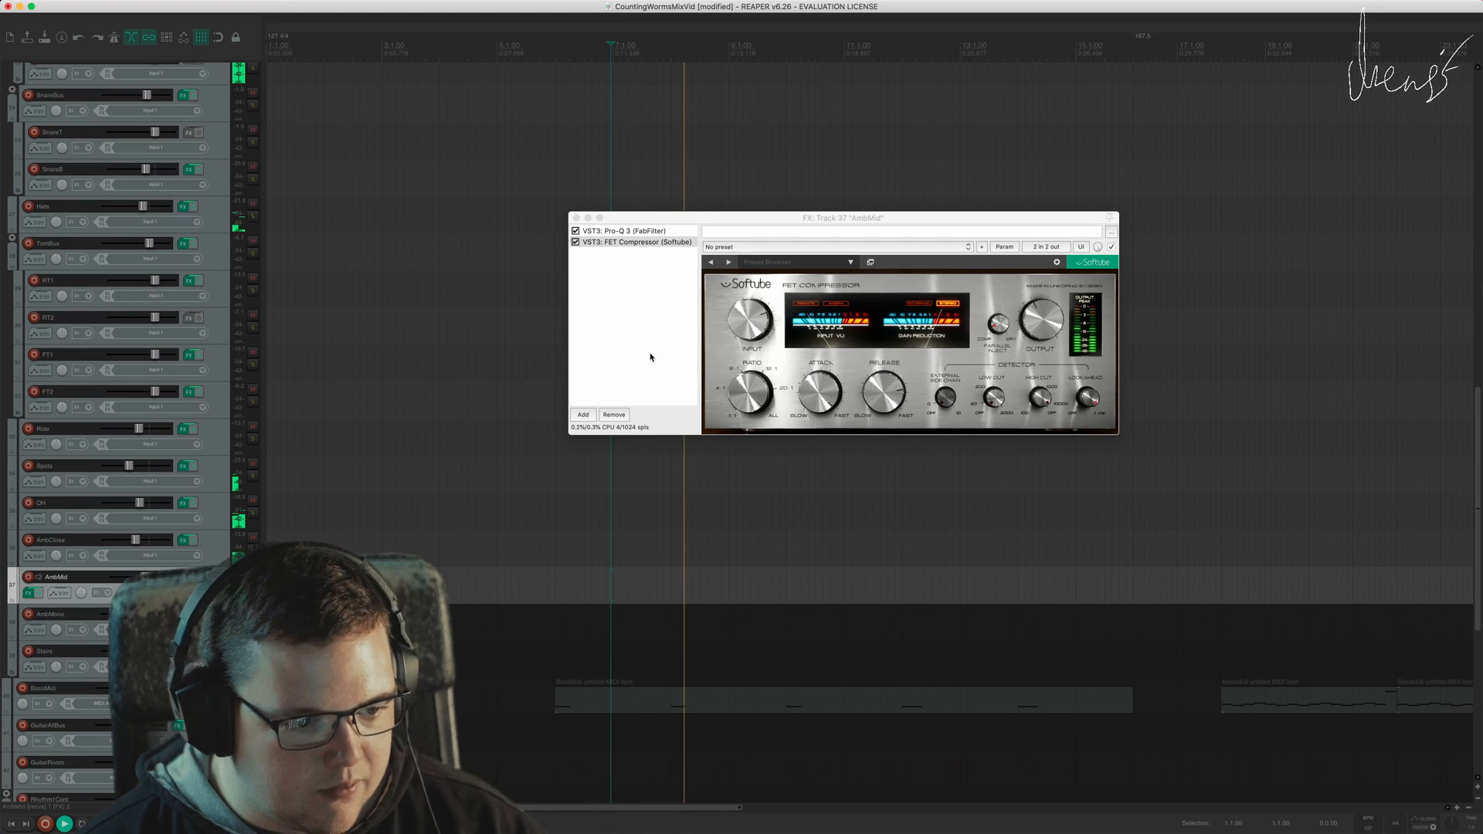
click(651, 357)
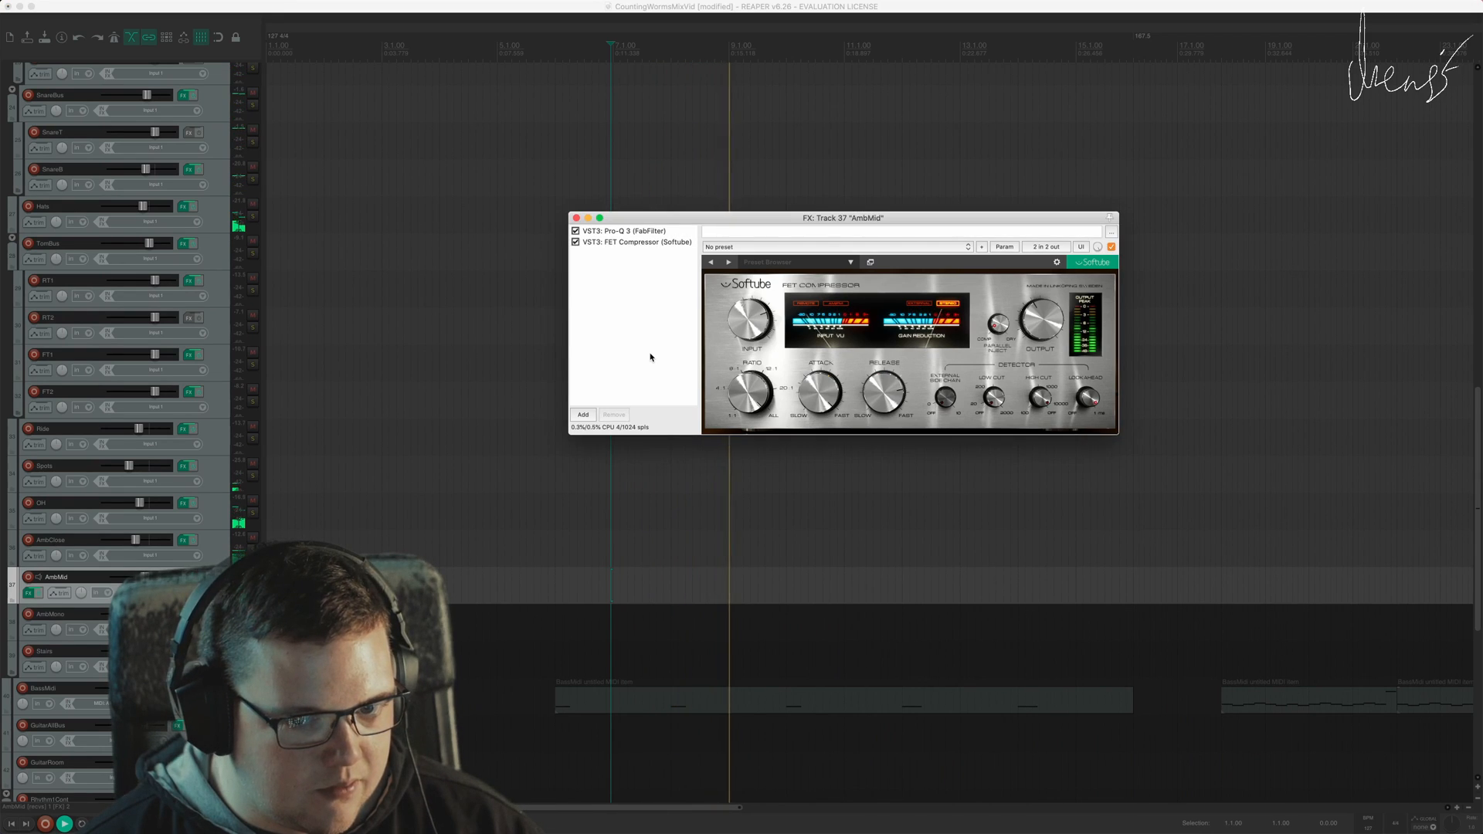
click(576, 218)
key(space)
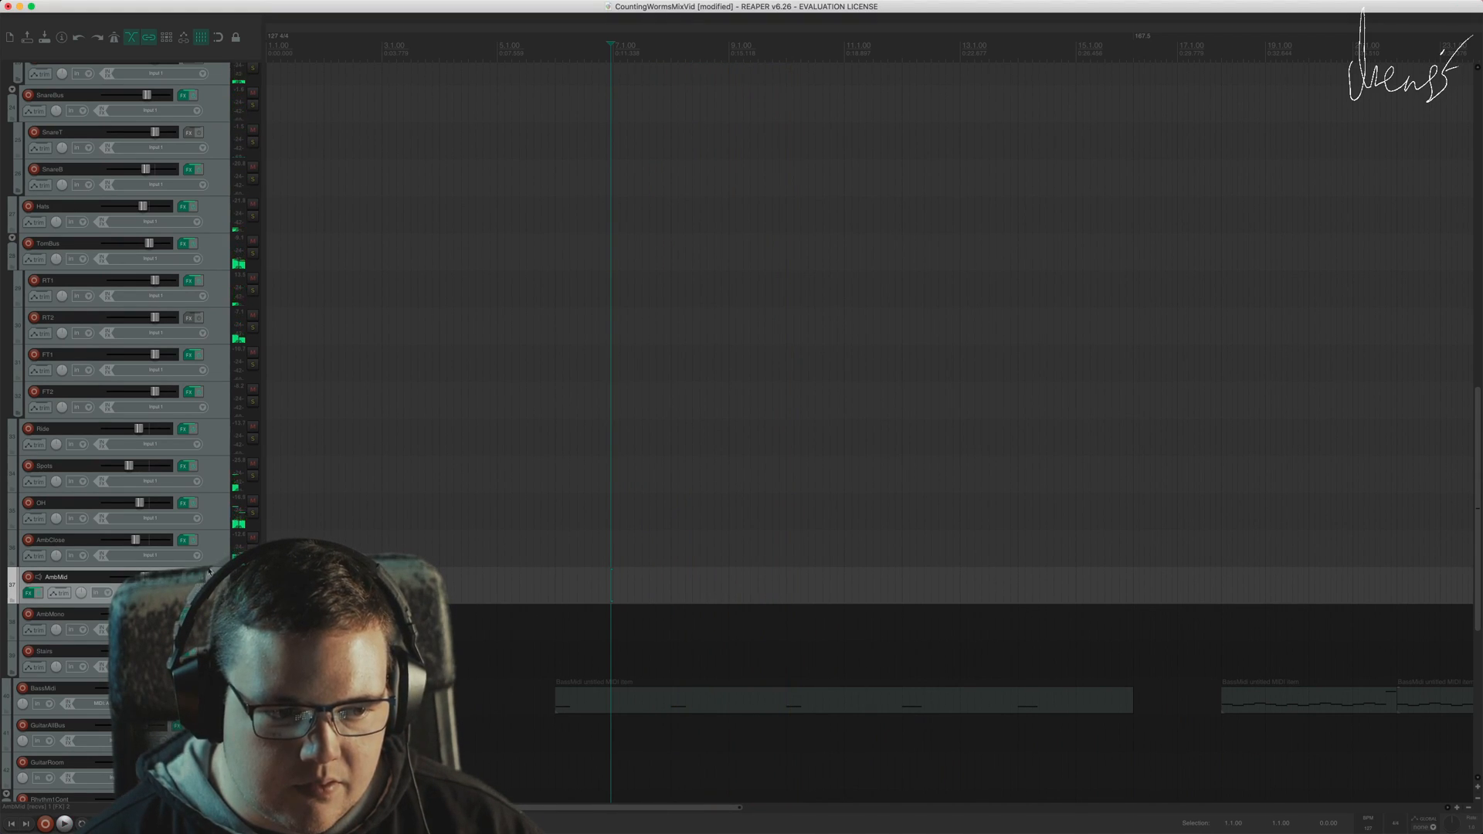
Step: Compare the drum playback with the AmbClose and AmbMid tracks muted and unmuted
shift+click(242, 536)
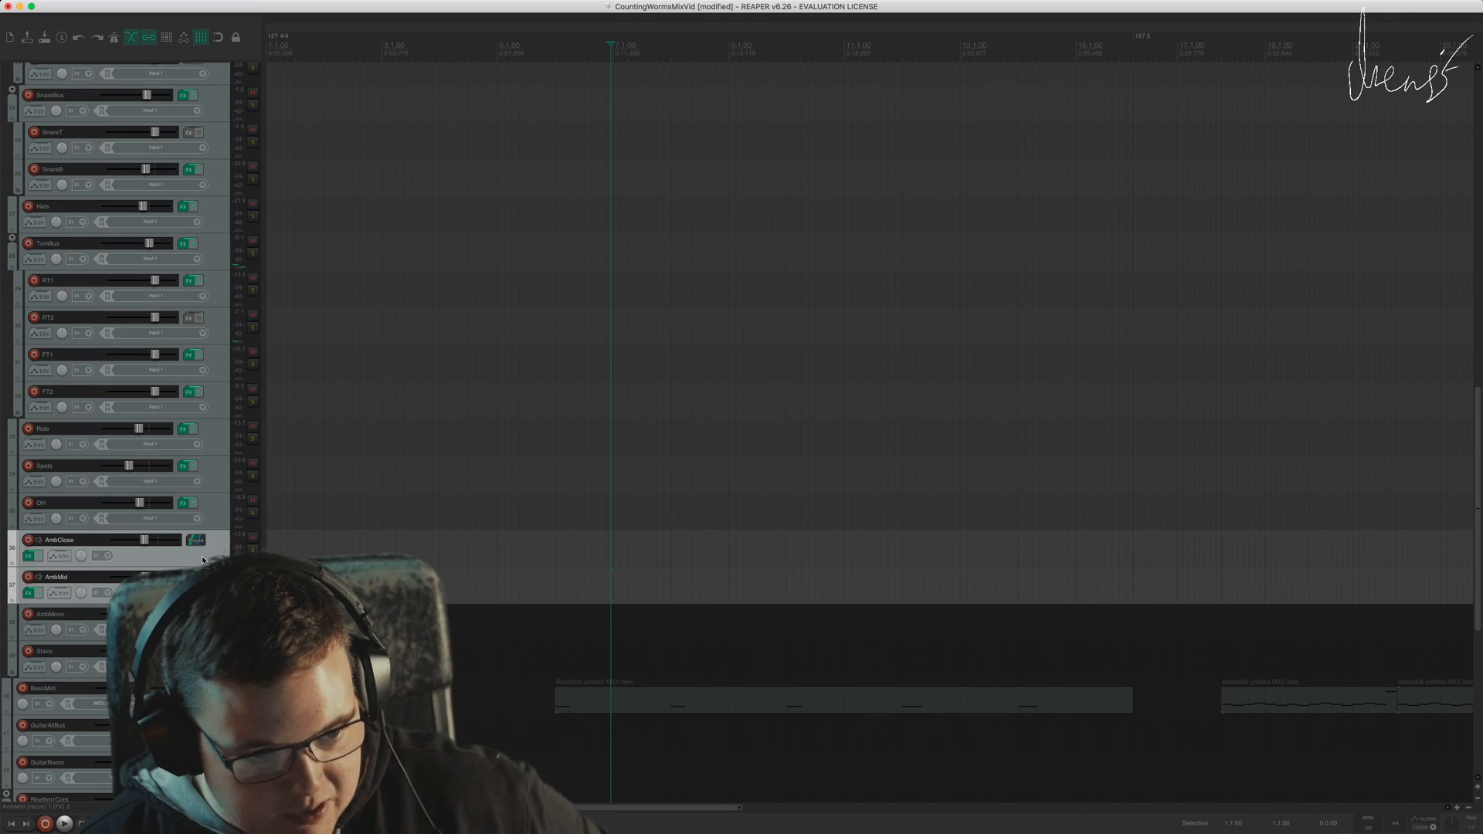
click(253, 538)
key(space)
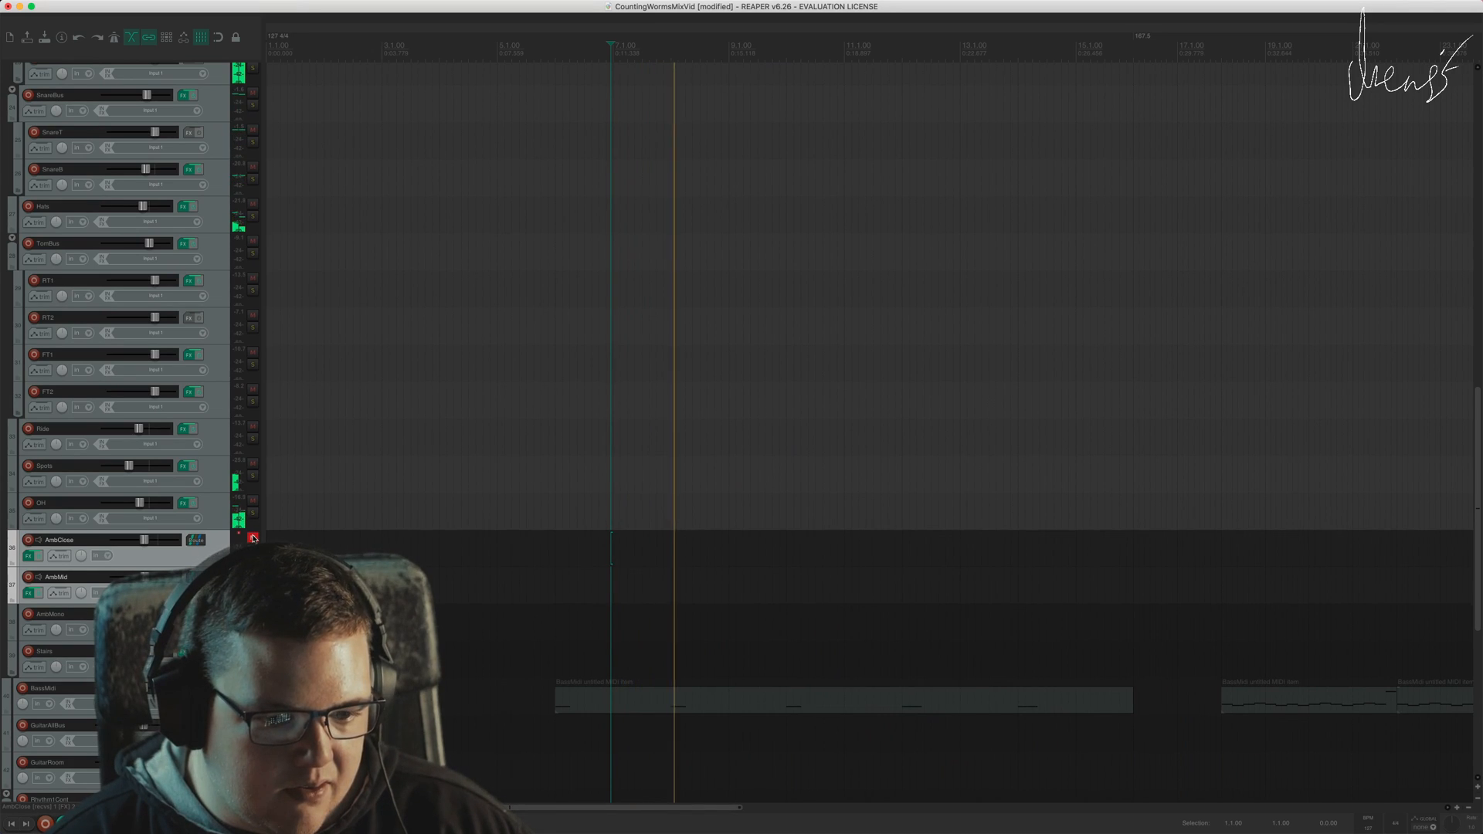
key(space)
click(253, 539)
key(space)
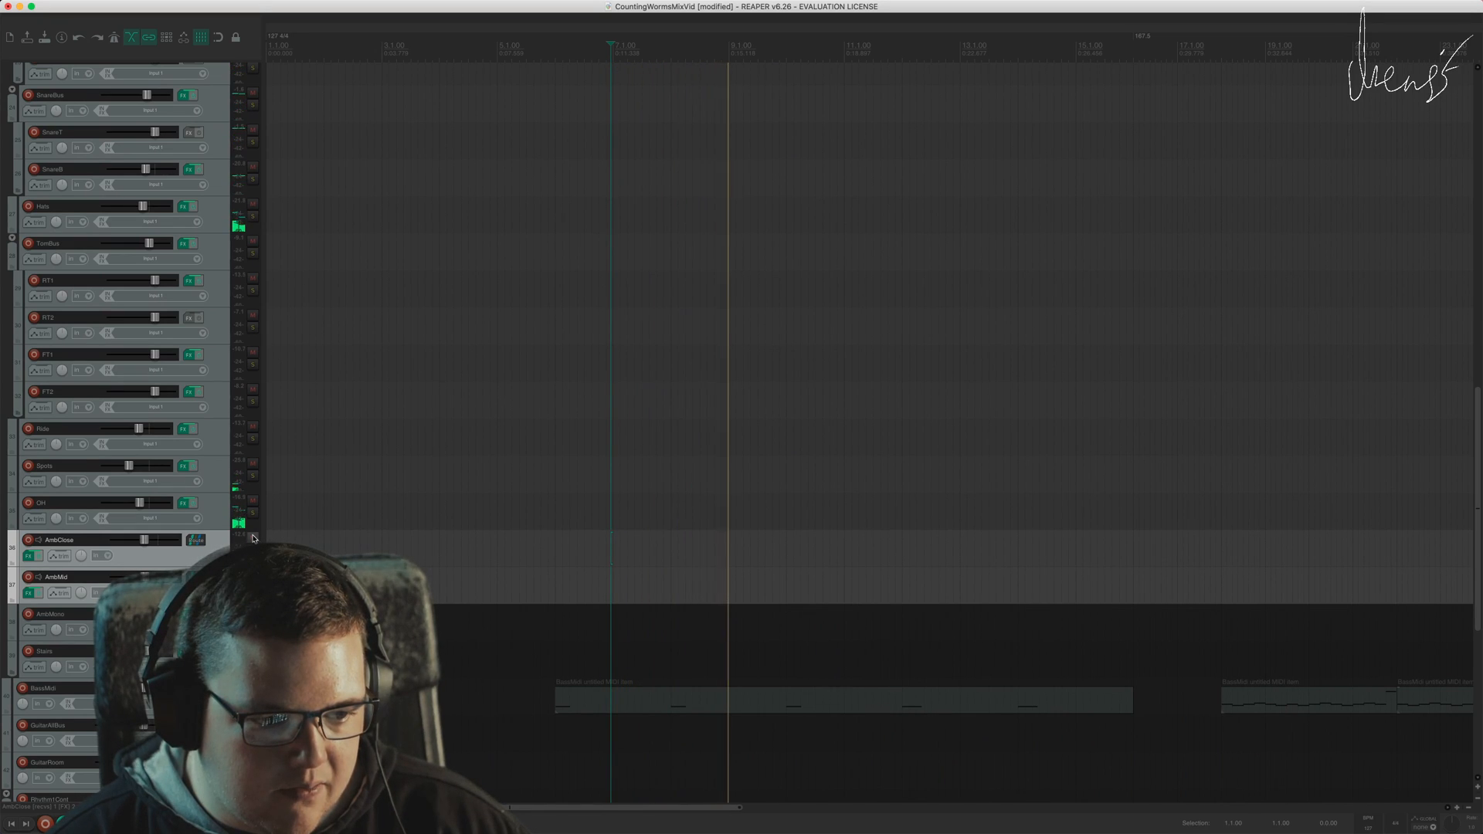
key(space)
Step: Solo the AmbMono track and listen to it with its effects chain on but Pro-Q 3 and the FET Compressor disabled
click(51, 630)
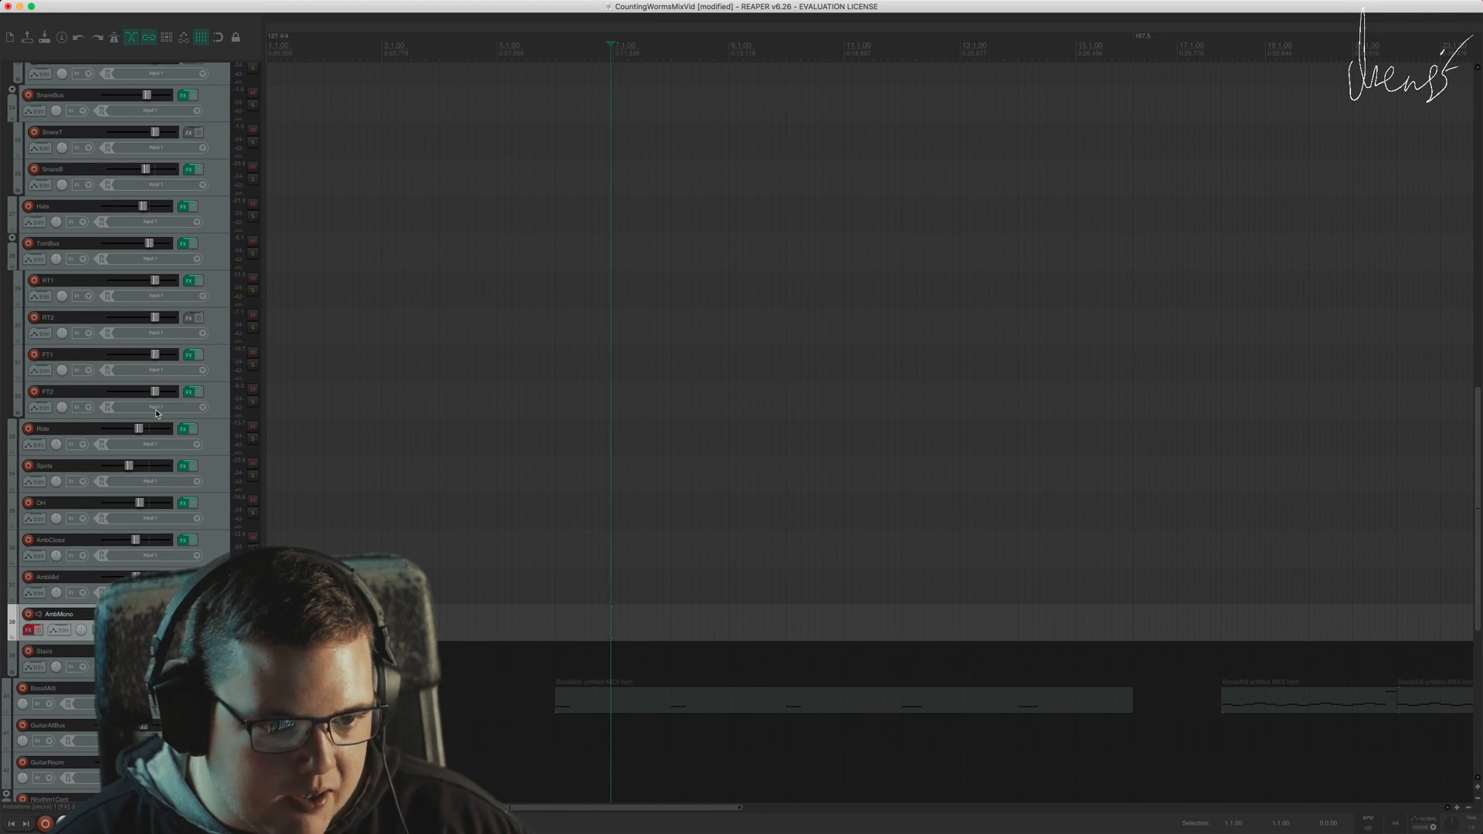
click(29, 629)
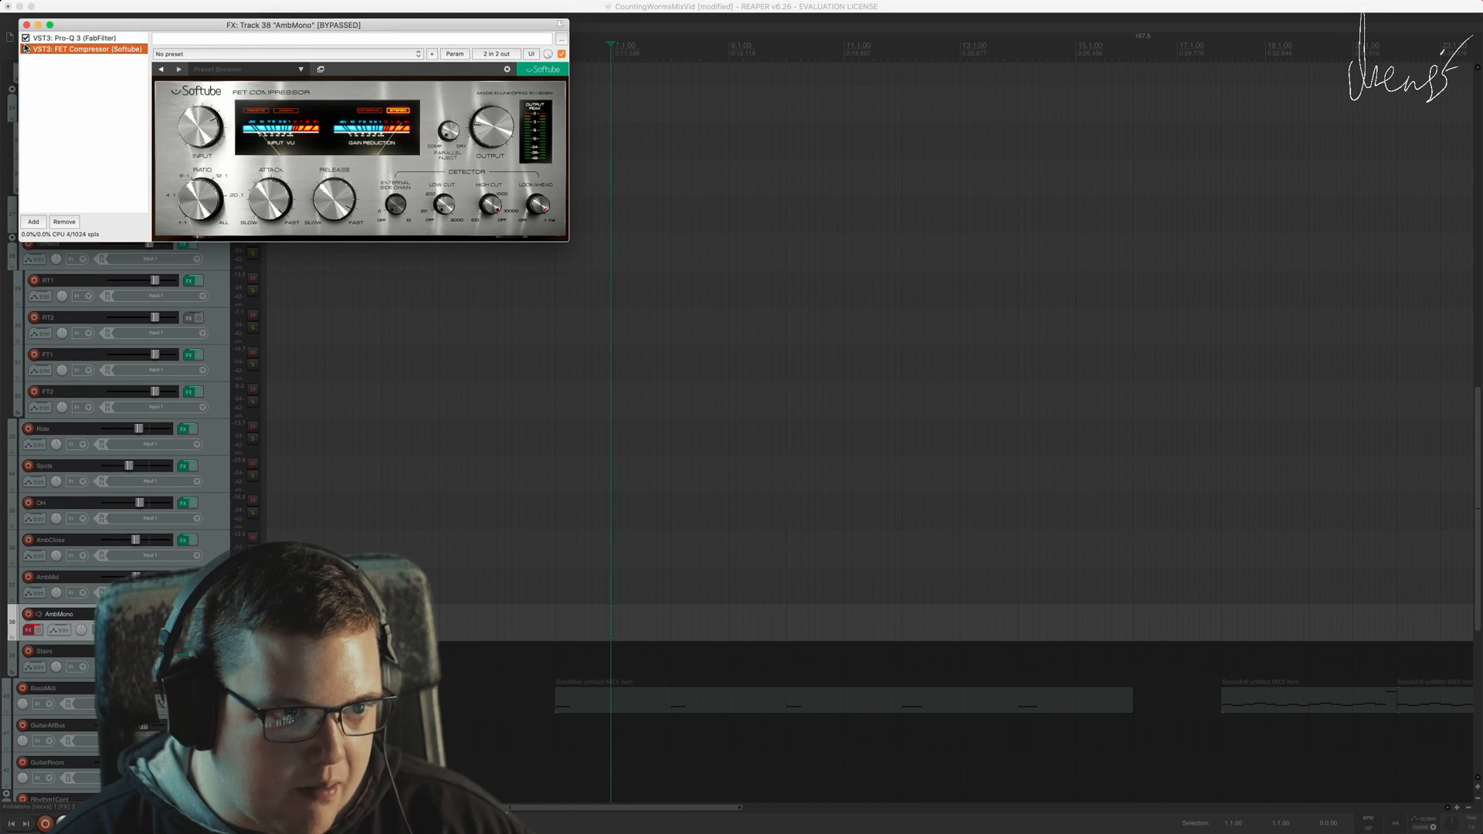
drag(96, 25, 368, 216)
click(38, 630)
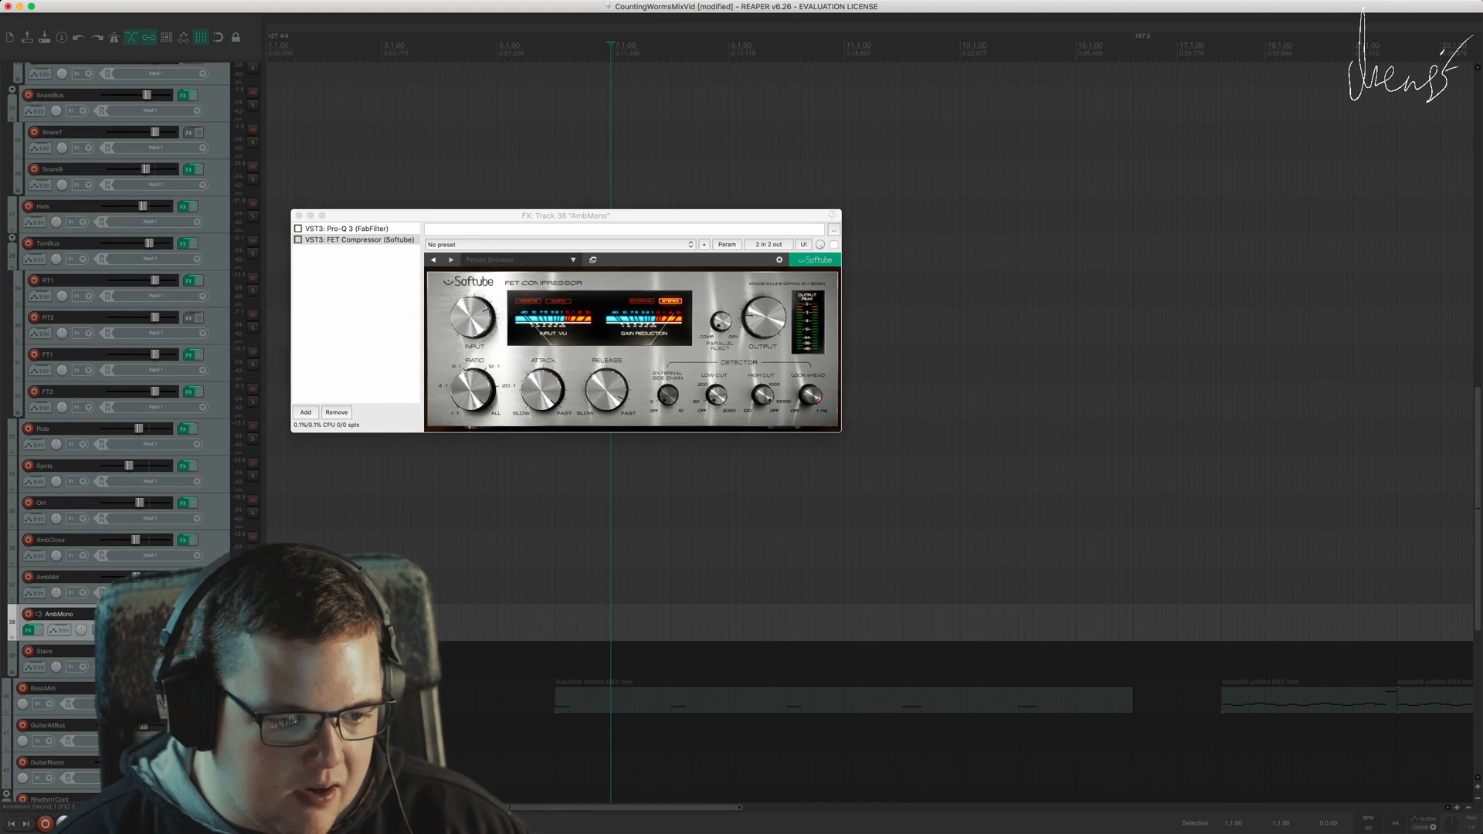
click(320, 264)
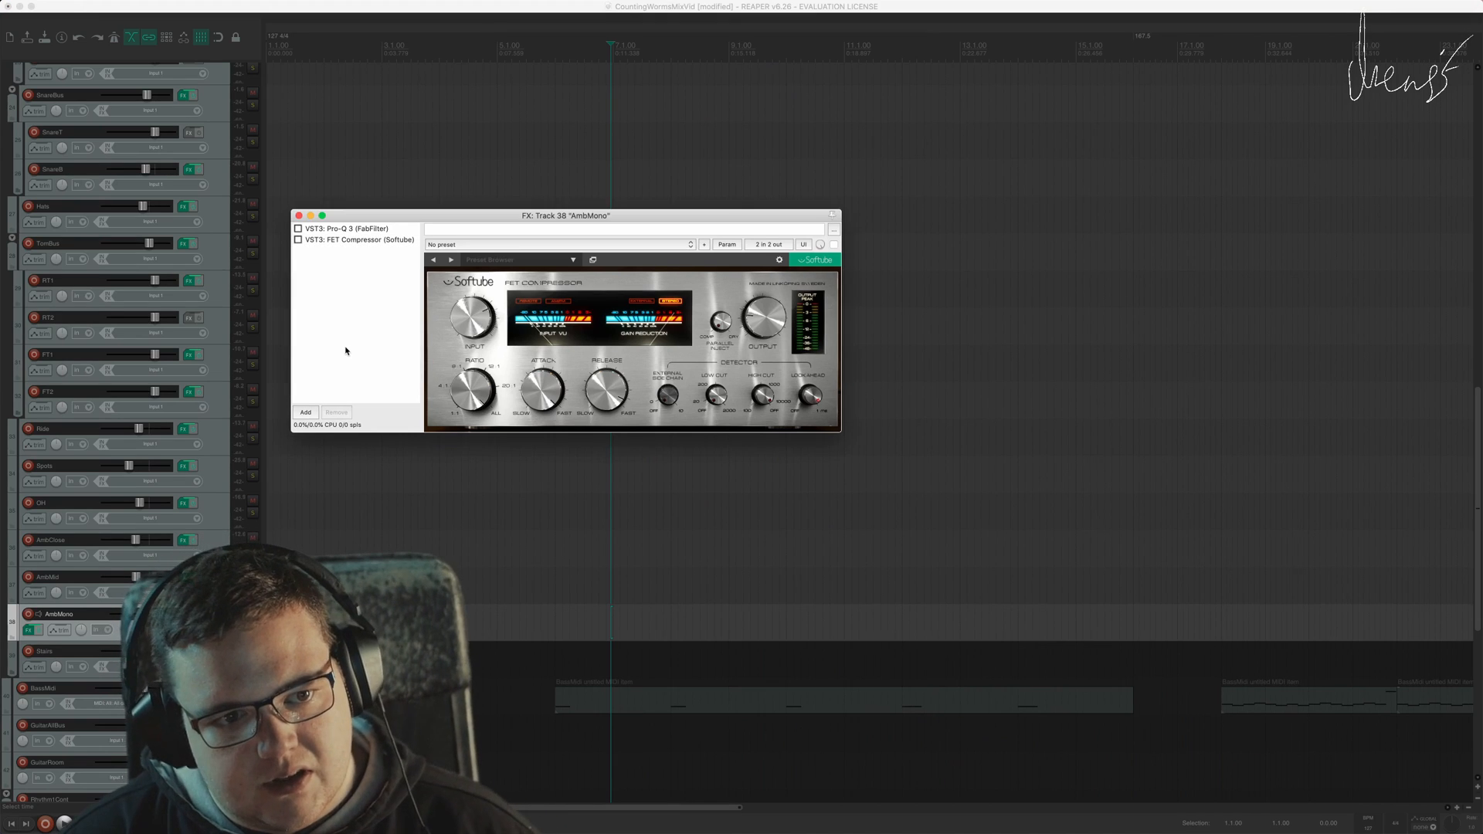
drag(576, 216, 774, 225)
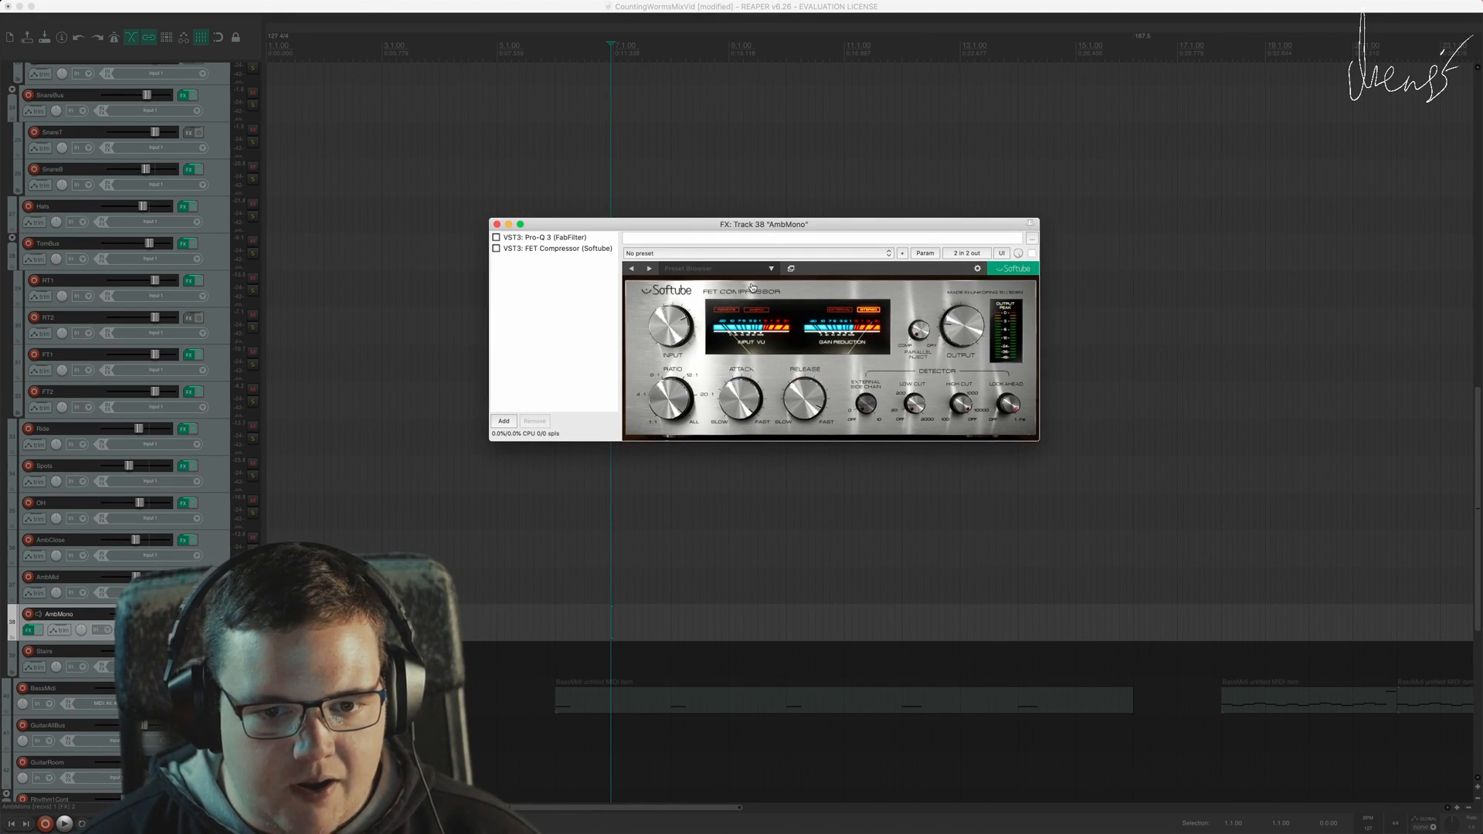
key(space)
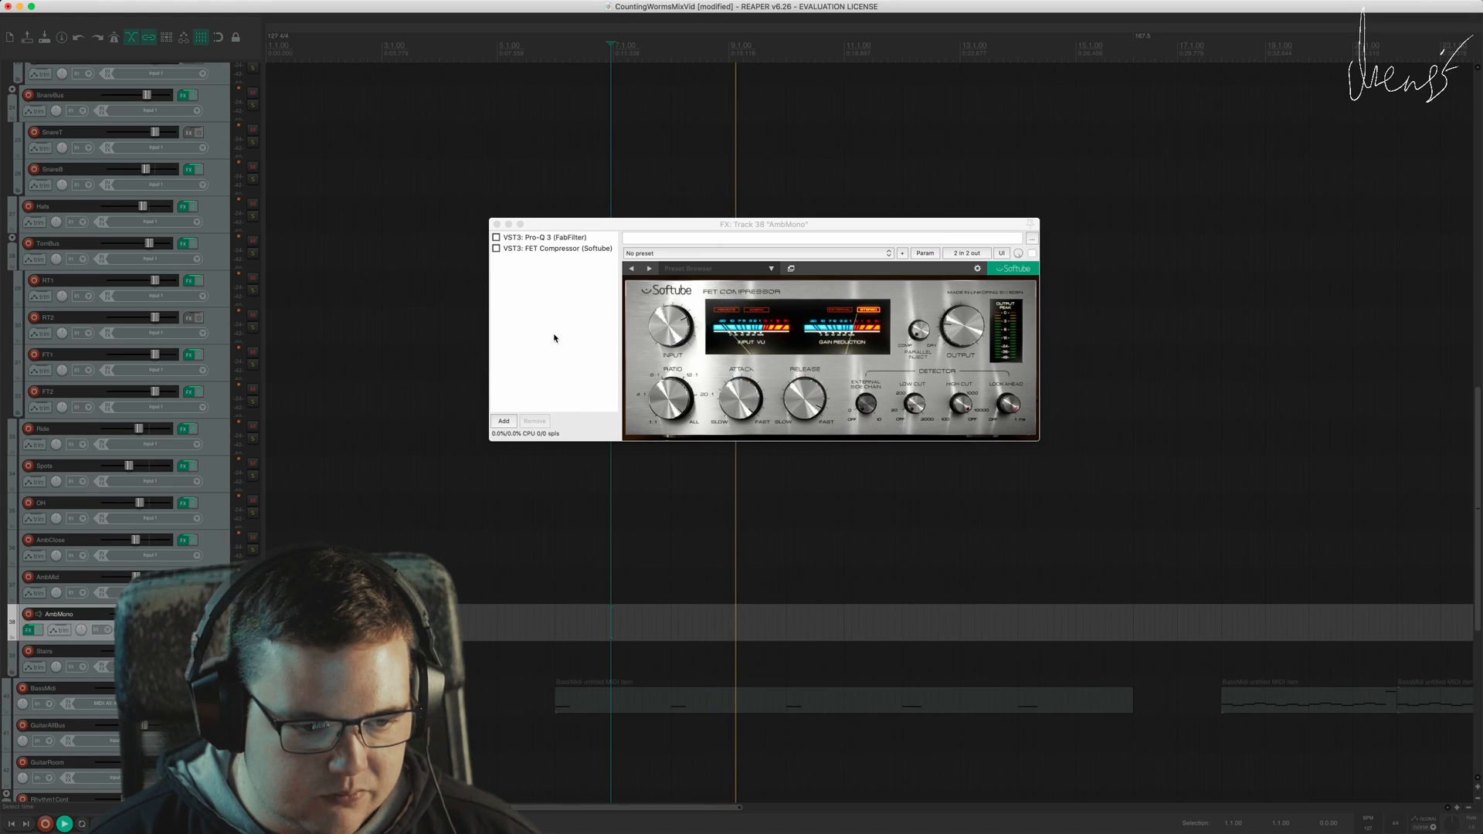
key(space)
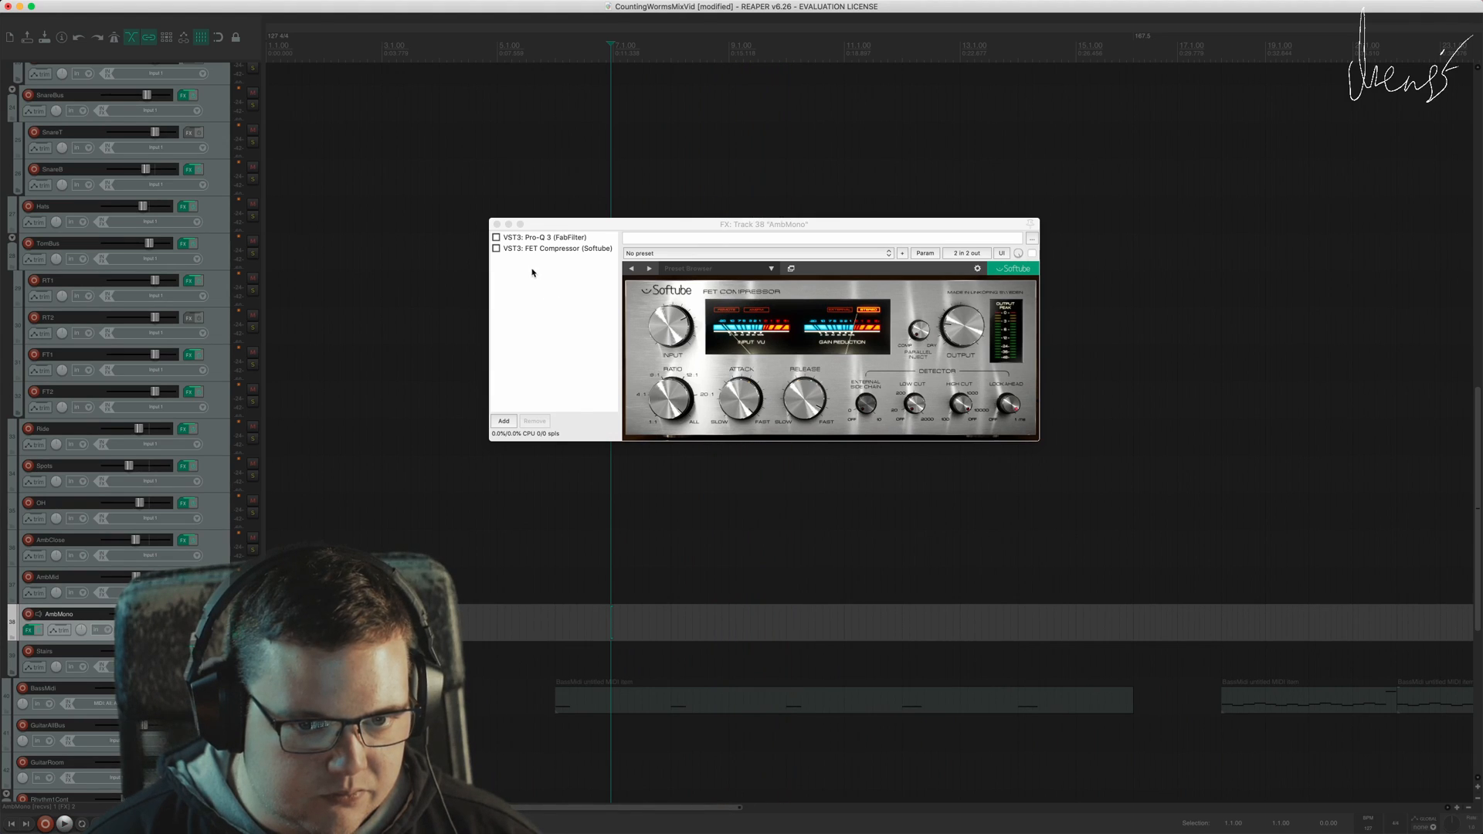
Step: Enable Pro-Q 3 on the AmbMono track, examine its EQ curve and listen to the filtered room sound
click(544, 237)
key(space)
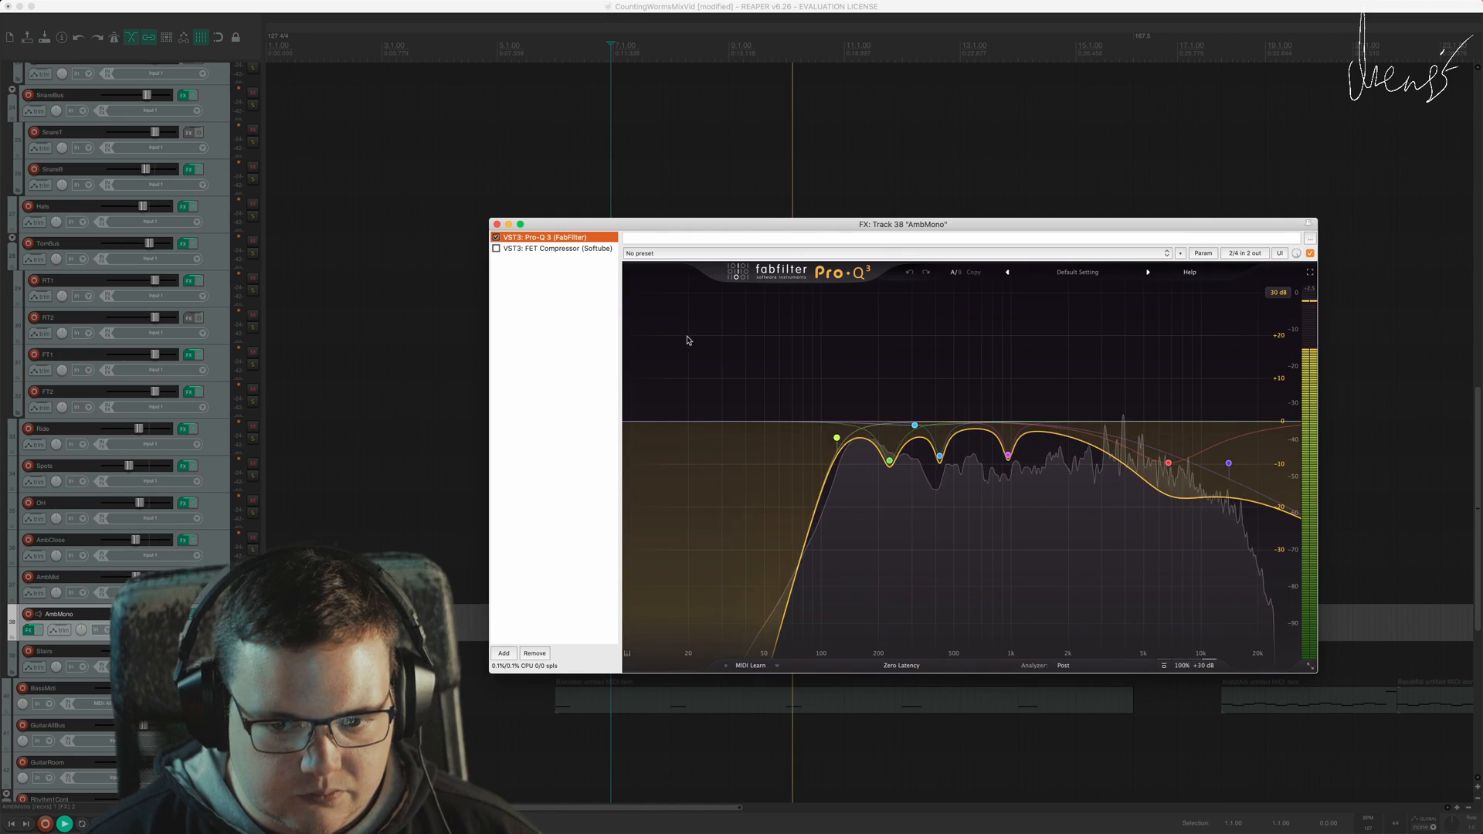
key(space)
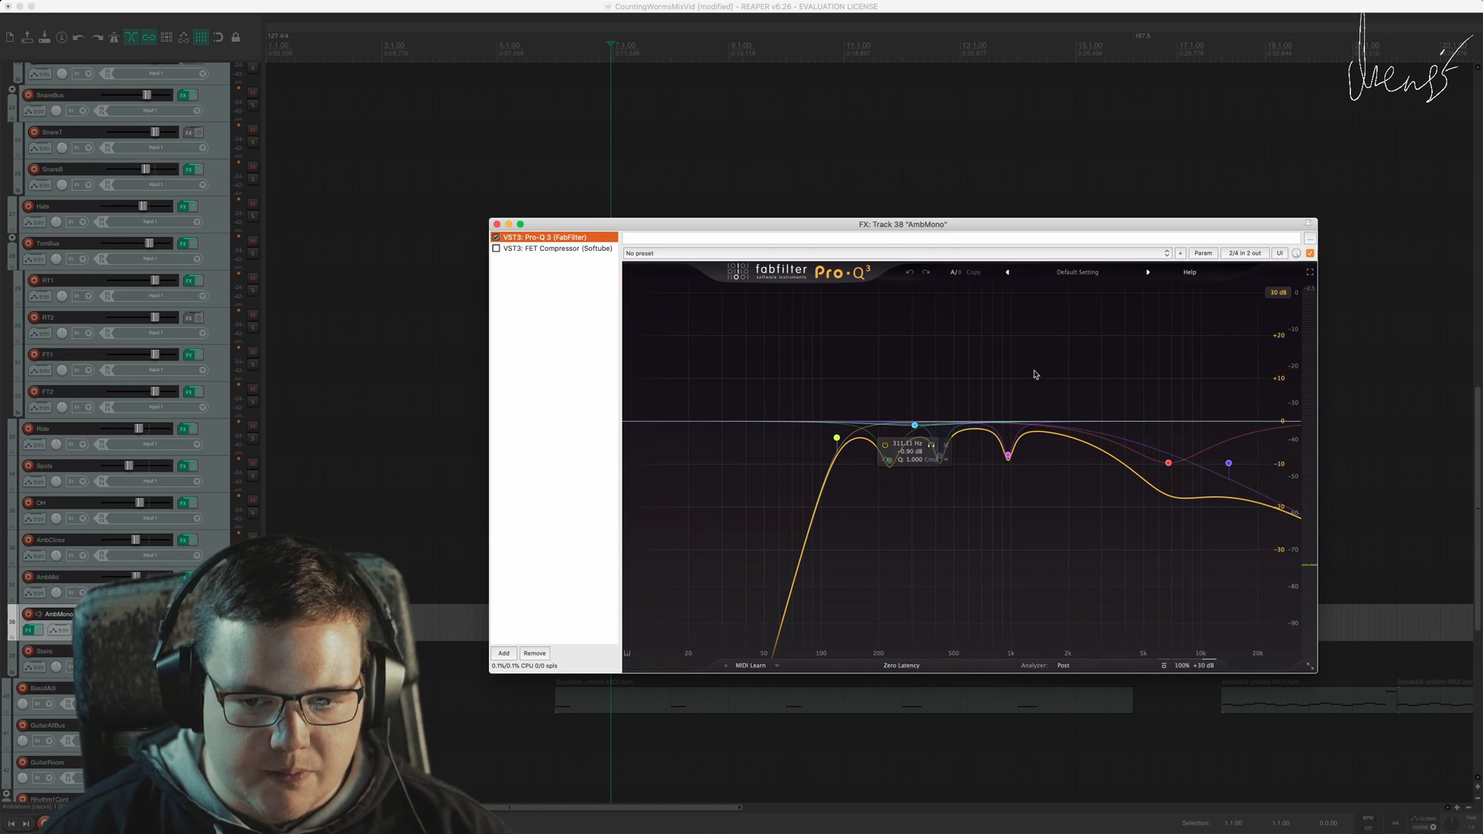
key(space)
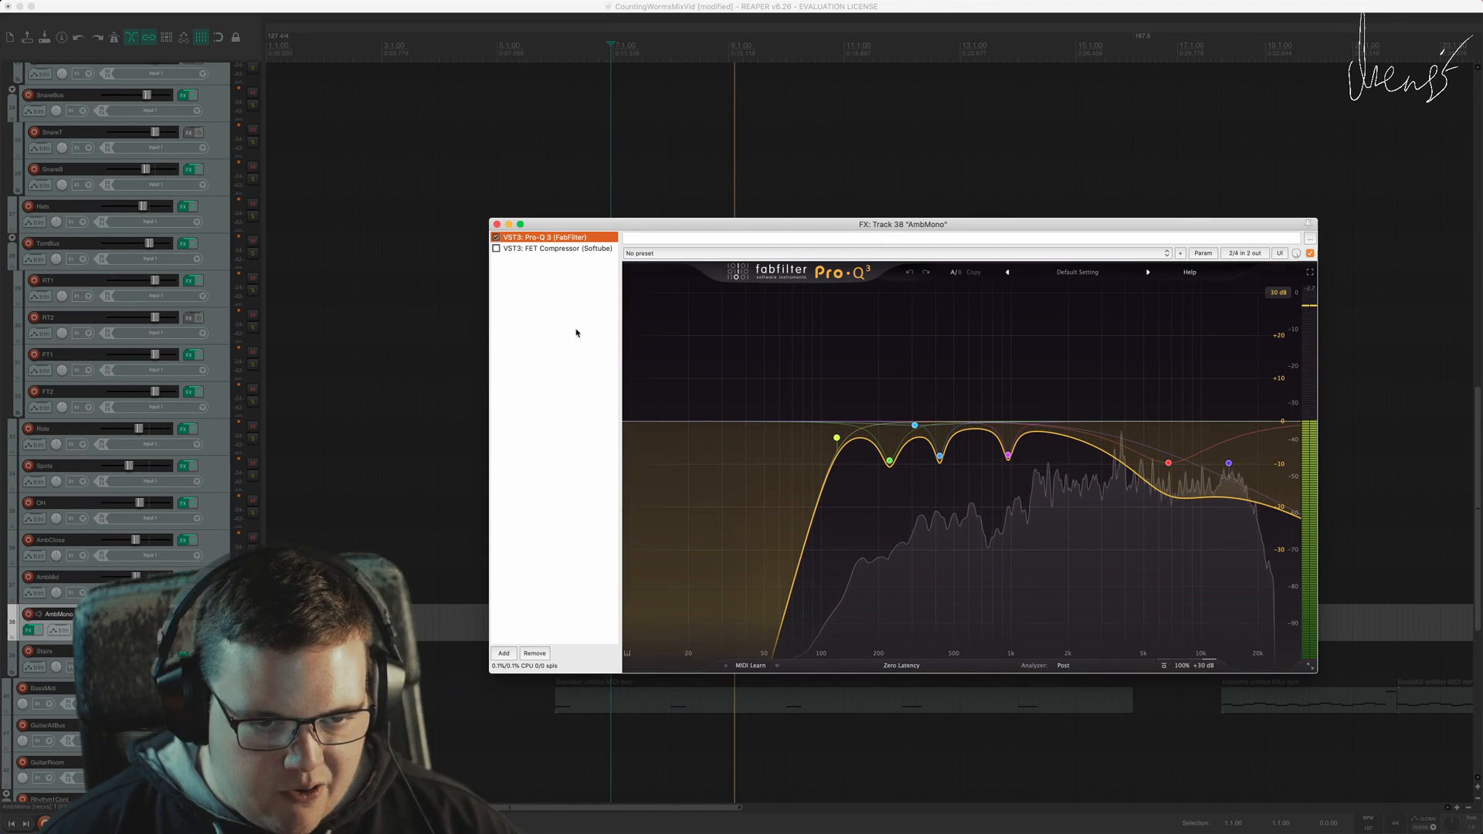
key(space)
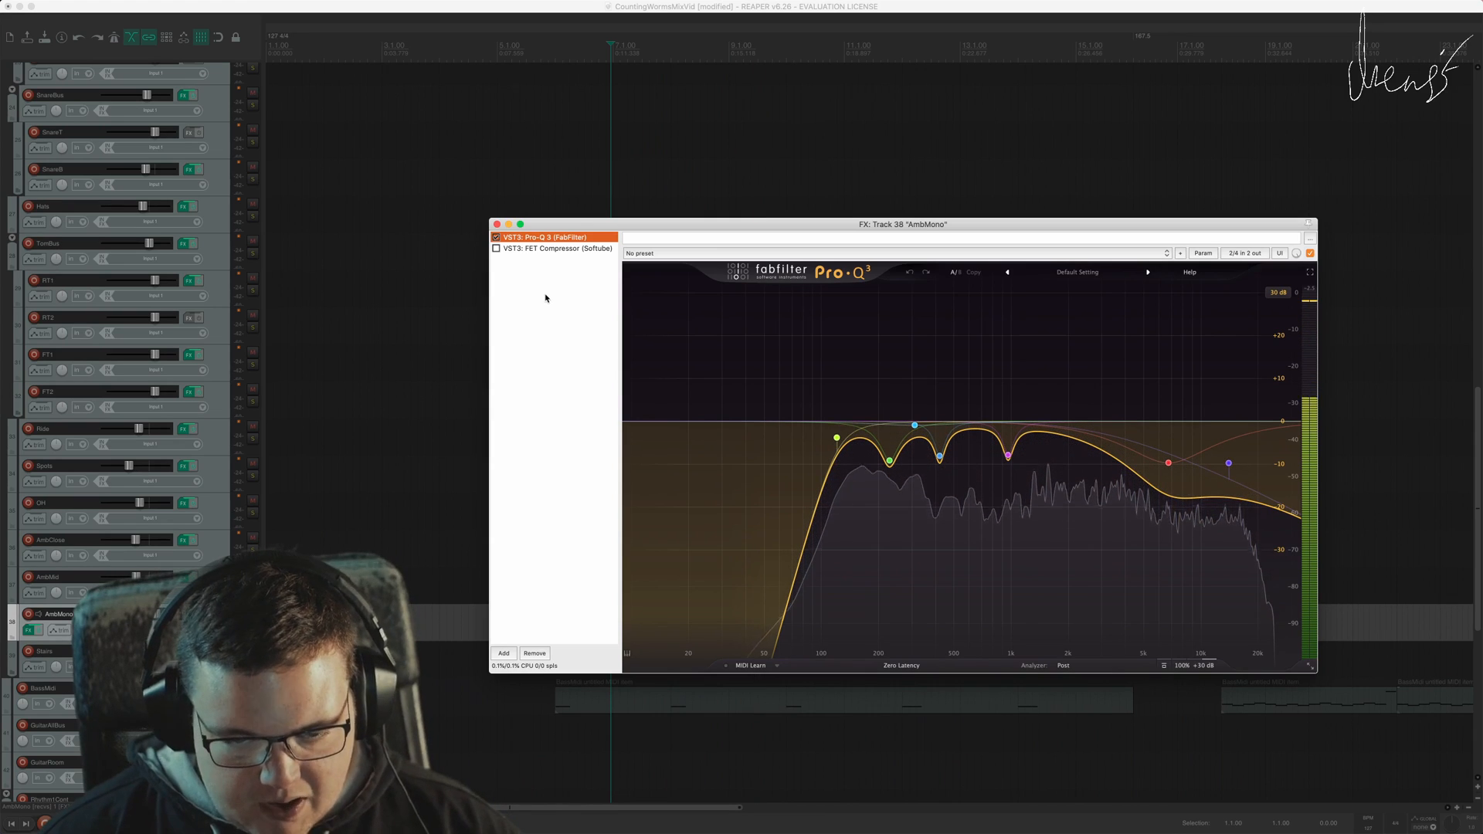
Step: Enable the FET Compressor on AmbMono and audition it soloed, then unsolo the track and play it with the full drums
click(516, 261)
click(496, 249)
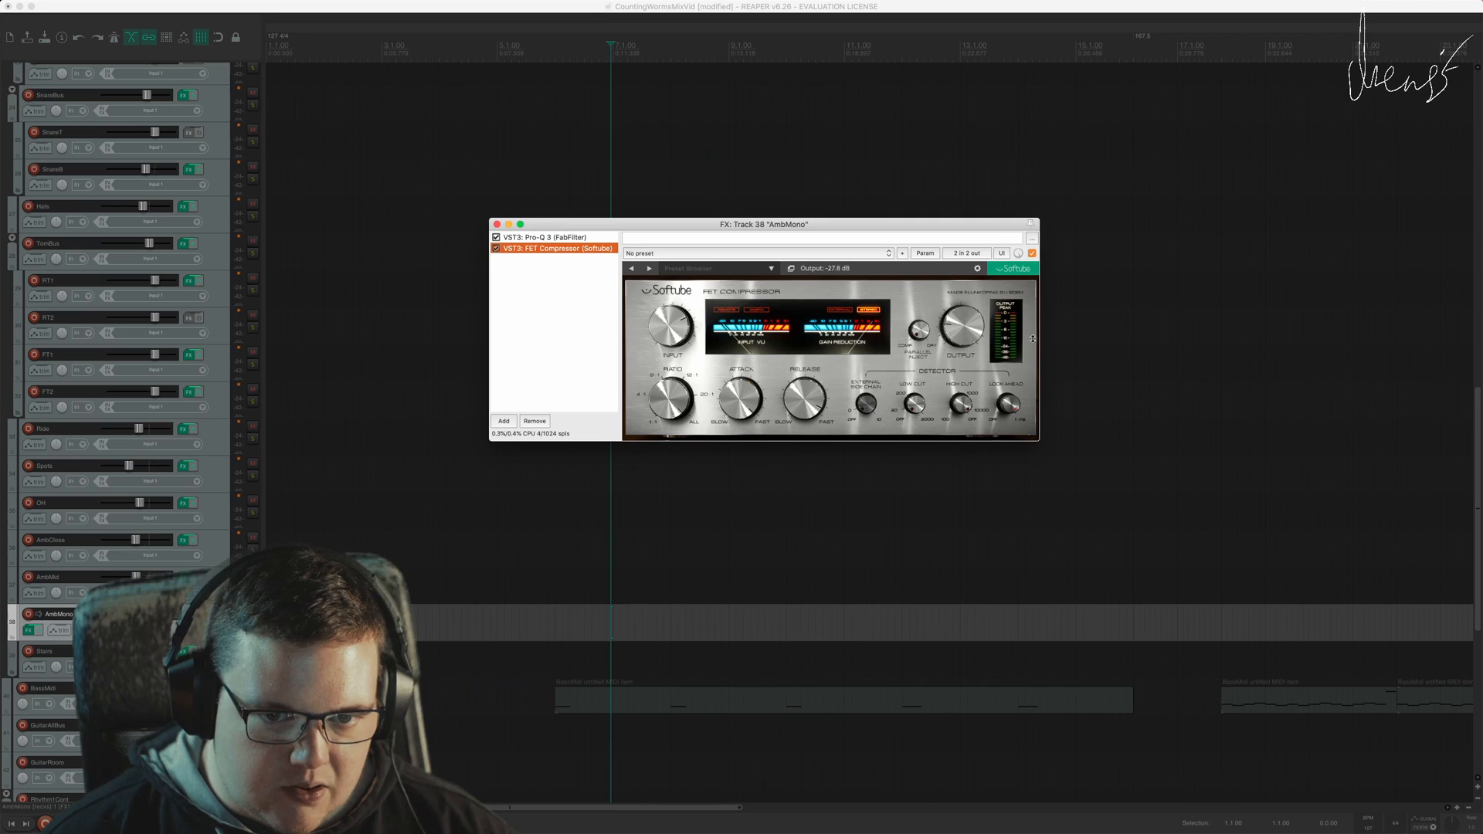
key(space)
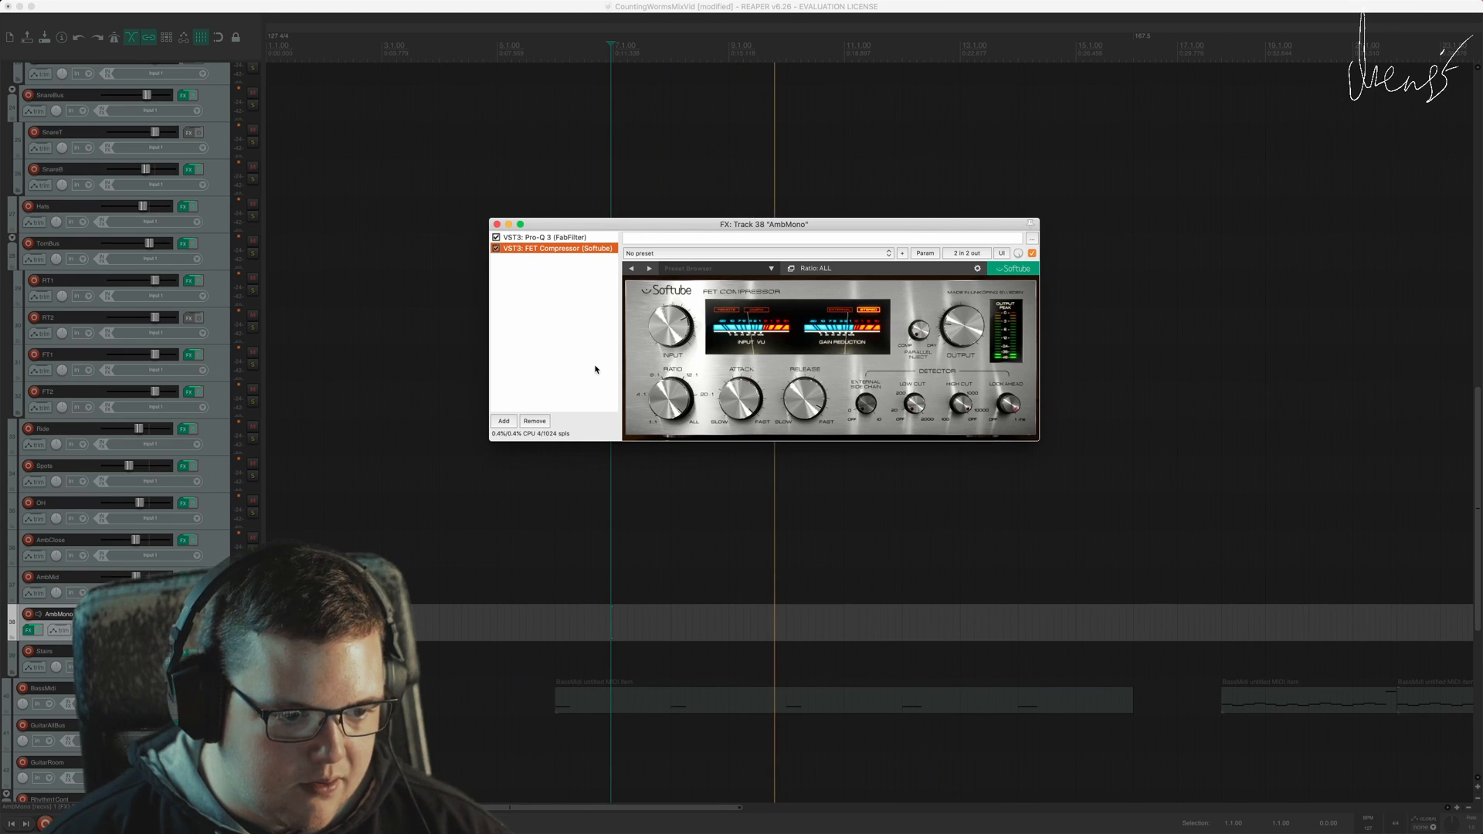
key(space)
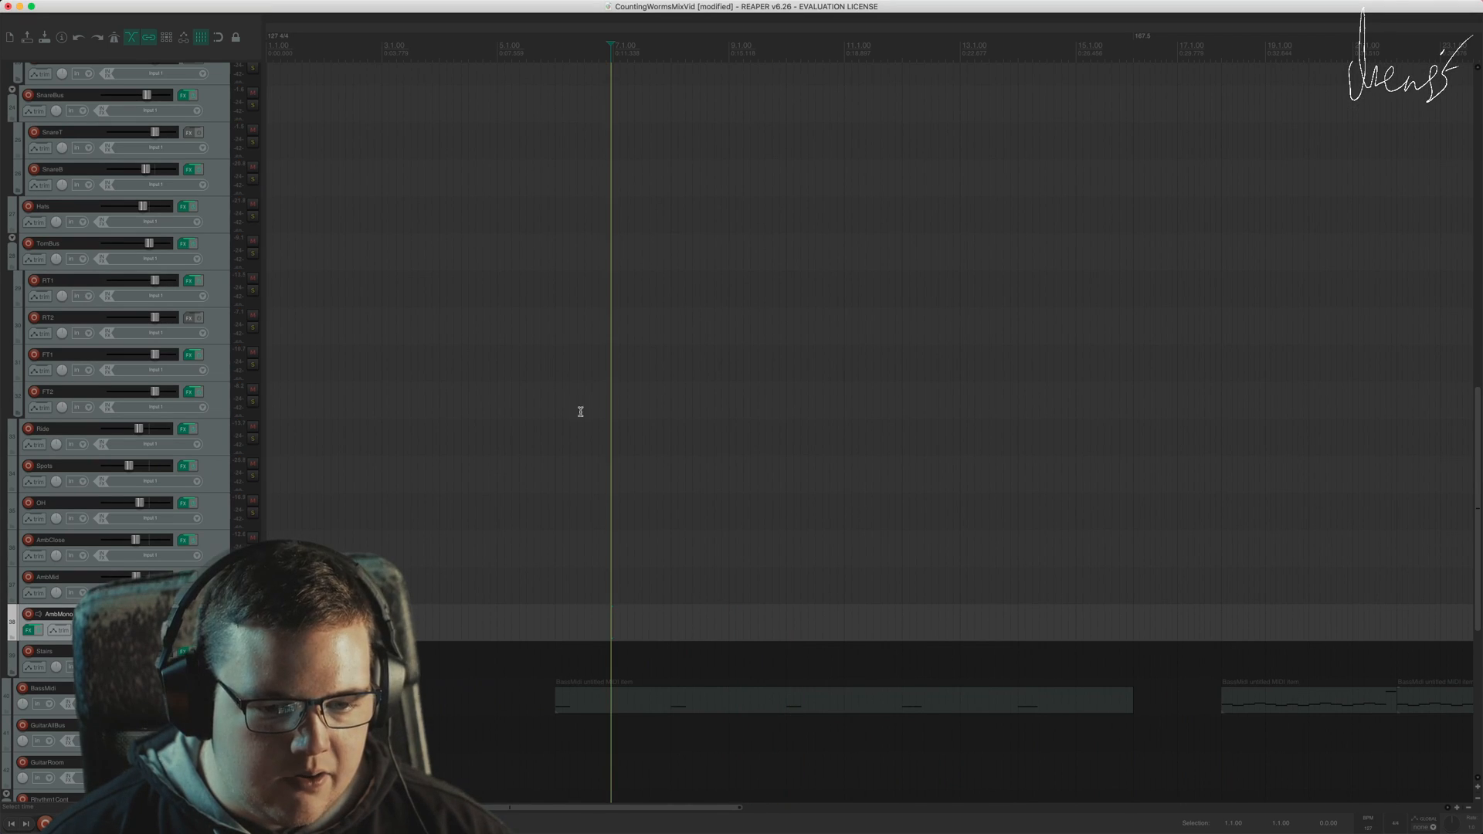
key(space)
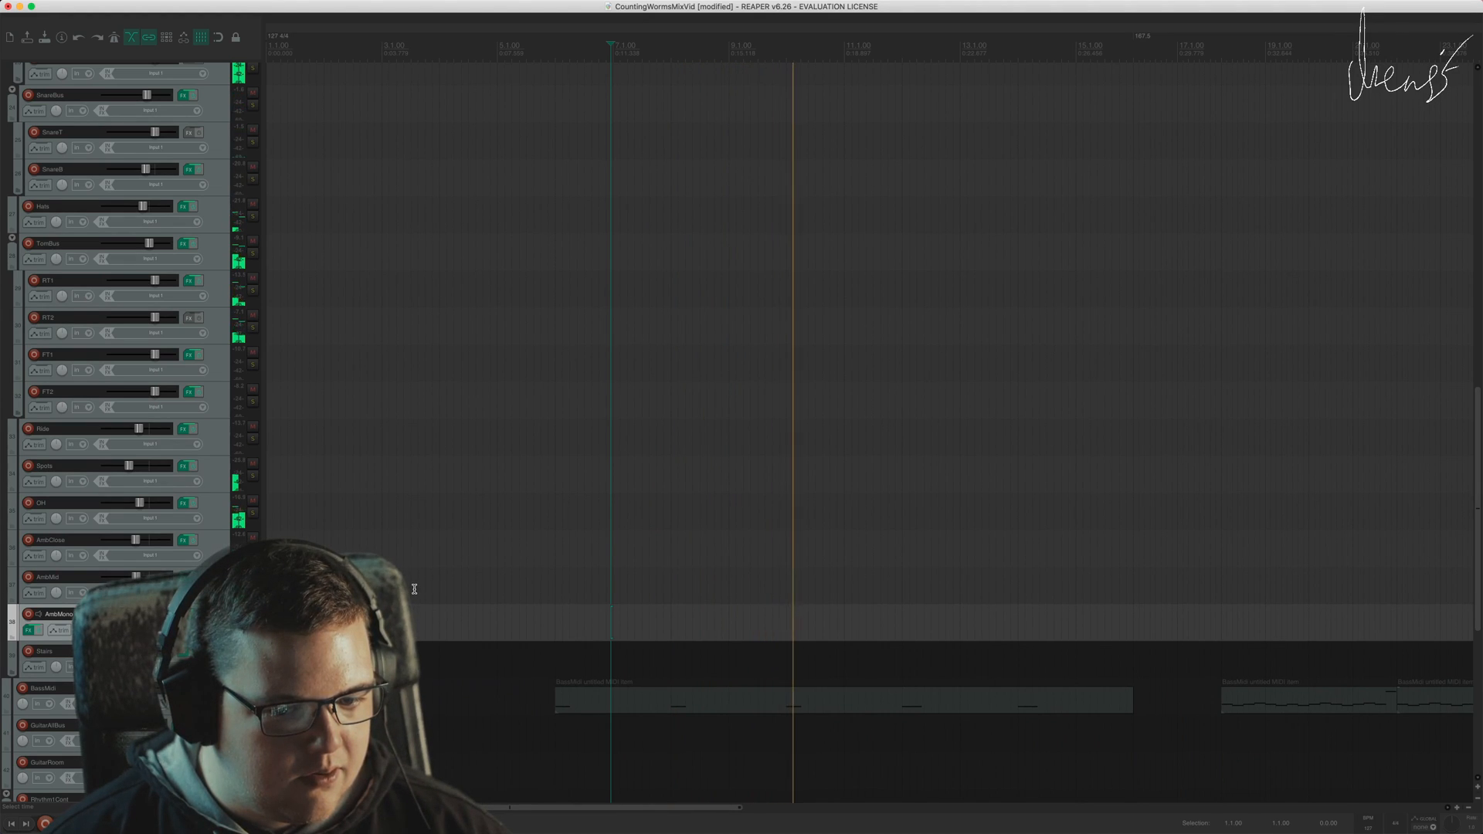
key(space)
Step: Examine the Stairs track's Pro-Q 3 curve and compare the soloed track with its effects bypassed and enabled
click(154, 661)
click(28, 667)
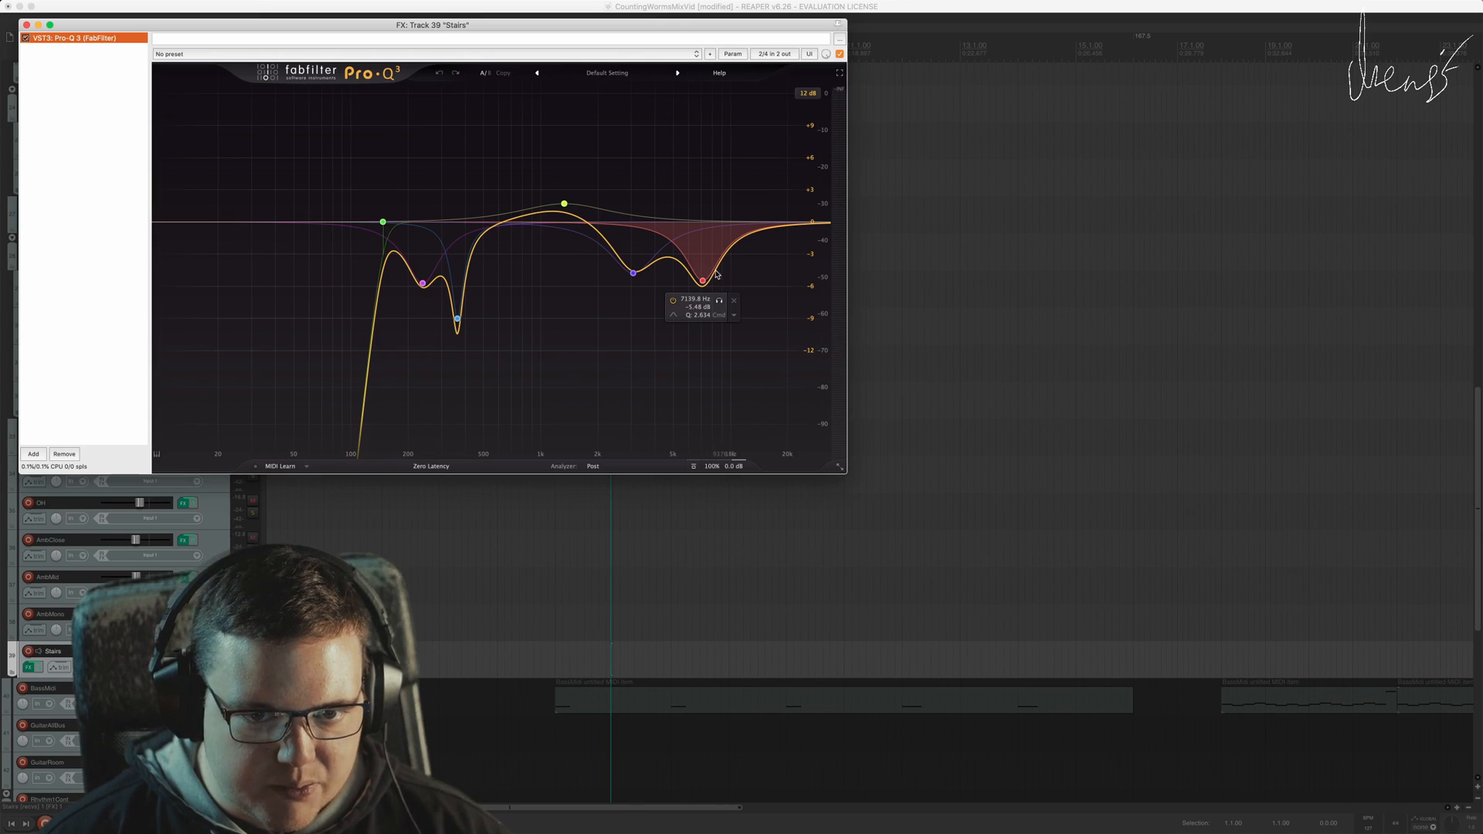
click(28, 666)
click(38, 666)
key(space)
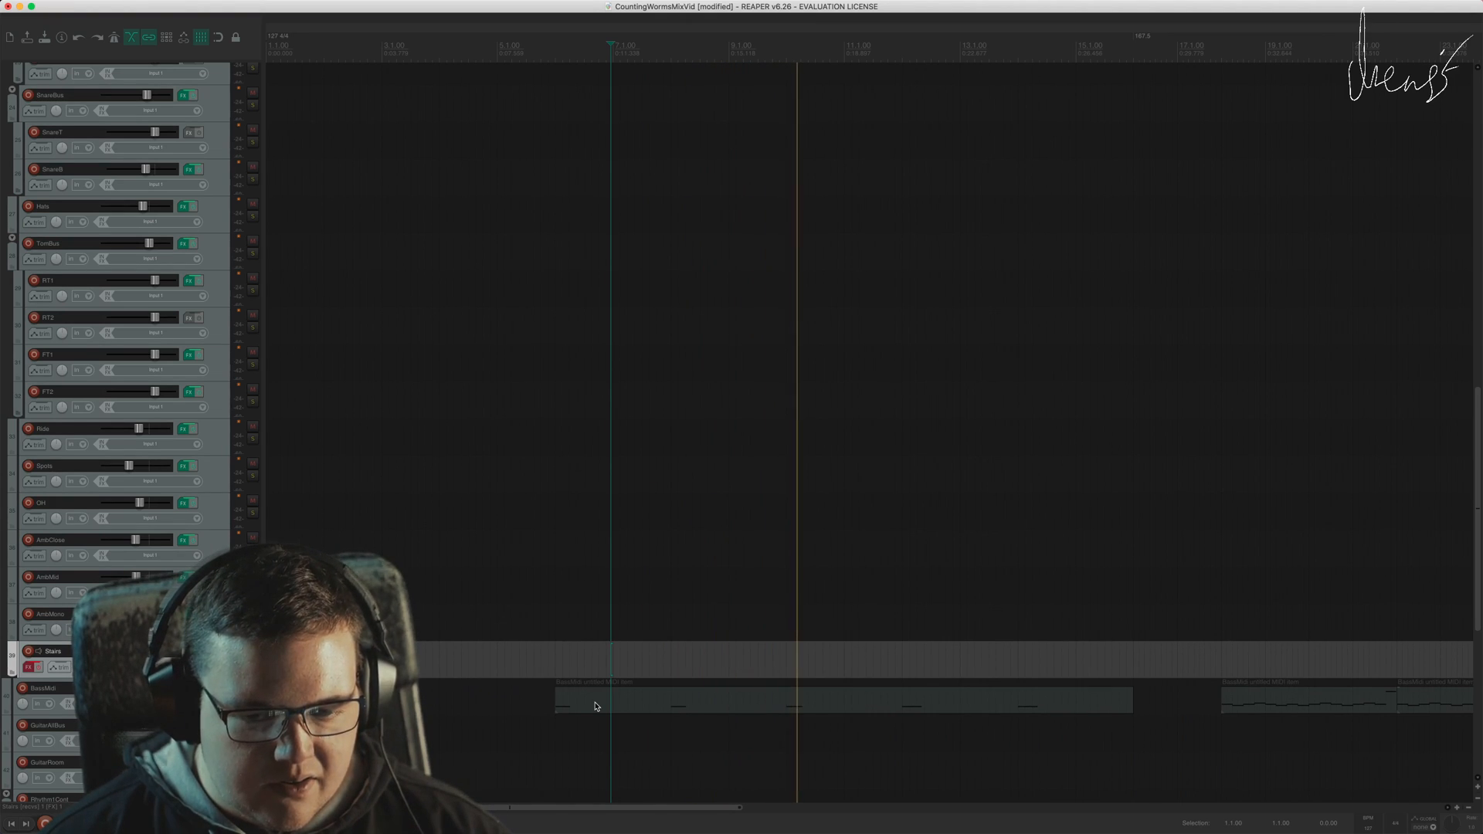
click(38, 669)
key(space)
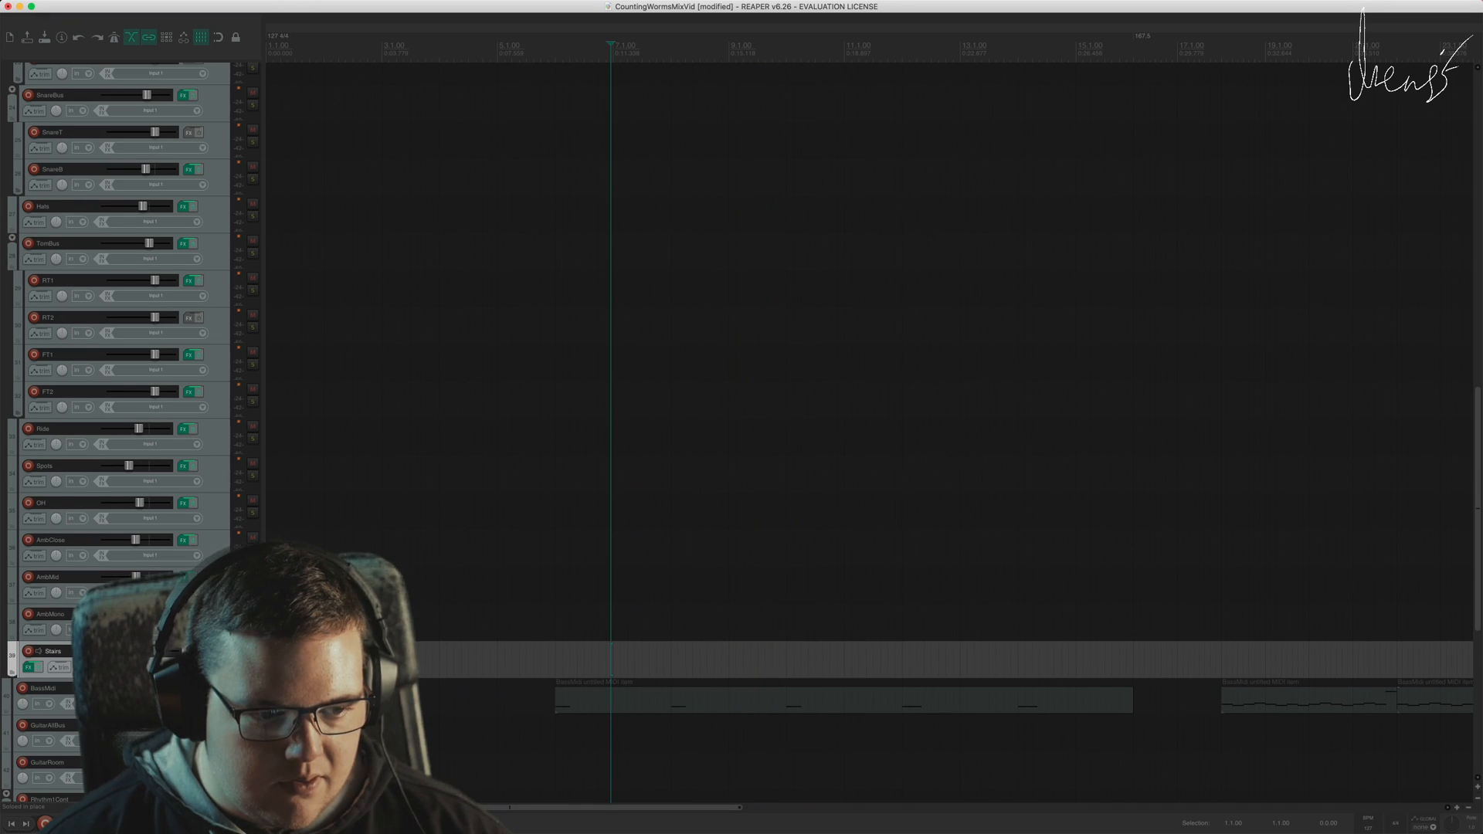
Step: Unsolo the Stairs track and listen to all ambience tracks together with the rest of the drum kit
click(253, 661)
scroll(1481, 542, down, 3)
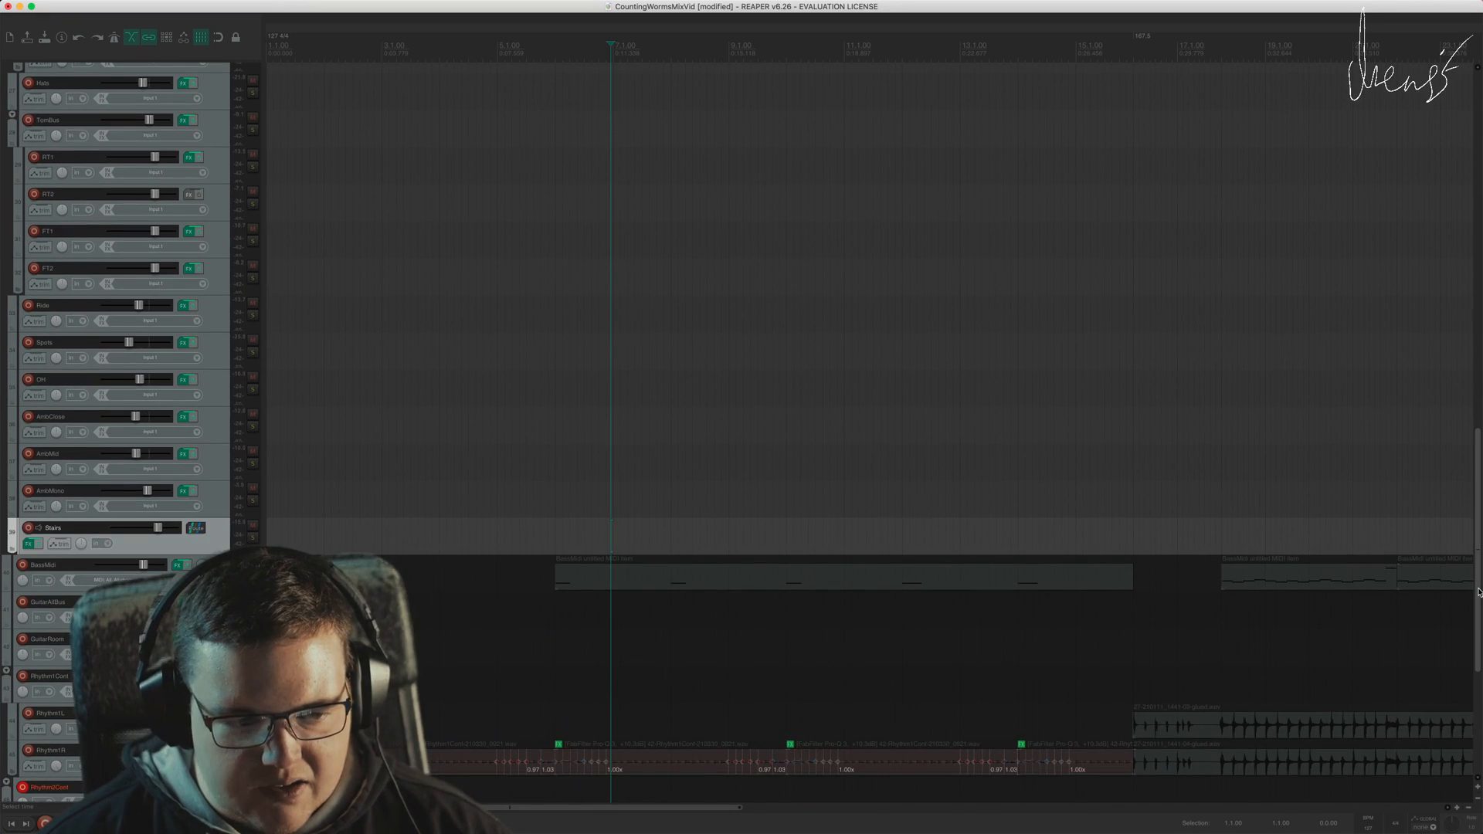
key(space)
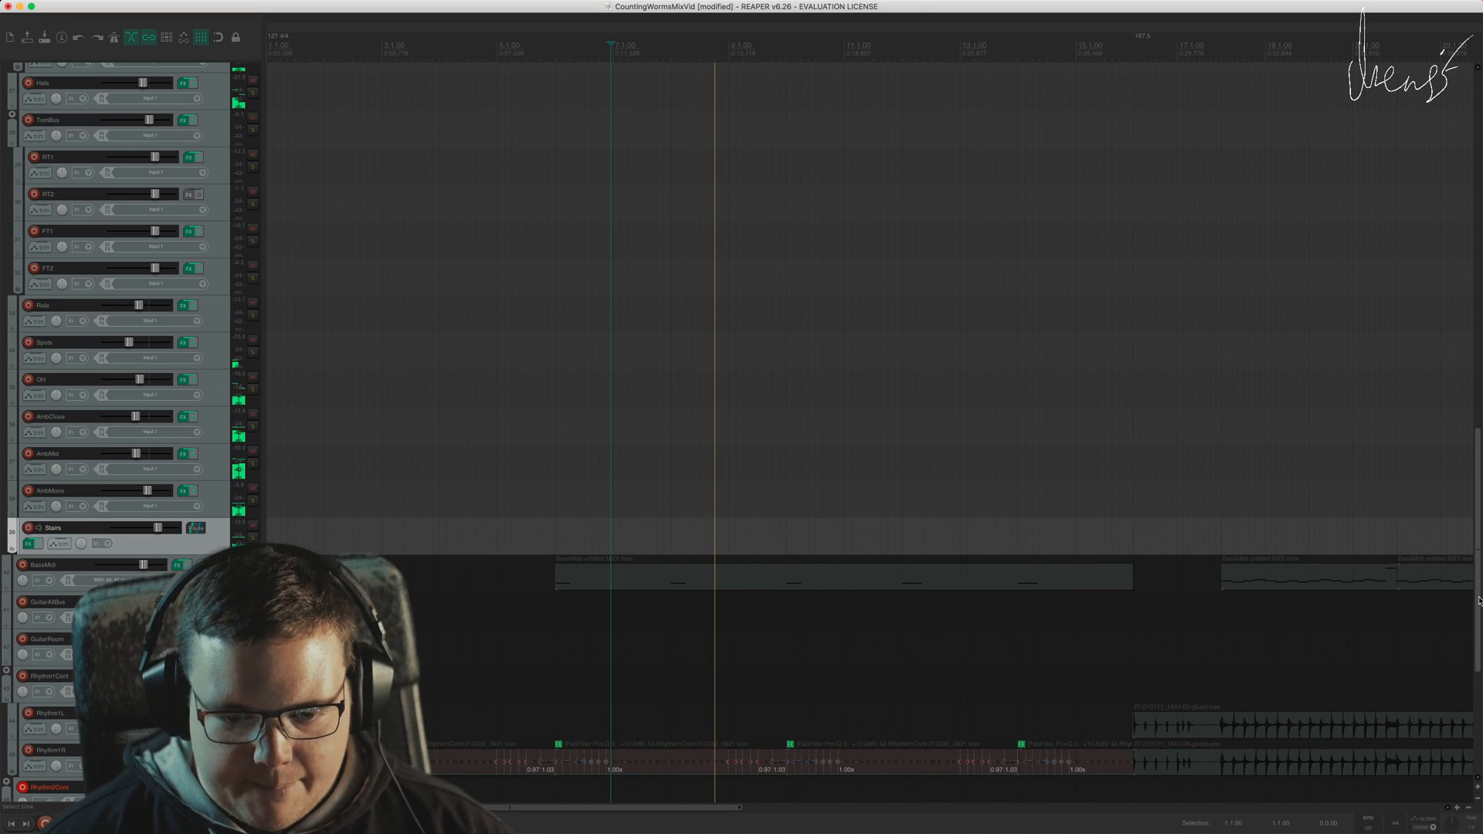
scroll(1479, 628, down, 1)
scroll(1479, 628, down, 1)
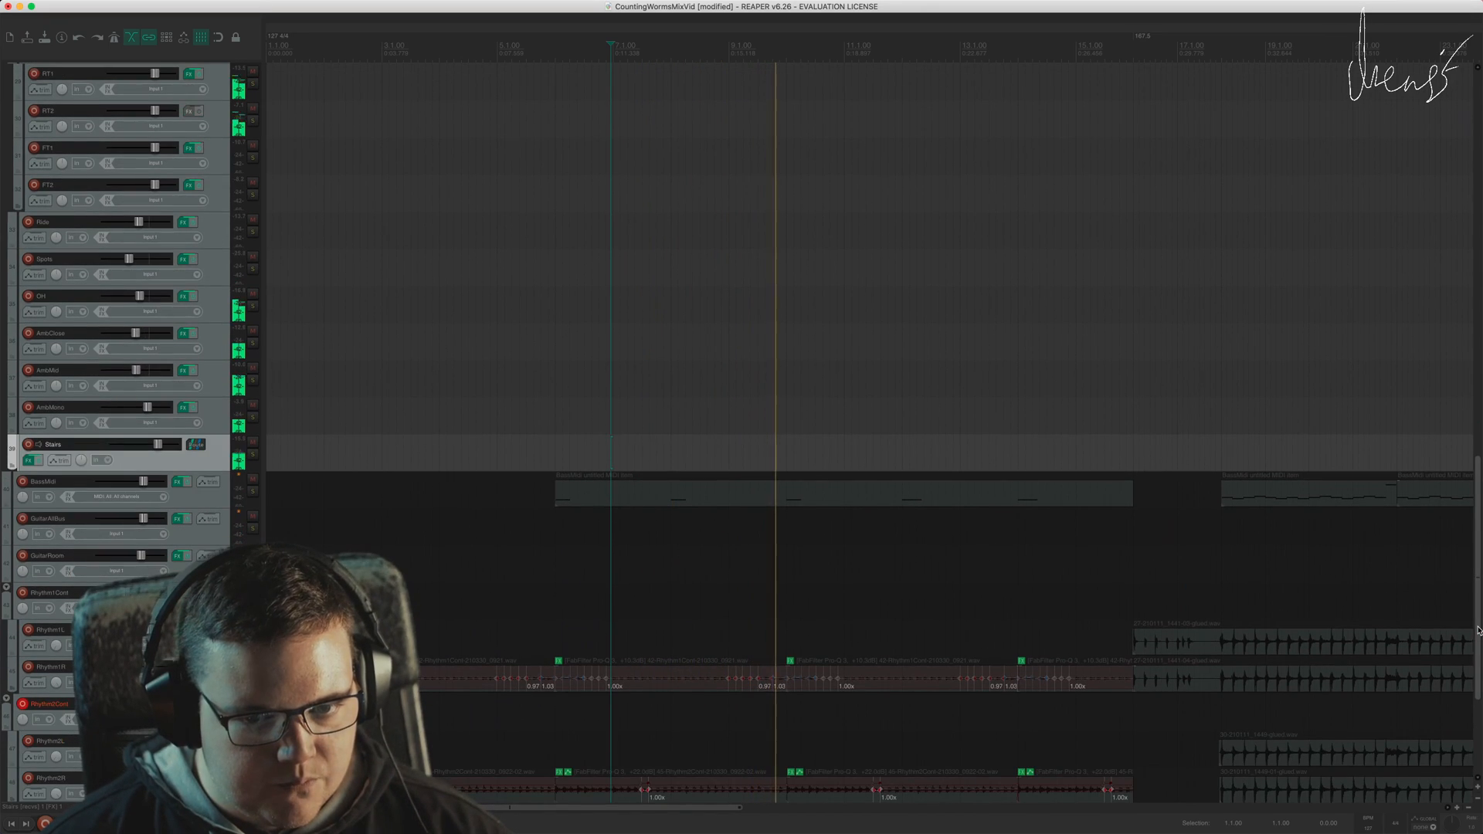
Step: Unmute and solo the SnareInsane track, turn on its effects chain and listen to it with only Trigger 2 enabled
drag(1480, 629, 1477, 482)
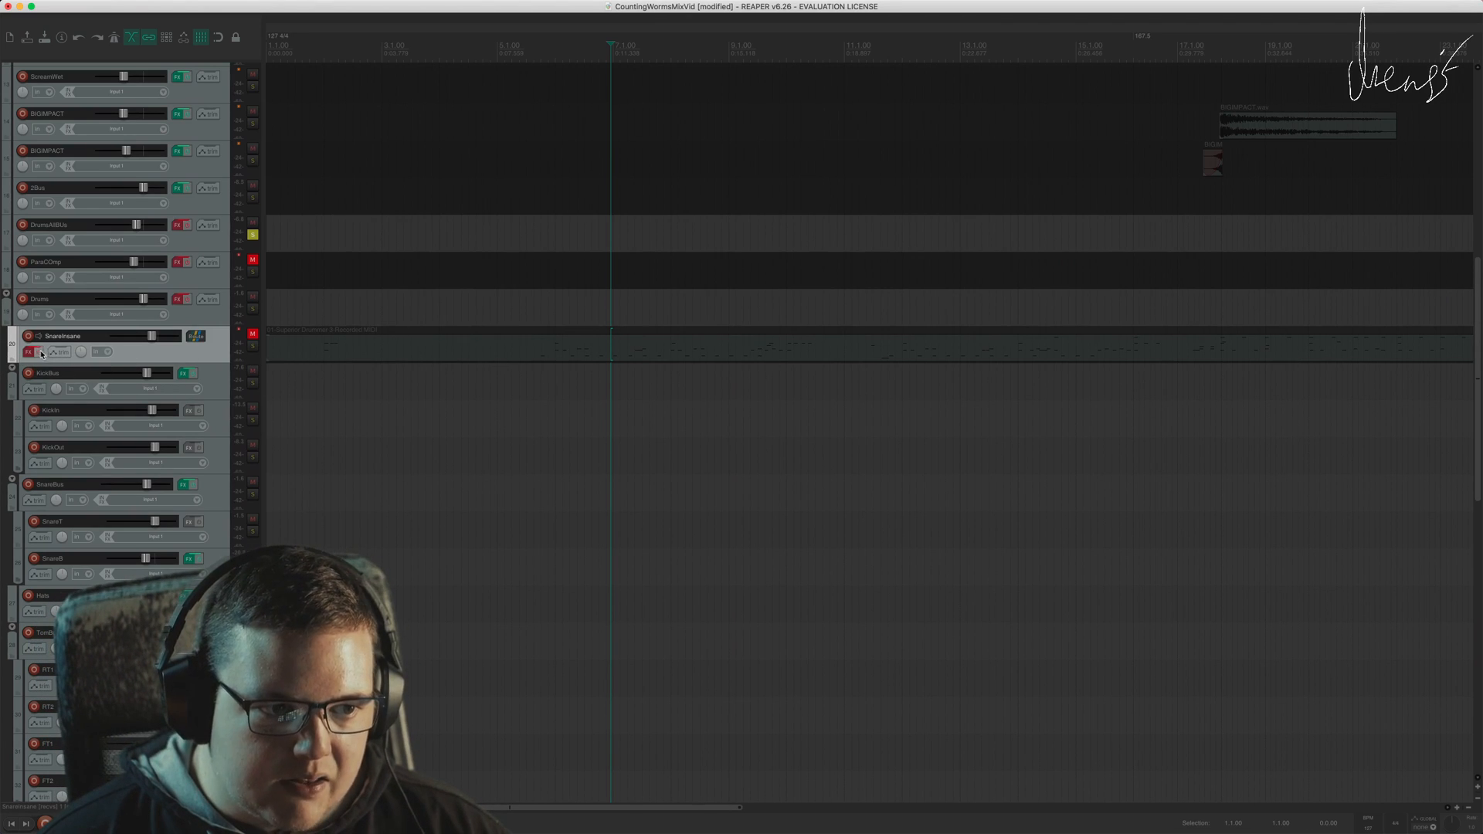
click(252, 335)
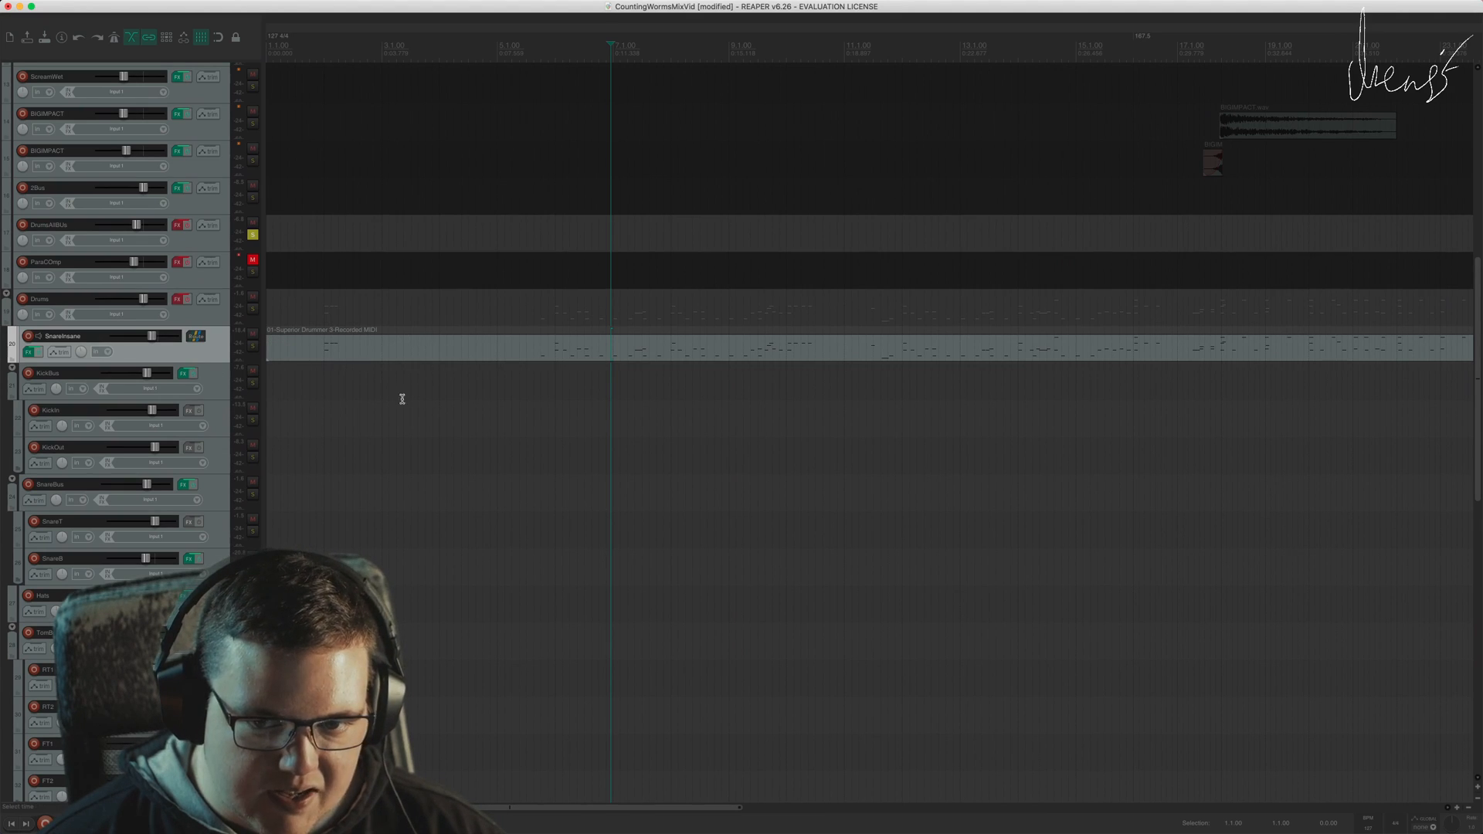
click(29, 353)
click(447, 37)
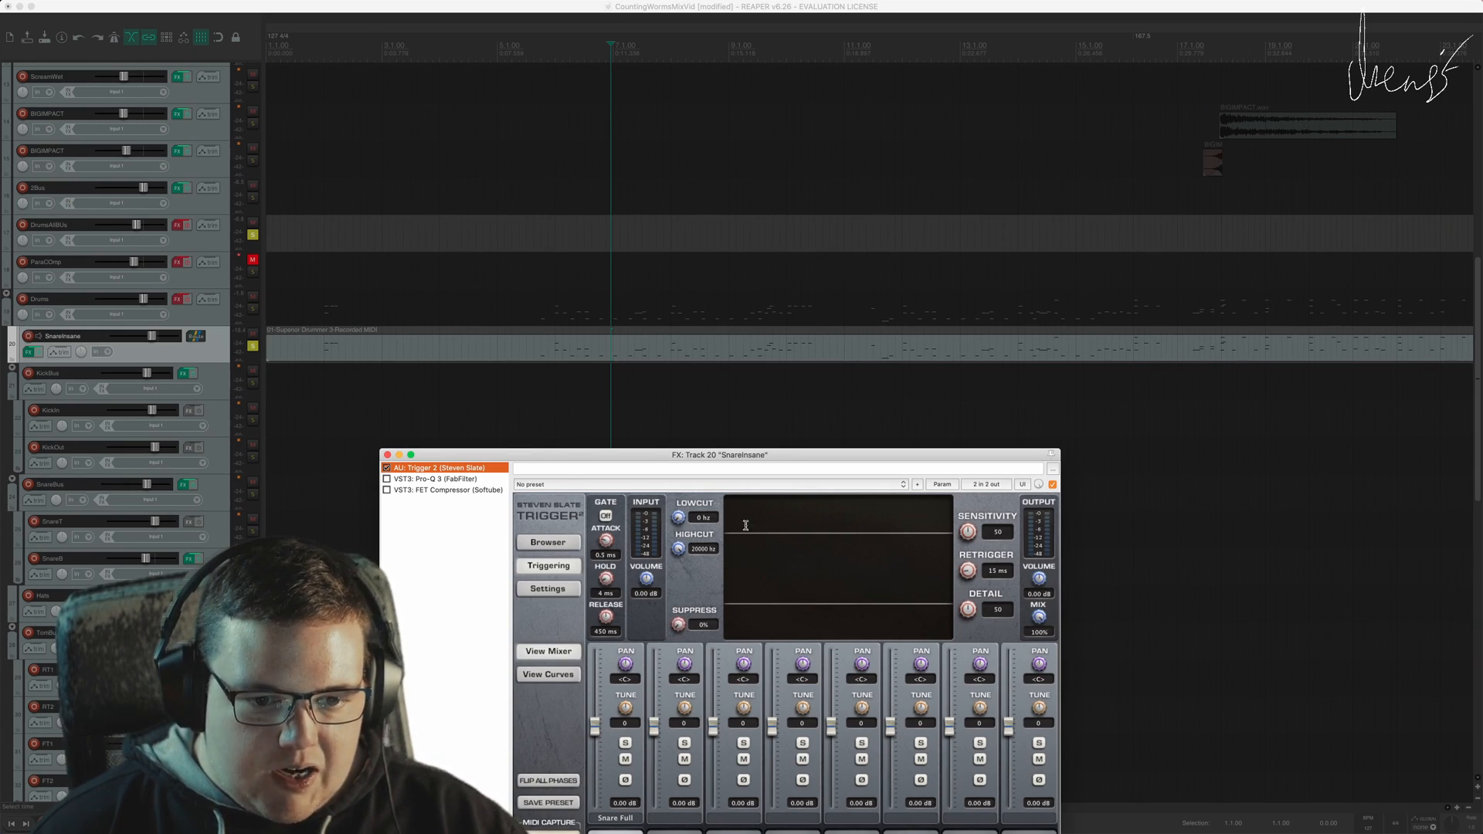
key(space)
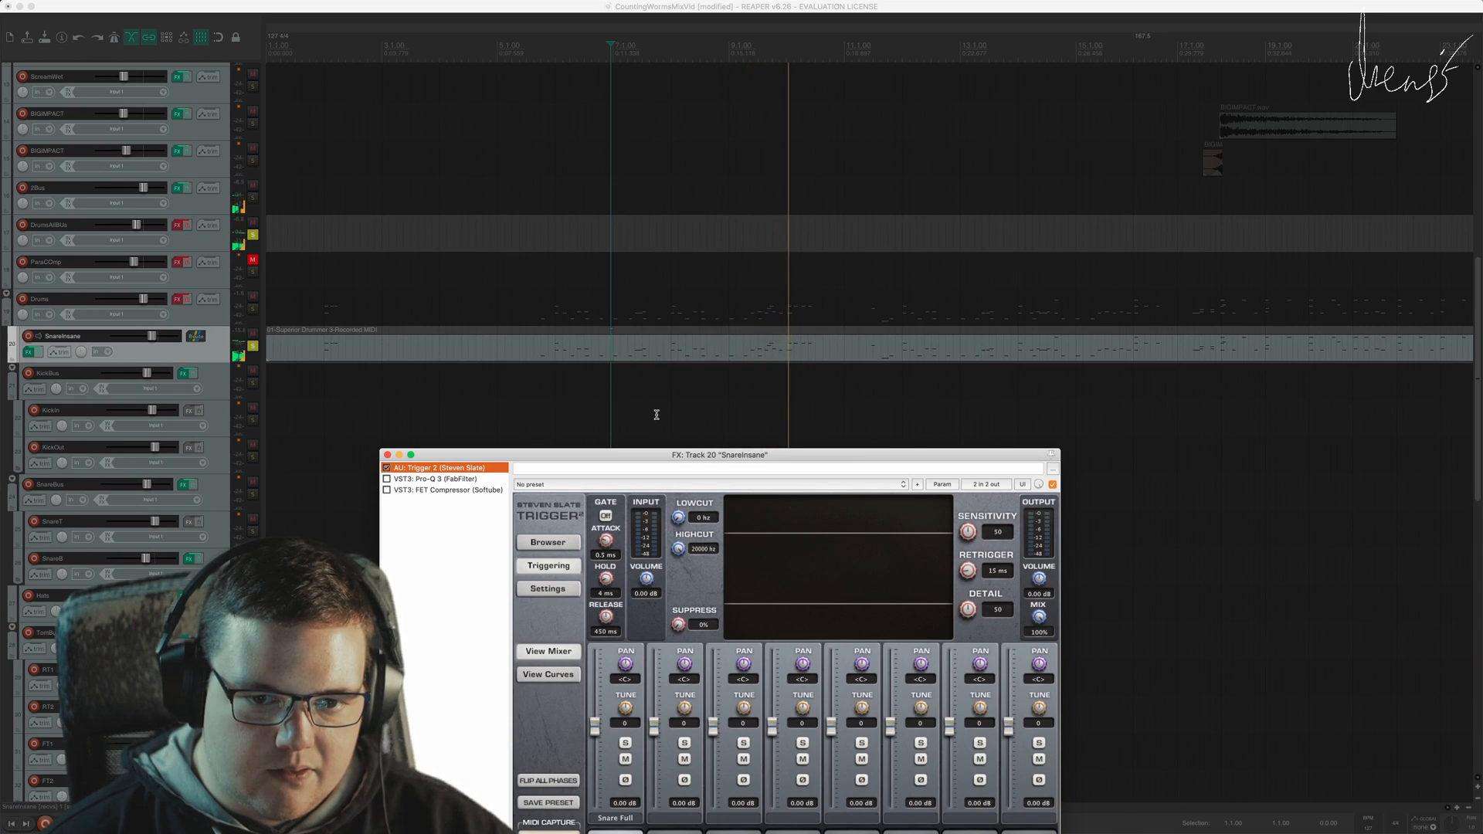
Step: Listen to the soloed SnareInsane track at another passage, then stop and return the playback position to near the start of the song
scroll(742, 398, right, 10)
click(836, 381)
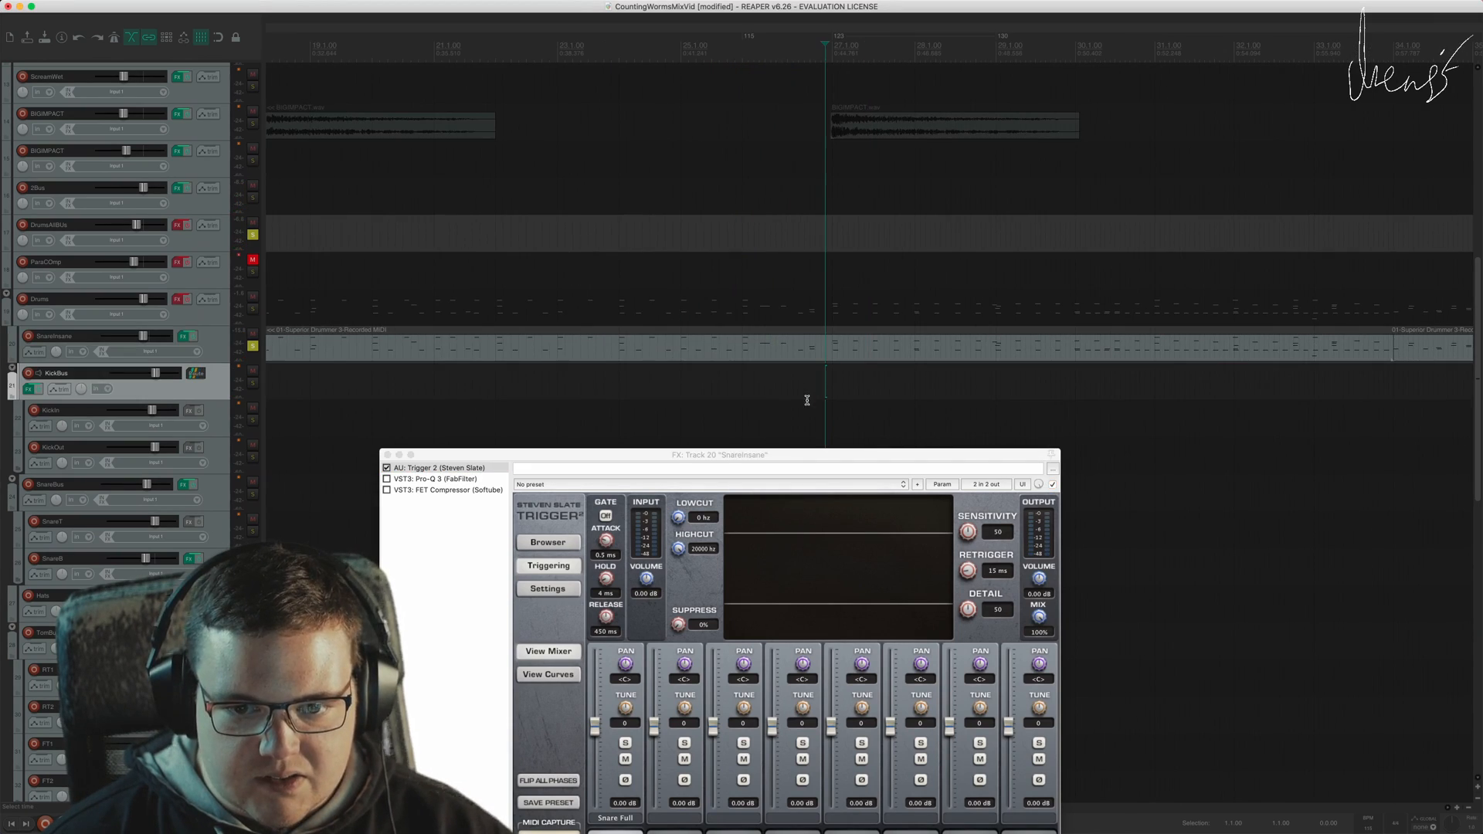
scroll(871, 369, down, 1)
key(space)
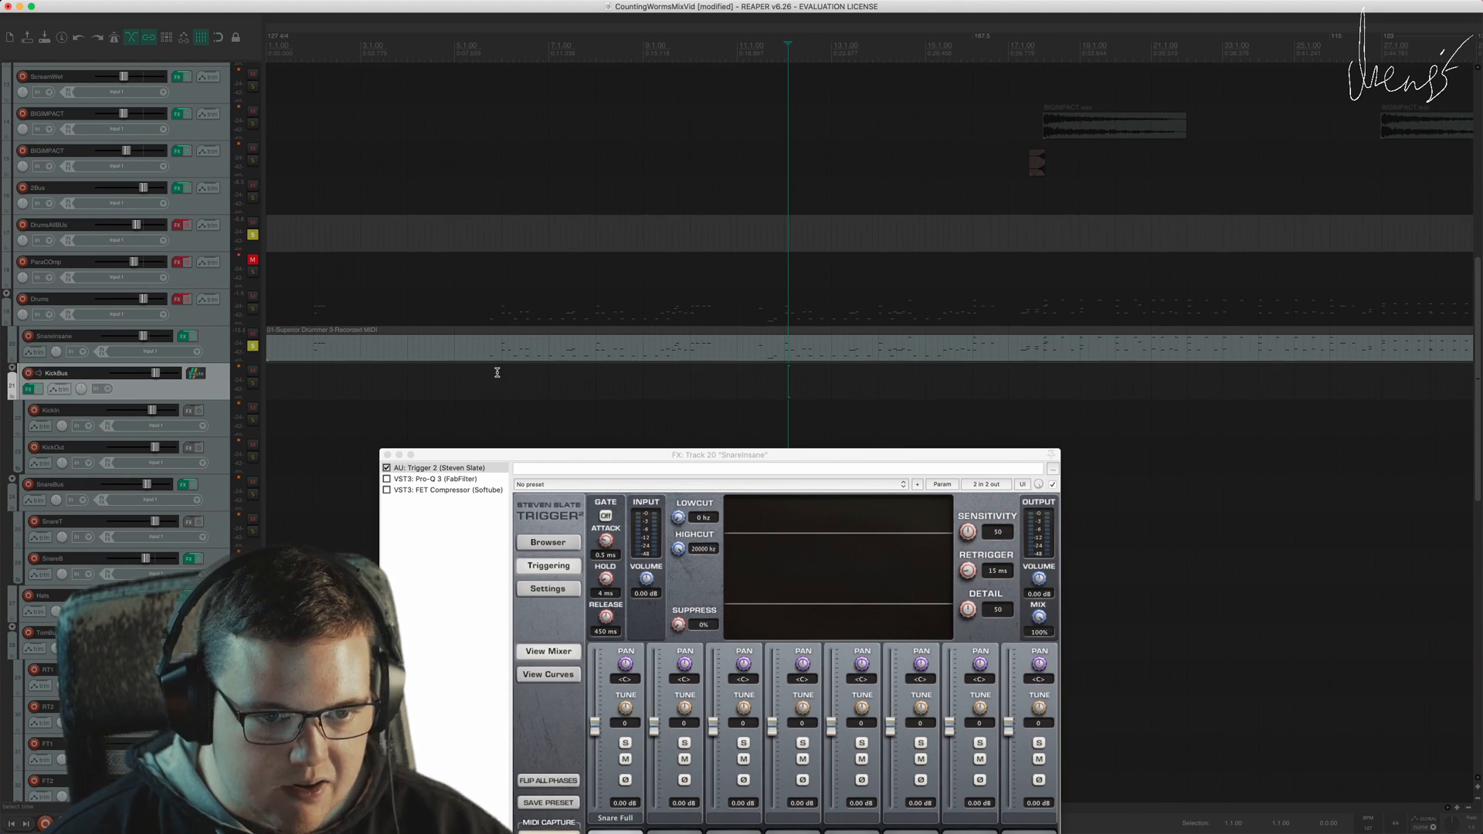
click(498, 373)
drag(692, 455, 743, 266)
Step: Enable Pro-Q 3 on the SnareInsane track, examine its EQ curve and listen to the soloed track with it
click(436, 279)
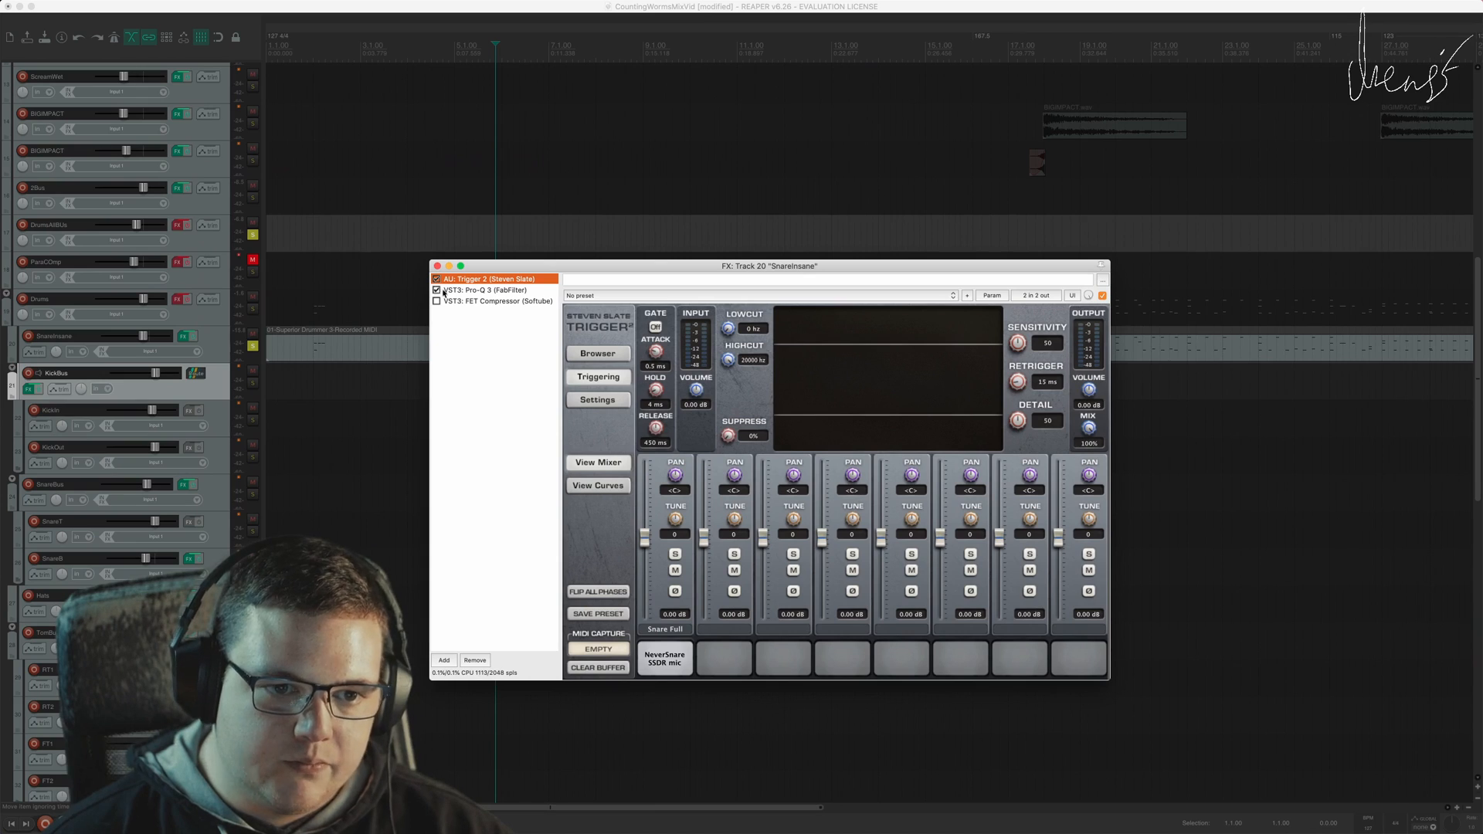
click(471, 291)
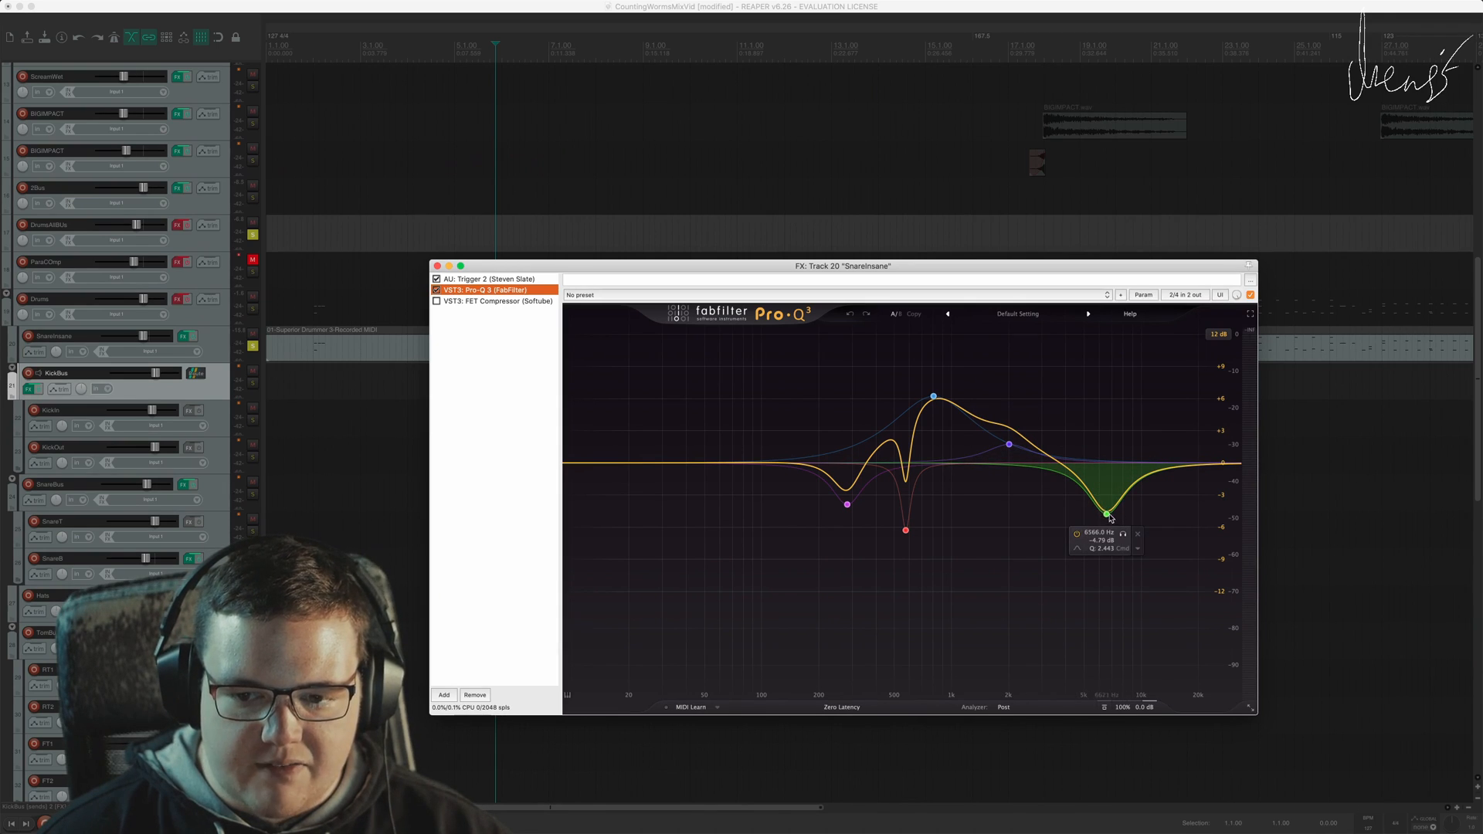
click(483, 338)
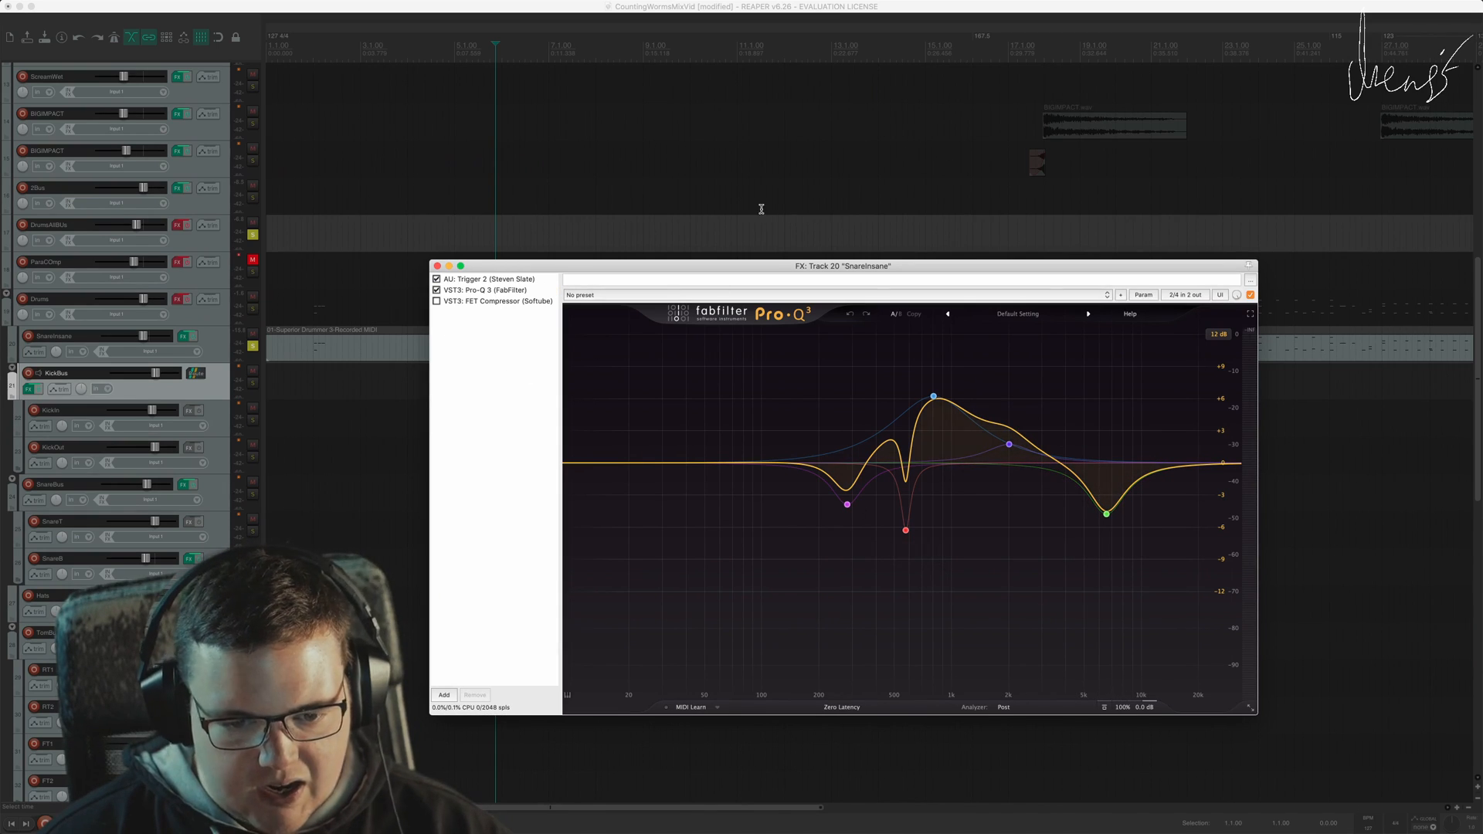
key(space)
drag(745, 266, 743, 389)
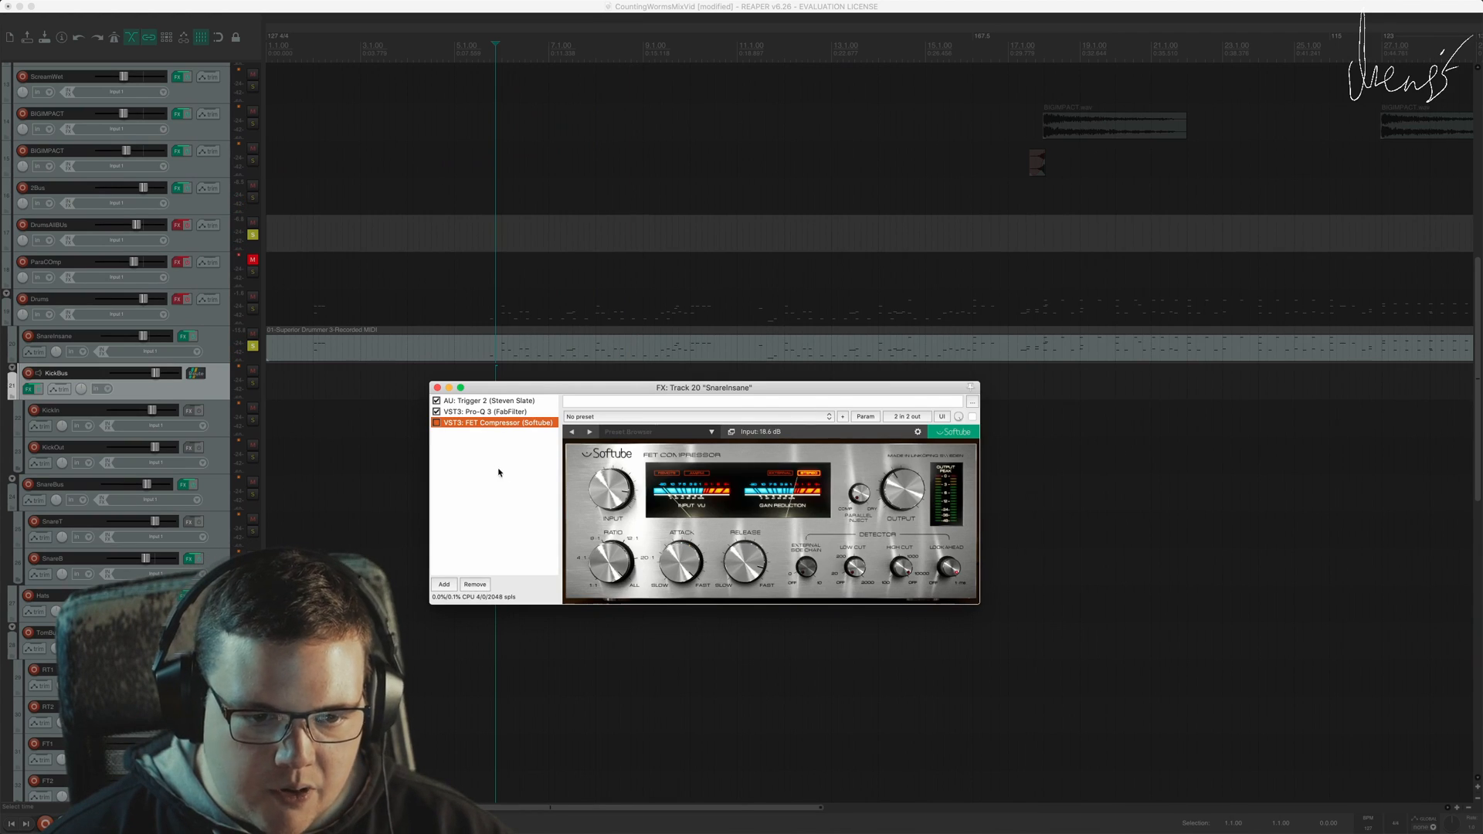
Step: Enable the FET Compressor on the SnareInsane track and audition the soloed track with the full chain
click(436, 422)
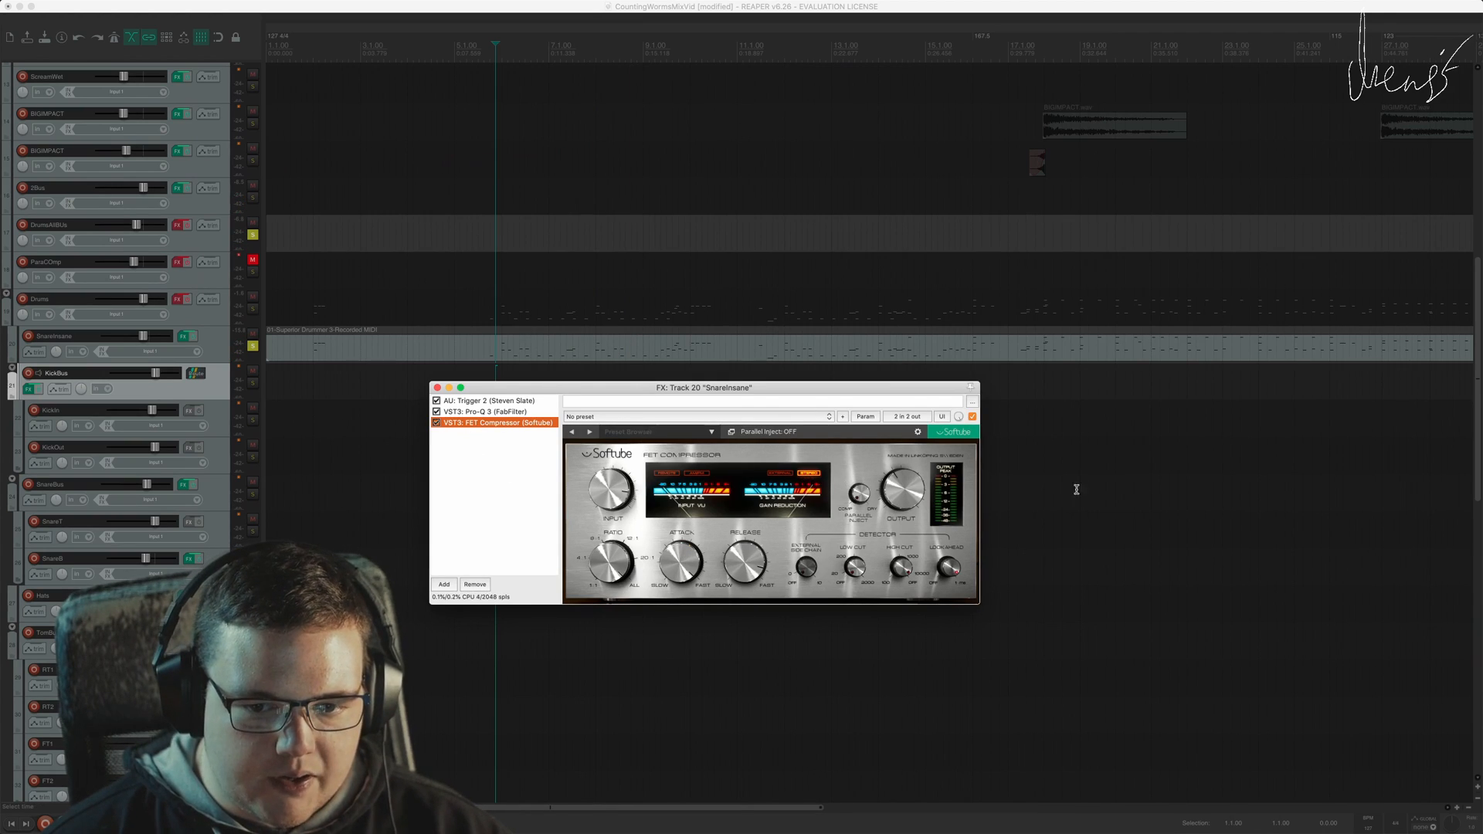
click(494, 474)
drag(562, 388, 565, 399)
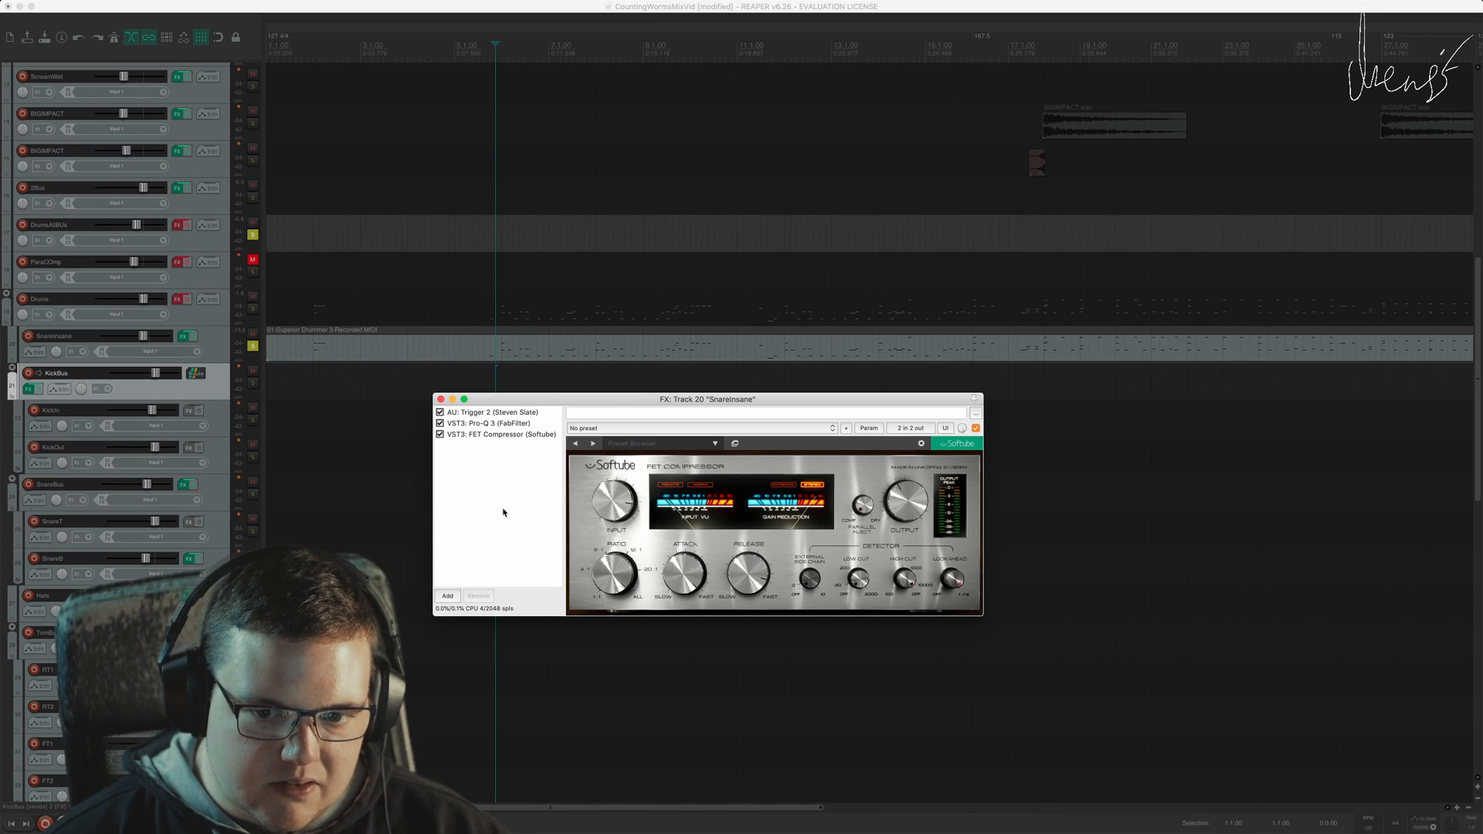
key(space)
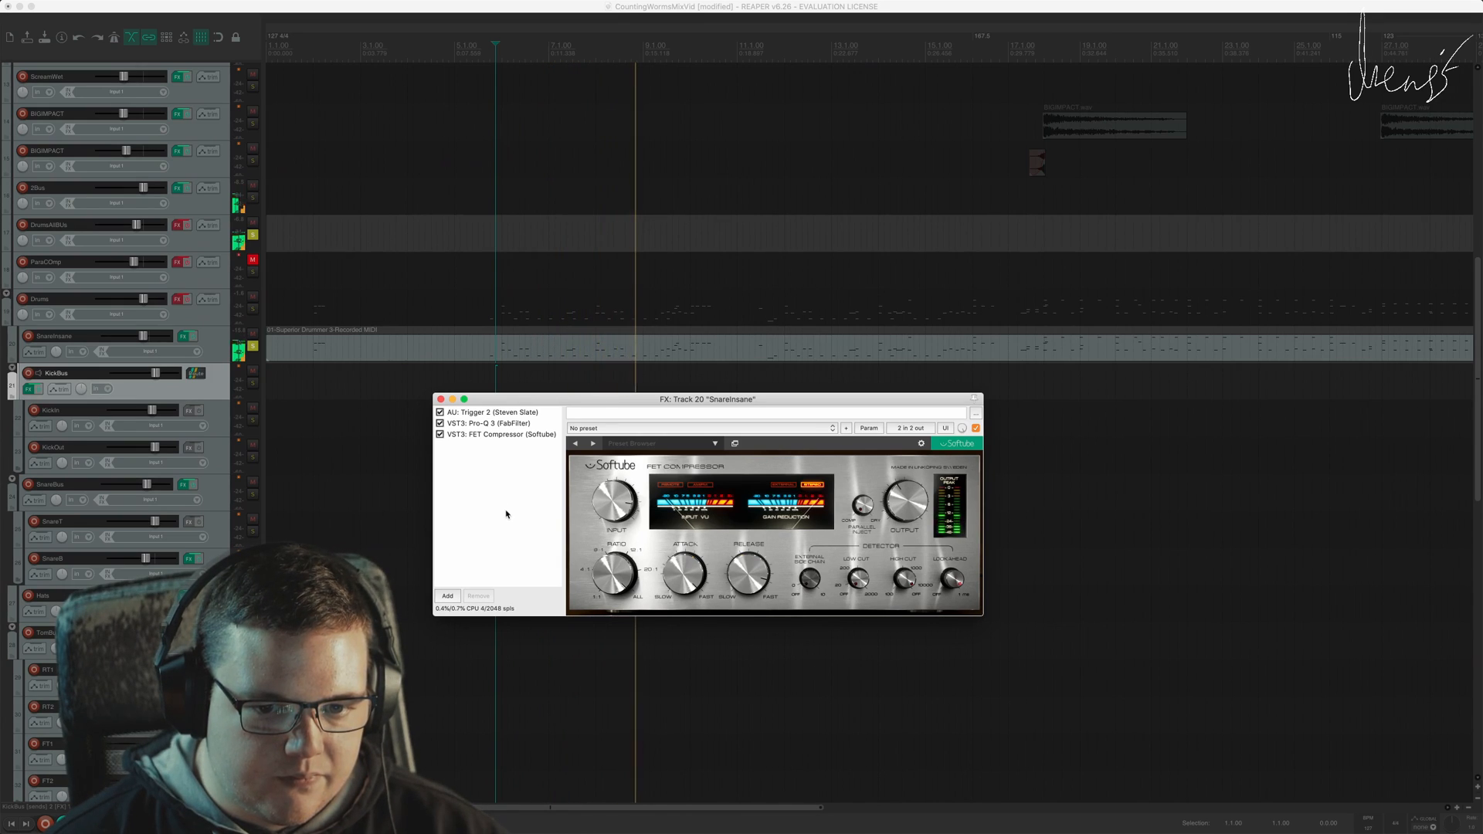
key(space)
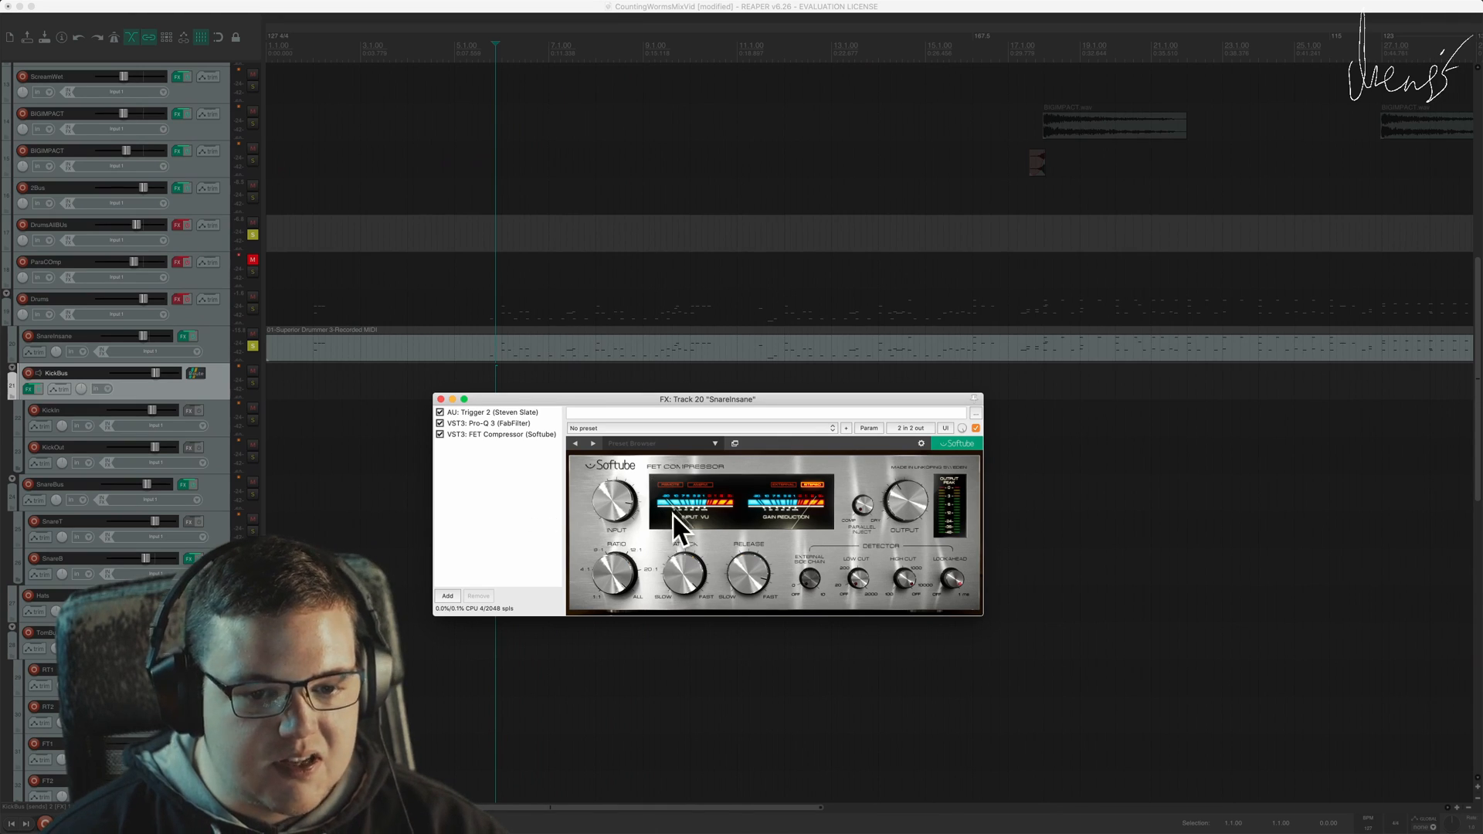
key(space)
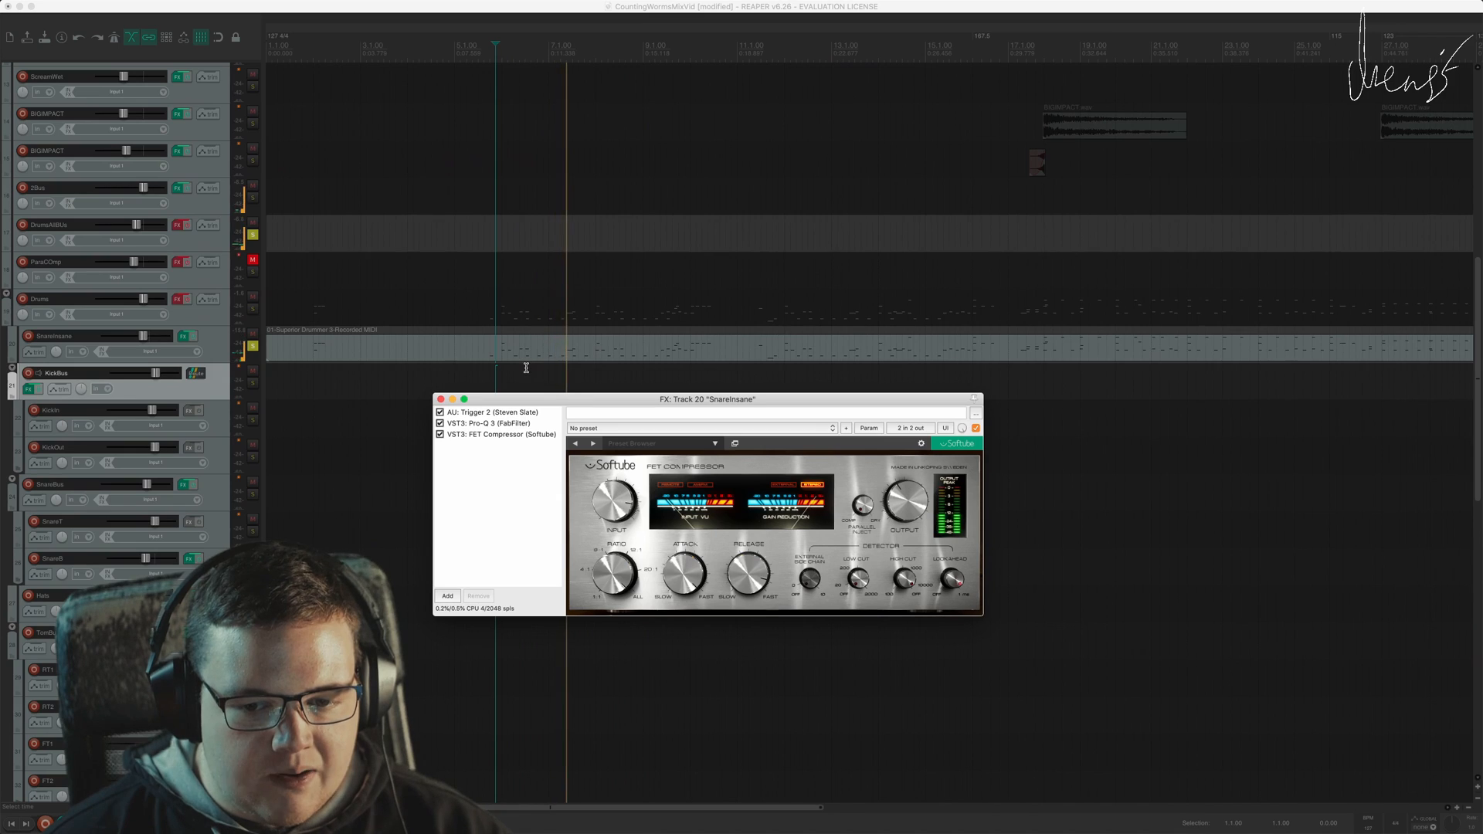
key(space)
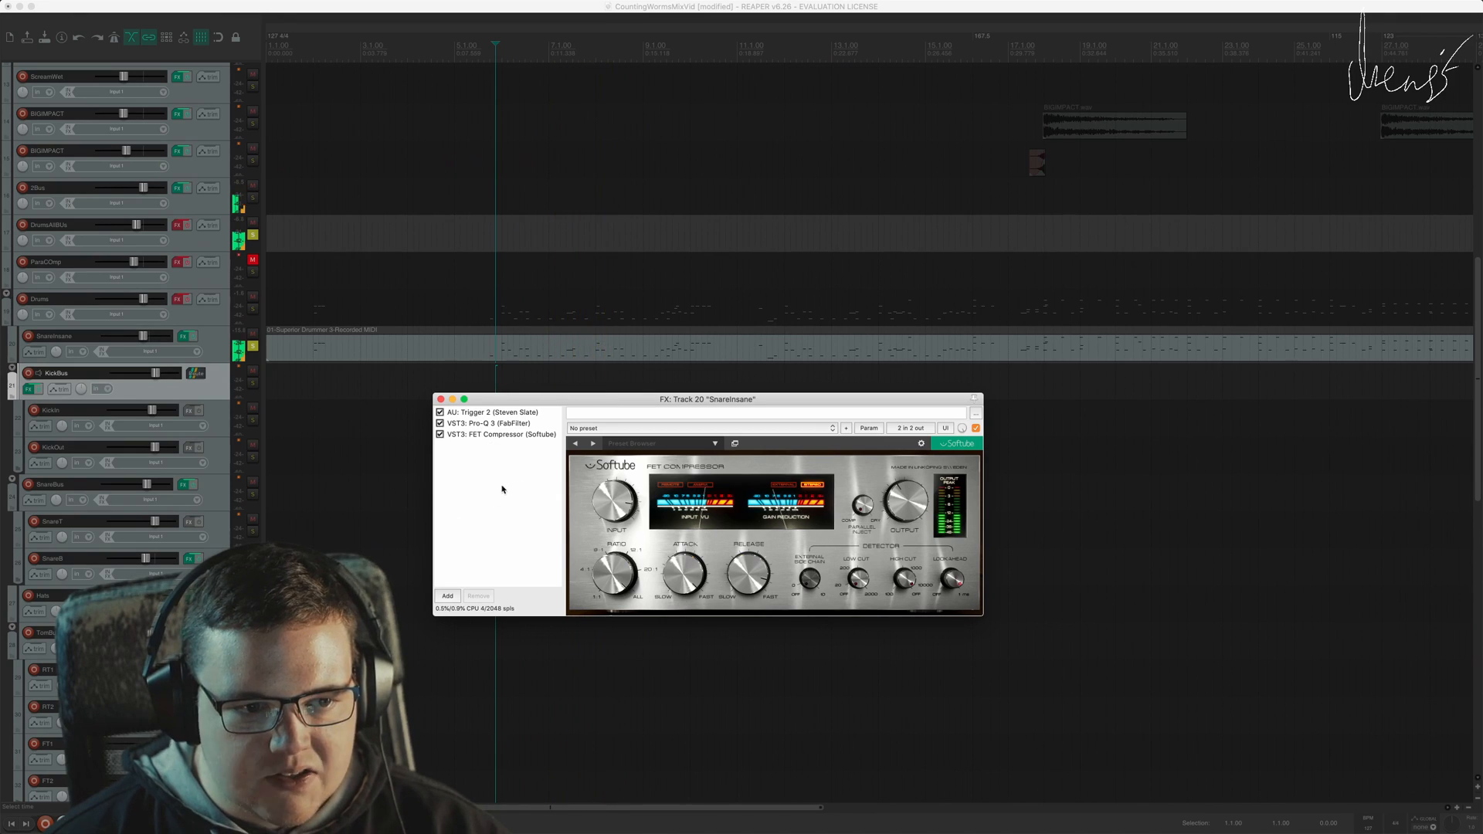
Step: Close the effects window, unsolo SnareInsane and compare the full drum kit with that track muted and unmuted
click(441, 400)
click(252, 347)
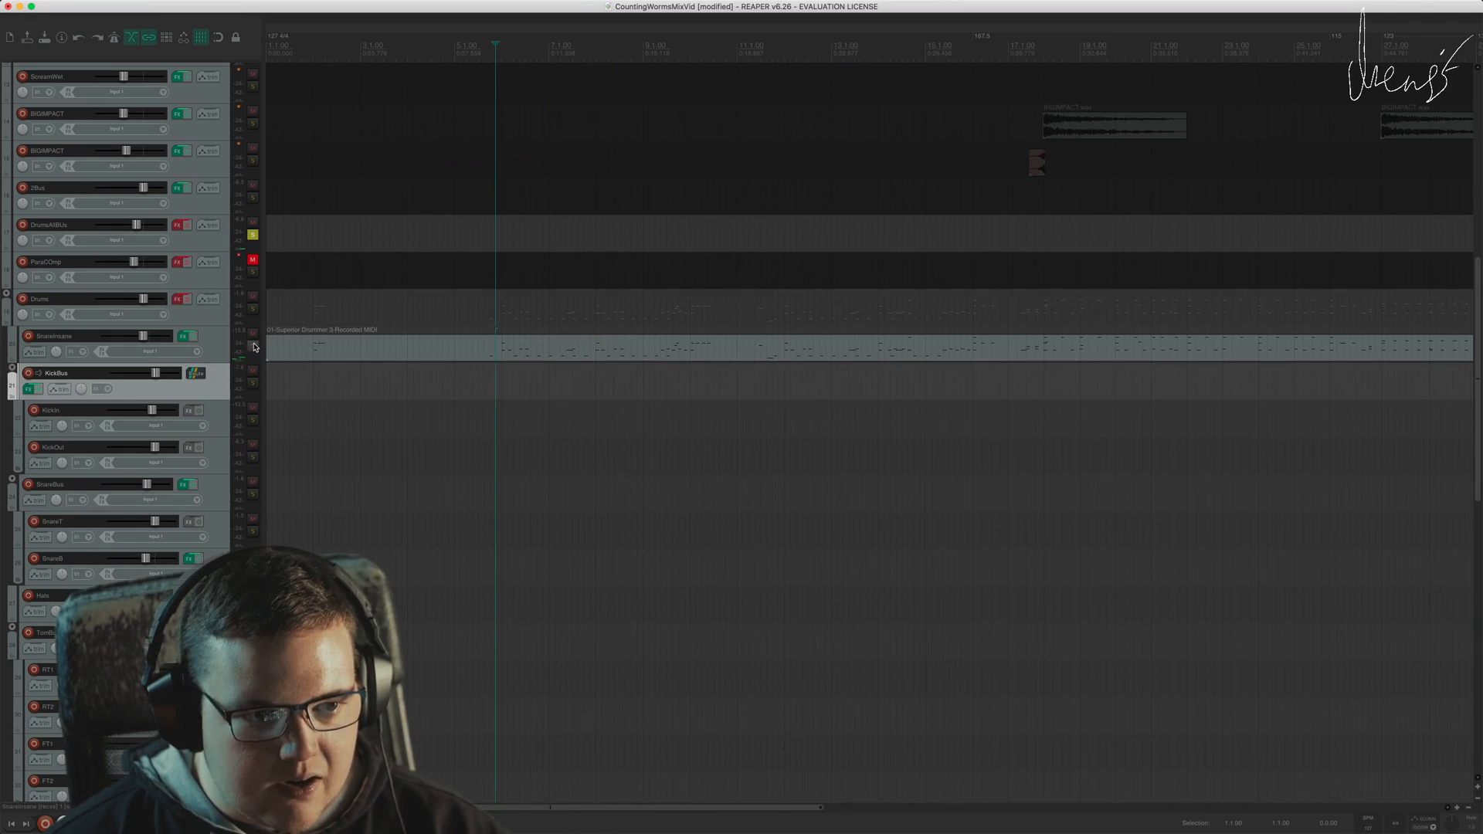
click(253, 333)
key(space)
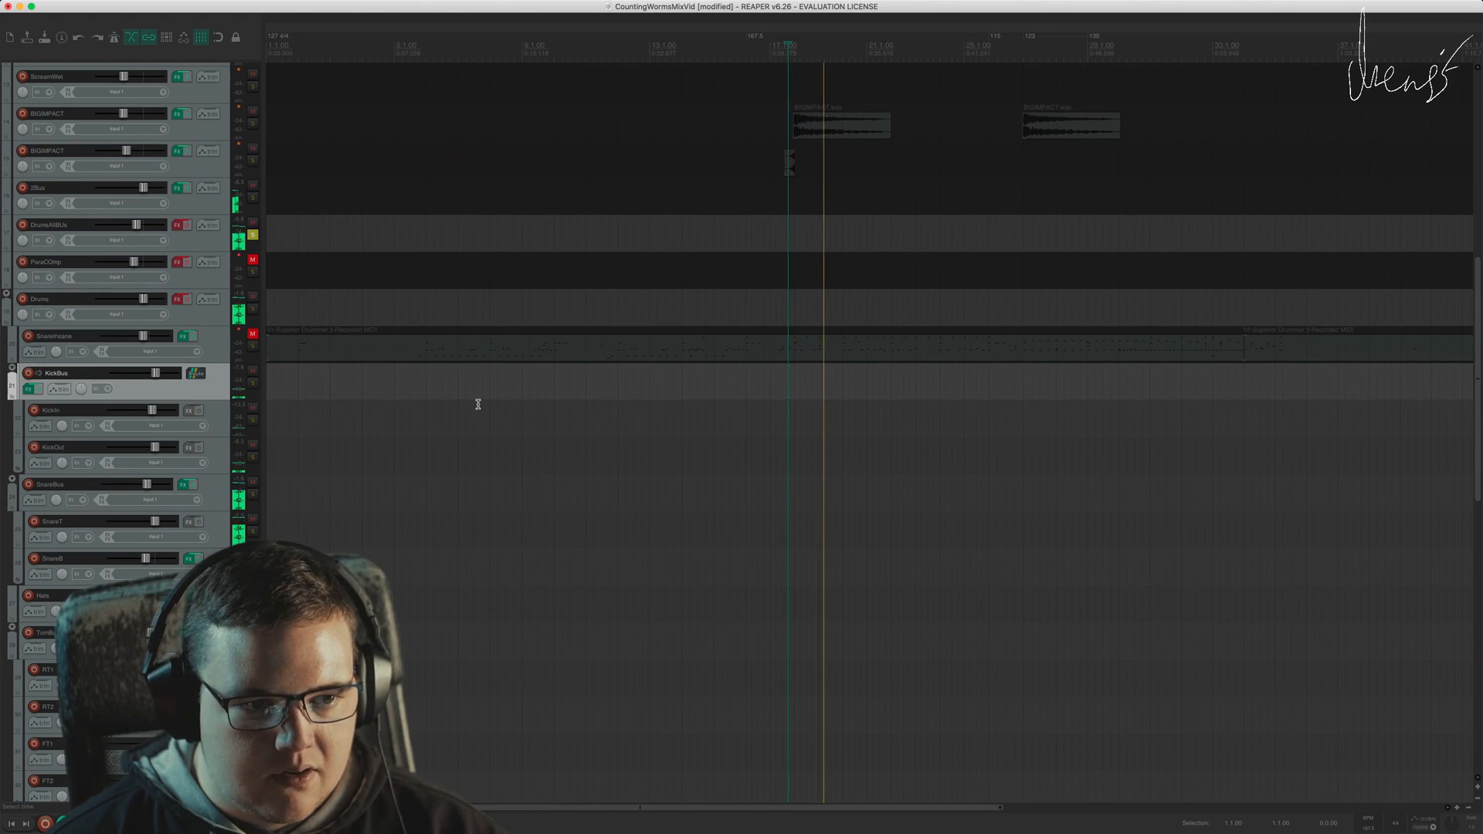
click(252, 336)
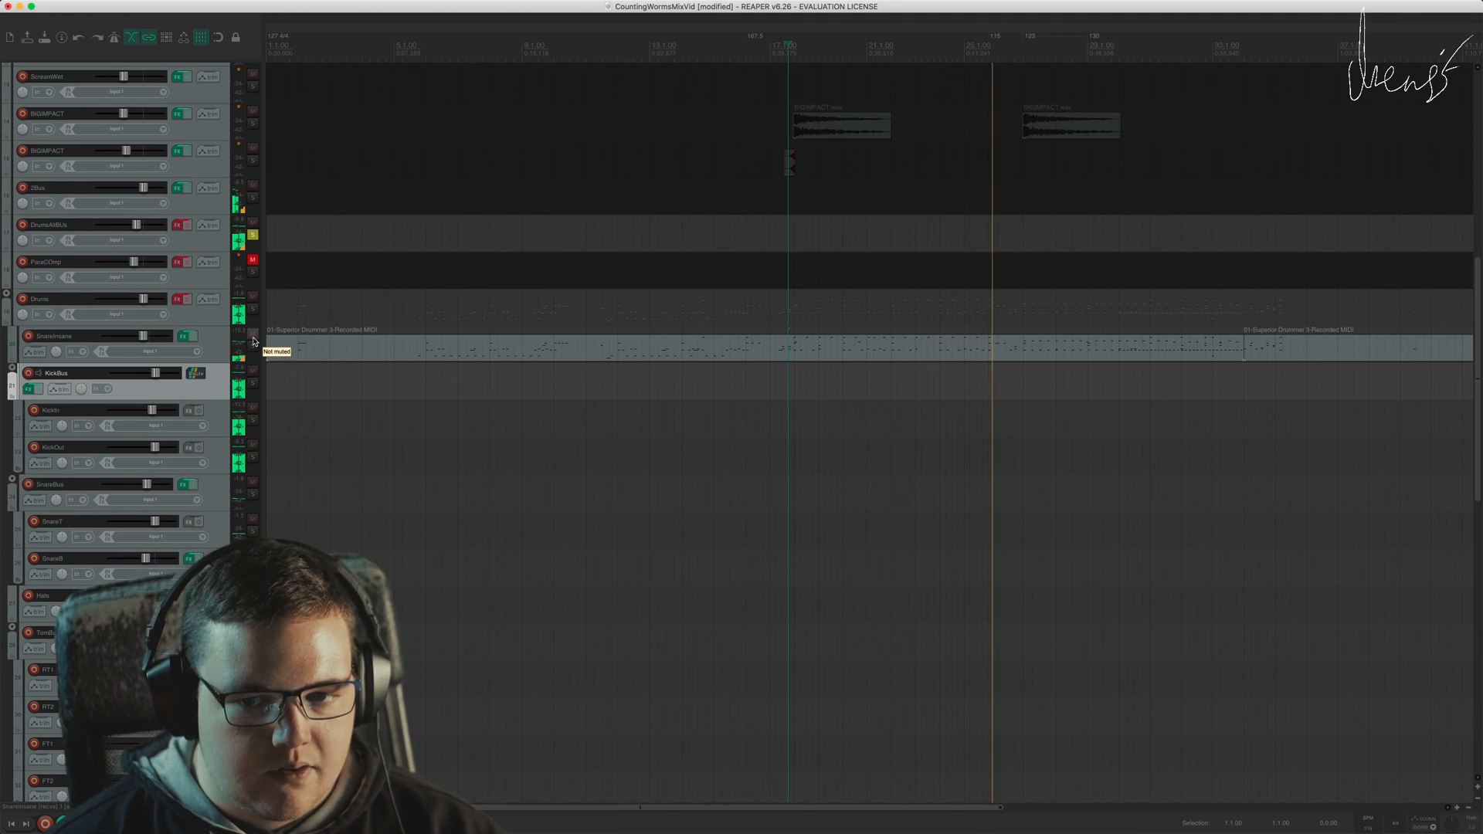
key(space)
scroll(605, 348, up, 3)
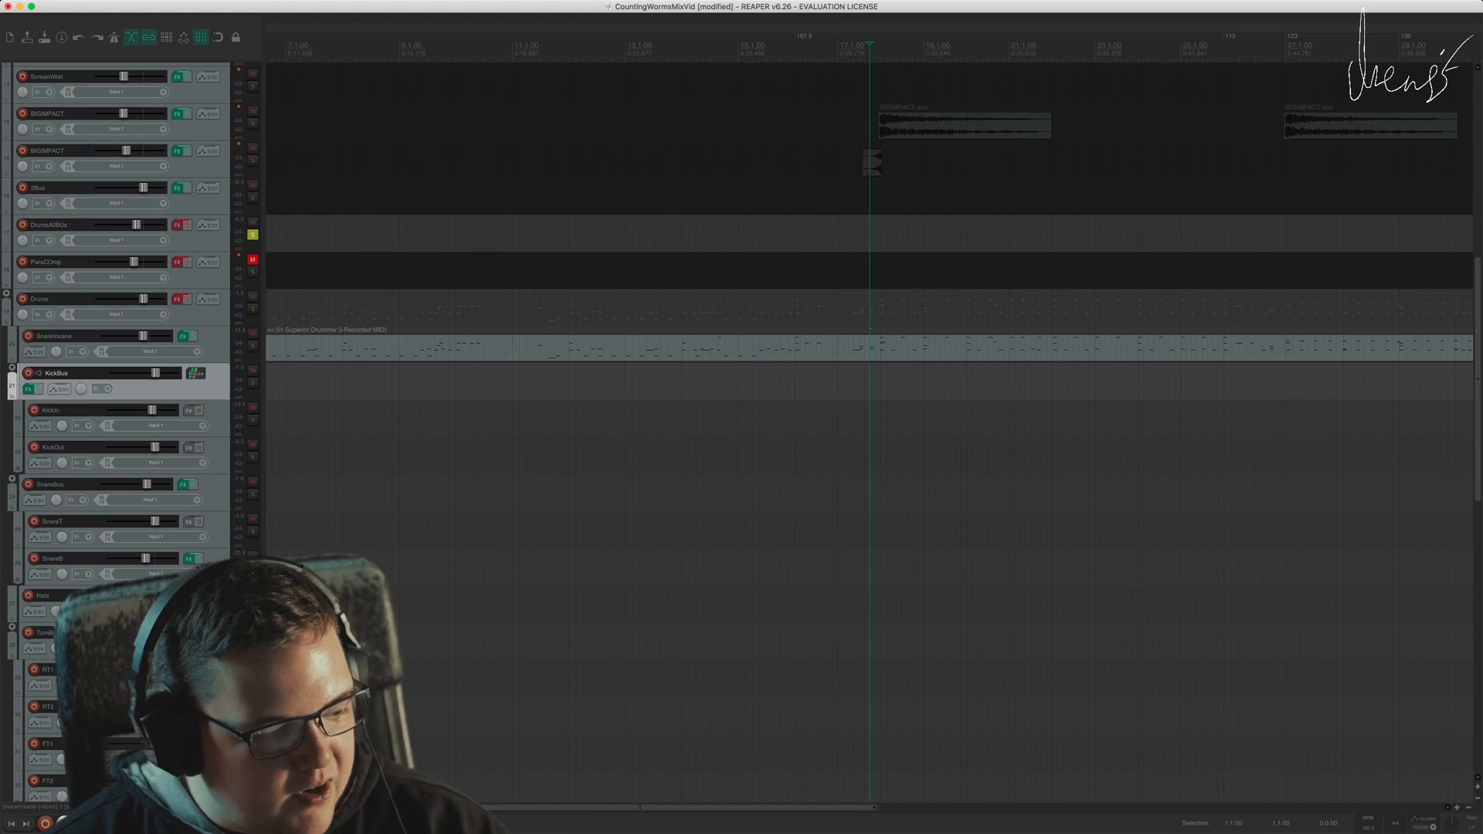
Step: Turn on the Drums folder's effects with Pro-Q 3 and SSLComp Stereo enabled, then compare the drums with the chain bypassed and active
drag(0, 468, 313, 457)
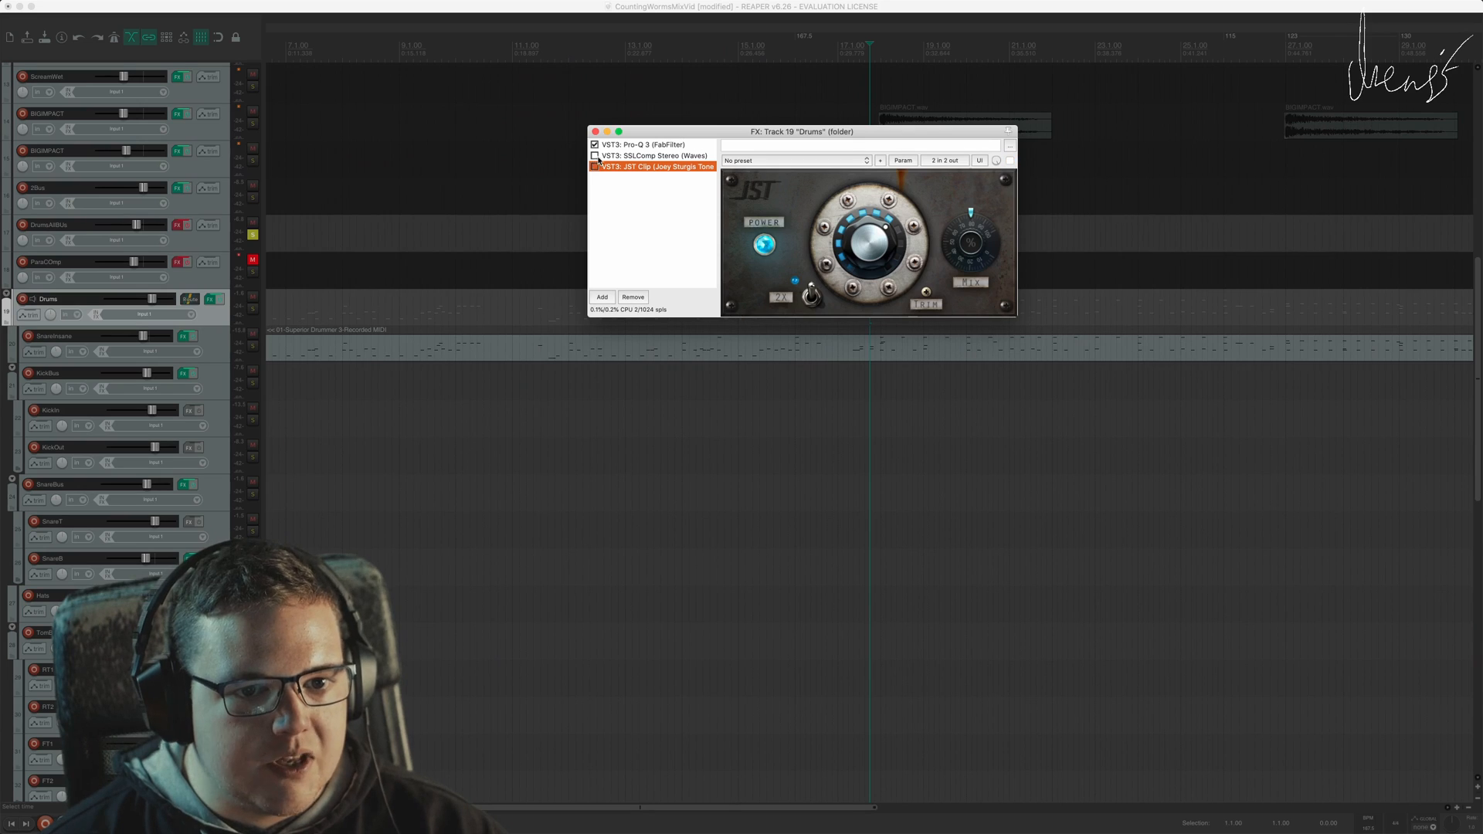
click(619, 145)
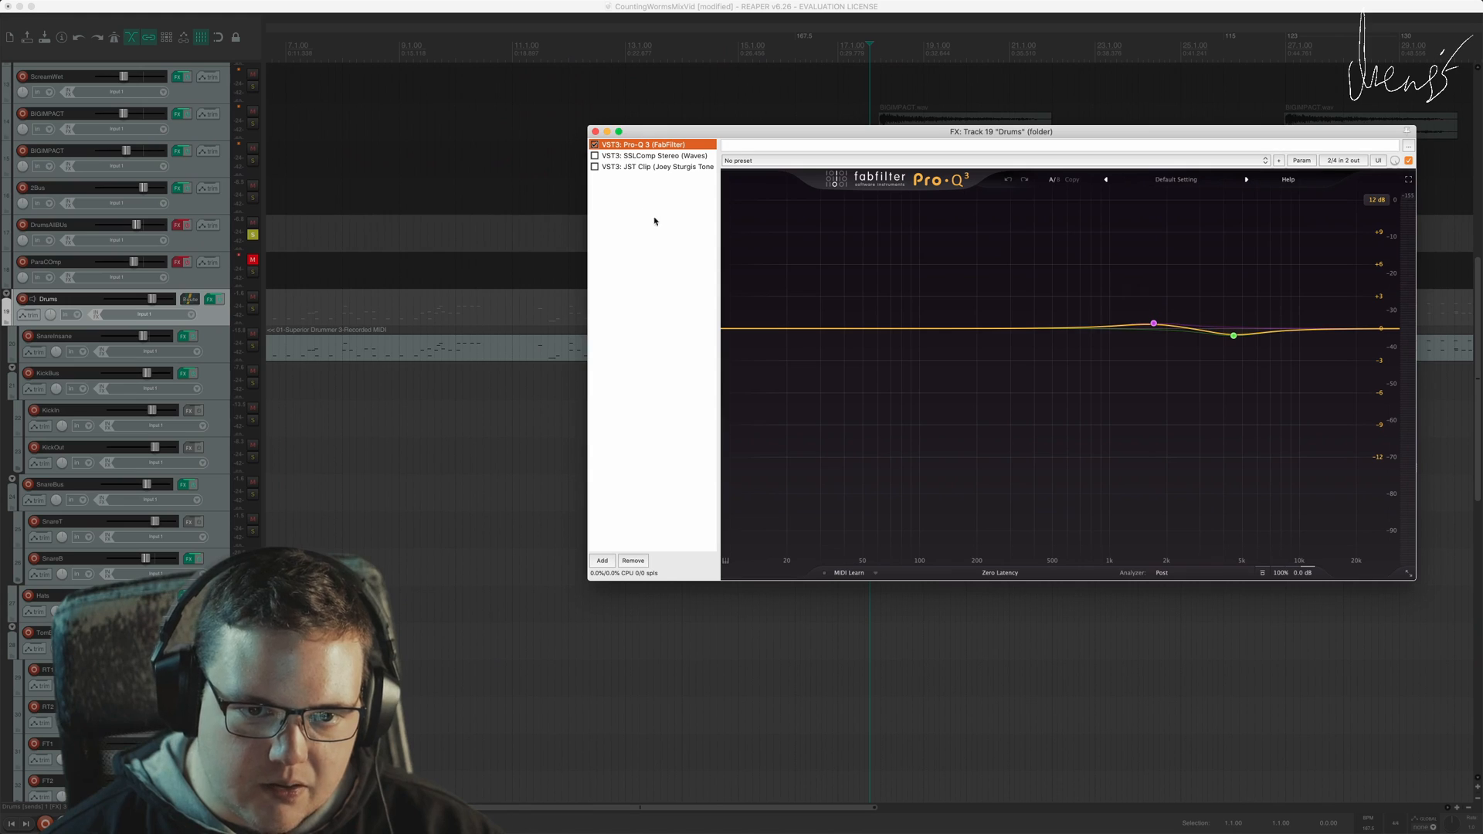
click(595, 156)
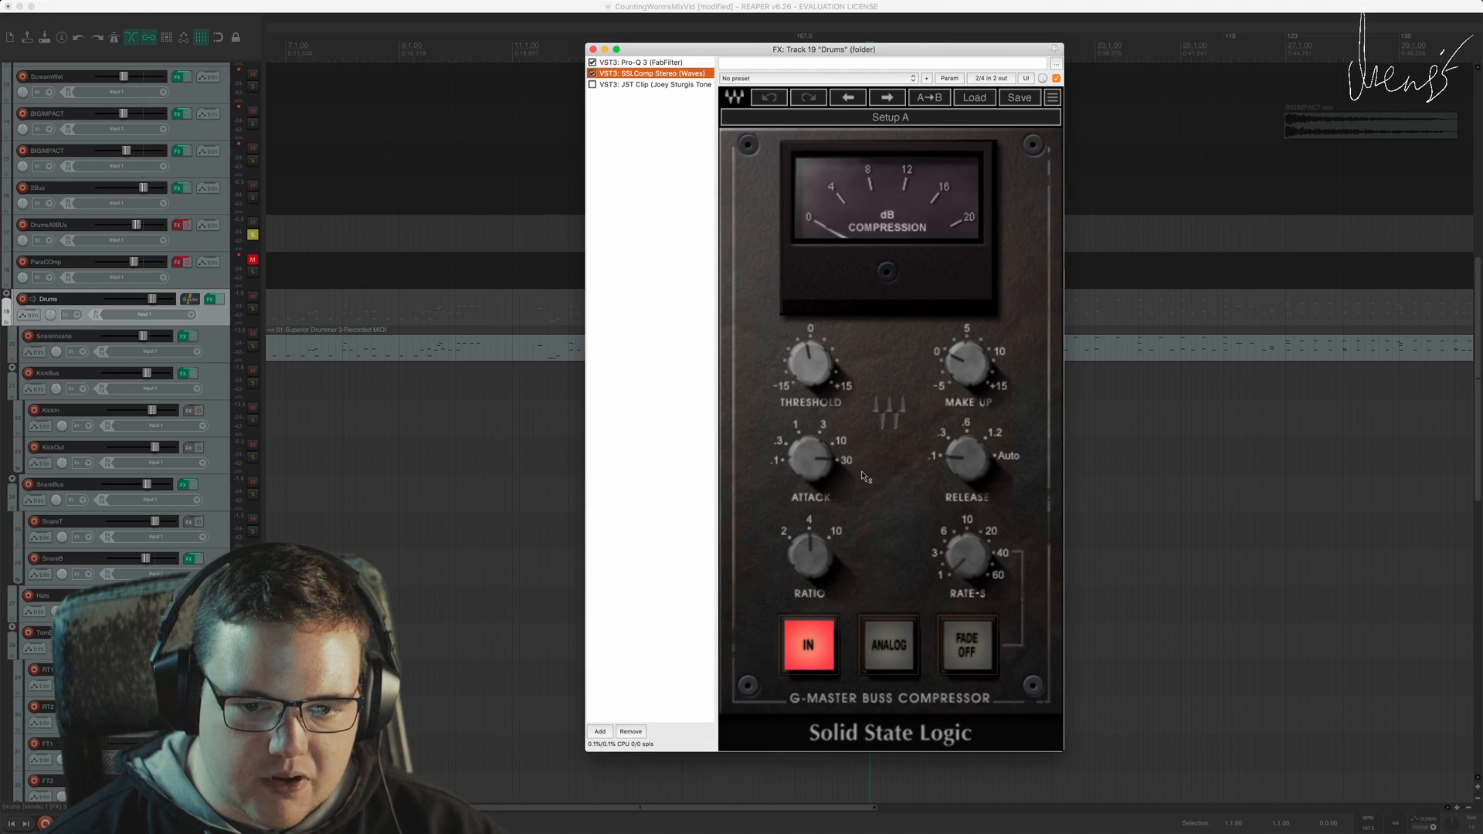
mouse_move(827, 466)
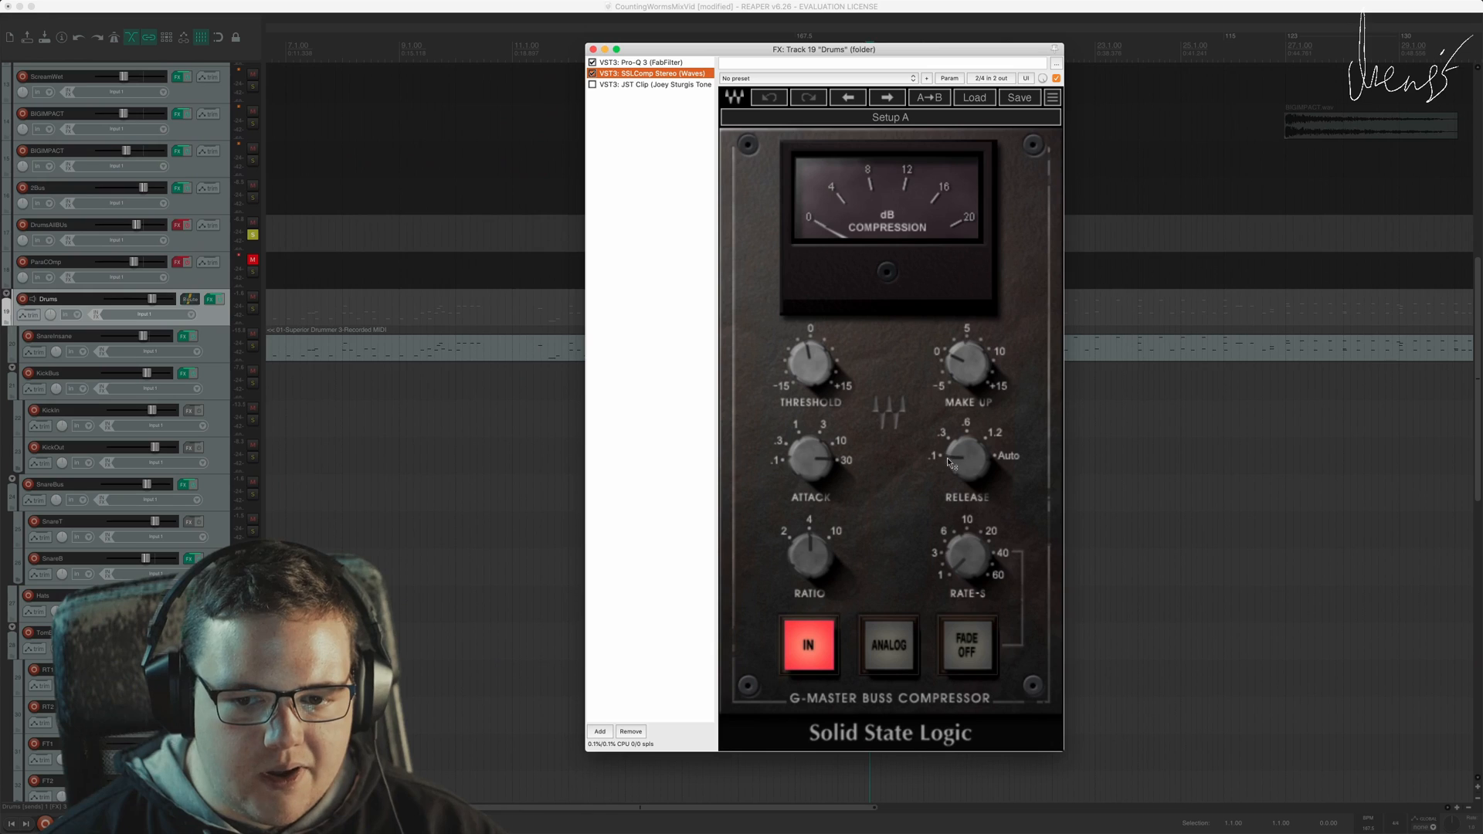
mouse_move(956, 460)
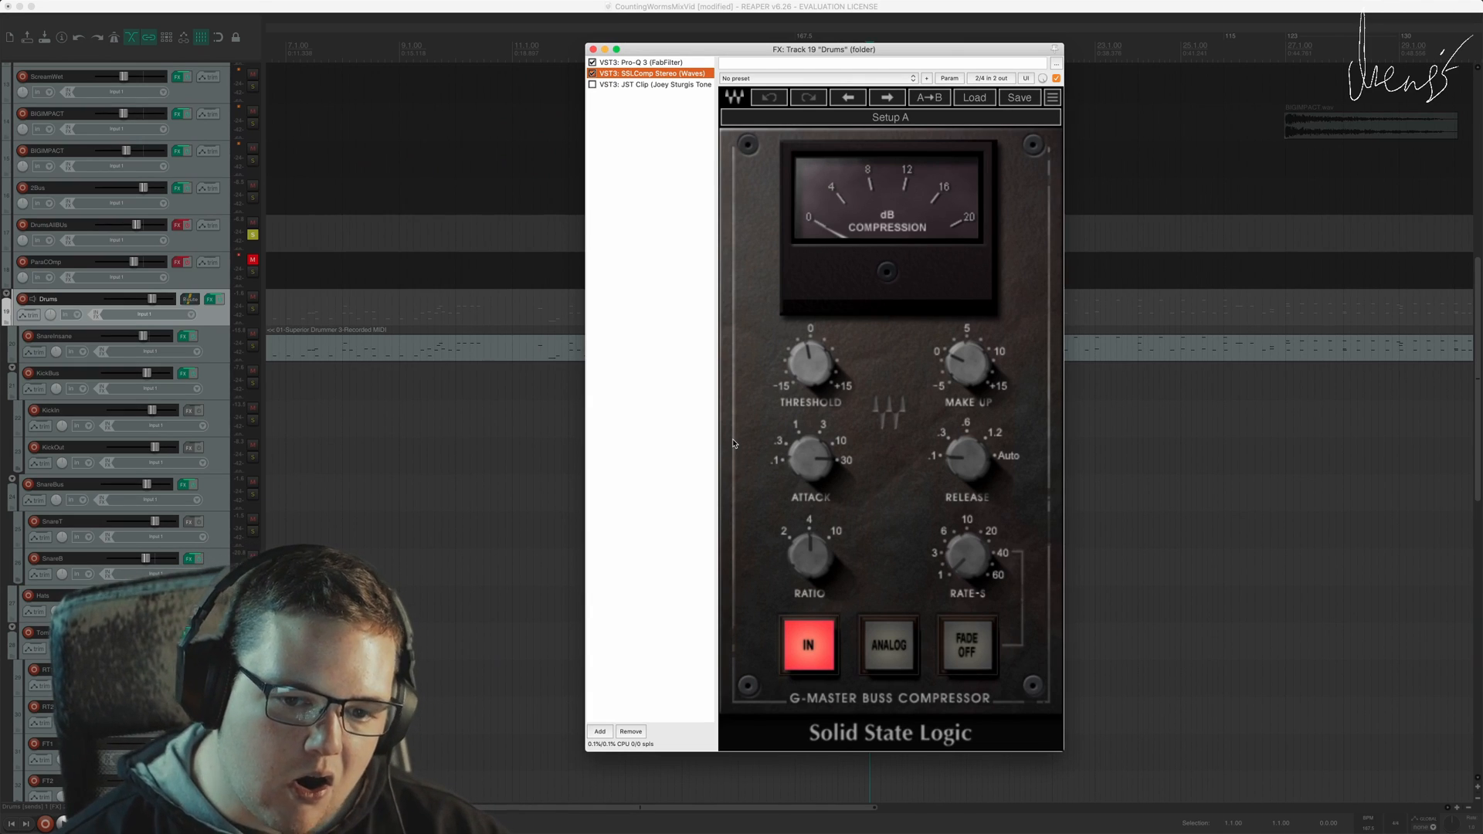
click(219, 301)
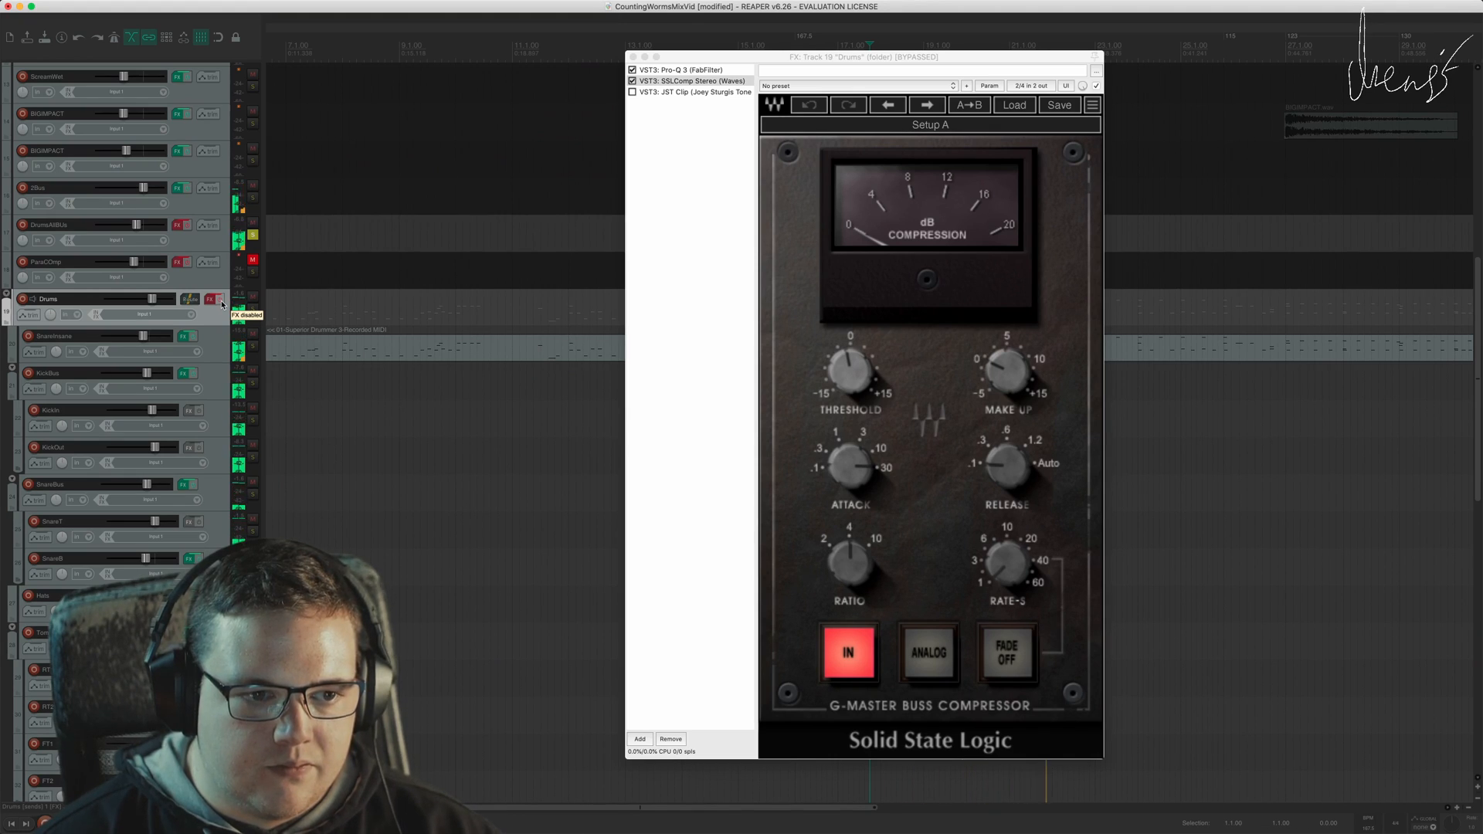
click(219, 300)
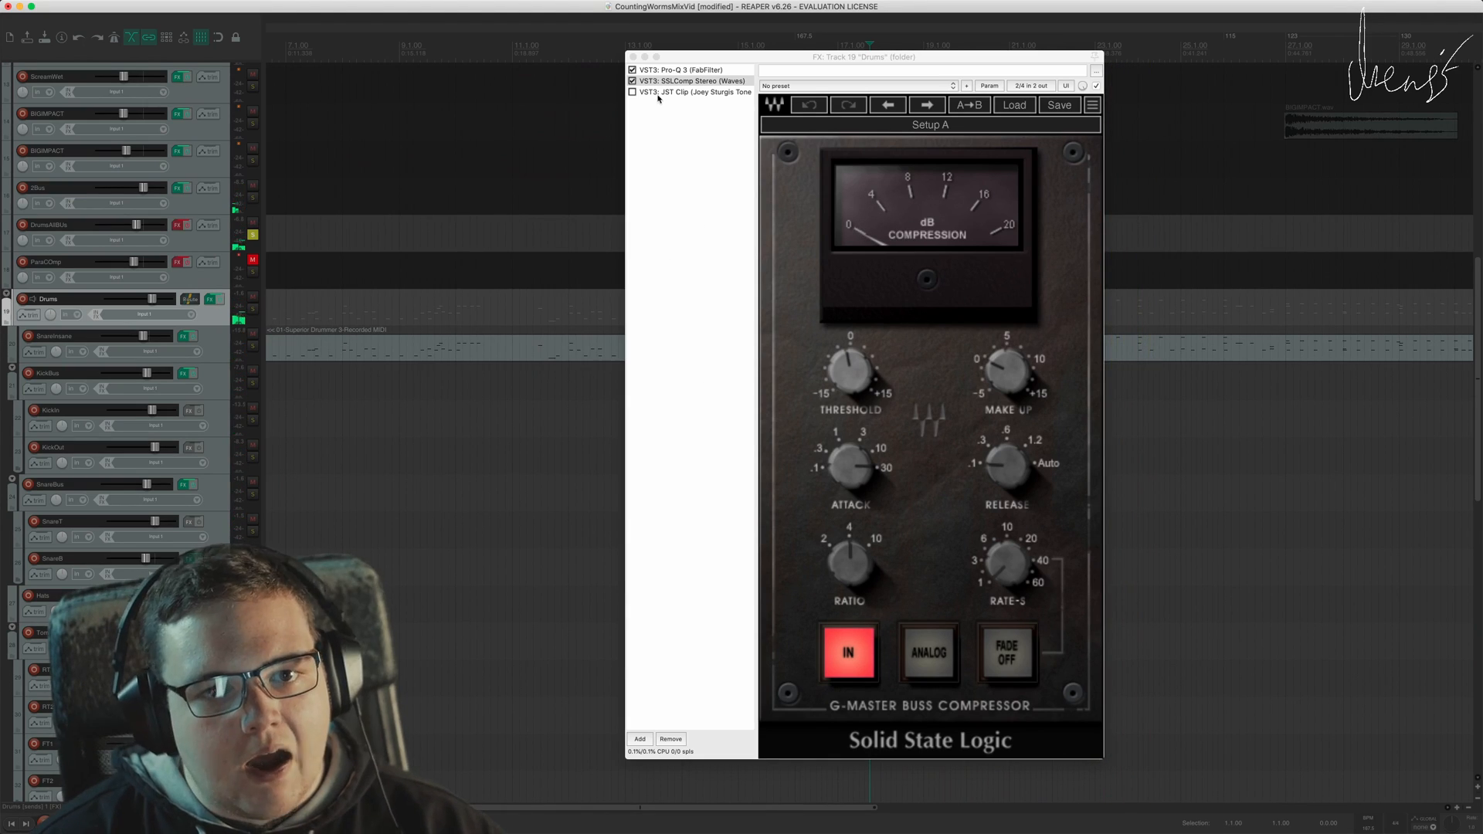
Step: Enable JST Clip on the Drums folder, compare the drums with and without it, and close the effects window
click(679, 92)
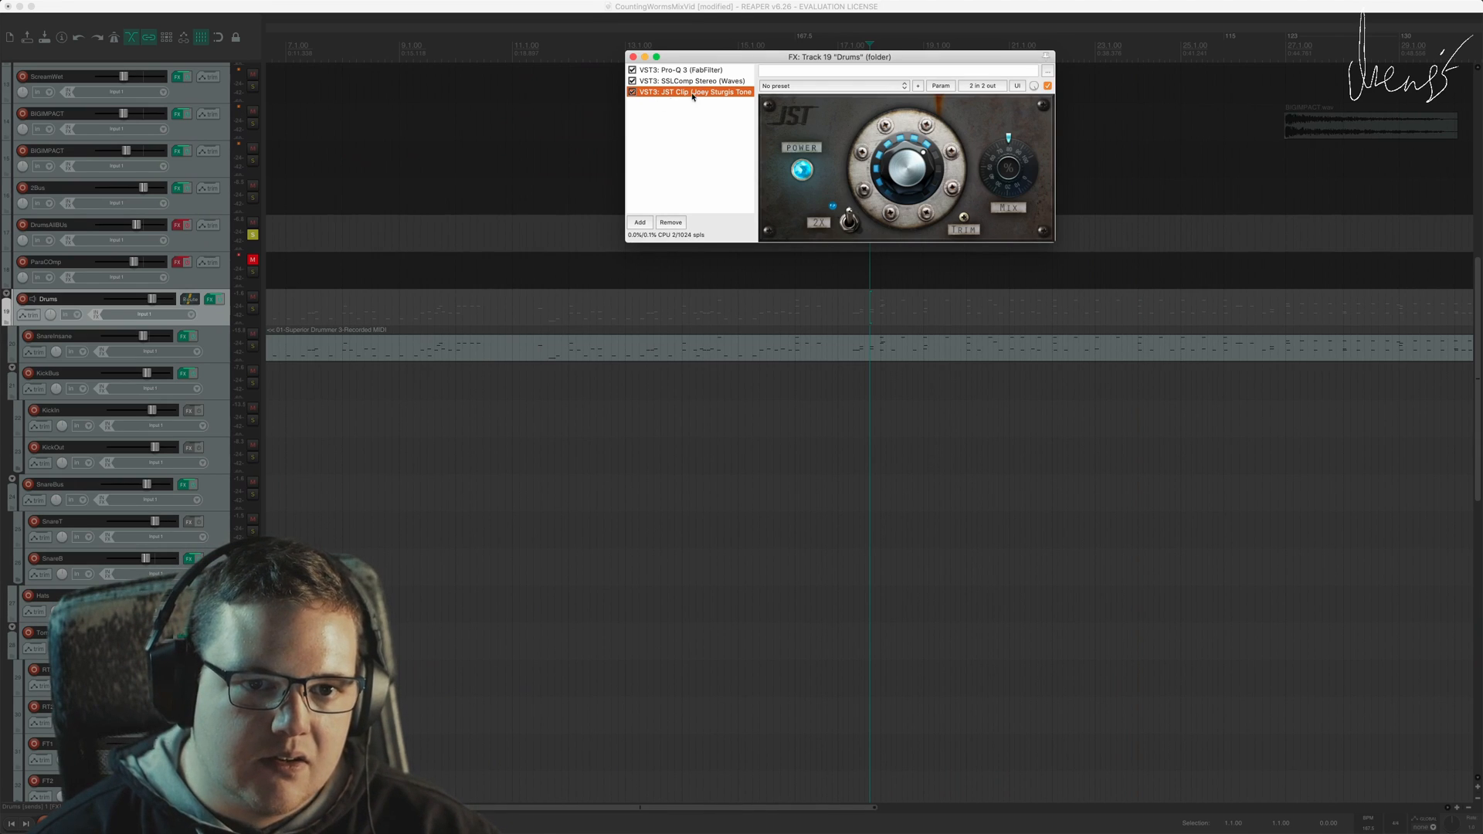
drag(781, 60, 666, 452)
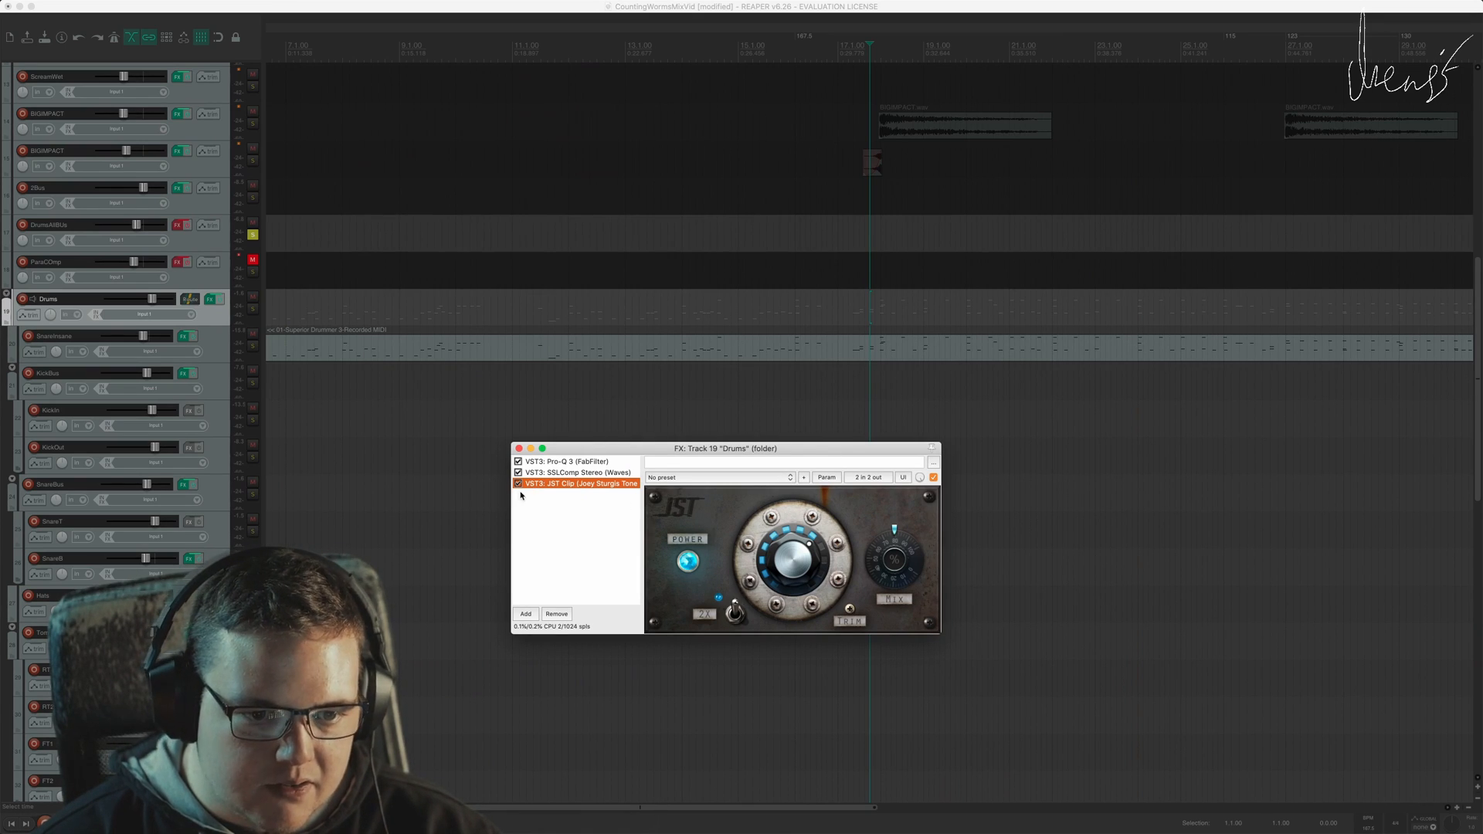
key(space)
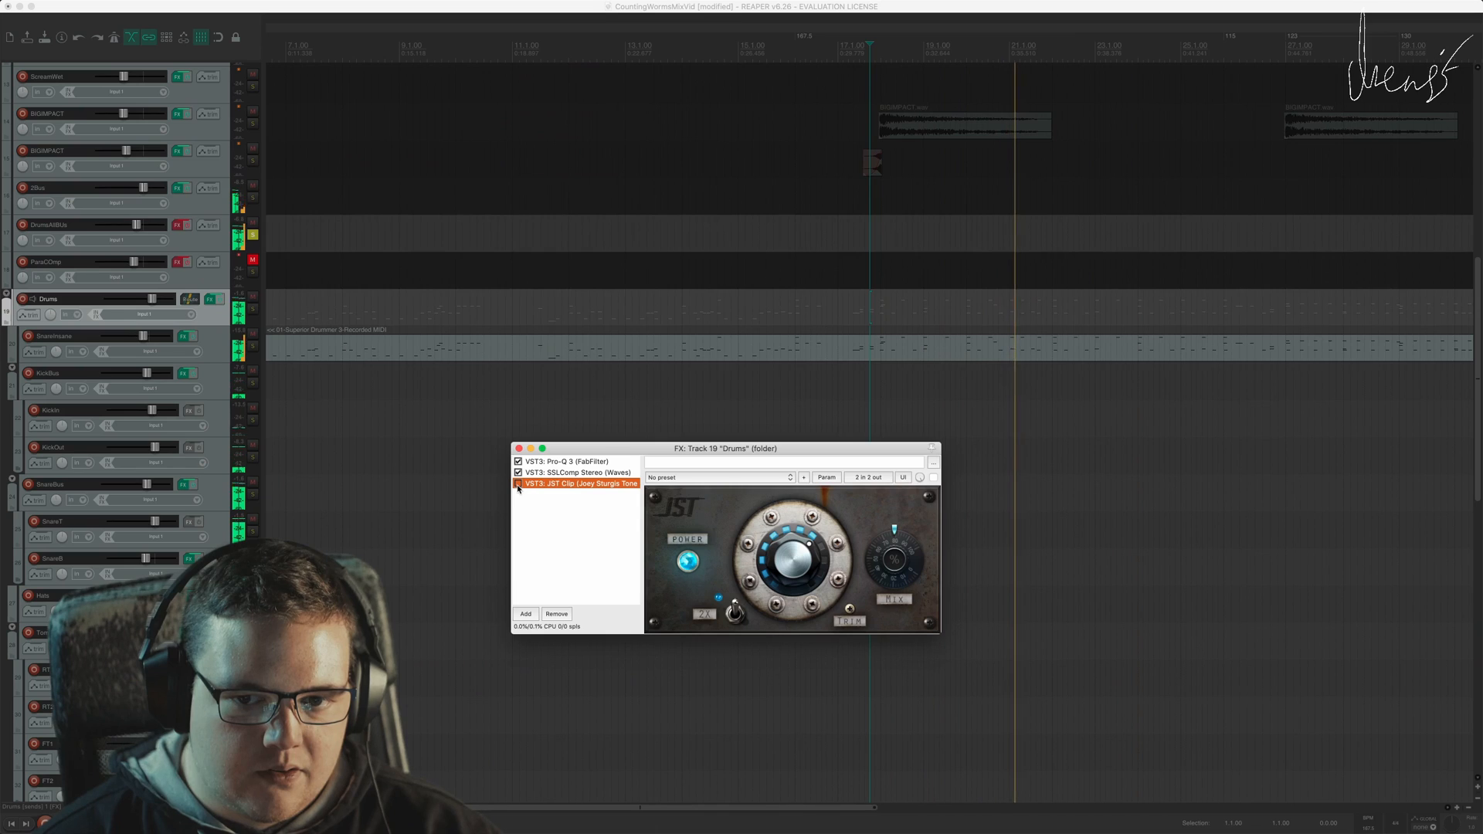
key(space)
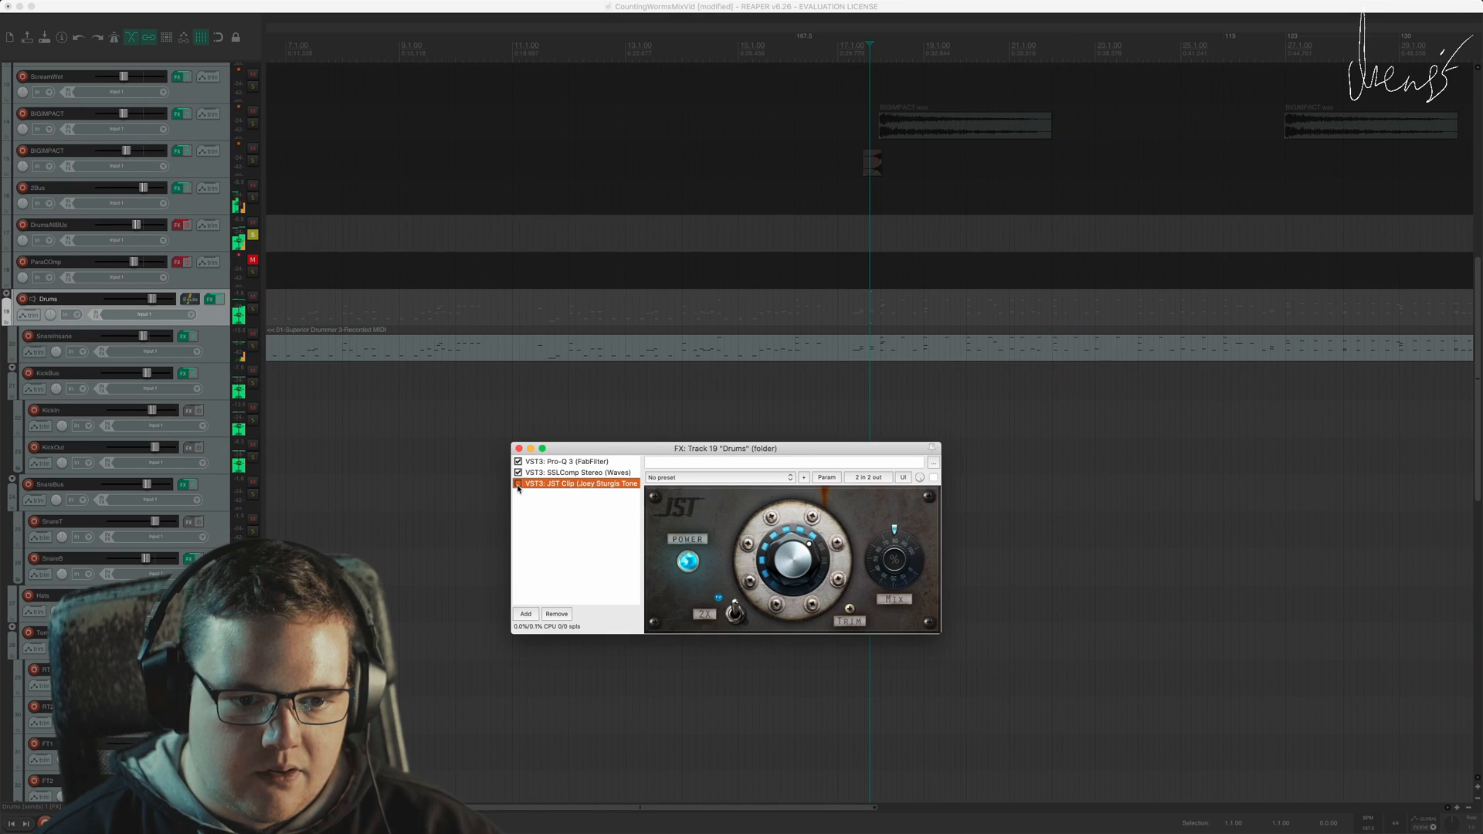
key(space)
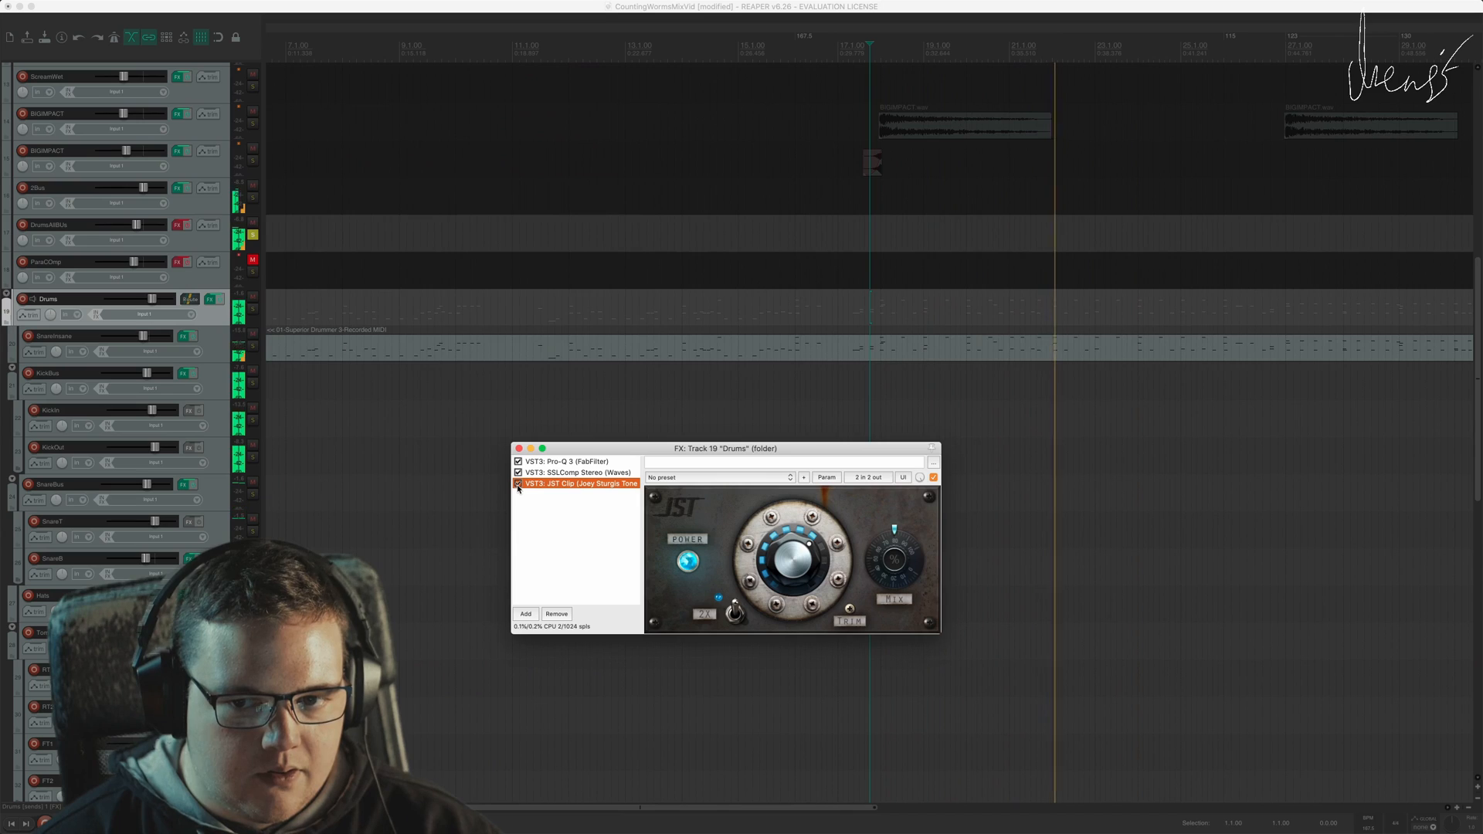
key(space)
click(566, 526)
key(Escape)
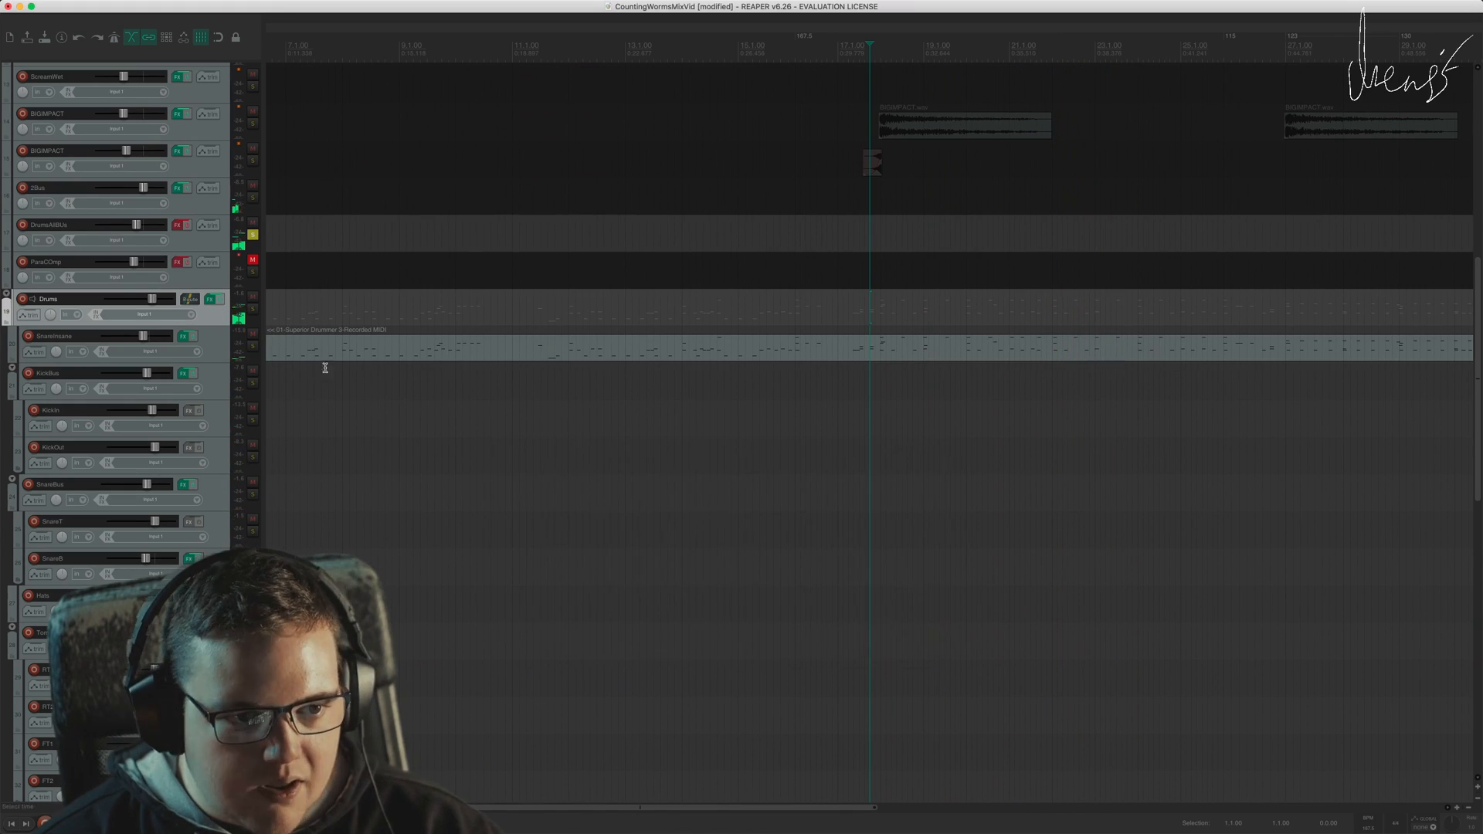
Step: Place the playback position near the start of the song, turn on the ParaCOmp track's effects and open its effects chain
click(217, 278)
scroll(871, 440, down, 3)
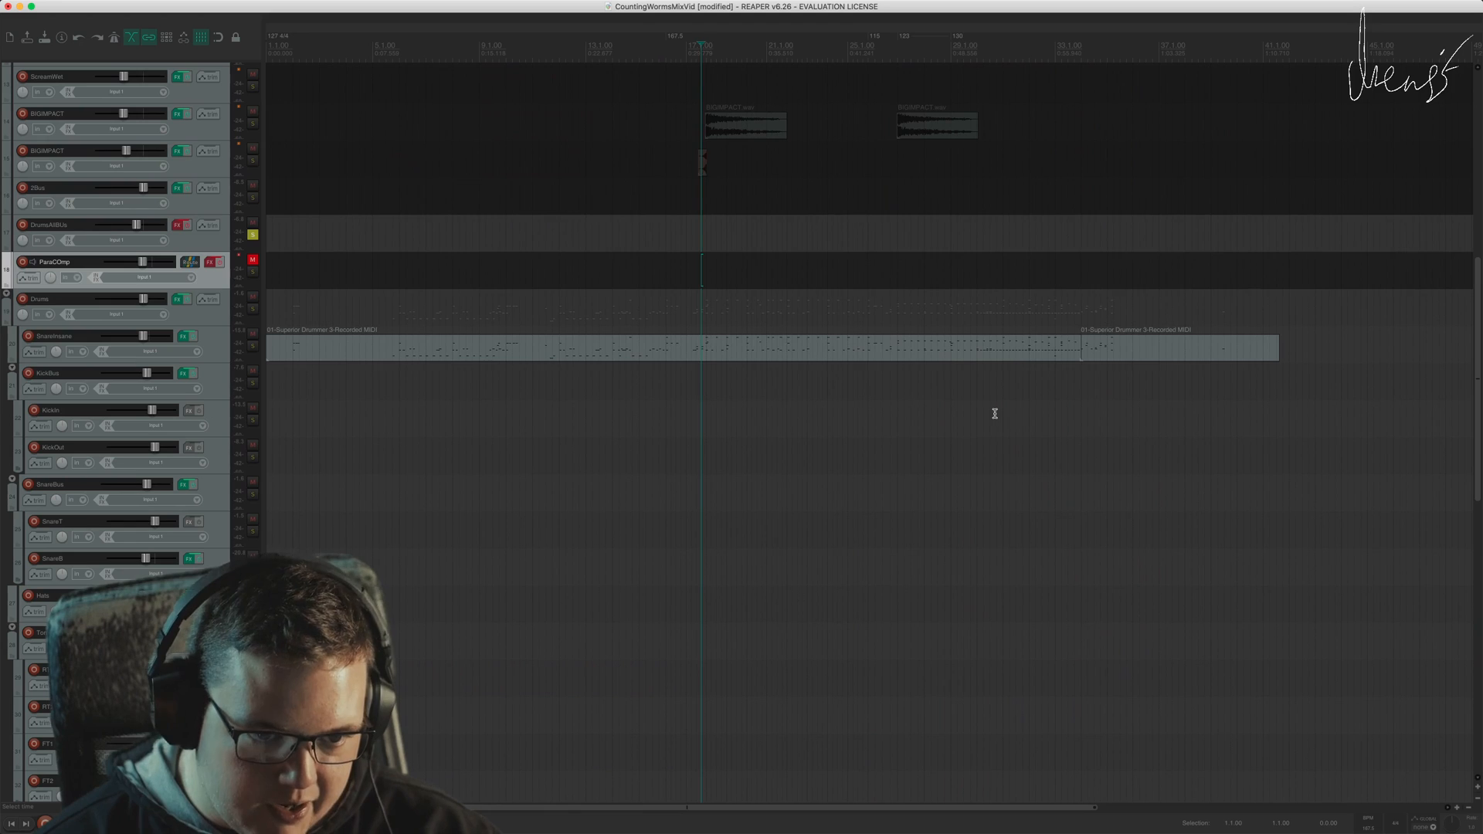
click(412, 371)
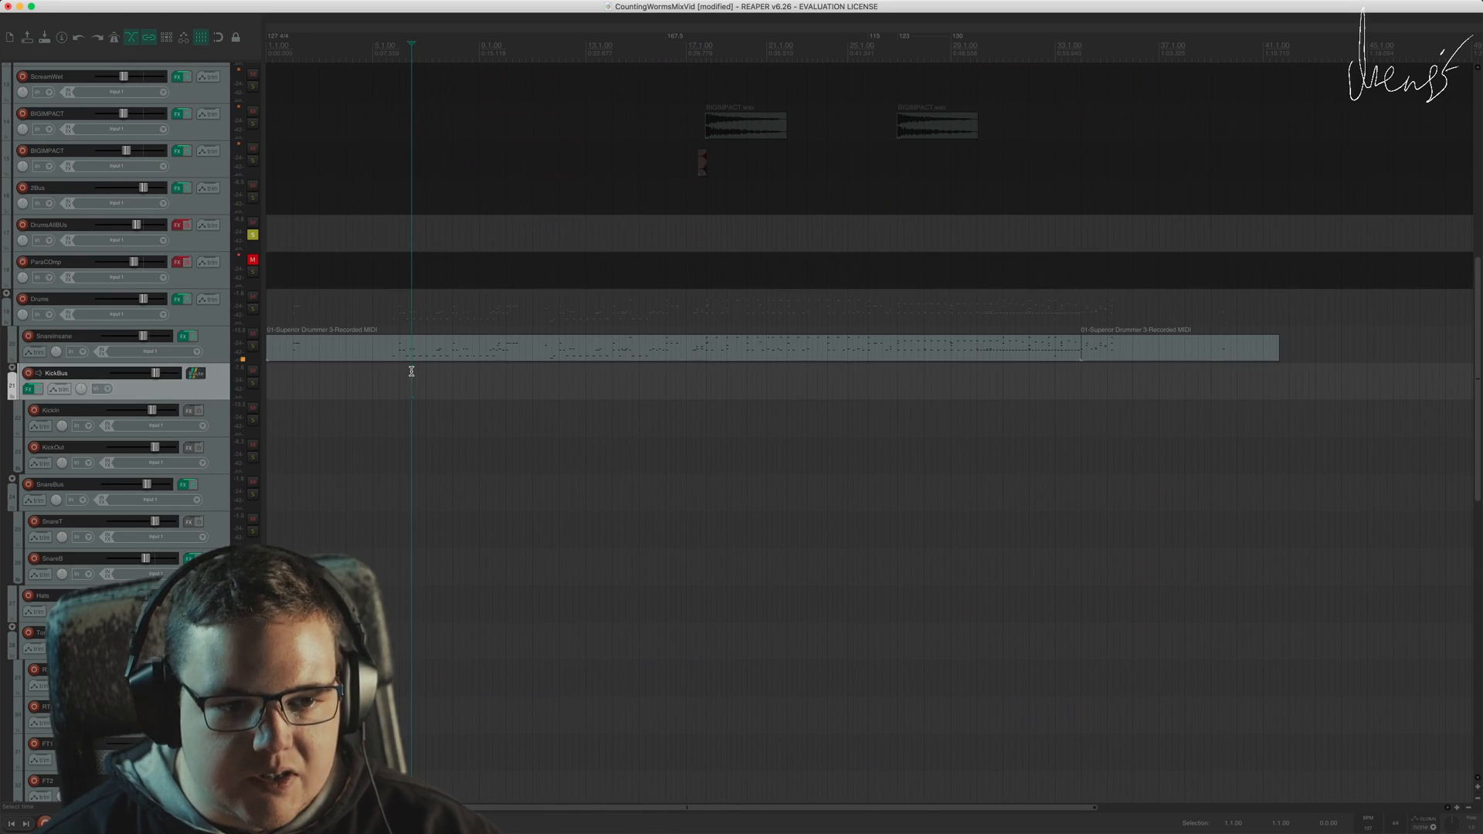
scroll(590, 361, up, 7)
click(665, 377)
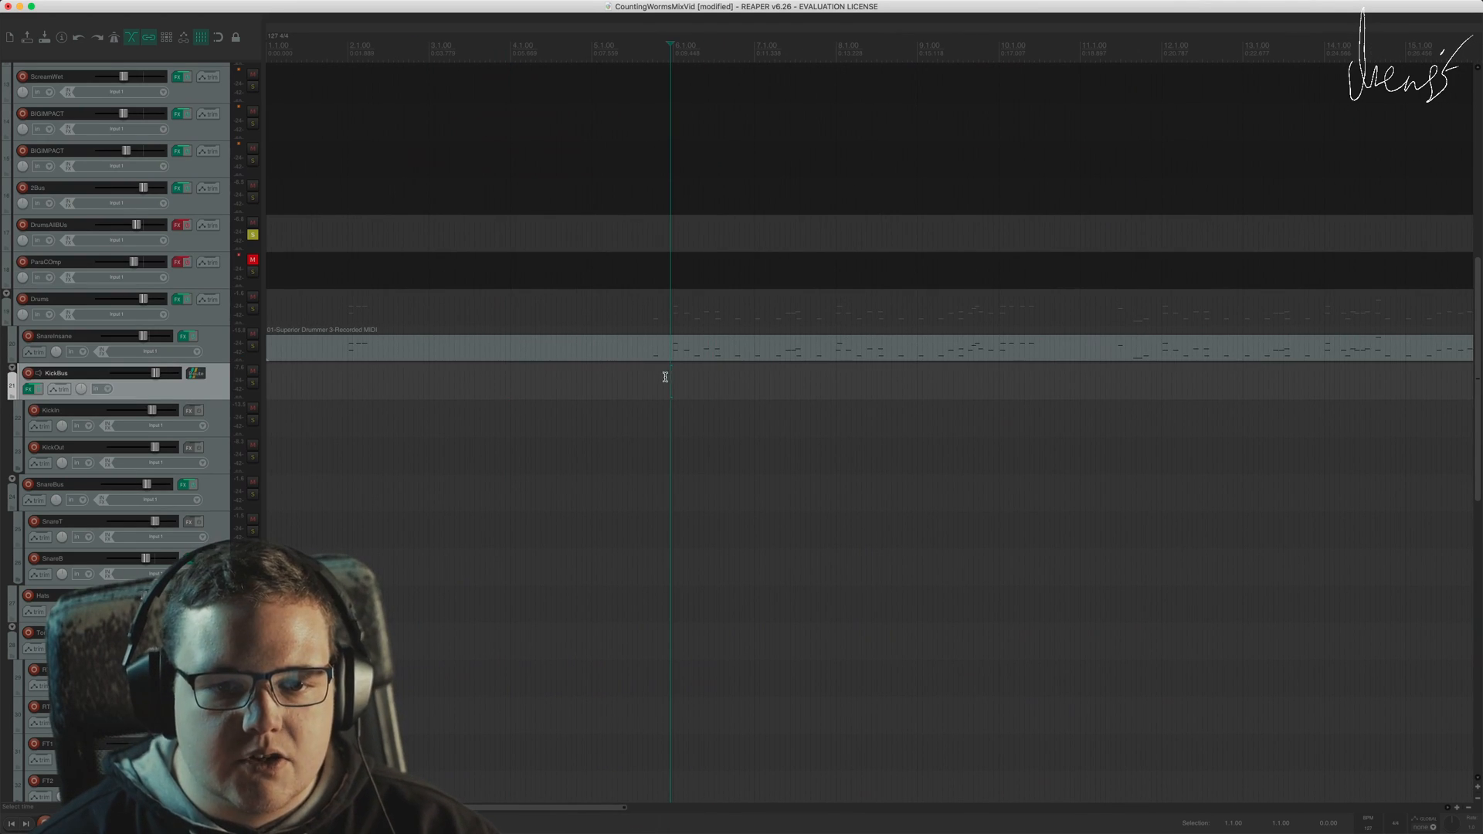
click(189, 263)
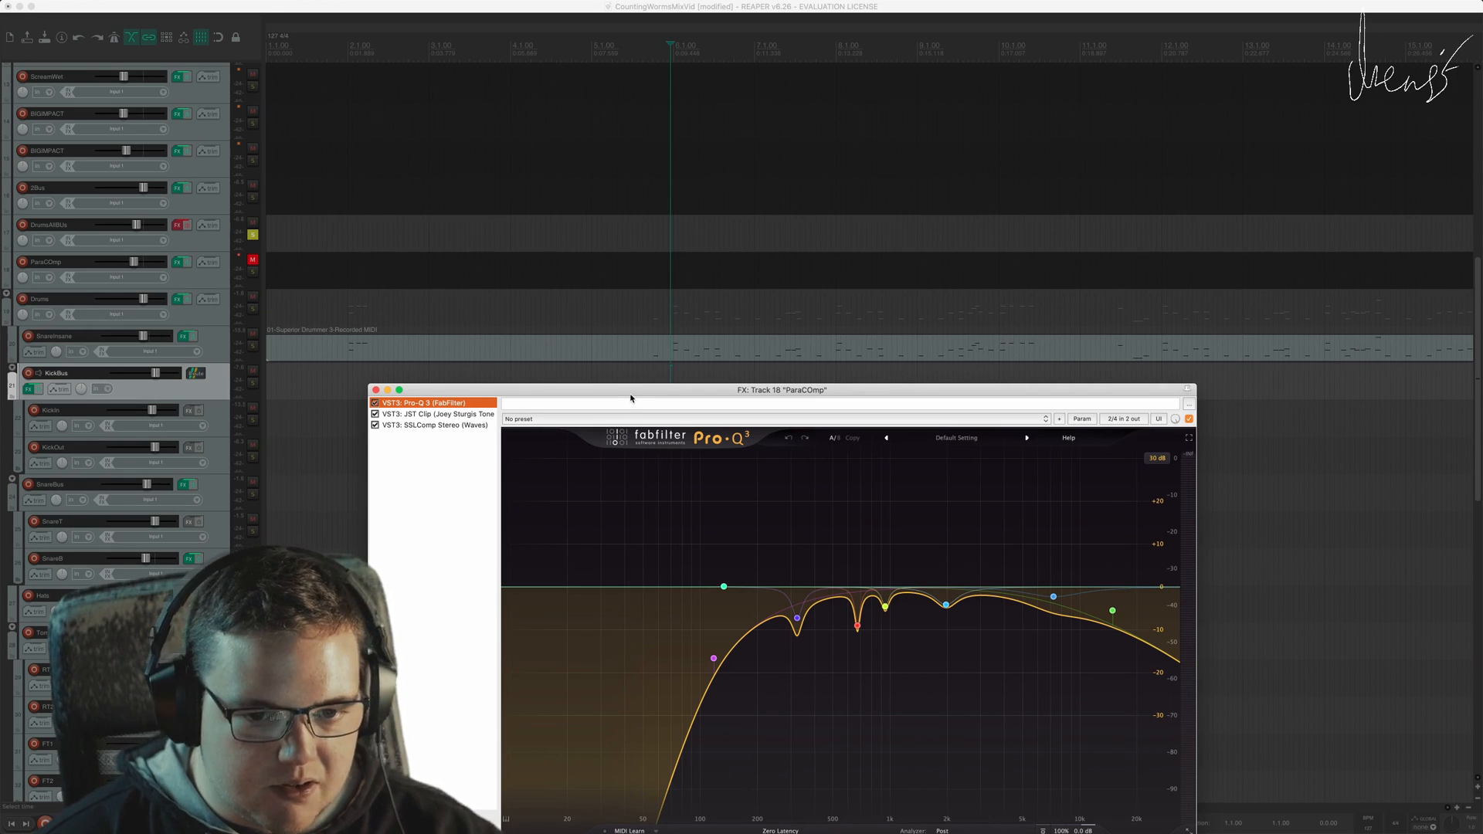
Step: Solo the ParaCOmp track in place of the main drum bus and examine its sends and receives in the routing window
click(253, 272)
click(252, 239)
click(203, 271)
click(193, 263)
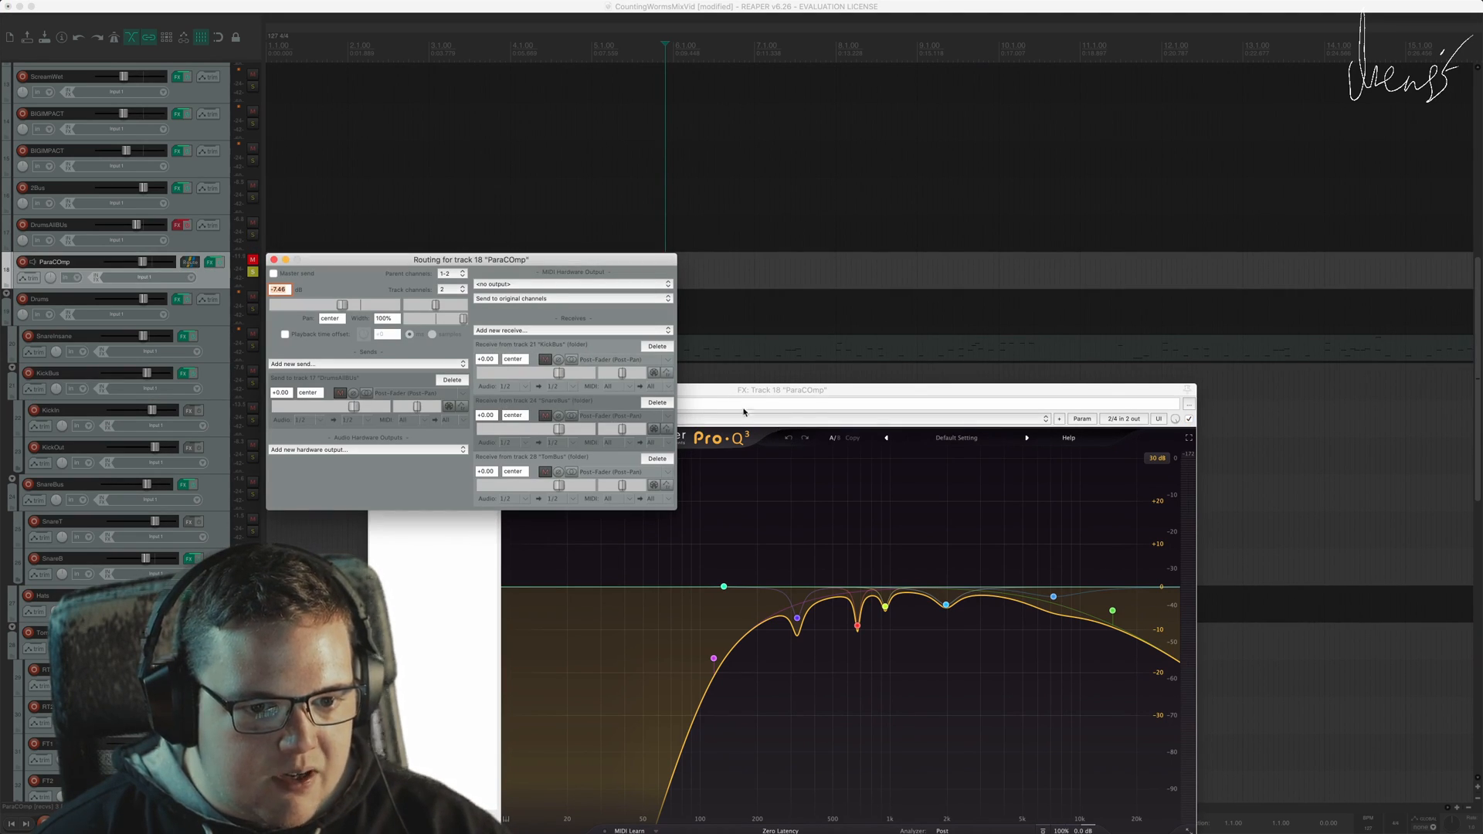
click(667, 266)
Step: Place the playback position near bar 17, just before the first BIGIMPACT clip, and audition the soloed ParaCOmp track through Pro-Q 3
key(space)
drag(788, 357, 753, 474)
scroll(821, 416, down, 3)
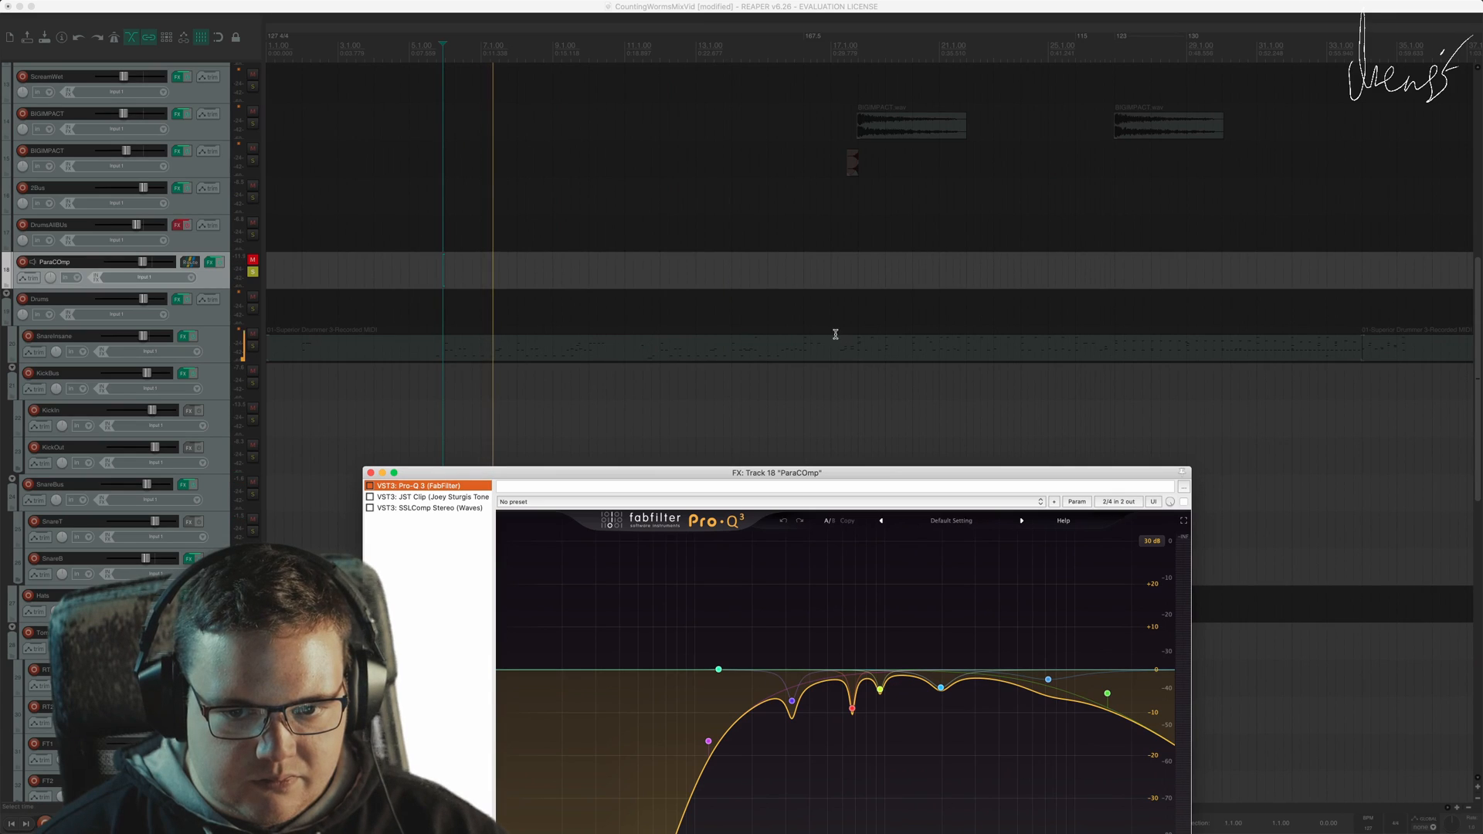
click(842, 265)
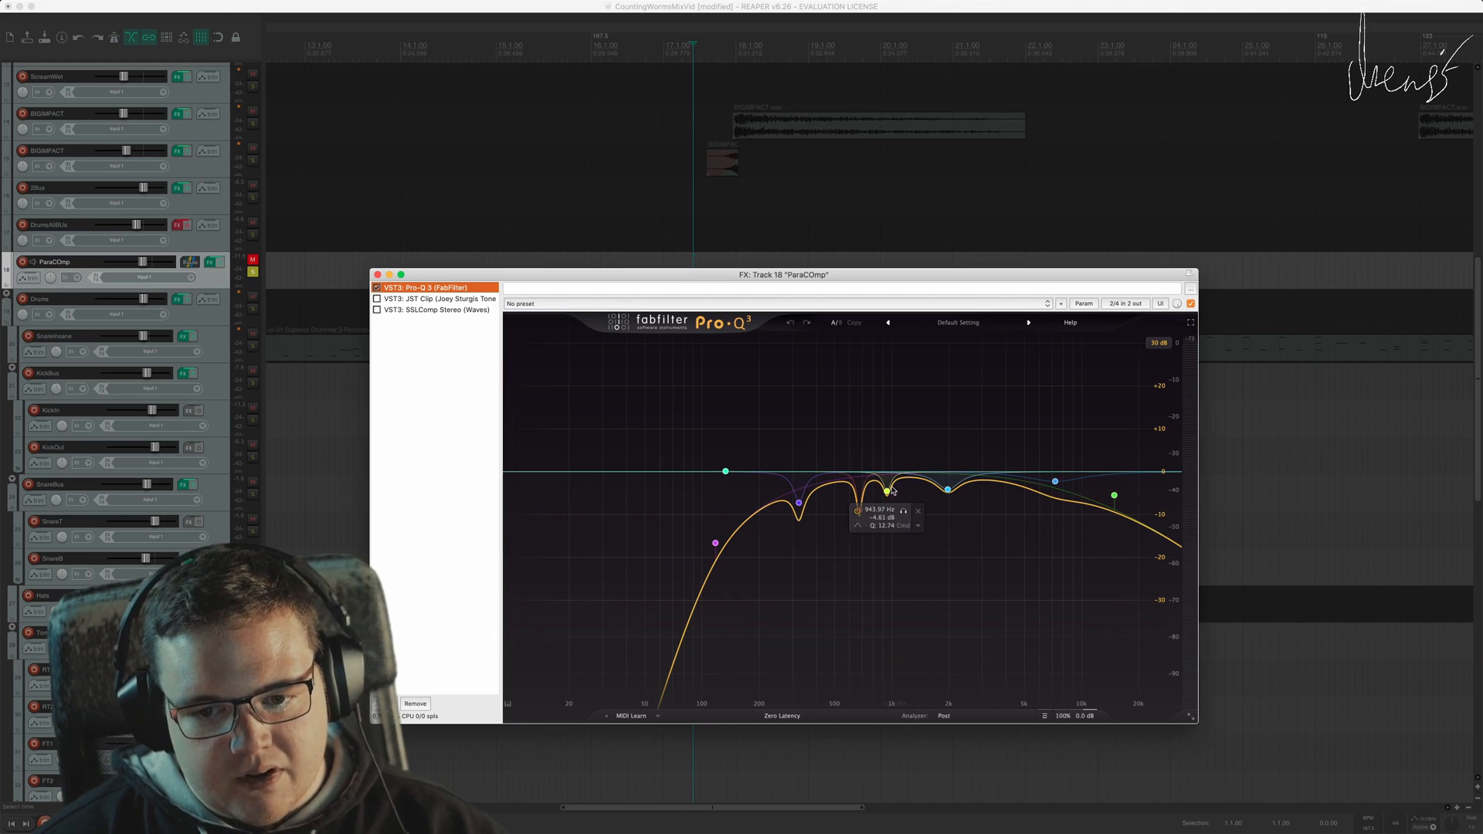
drag(833, 284, 880, 401)
key(space)
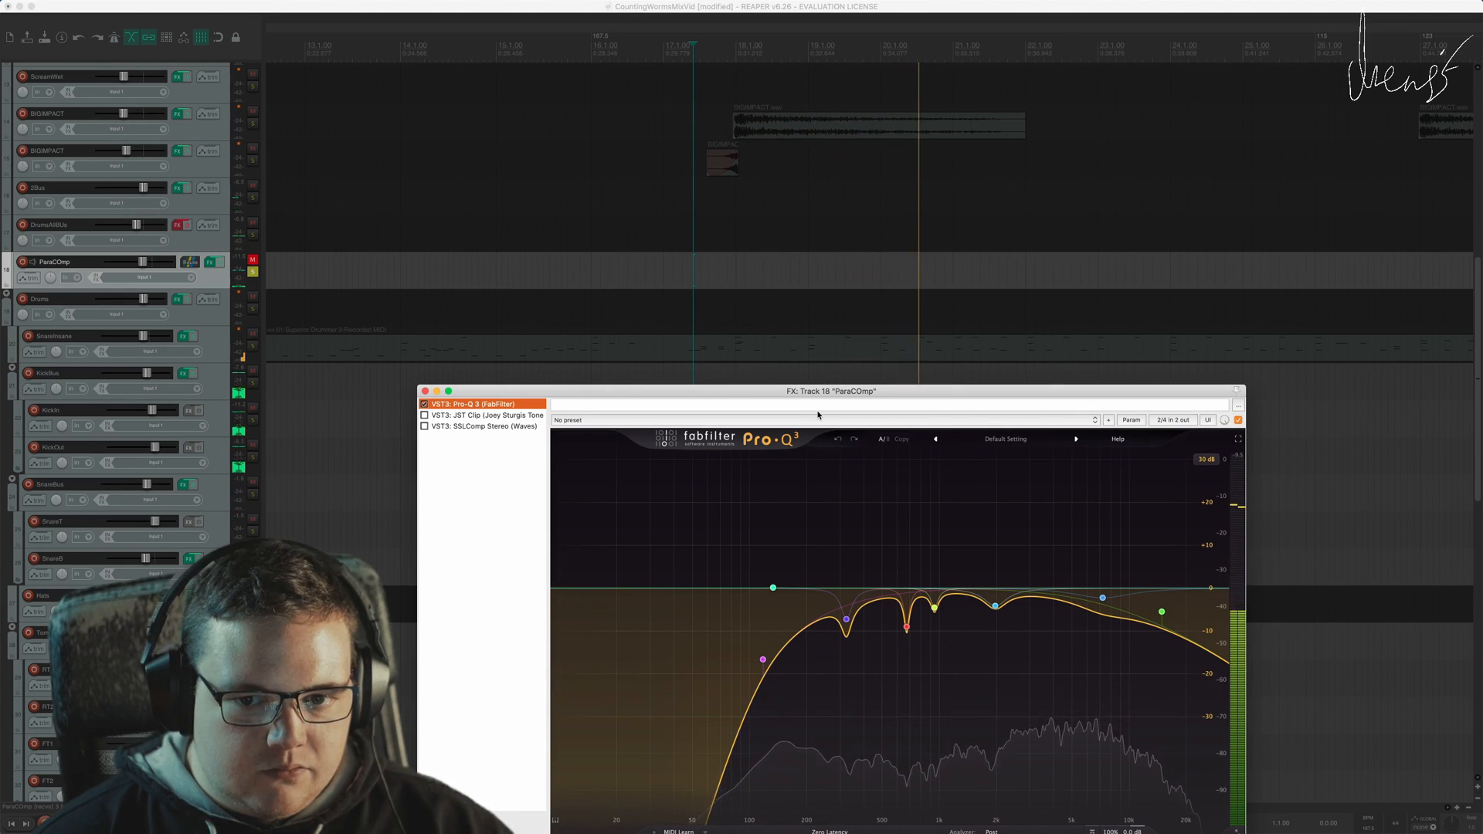
key(space)
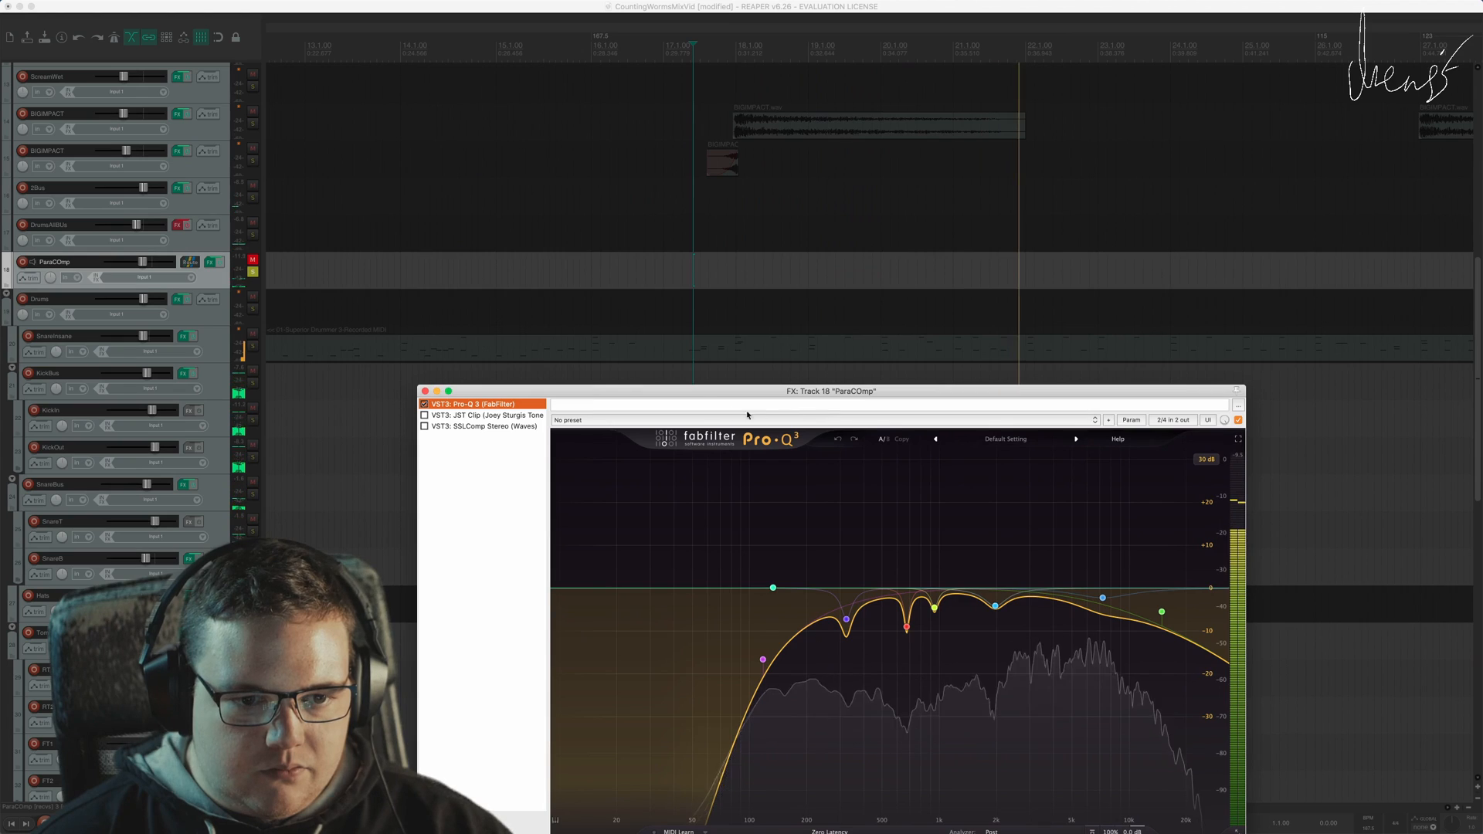
Step: Enable JST Clip and SSLComp Stereo in the ParaCOmp chain and listen to the soloed track while watching the compression meter
click(427, 417)
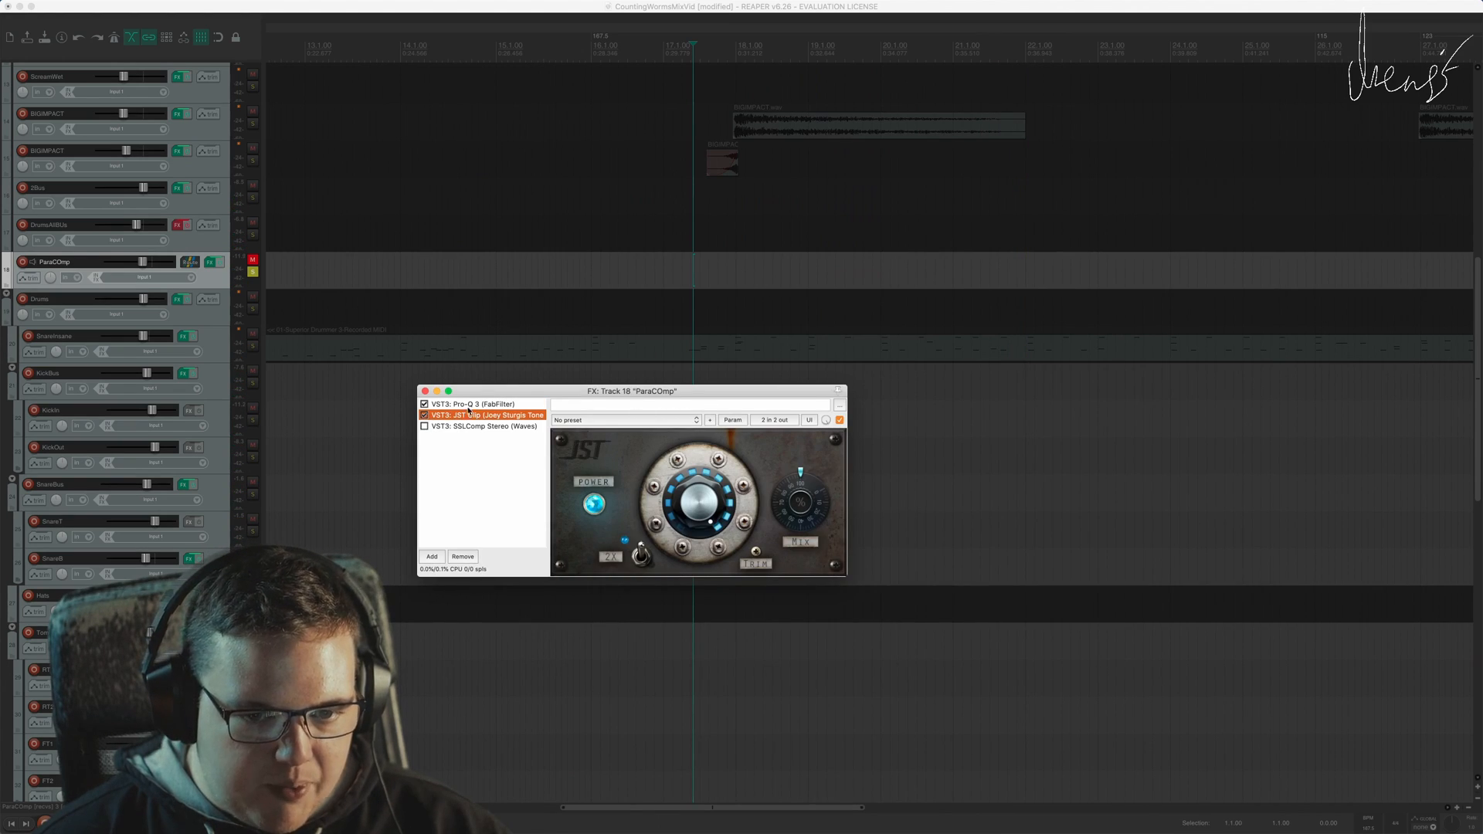
key(space)
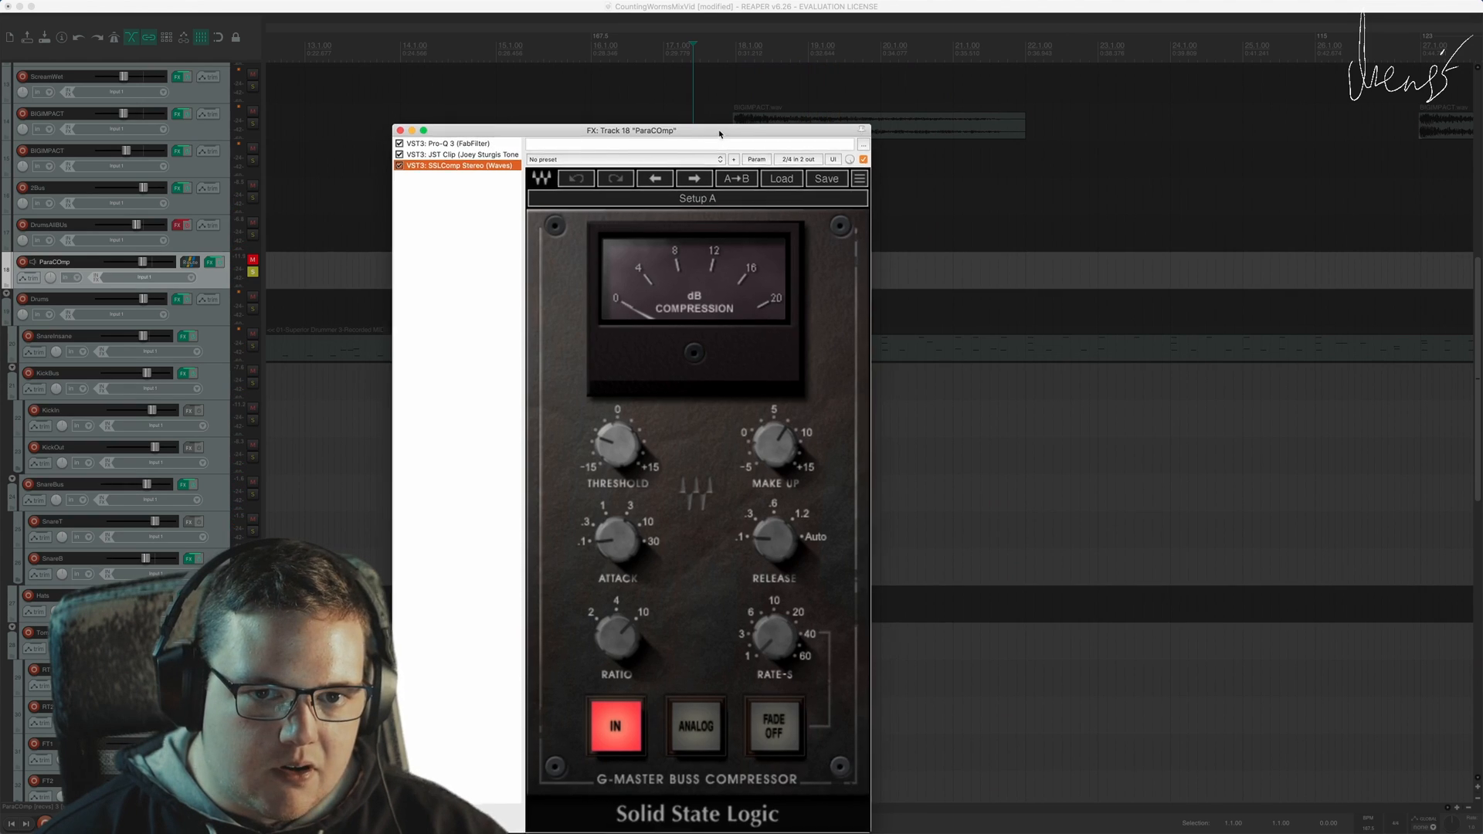
drag(718, 138, 737, 71)
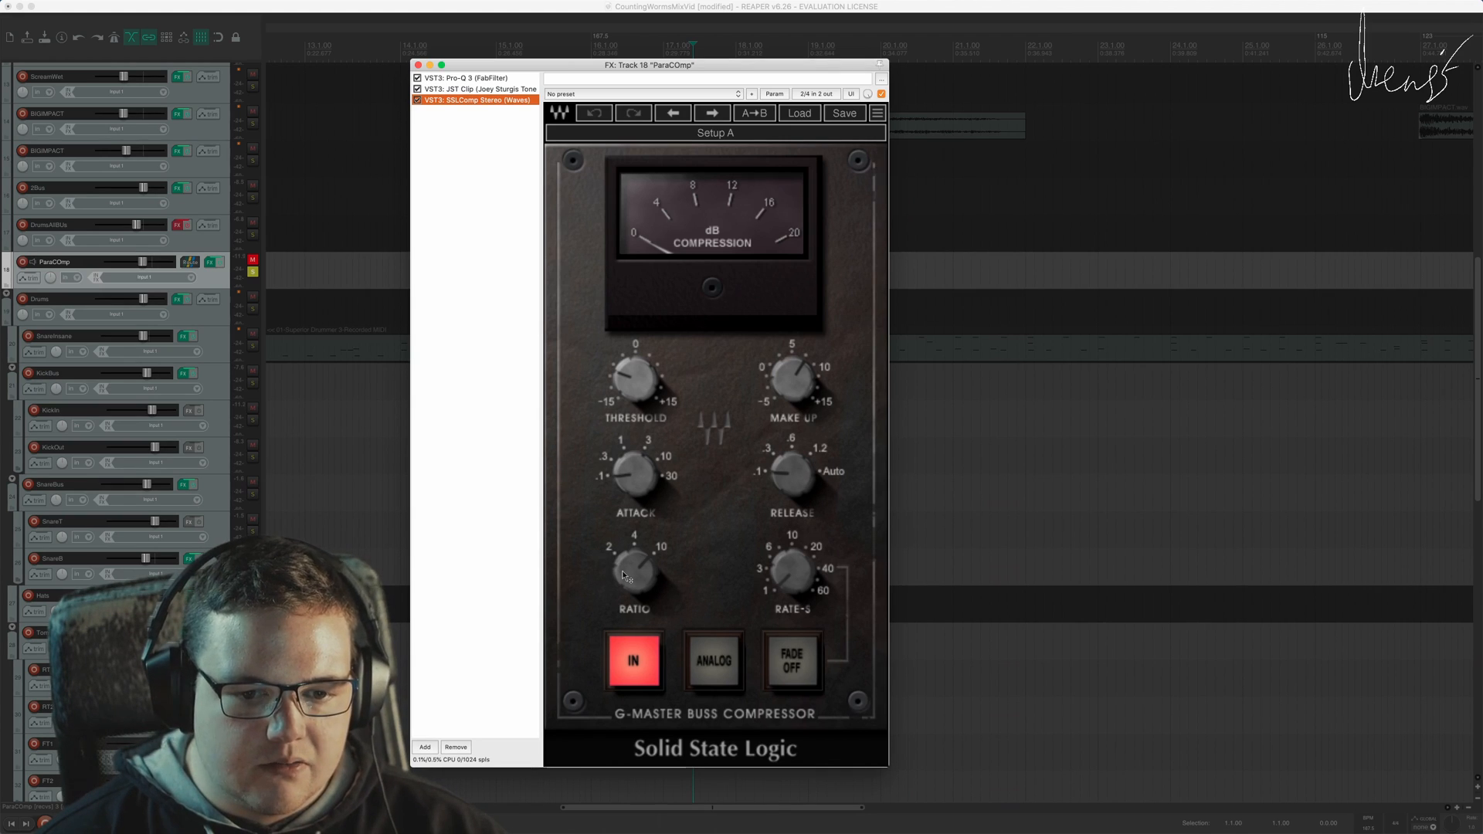
drag(649, 65, 784, 413)
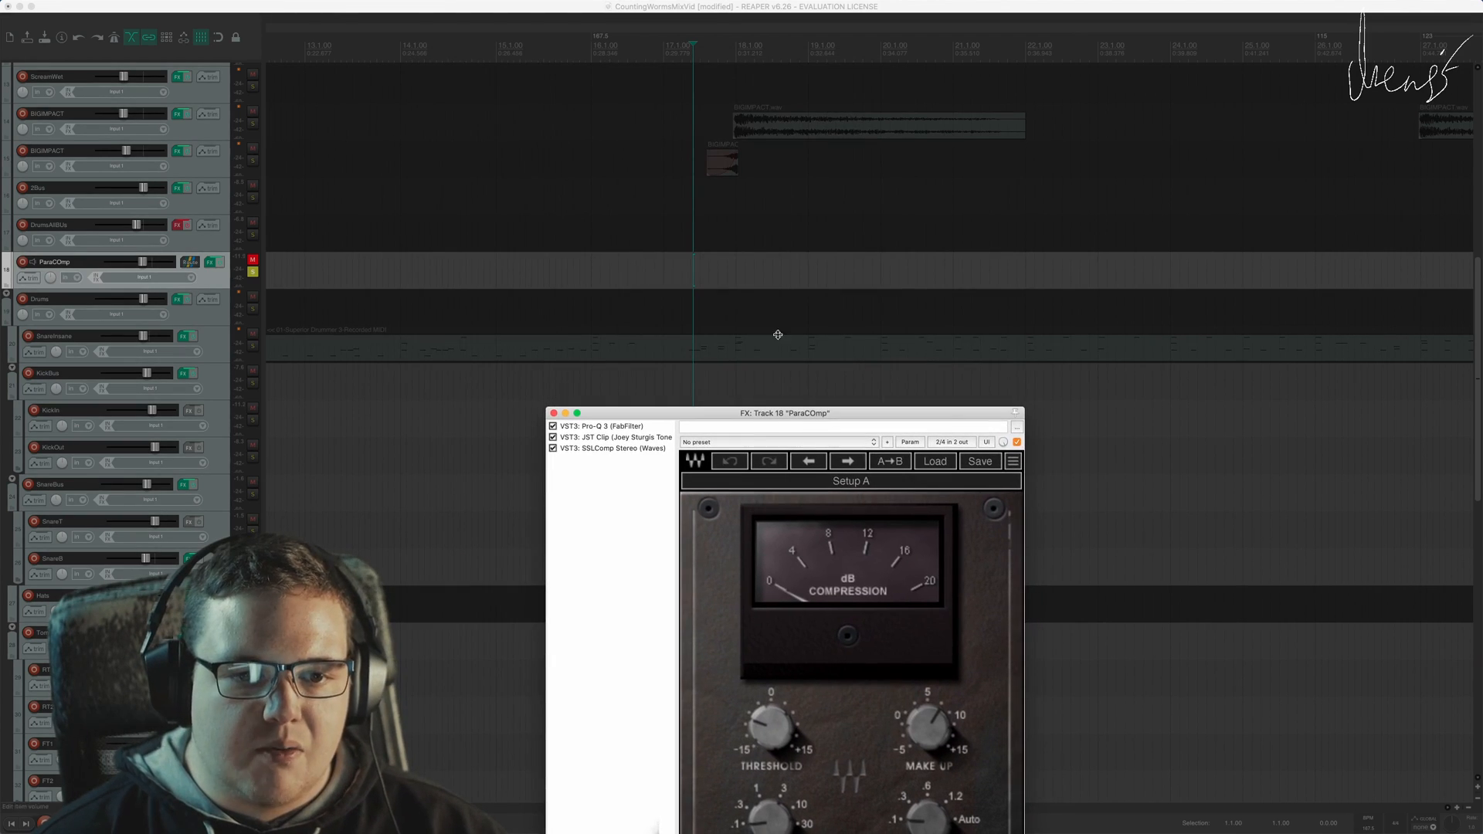
click(672, 7)
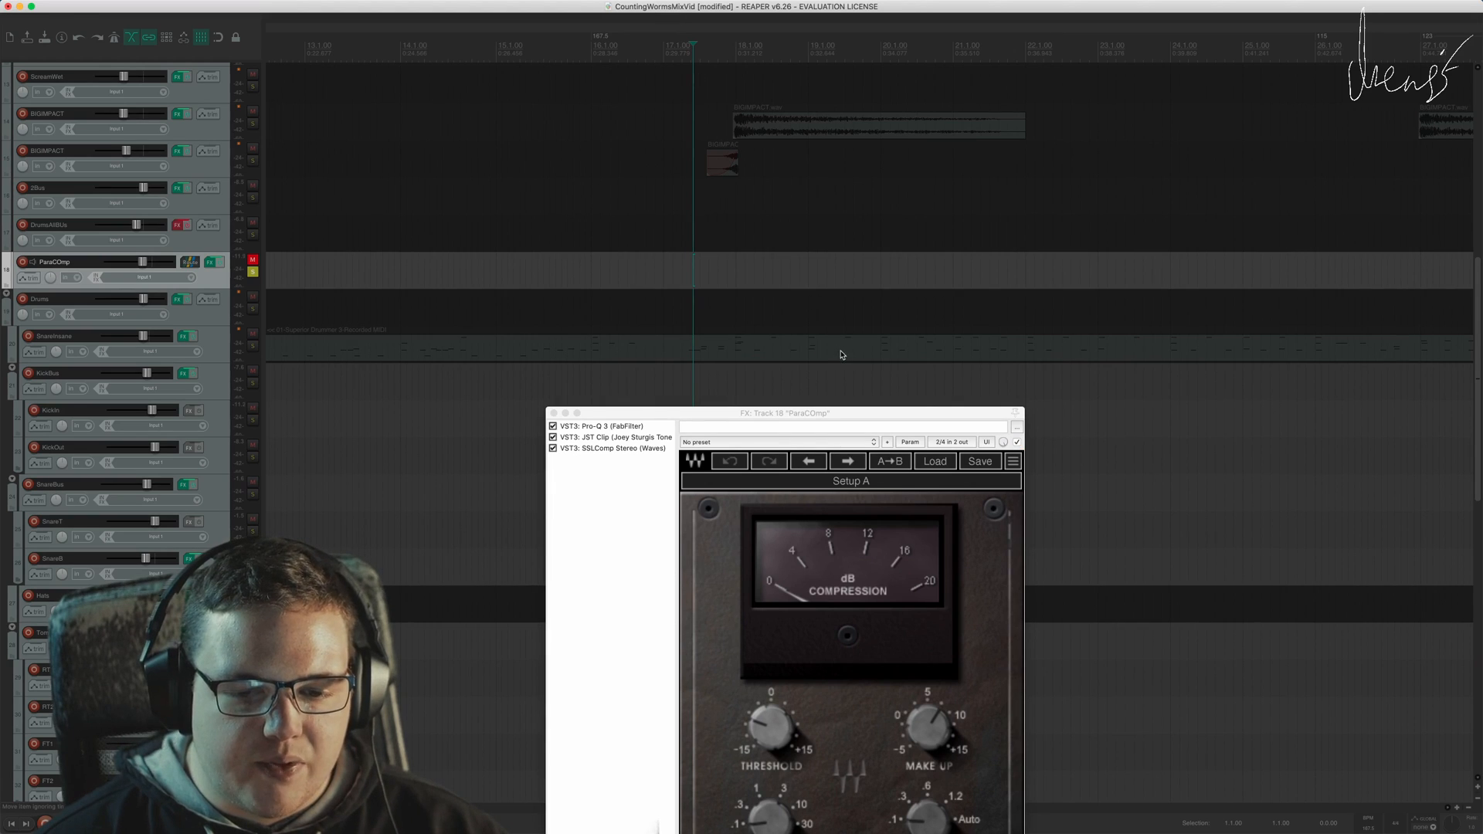
drag(856, 415, 956, 44)
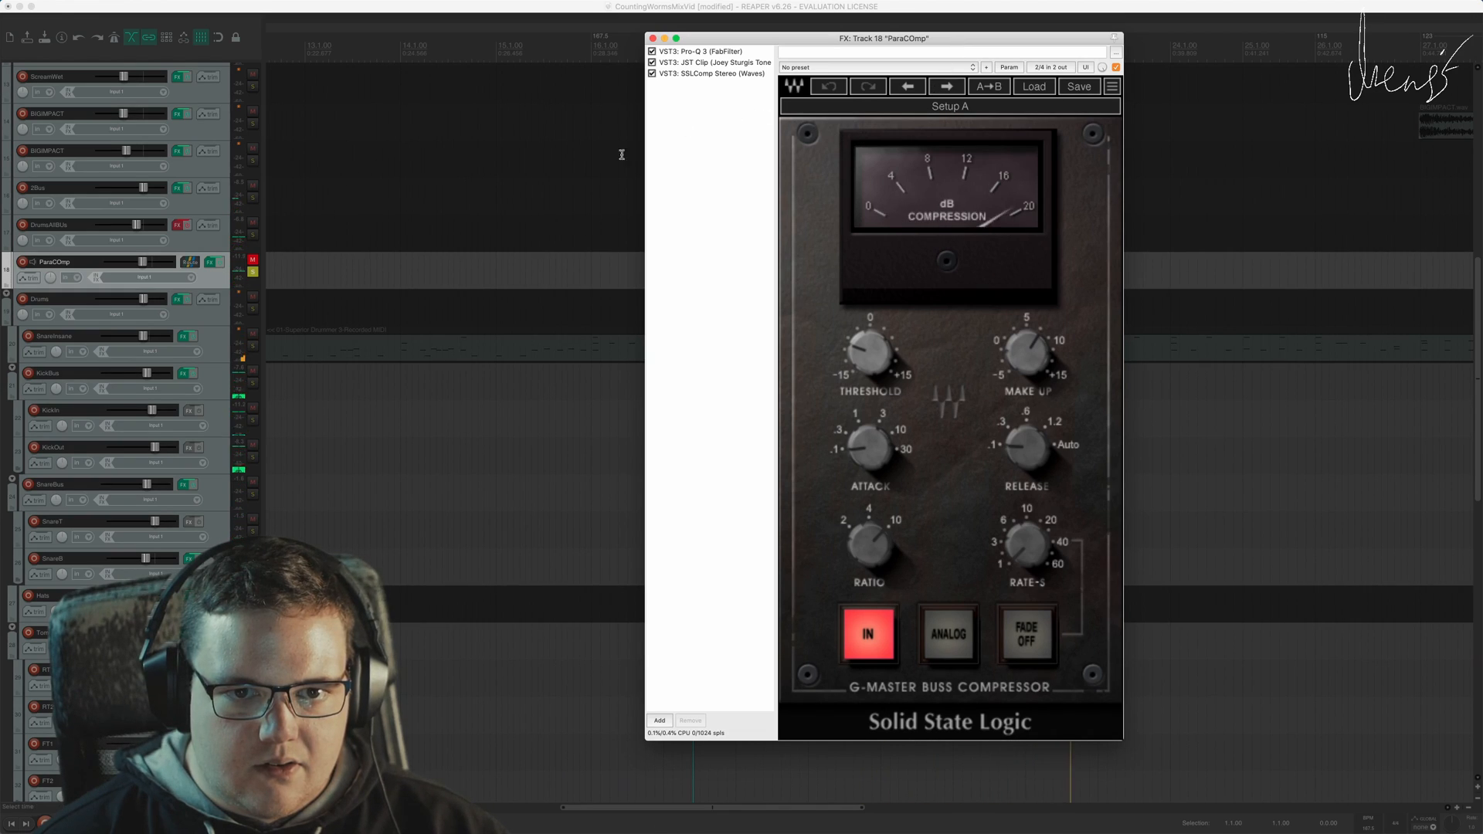
Step: Clear ParaCOmp's mute and solo, solo DrumsAllBUs instead, close the effects window, and play the drums with the parallel compression blended in
click(220, 263)
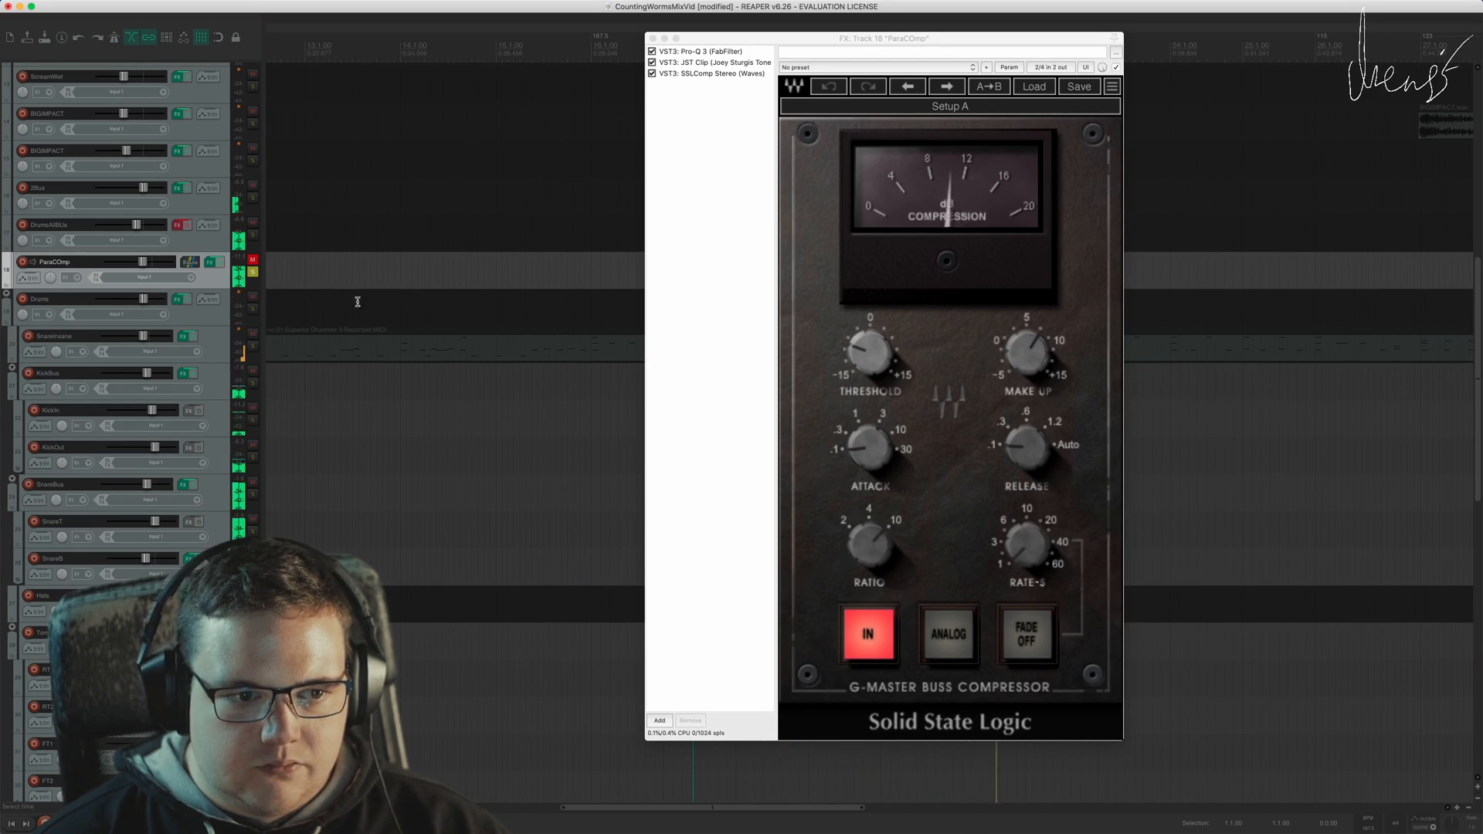
click(252, 274)
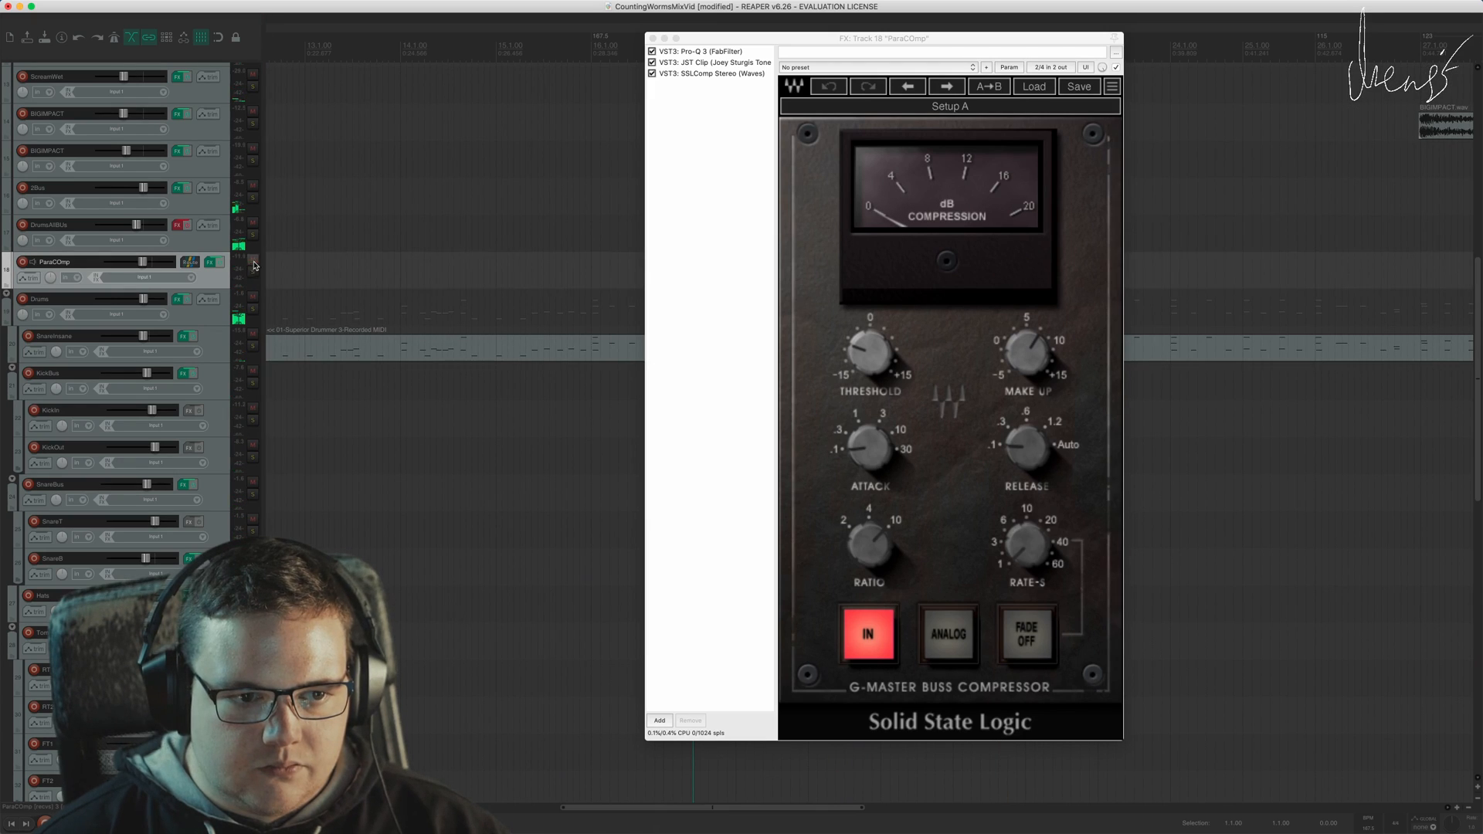
click(253, 235)
key(Escape)
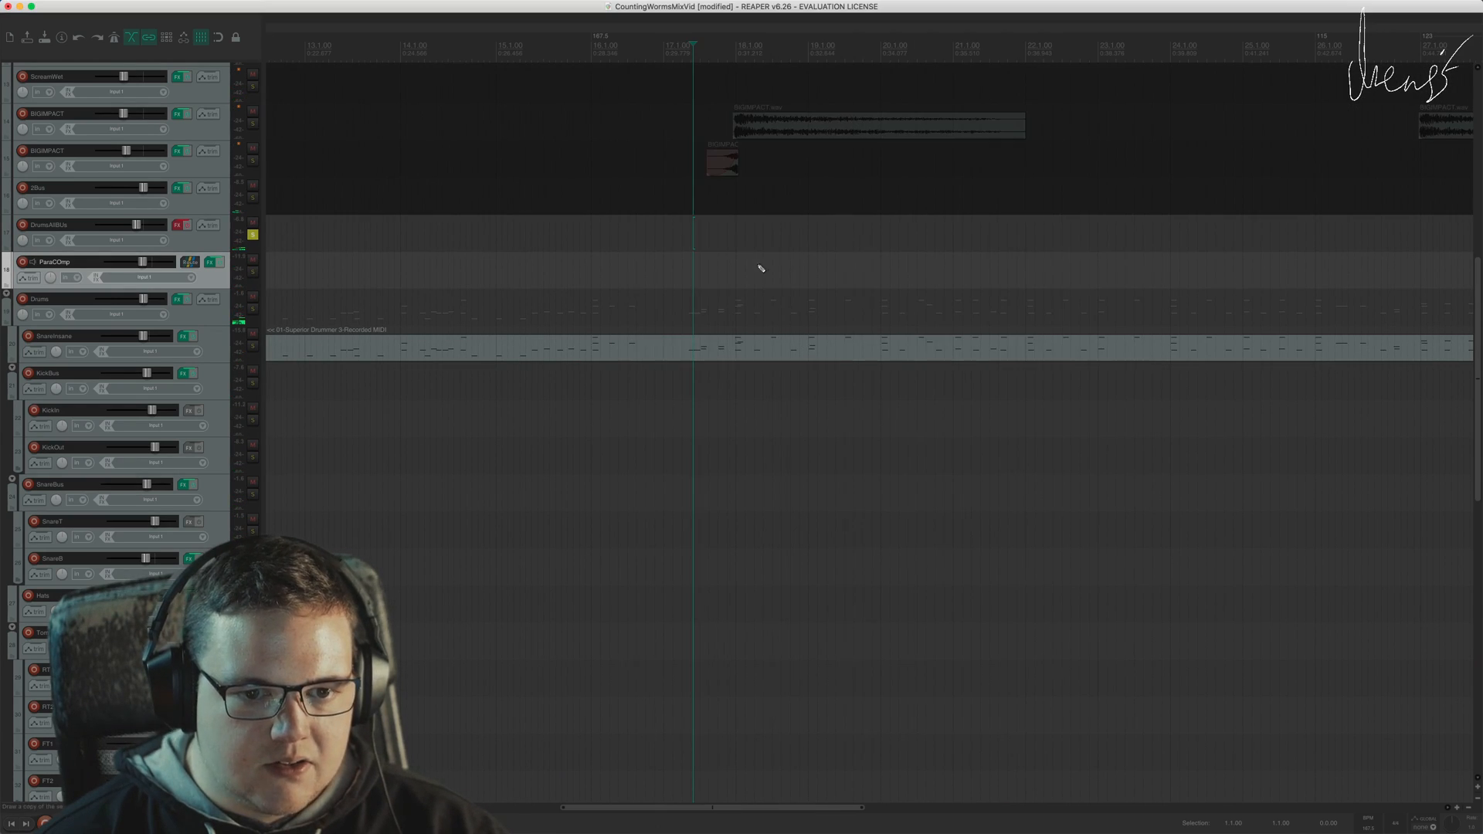
key(space)
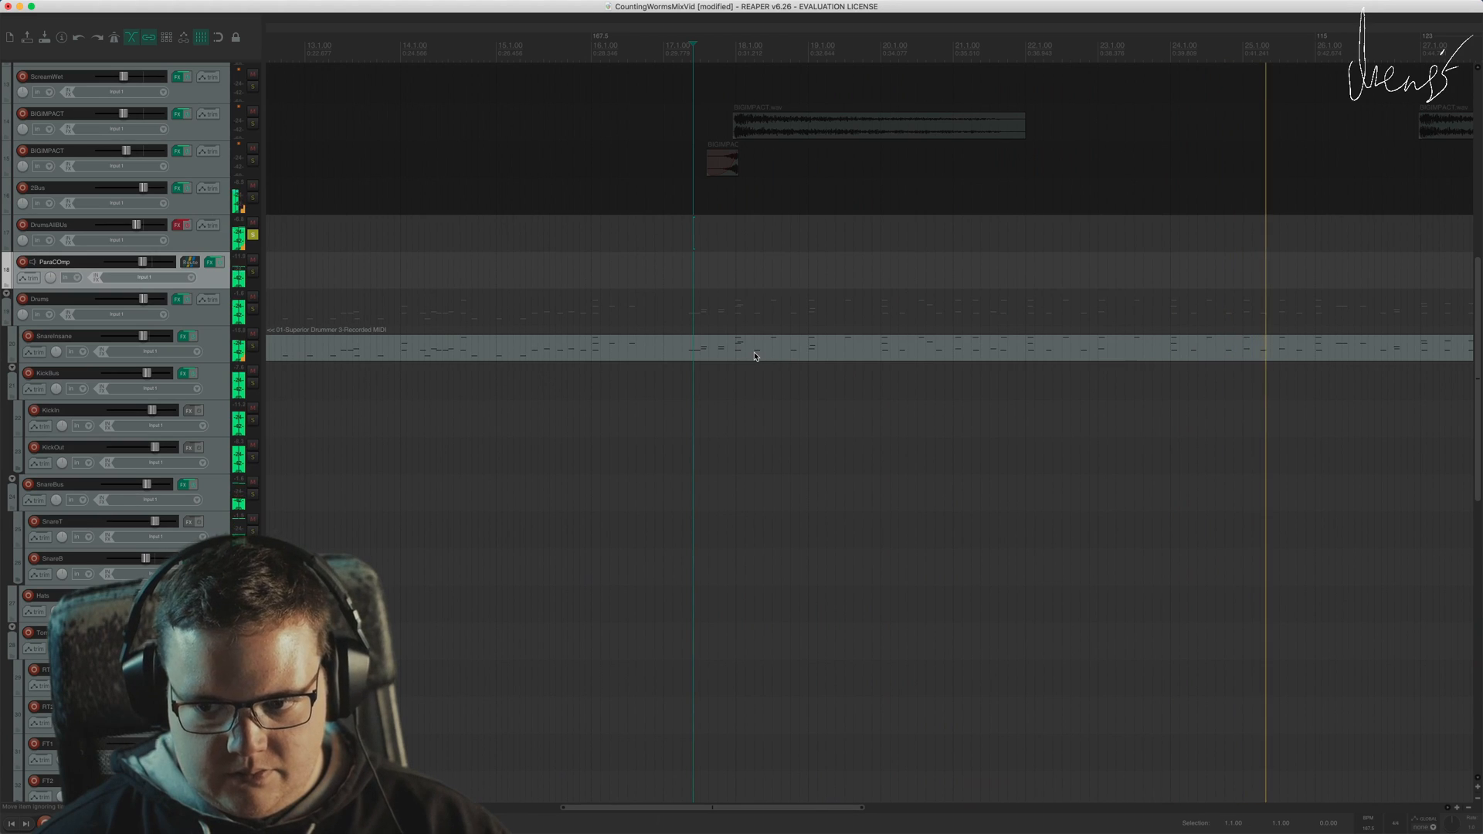
key(space)
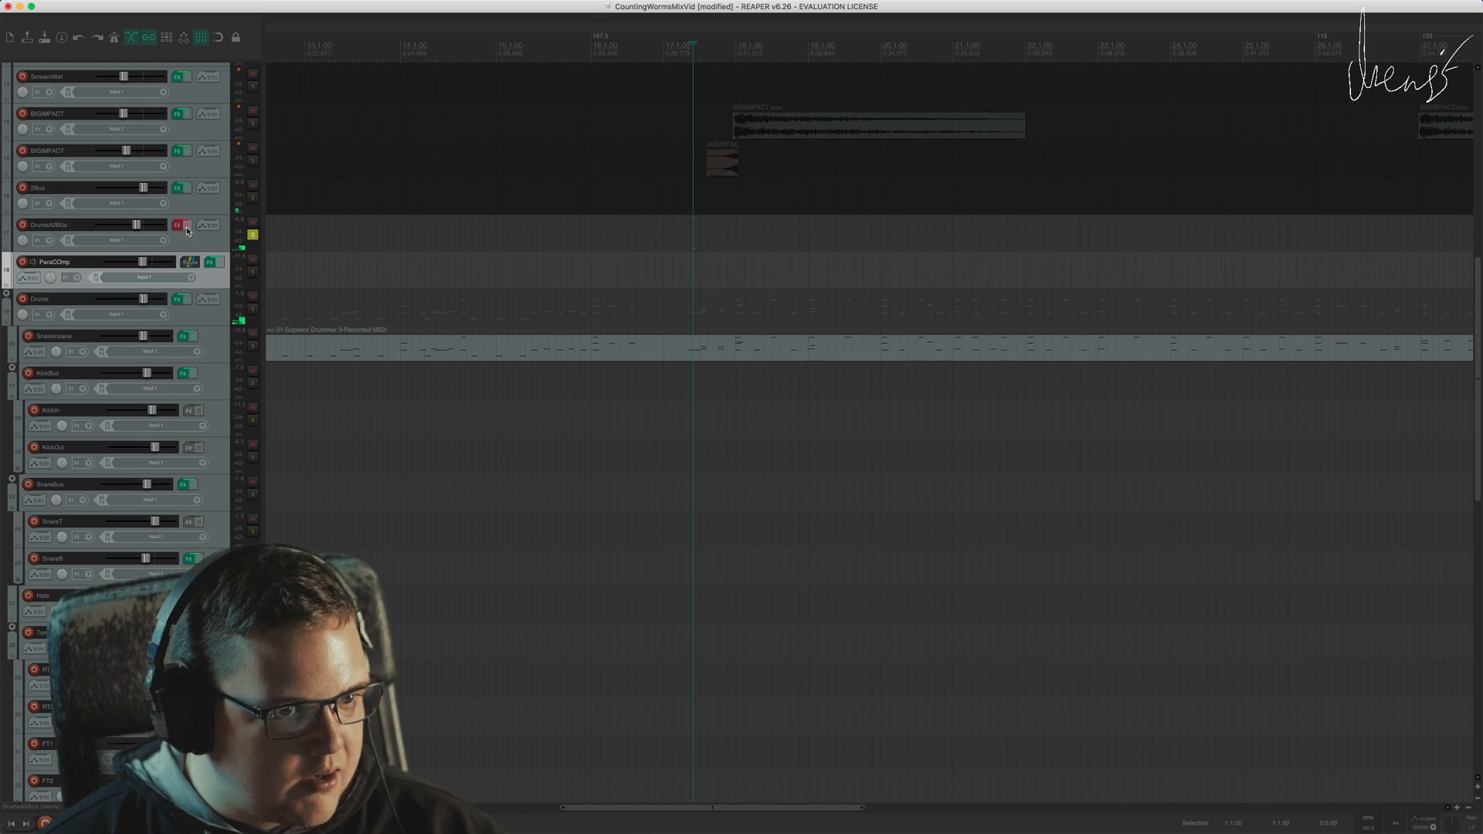
Step: Turn on the DrumsAllBUs track's effects, inspect its Pro-Q 3 low-mid boost, close the effects window and play the drums
click(179, 227)
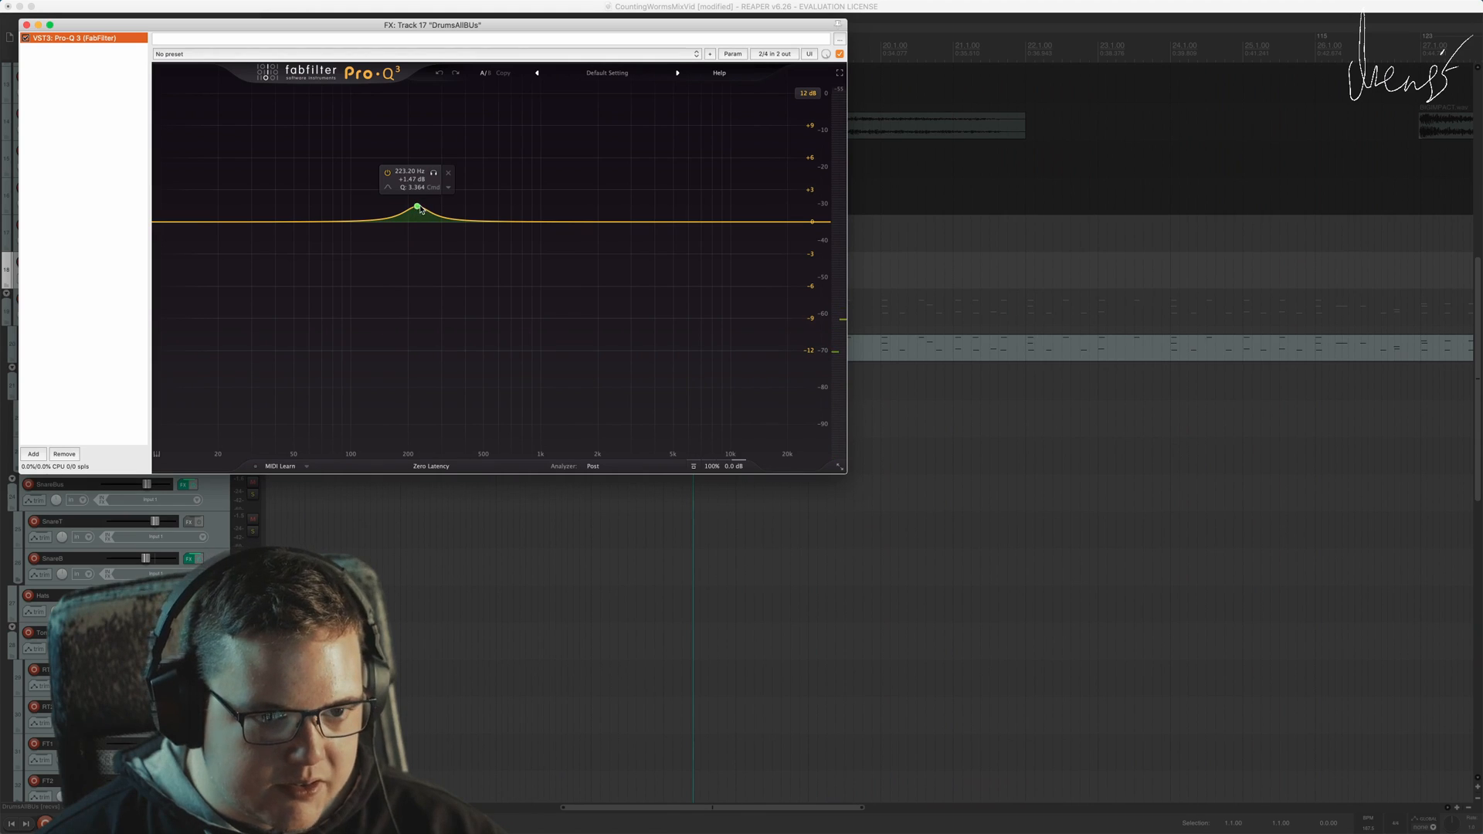
key(Escape)
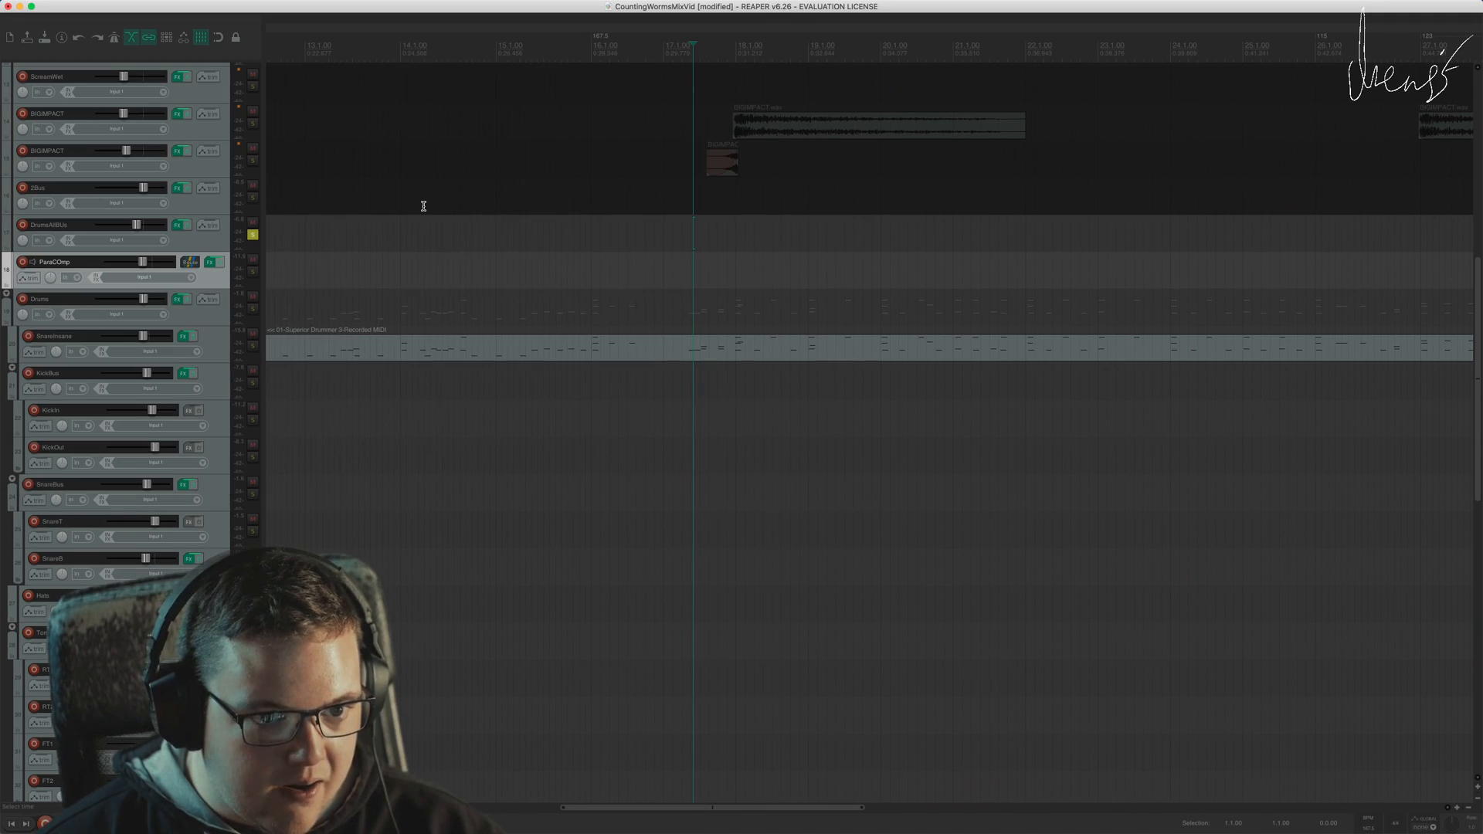
key(space)
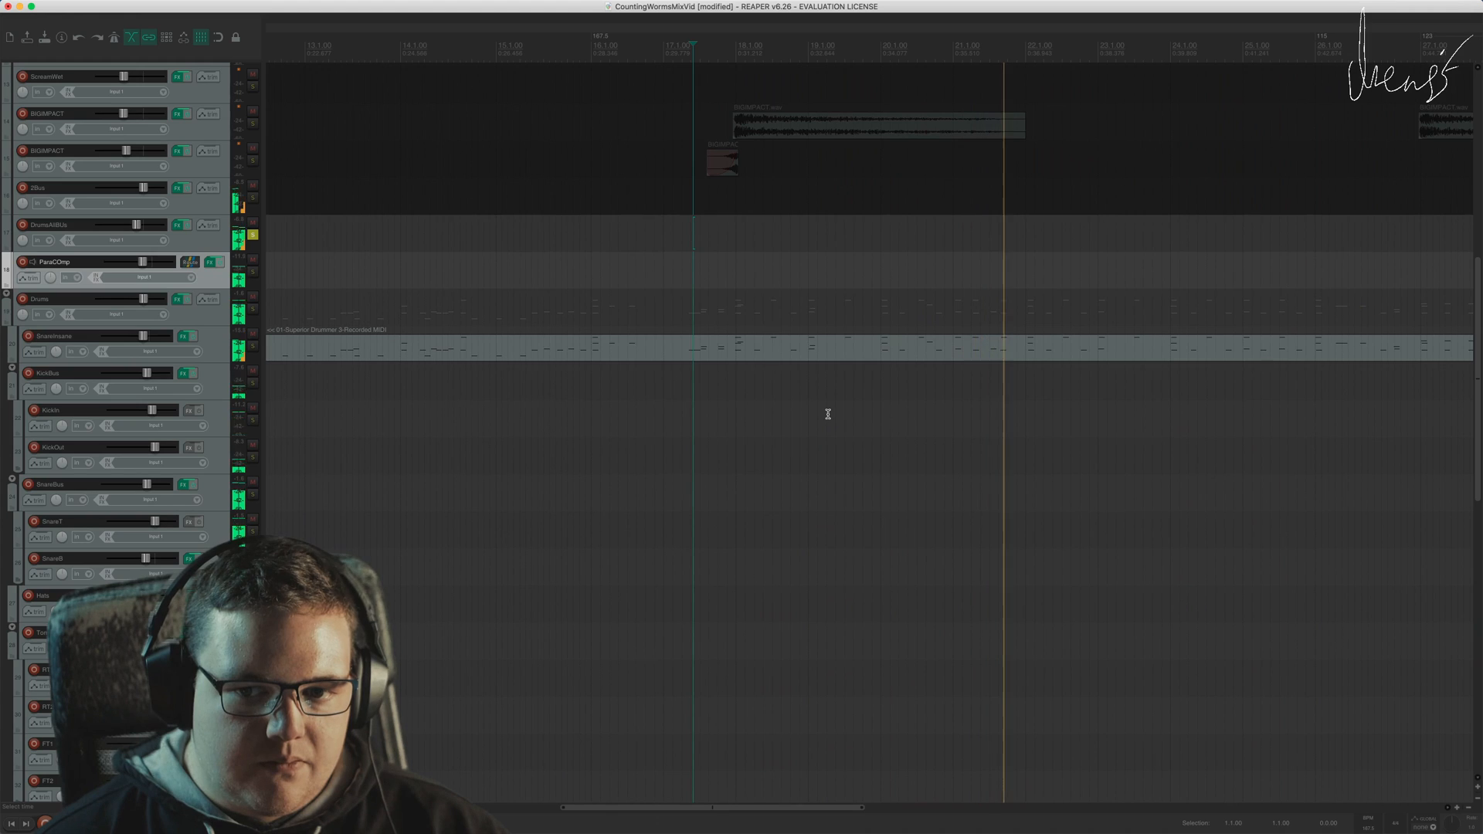
Step: Place the playback position at the start of the second BIGIMPACT clip for auditioning the drums
scroll(843, 416, down, 4)
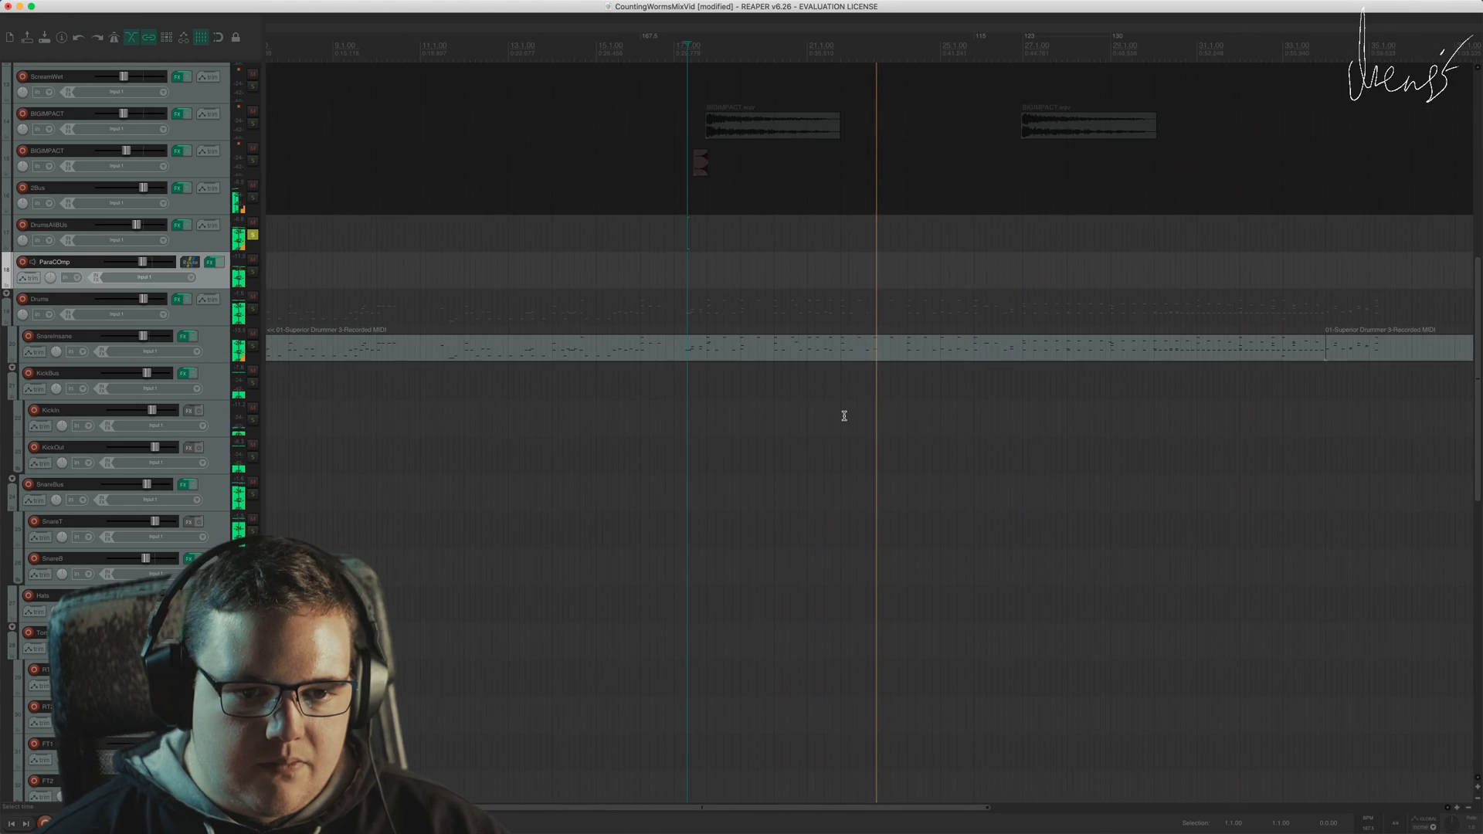
click(966, 313)
key(space)
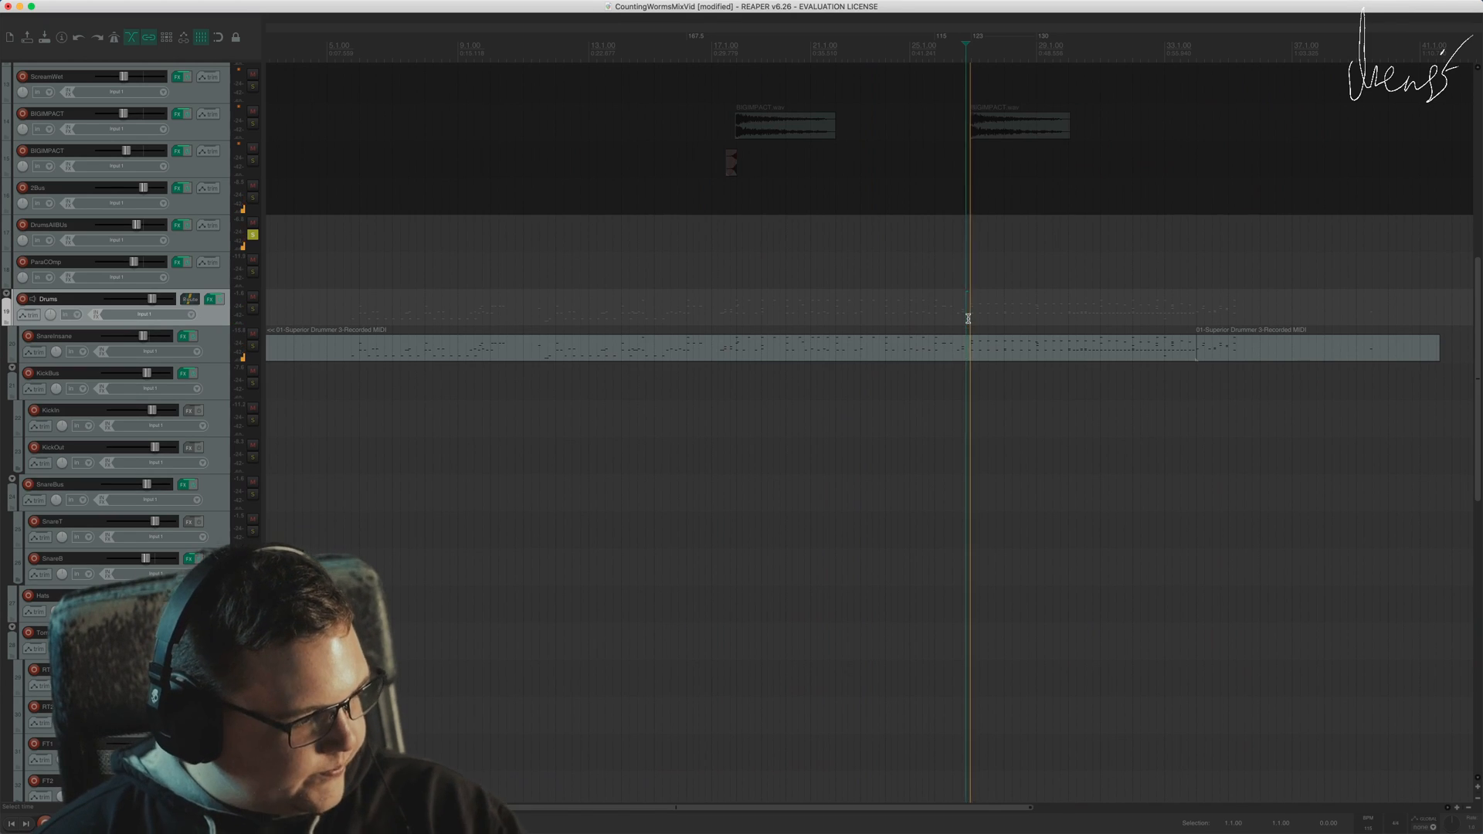